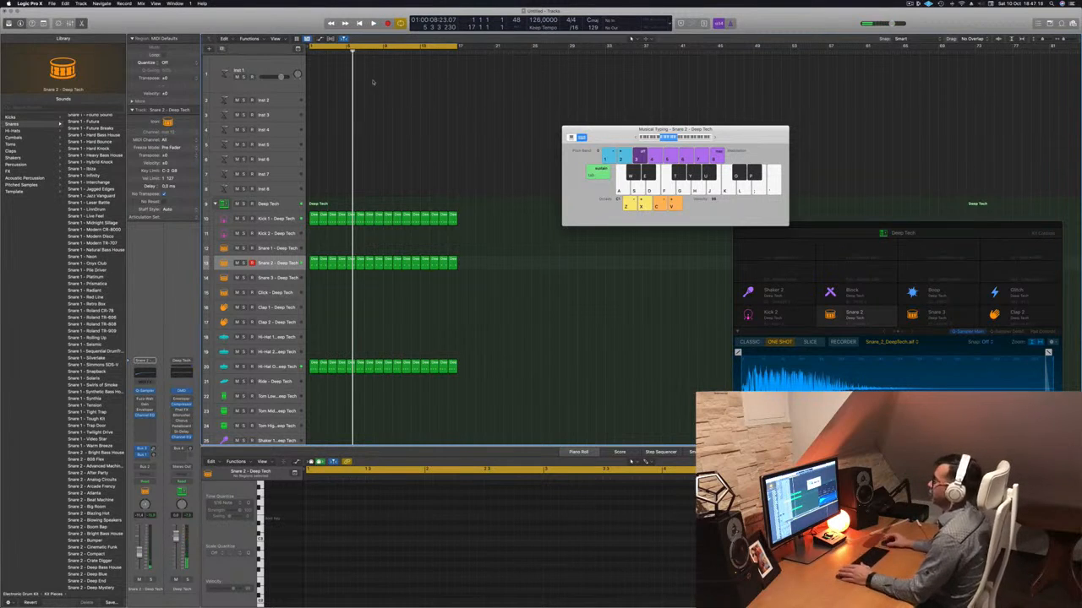
Load the Alchemy synth on the Inst 1 track and arrange its window beside the Musical Typing keyboard.
click(271, 64)
key(space)
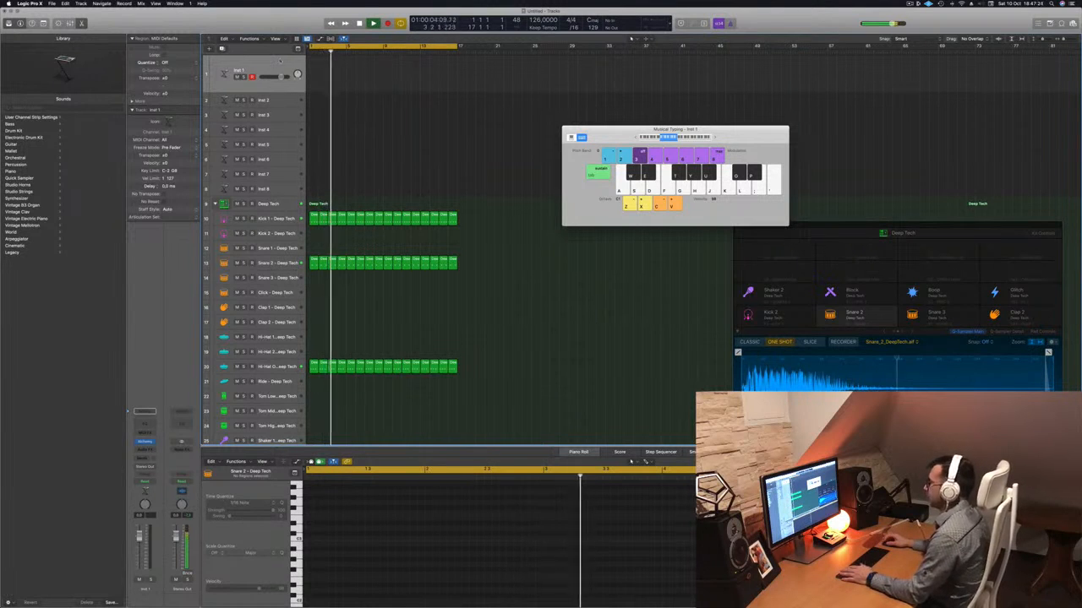
click(145, 442)
drag(538, 102, 449, 111)
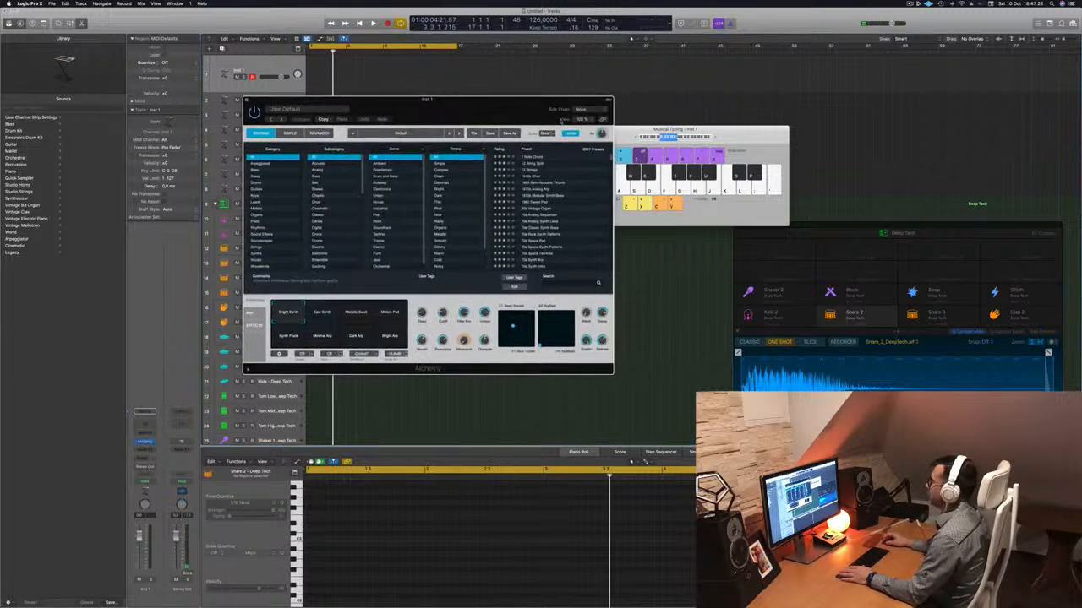
drag(768, 135, 907, 95)
drag(503, 104, 641, 81)
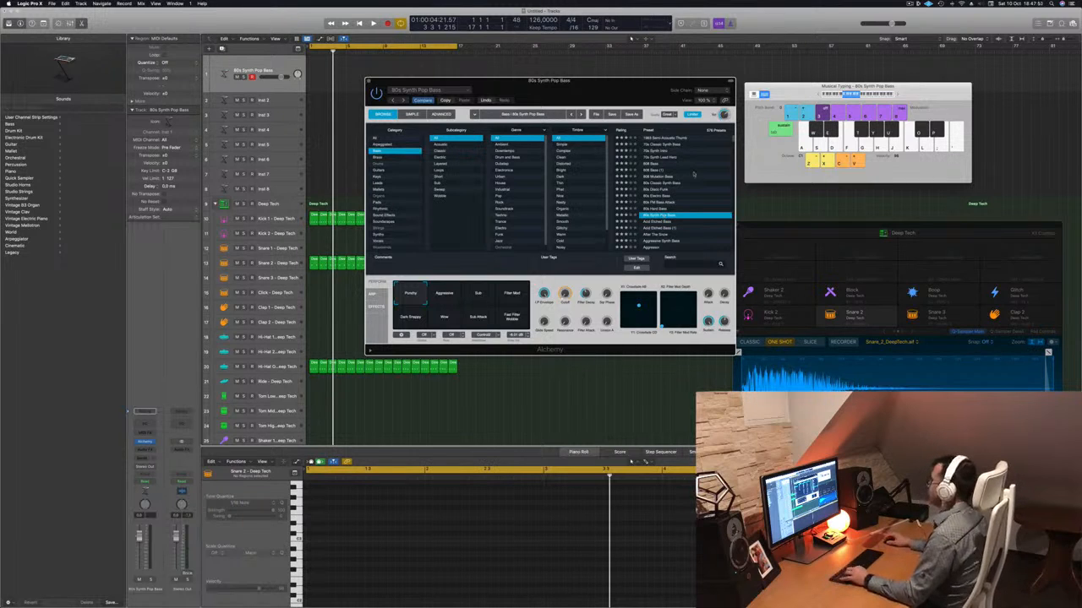
drag(815, 93, 812, 93)
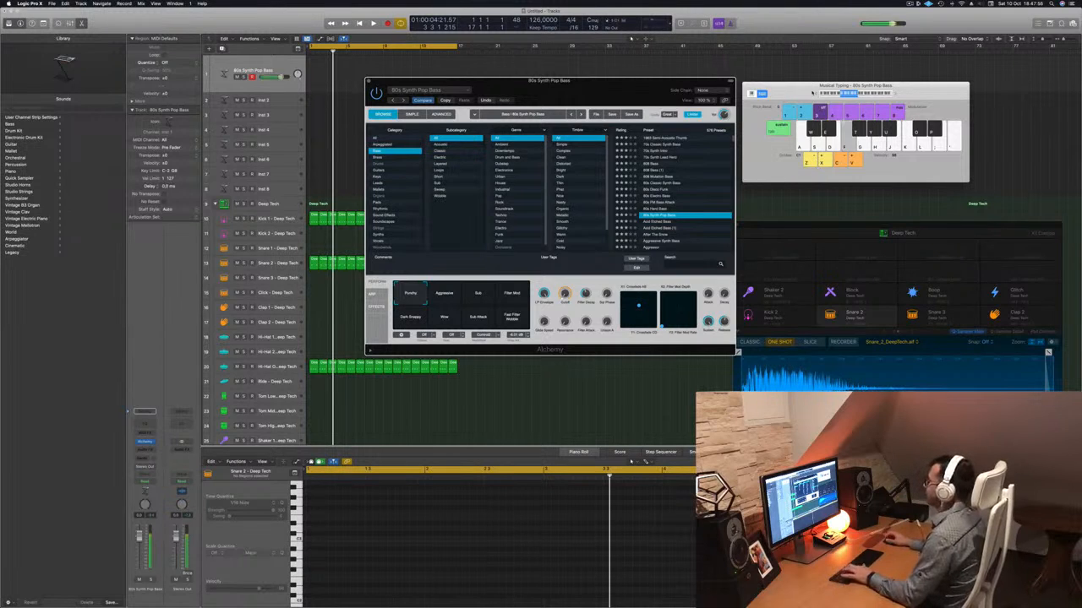
Play the beat while auditioning the bass presets Acid Etched Bass, After The Snow, Aggressive Synth Bass and Aggressor.
key(space)
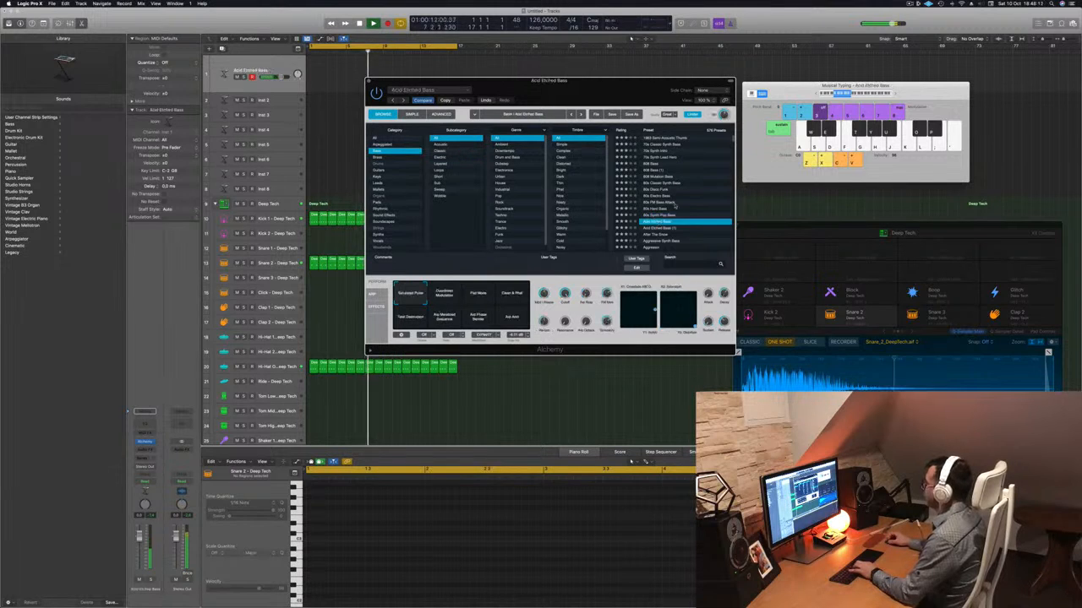
click(663, 222)
click(662, 201)
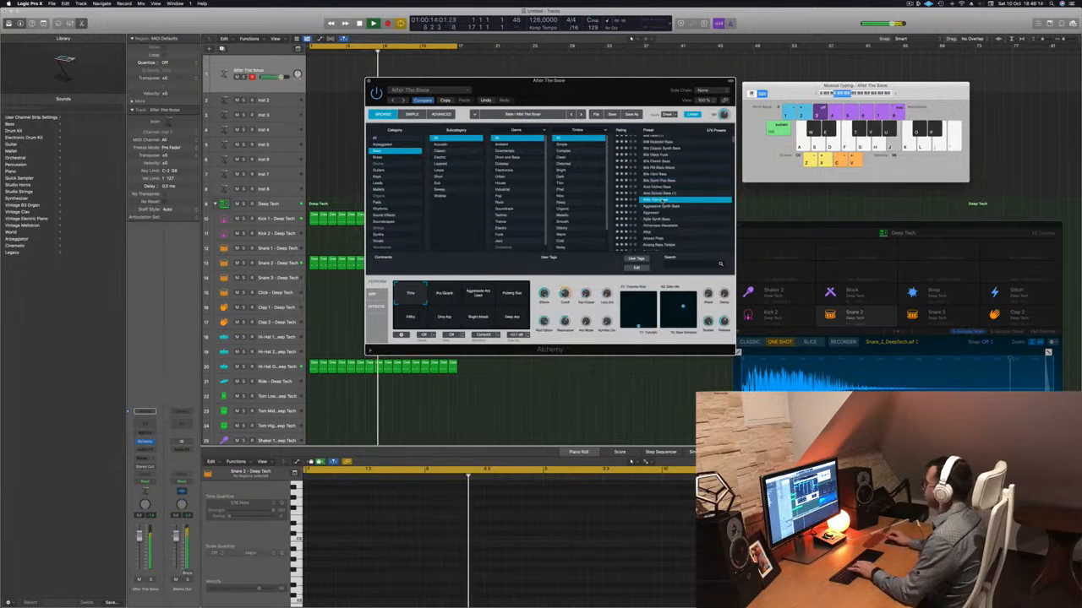
click(660, 206)
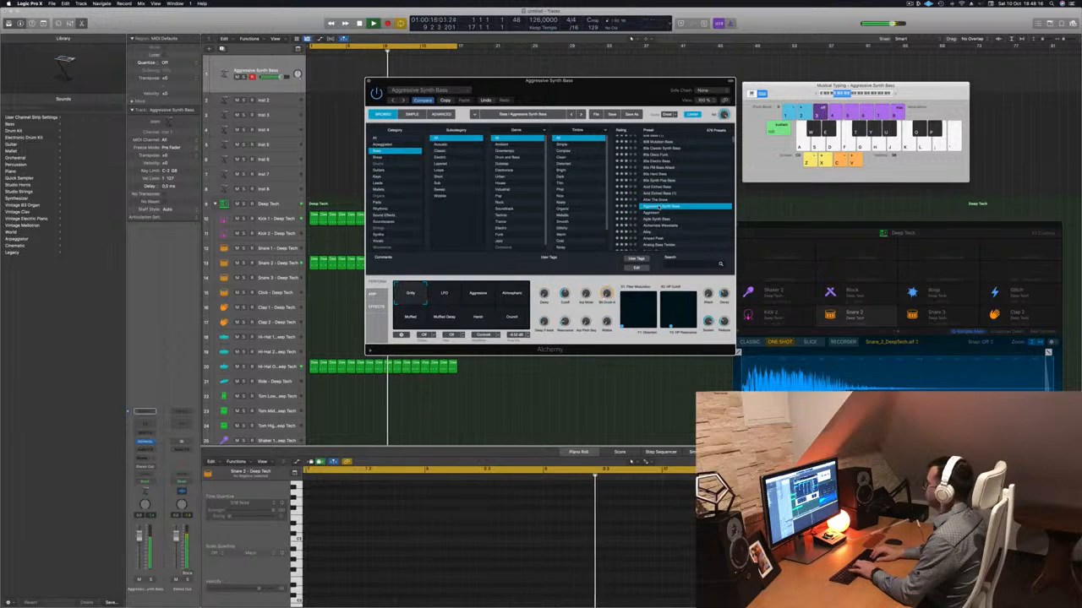
click(661, 212)
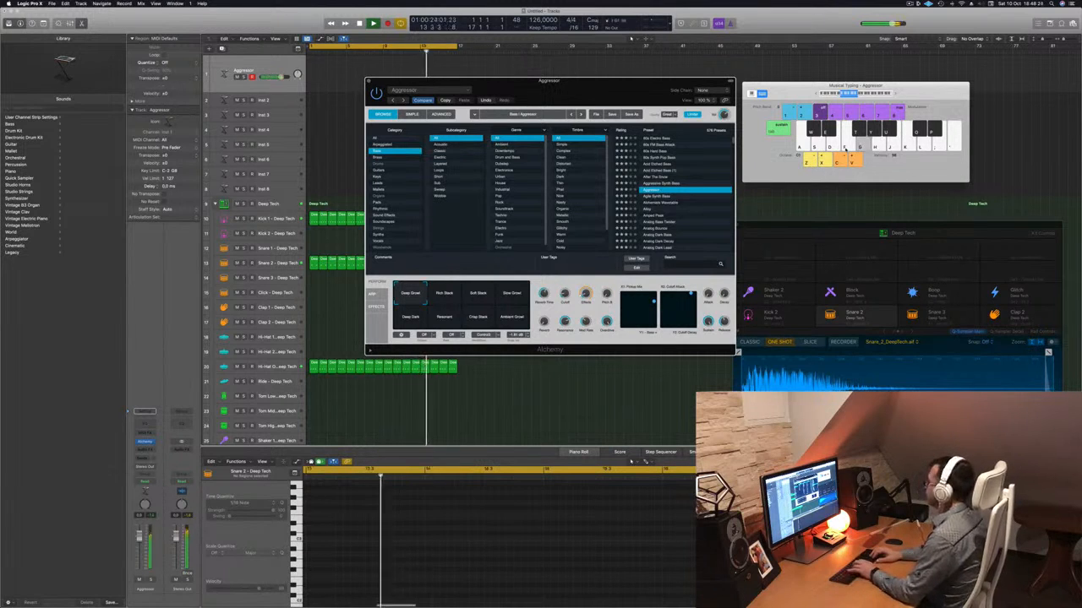
key(h)
key(j)
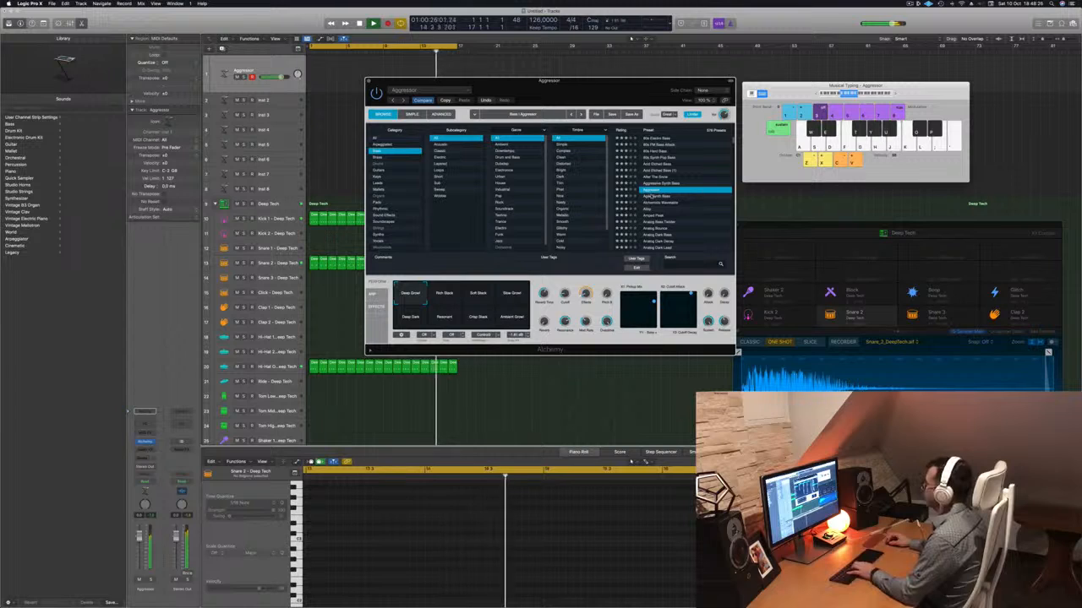
Load the Agile Synth Bass preset and audition its performance snapshots one by one, finishing on Noisy.
click(650, 196)
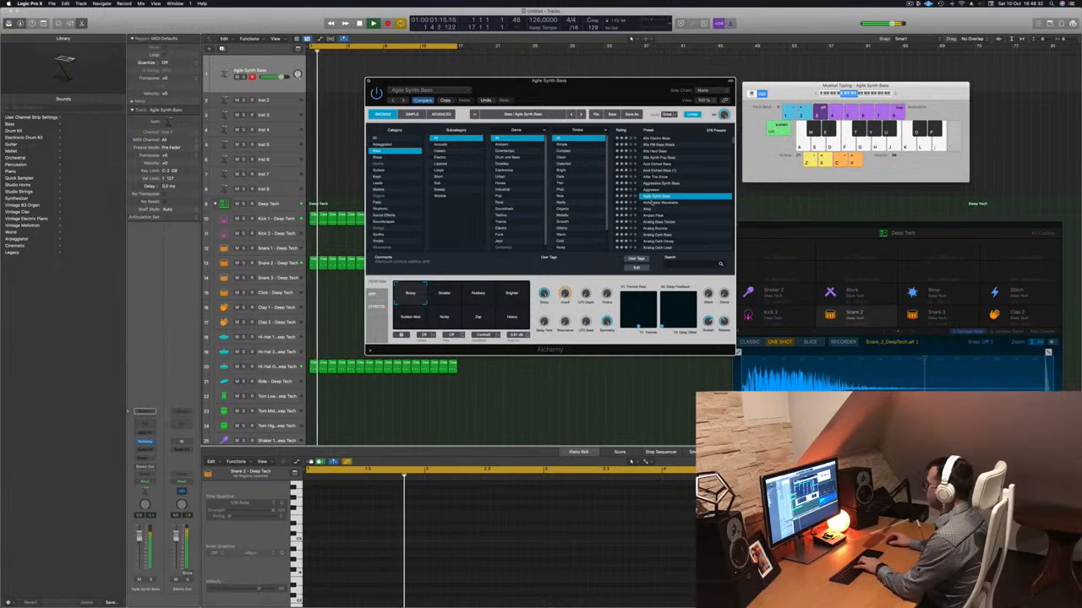
click(445, 294)
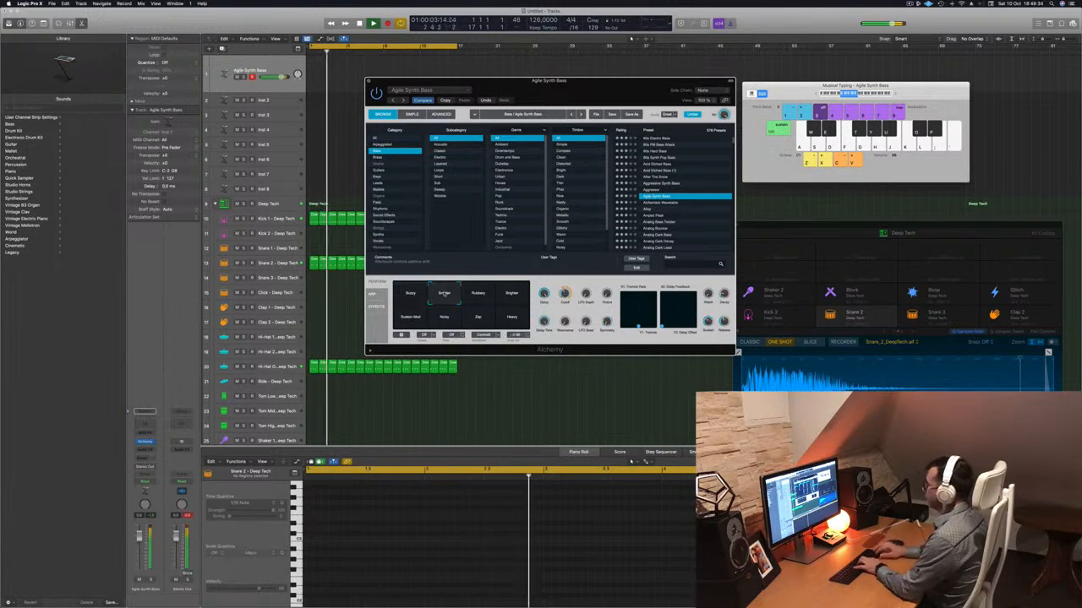
click(478, 295)
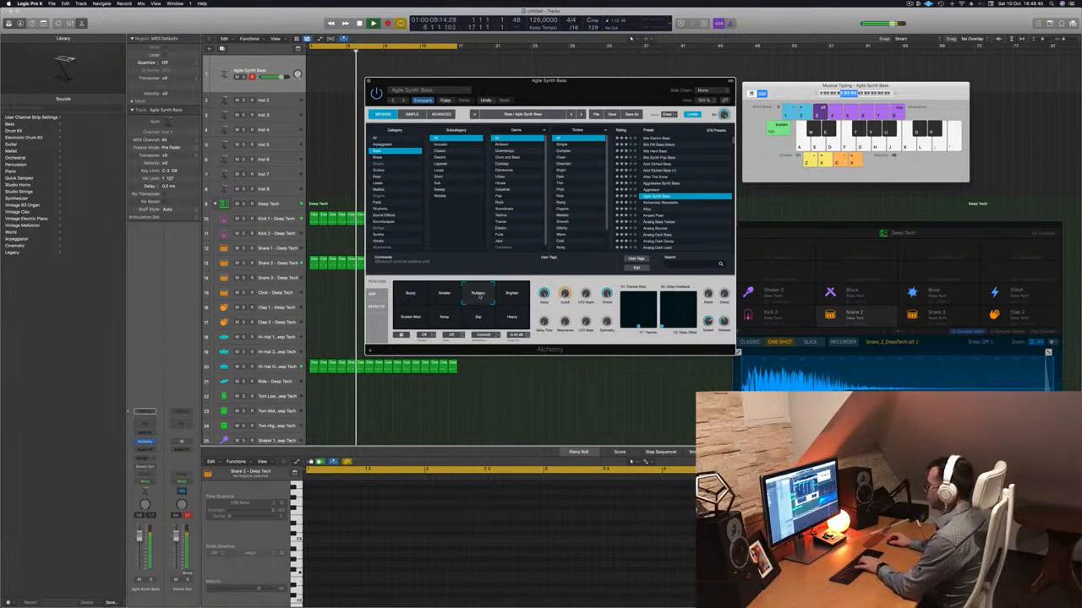
click(512, 294)
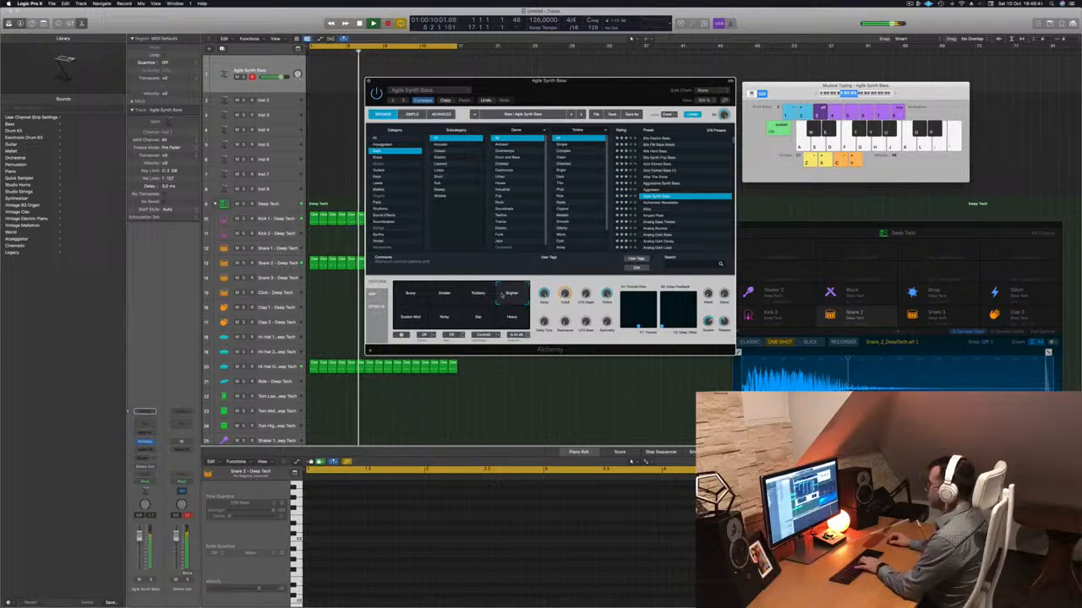
click(412, 318)
click(444, 317)
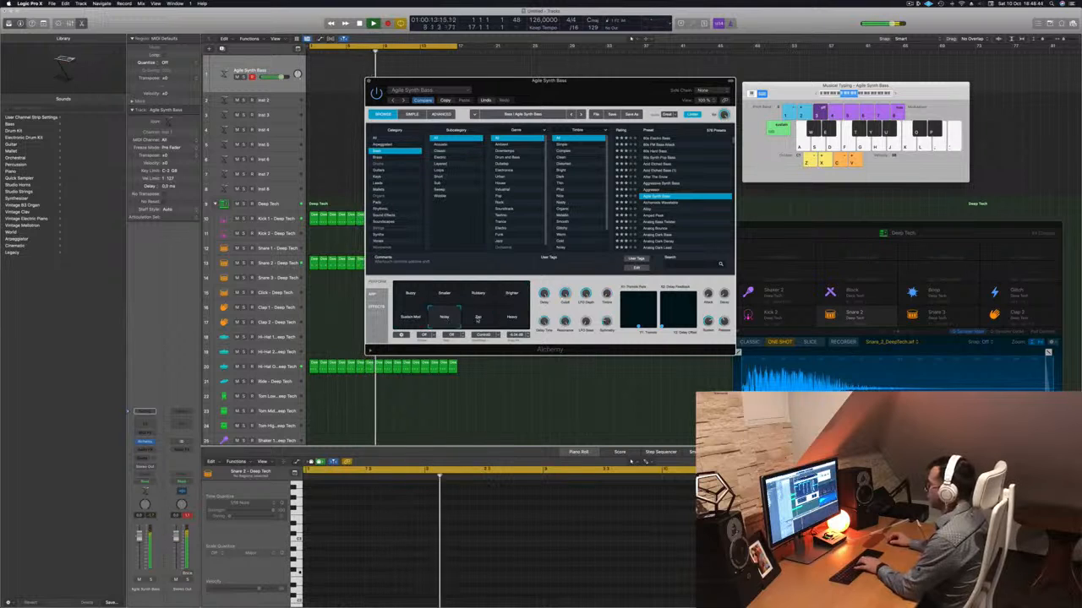
click(478, 317)
click(511, 317)
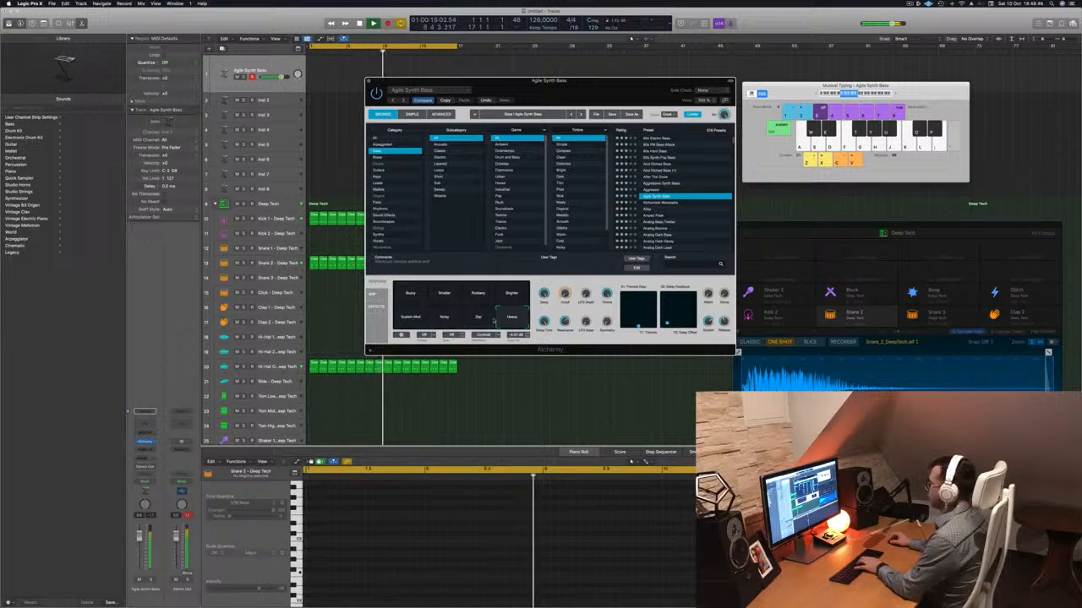
click(453, 319)
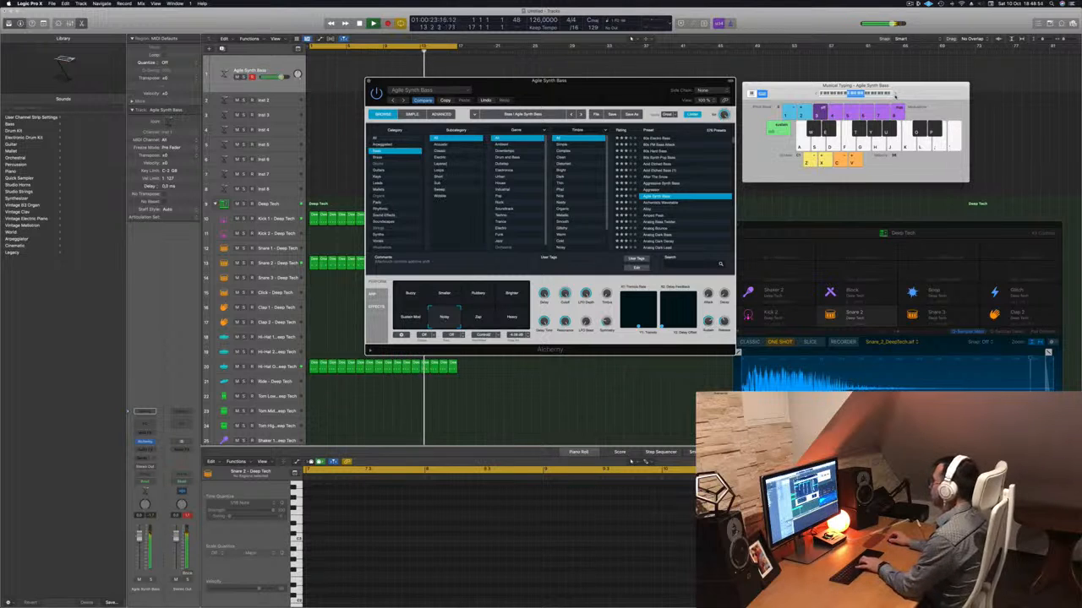
Test a few notes with Noisy, compare the Brighter snapshot, and choose Rubbery for the bass sound.
key(a)
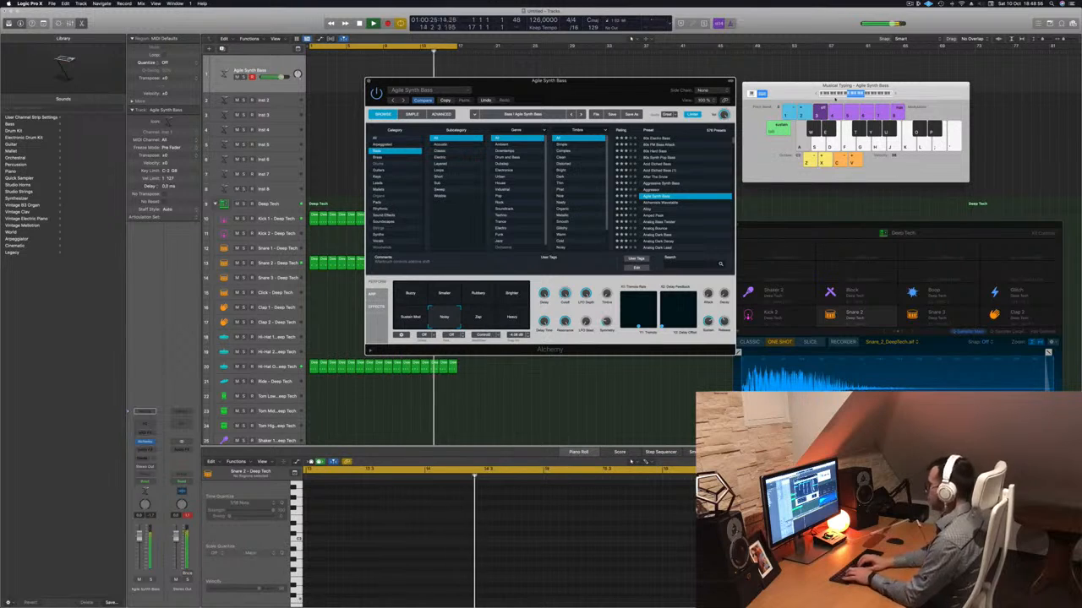
key(d)
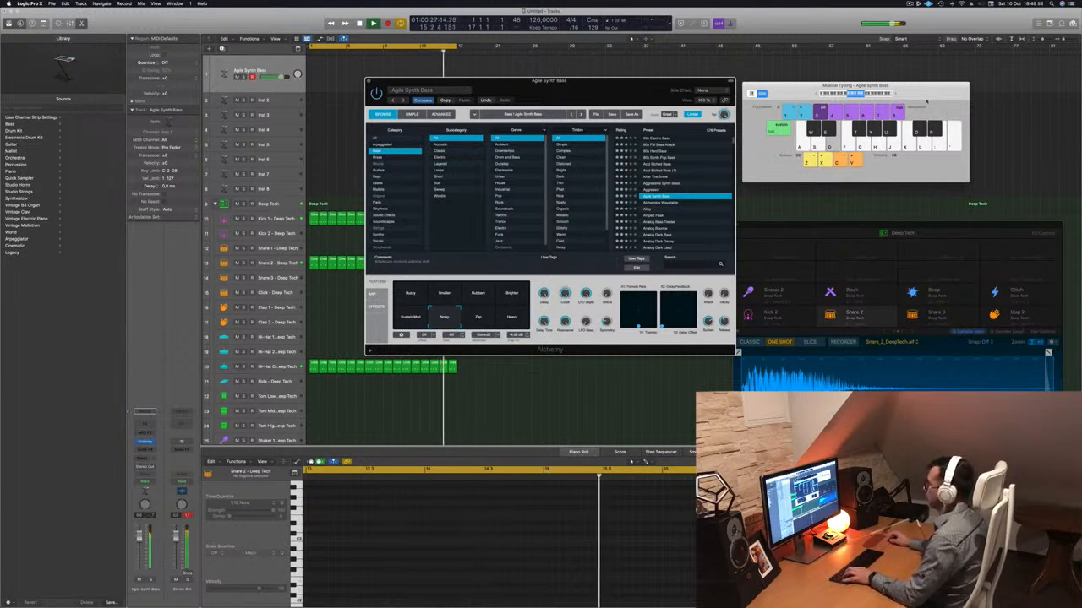
click(512, 293)
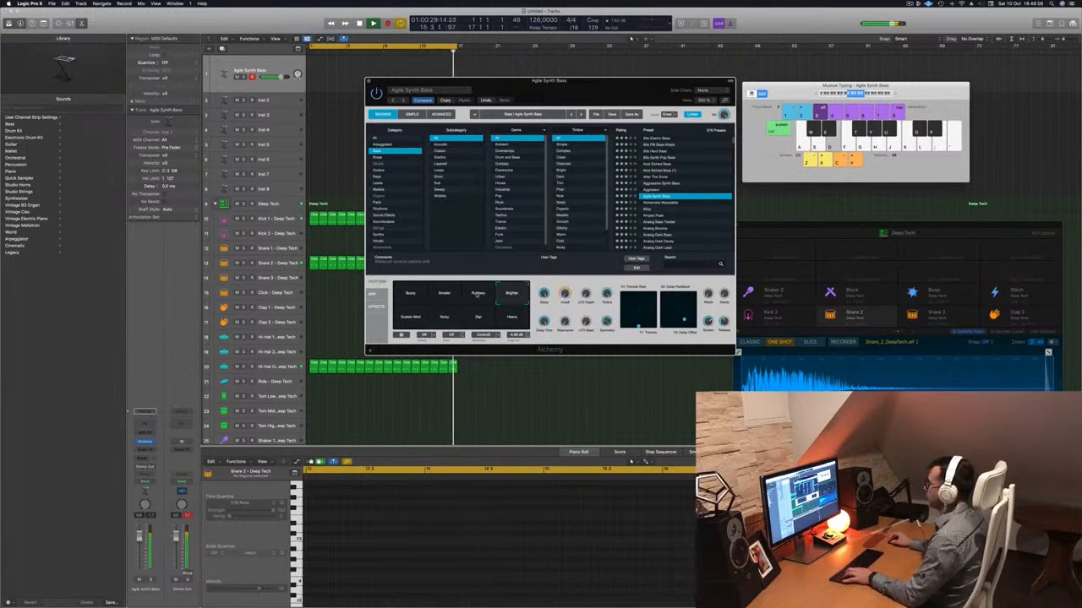
click(479, 293)
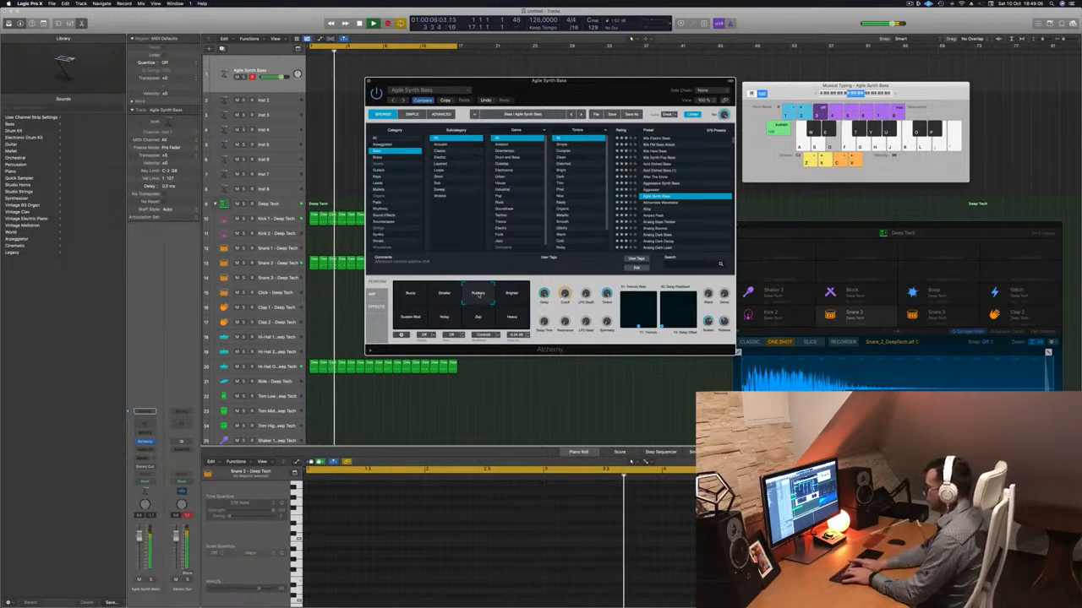
Record a bass line on the Agile Synth Bass track over the drums, and move the Alchemy window off the tracks area.
key(r)
key(d)
key(d)
key(d)
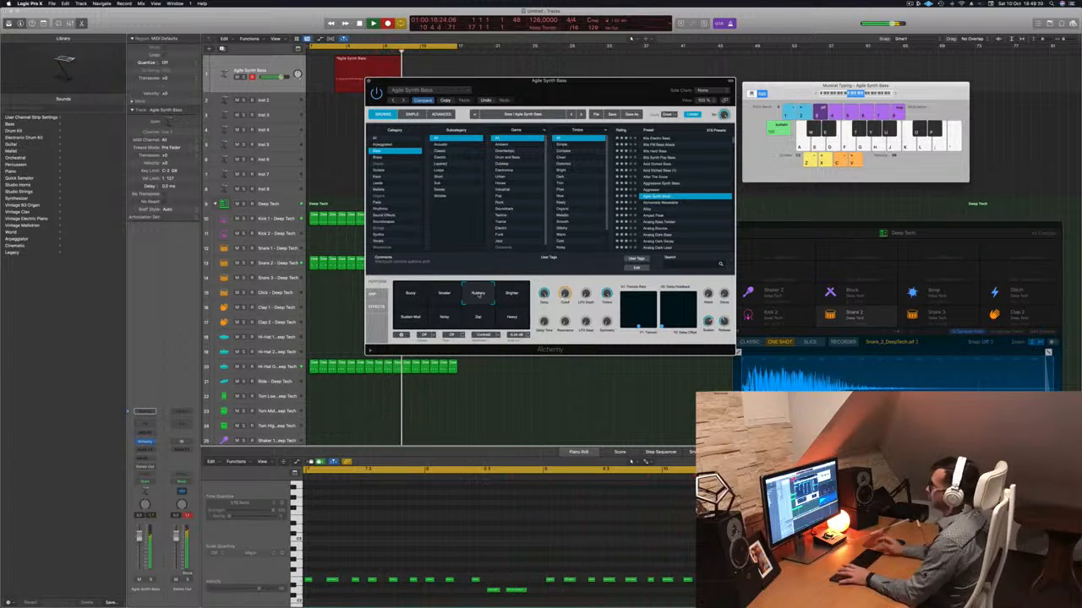
key(space)
drag(532, 81, 882, 153)
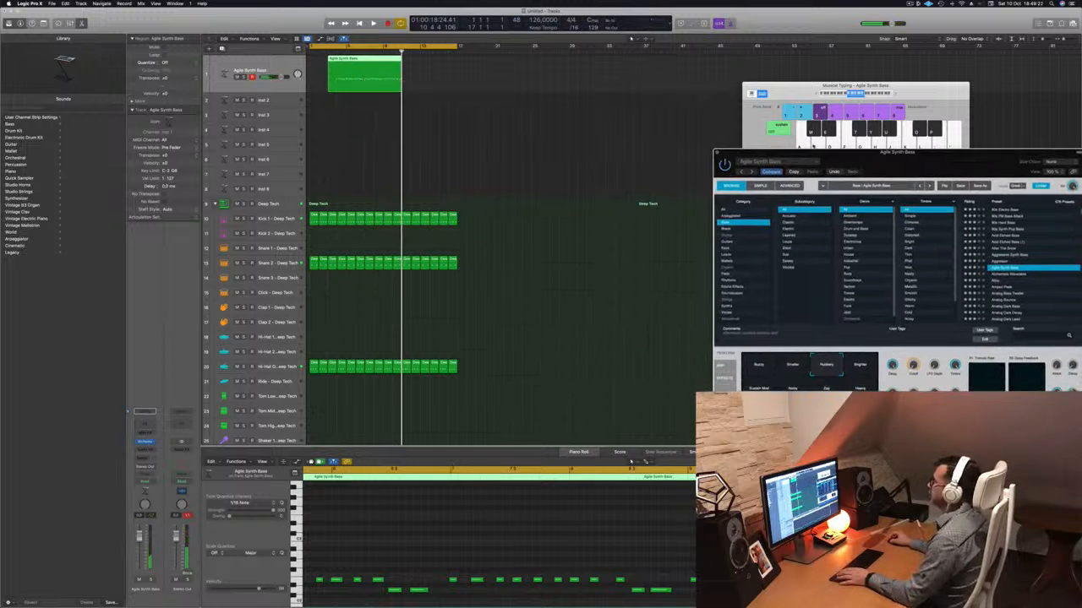
Cut the recorded bass region at bar 5, delete its first part and move the remainder to bar 1.
key(Return)
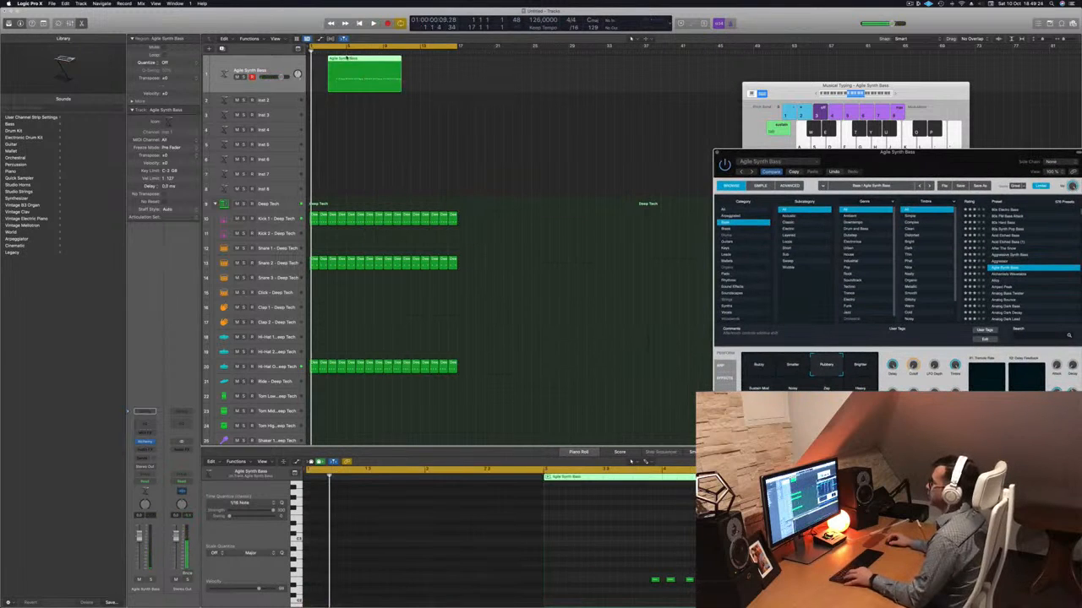
click(342, 61)
key(Delete)
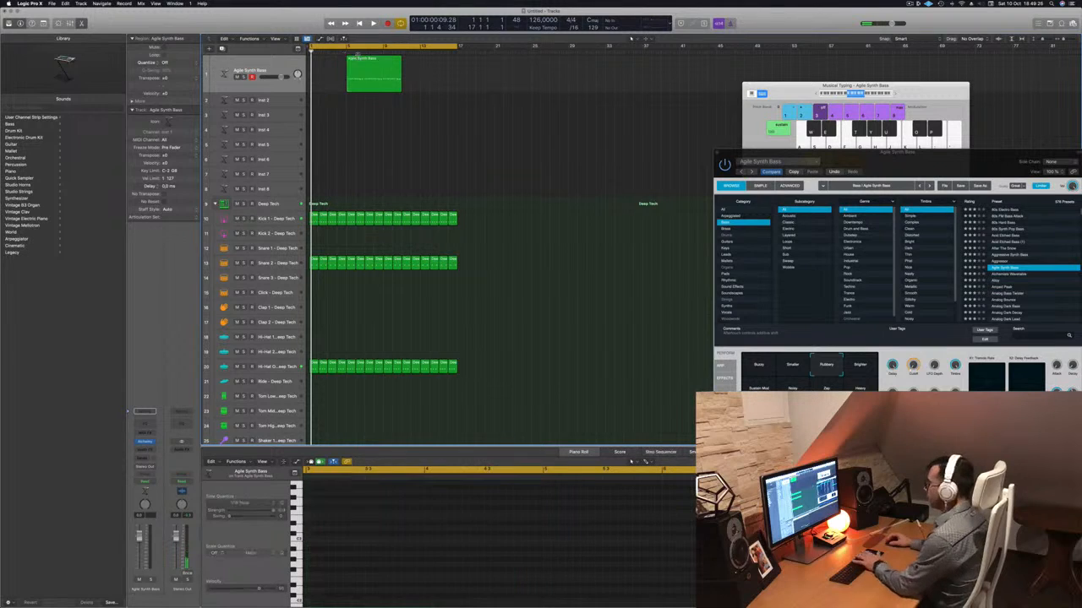
drag(372, 60, 337, 61)
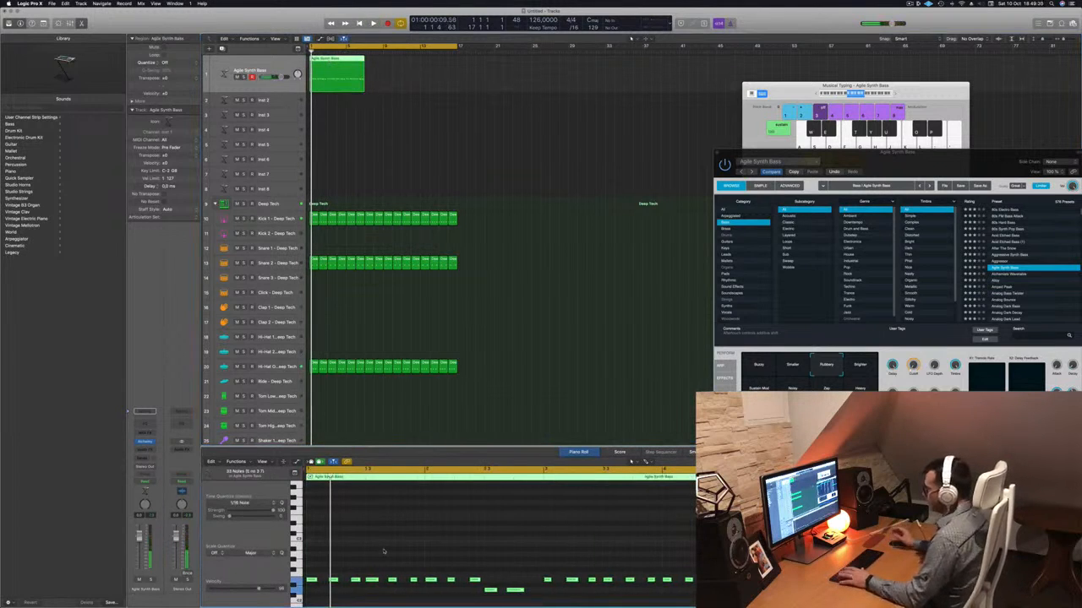
Play back the bass region, split it at bar 5 and delete the part after the split.
key(space)
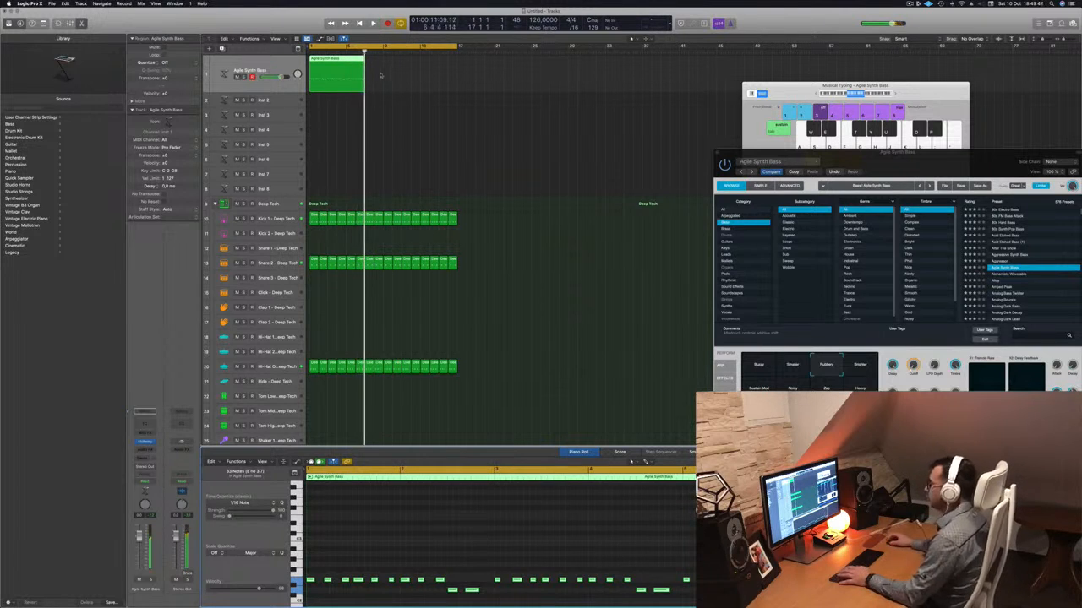
key(Return)
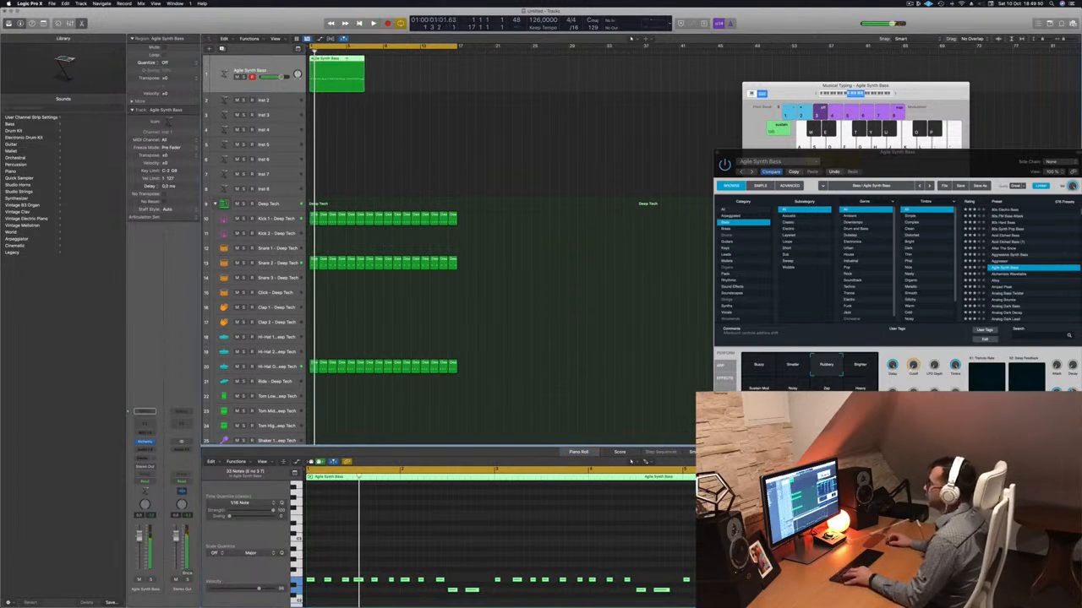
super+click(346, 74)
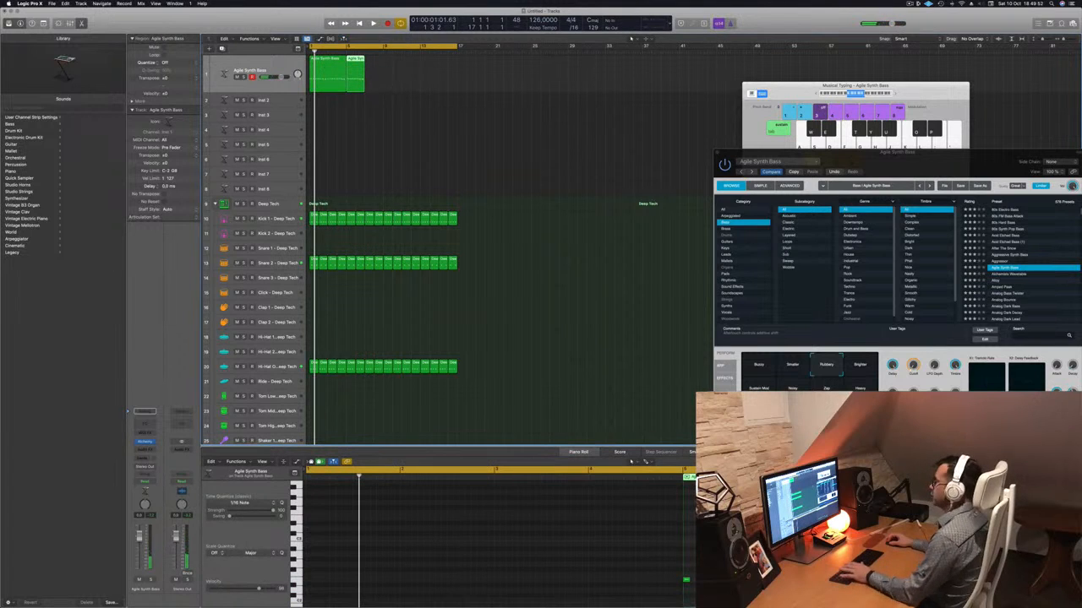
key(Delete)
click(326, 61)
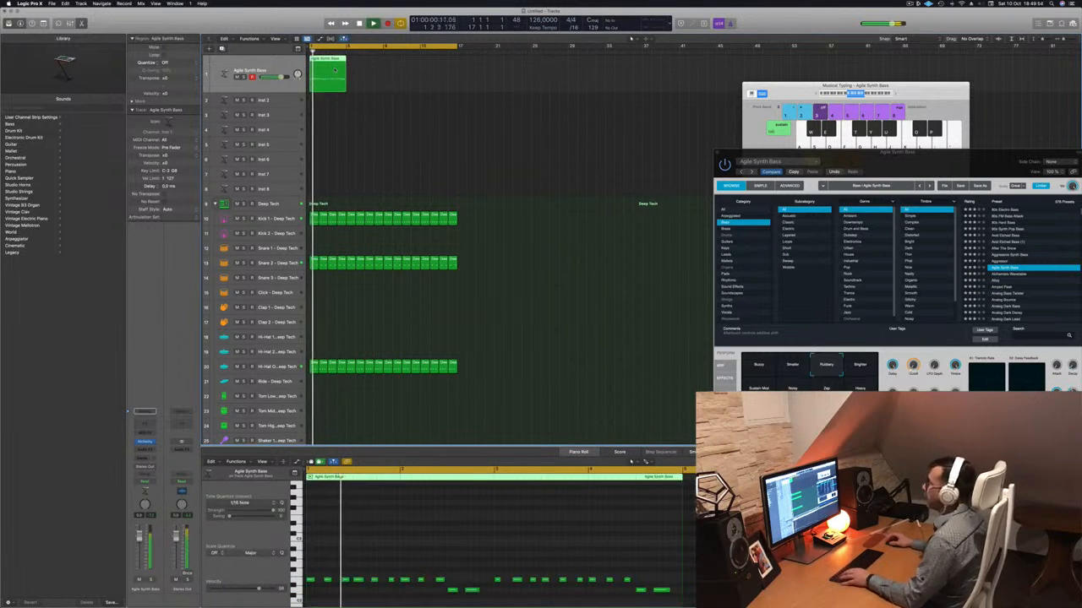
Copy the four-bar bass region end to end until four regions fill the 16-bar cycle, and play from the start.
drag(326, 61, 410, 66)
shift+click(336, 65)
key(Return)
drag(755, 151, 515, 101)
key(space)
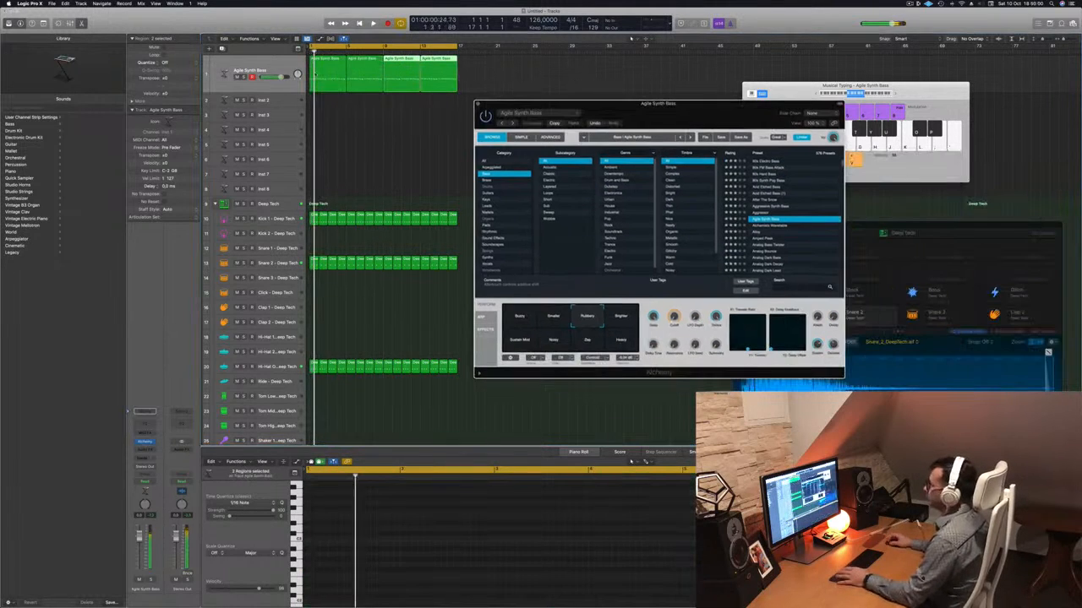
Insert a Compressor as an audio effect on the Agile Synth Bass track.
click(266, 69)
click(145, 449)
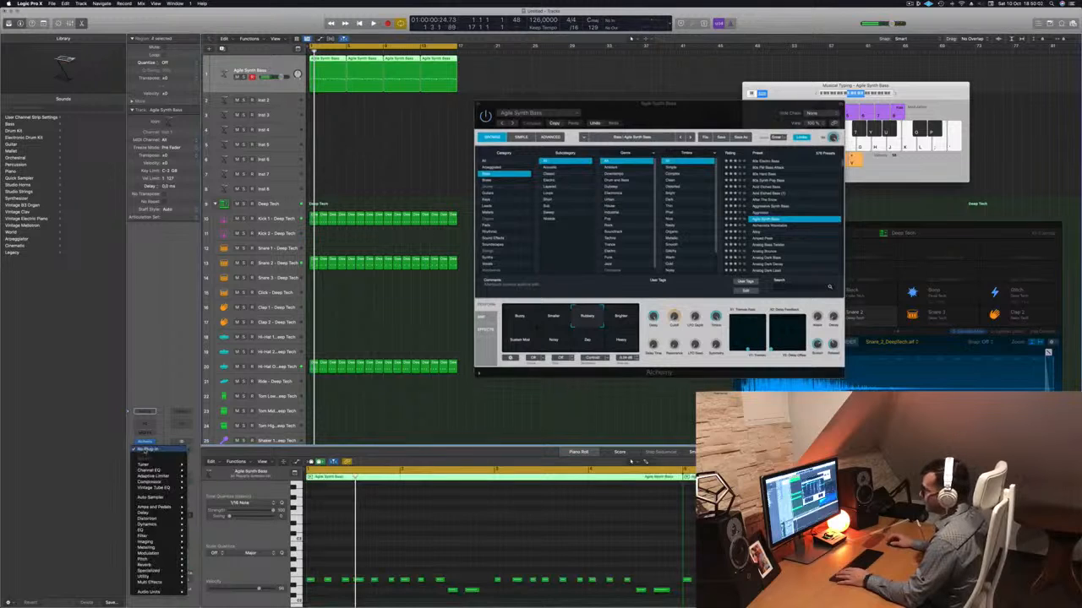
click(201, 482)
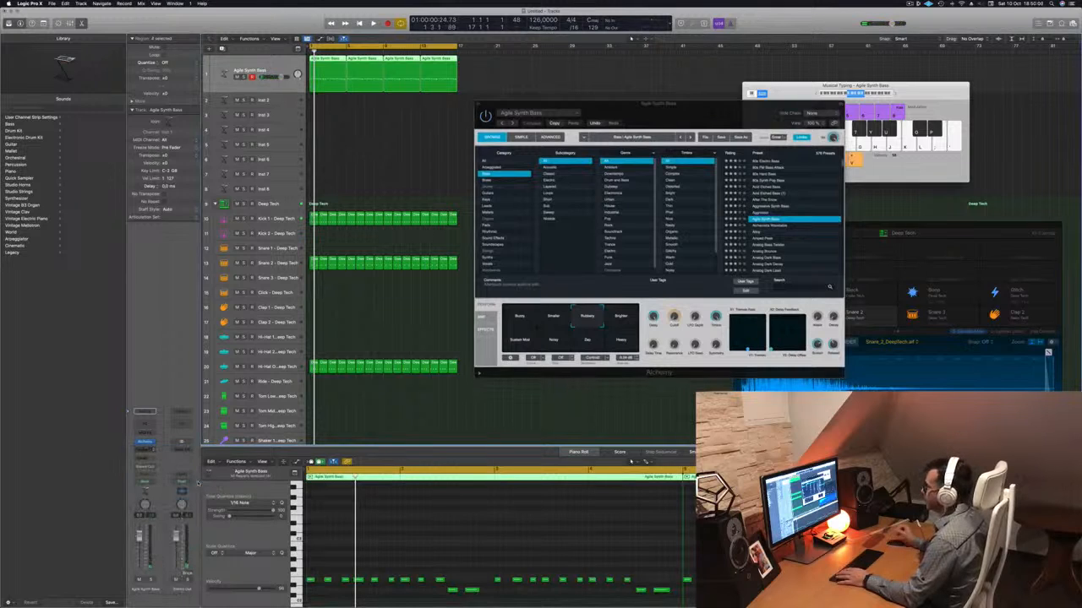
drag(598, 89, 587, 88)
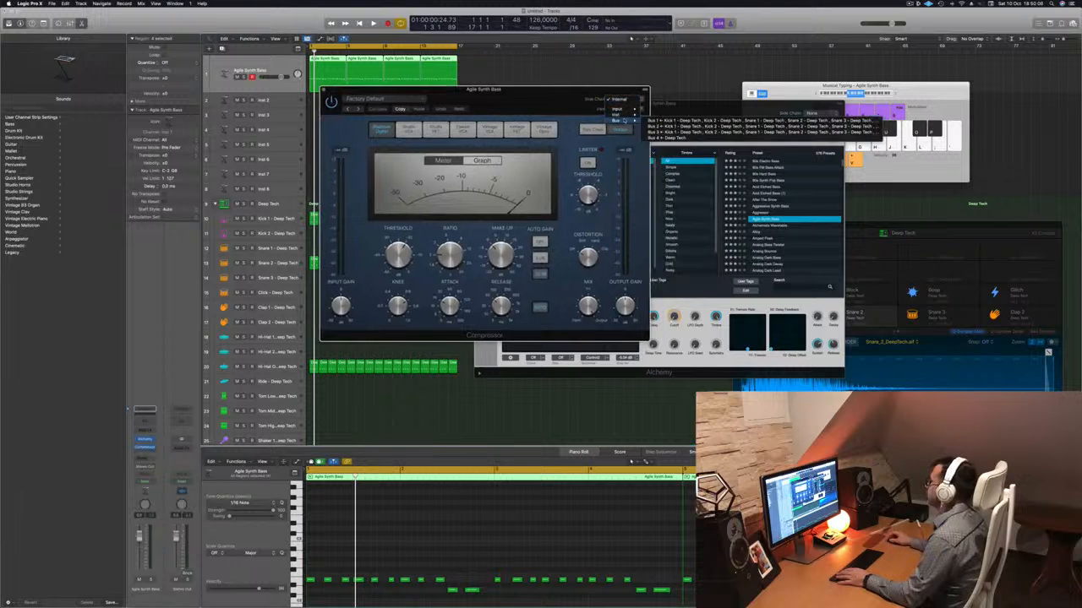
Set the Compressor's side chain source to the Kick 1 - Deep Tech instrument and play the loop.
mouse_move(628, 116)
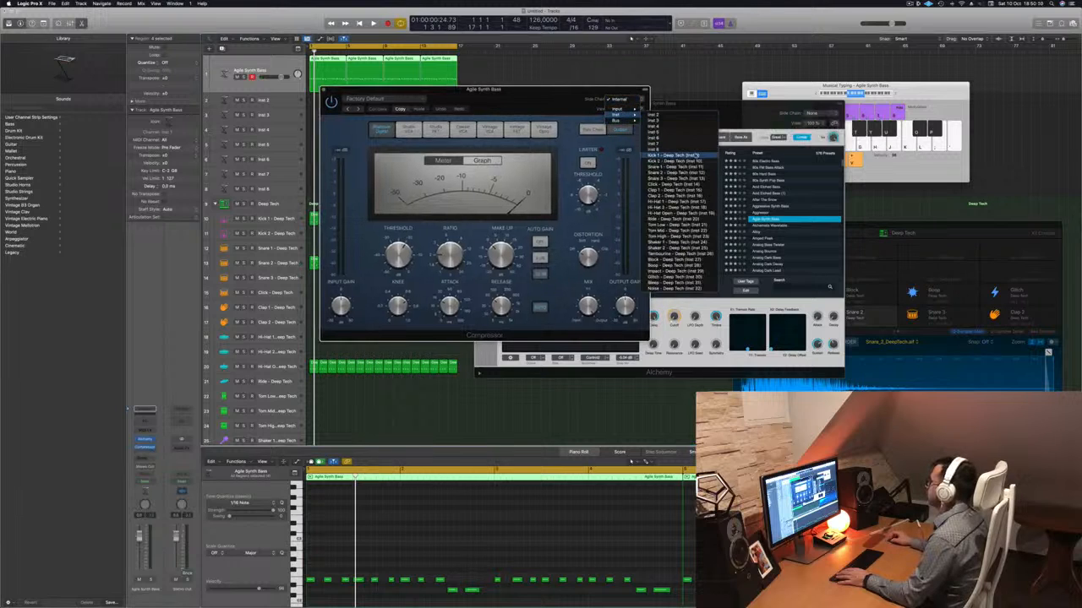
click(674, 156)
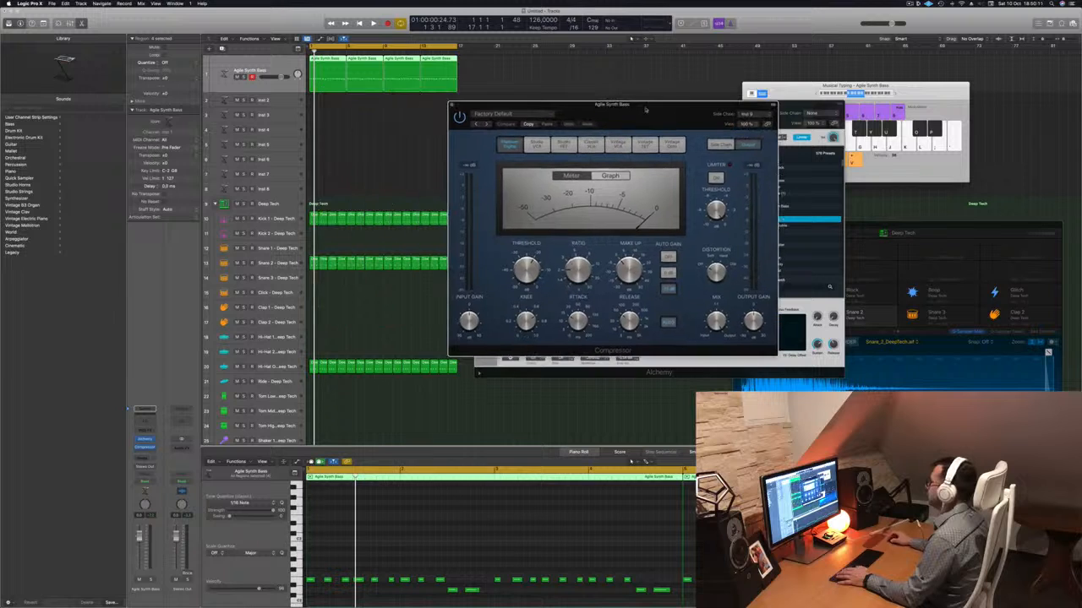
key(space)
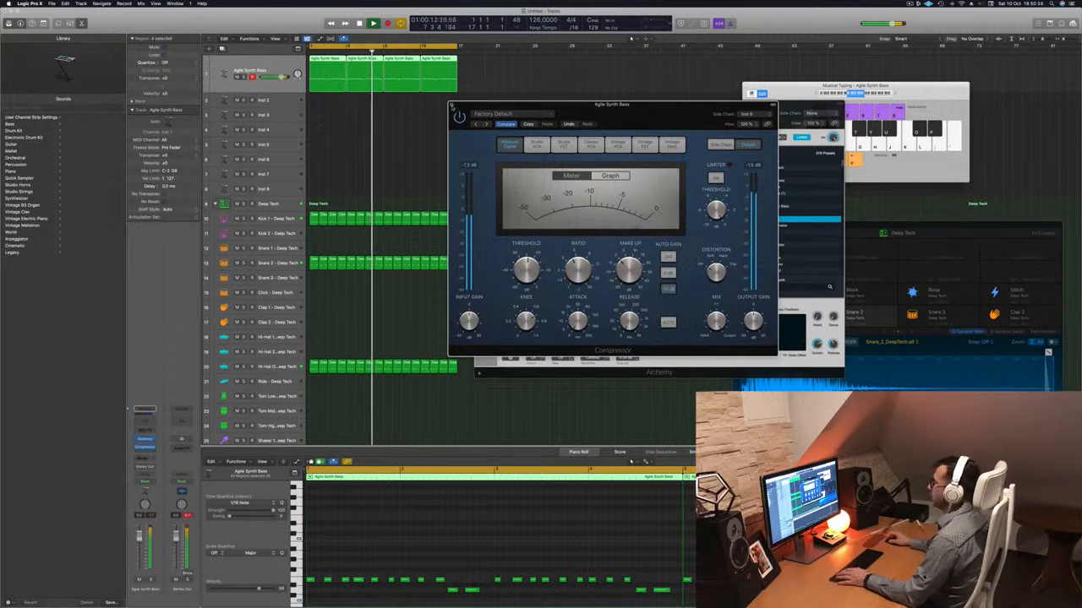
Close the Compressor and audition Alchemy's eight performance snapshots over the playing loop, ending on Buzzy.
click(452, 105)
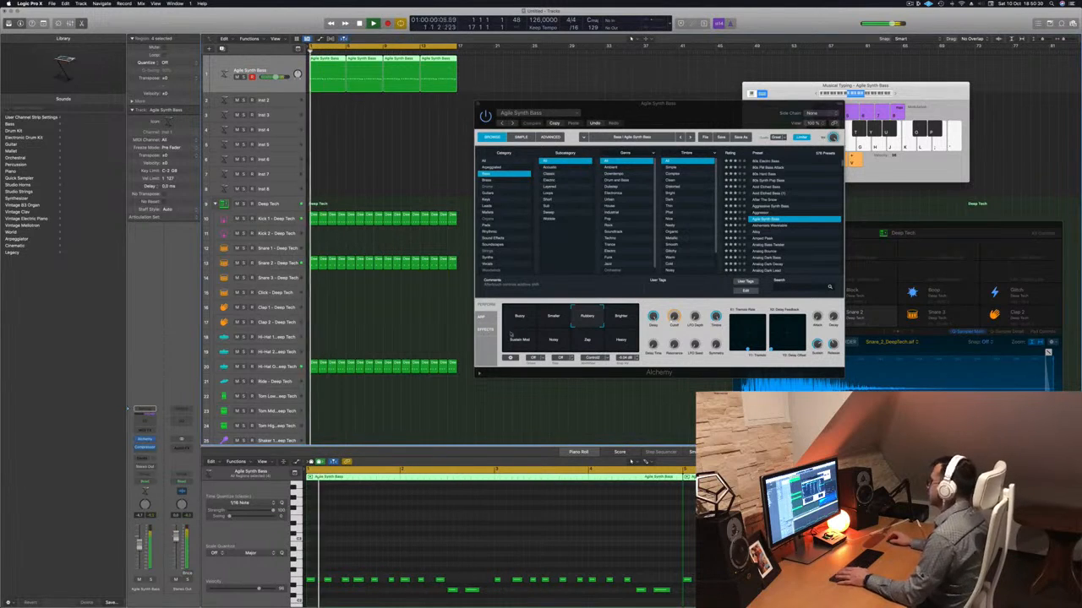
click(558, 307)
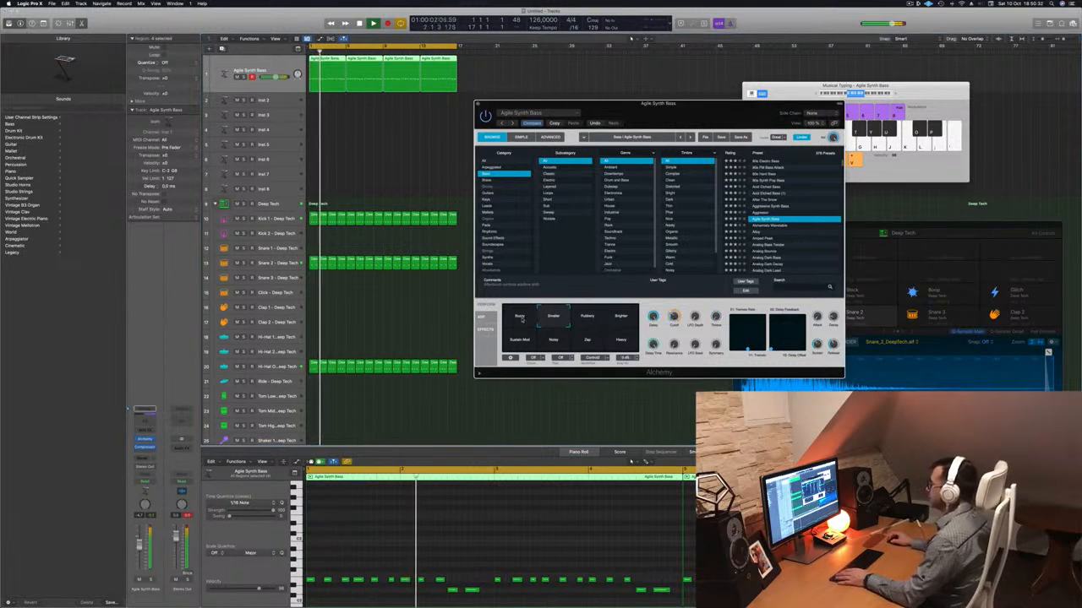
click(519, 318)
drag(643, 103, 590, 90)
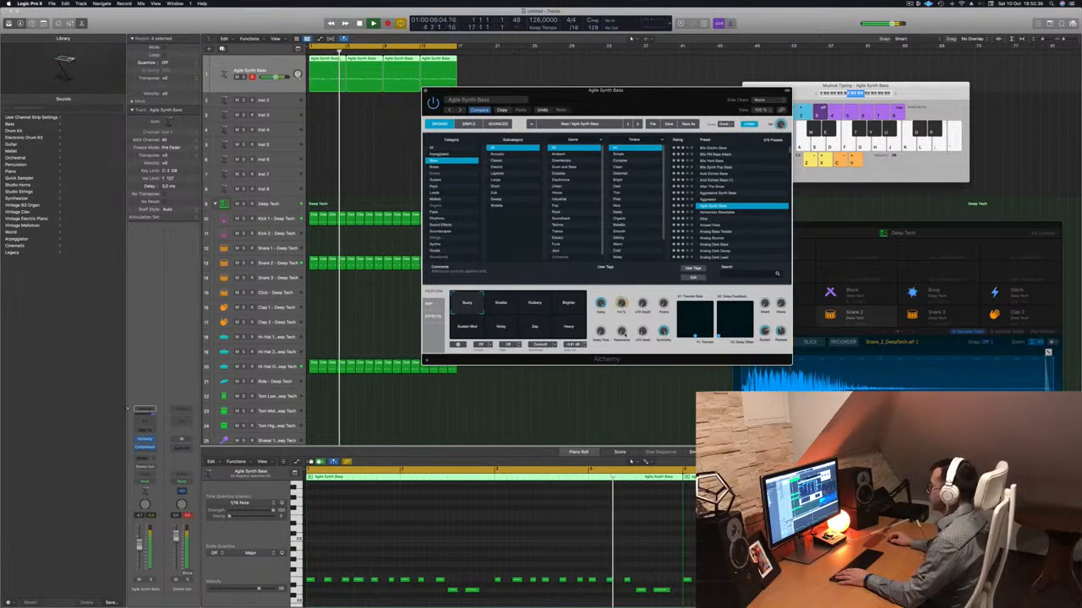
click(570, 304)
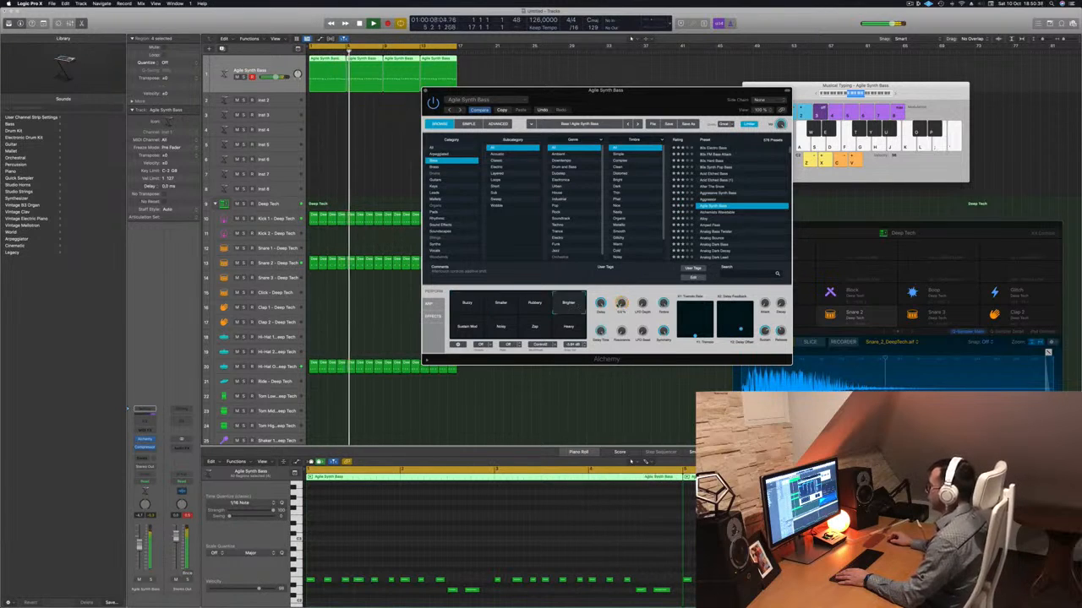
click(539, 306)
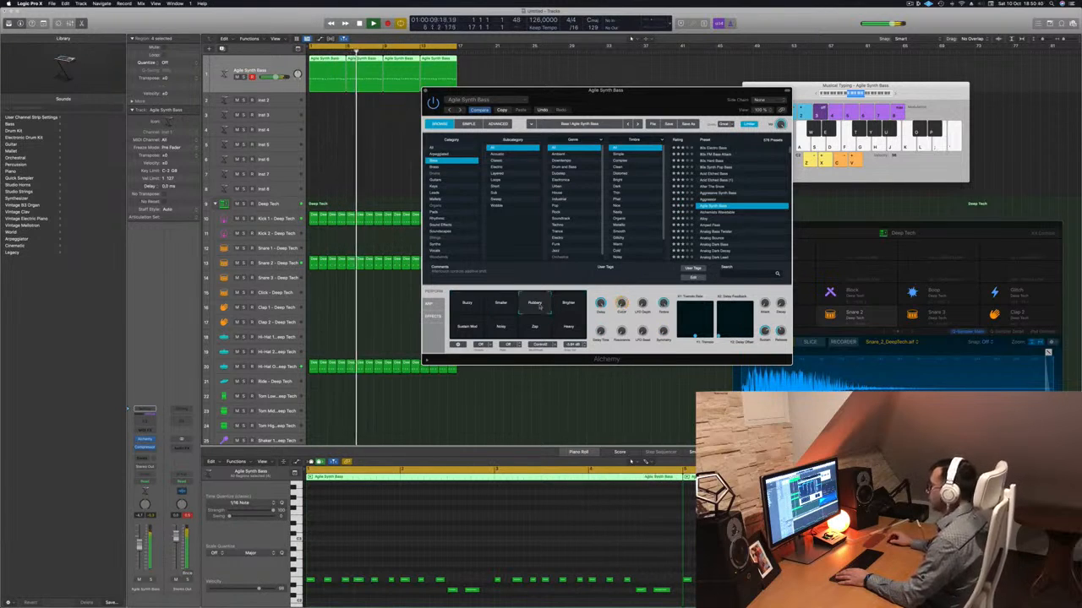
click(568, 306)
click(569, 330)
click(536, 331)
click(499, 332)
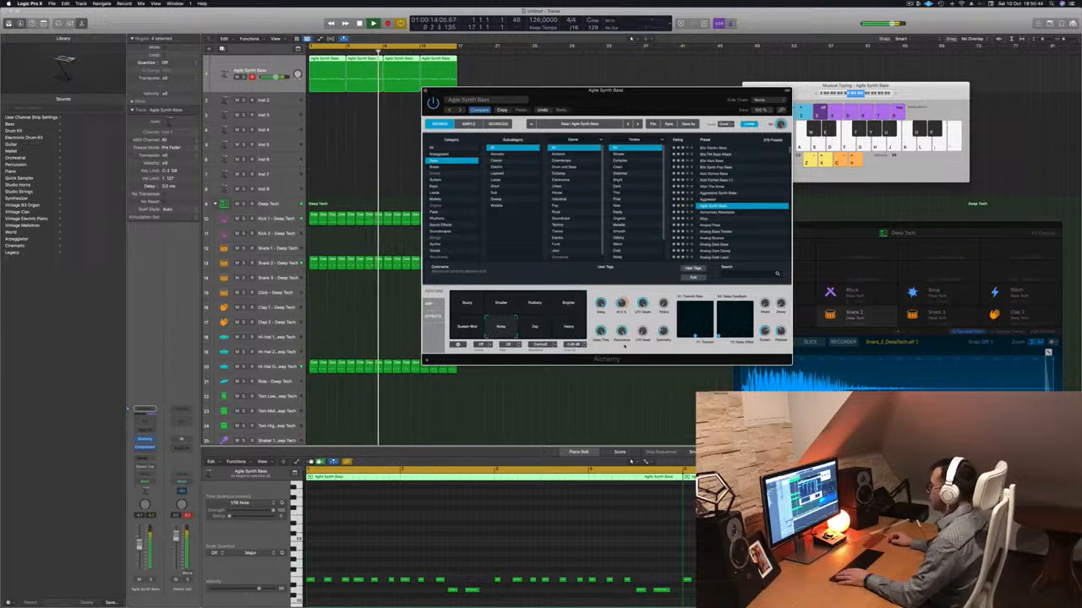
click(471, 328)
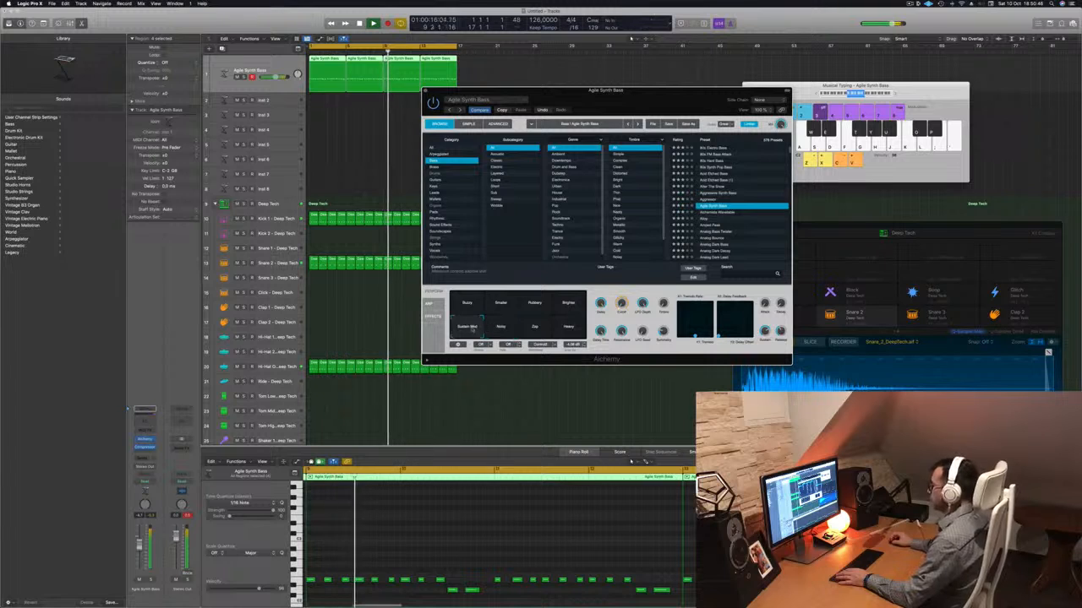
click(562, 328)
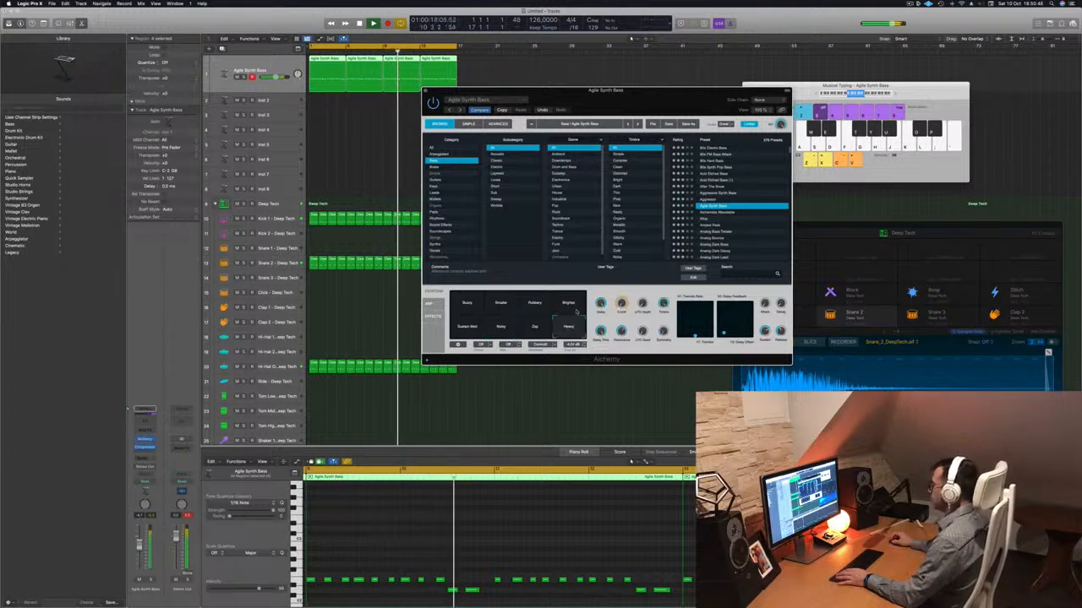
click(568, 306)
click(531, 306)
click(502, 307)
click(469, 306)
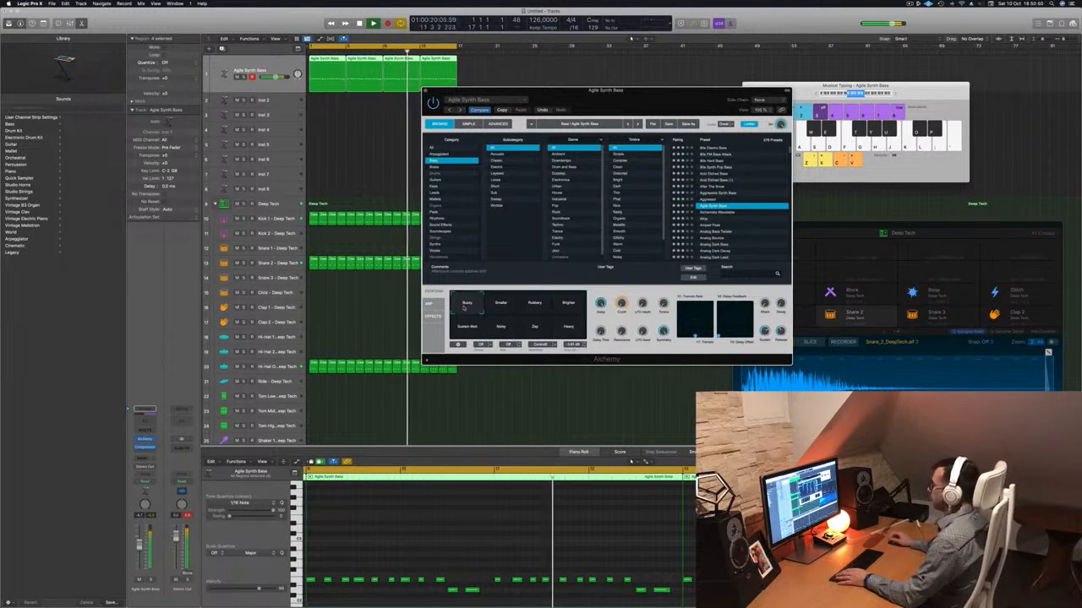
Move the Alchemy window clear of the arrangement and slightly lower the Agile Synth Bass channel volume.
drag(630, 99, 714, 78)
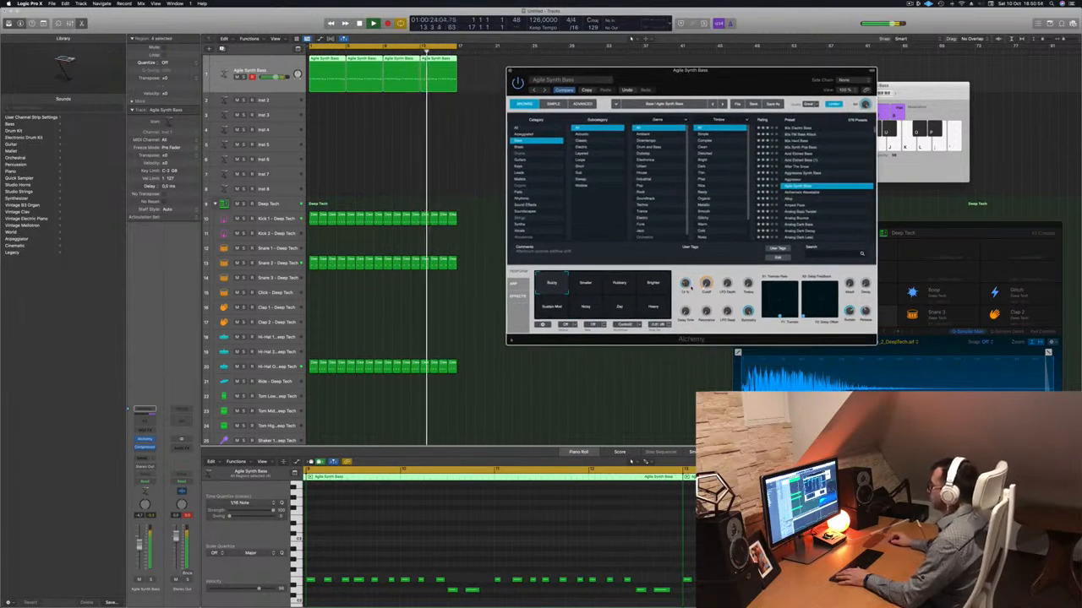
drag(752, 77, 717, 182)
drag(140, 545, 139, 551)
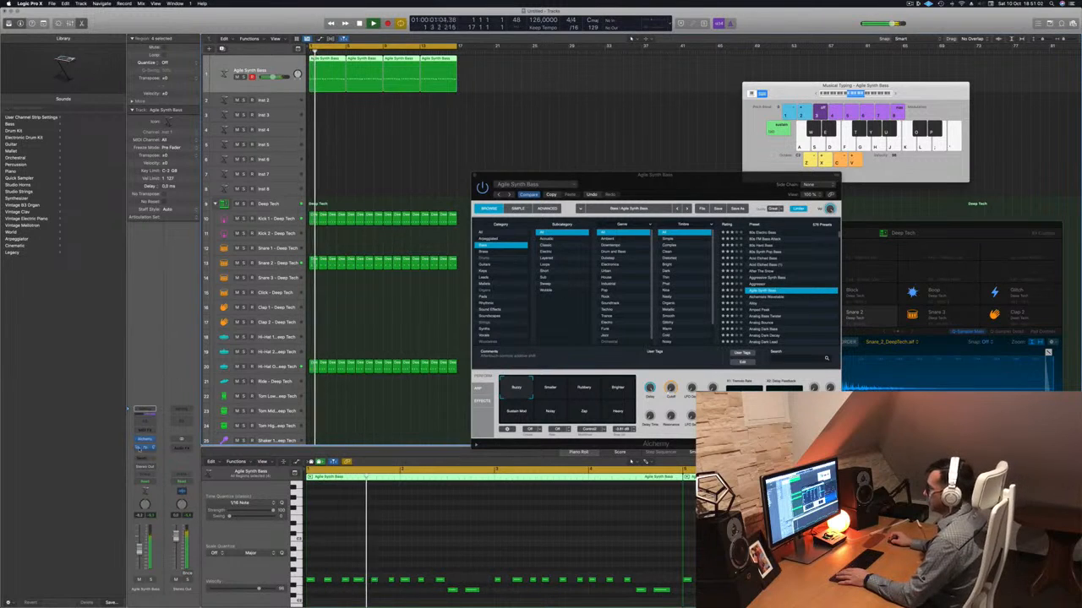
Add a send from the Agile Synth Bass channel to an unused bus, creating an aux channel.
click(140, 459)
mouse_move(152, 468)
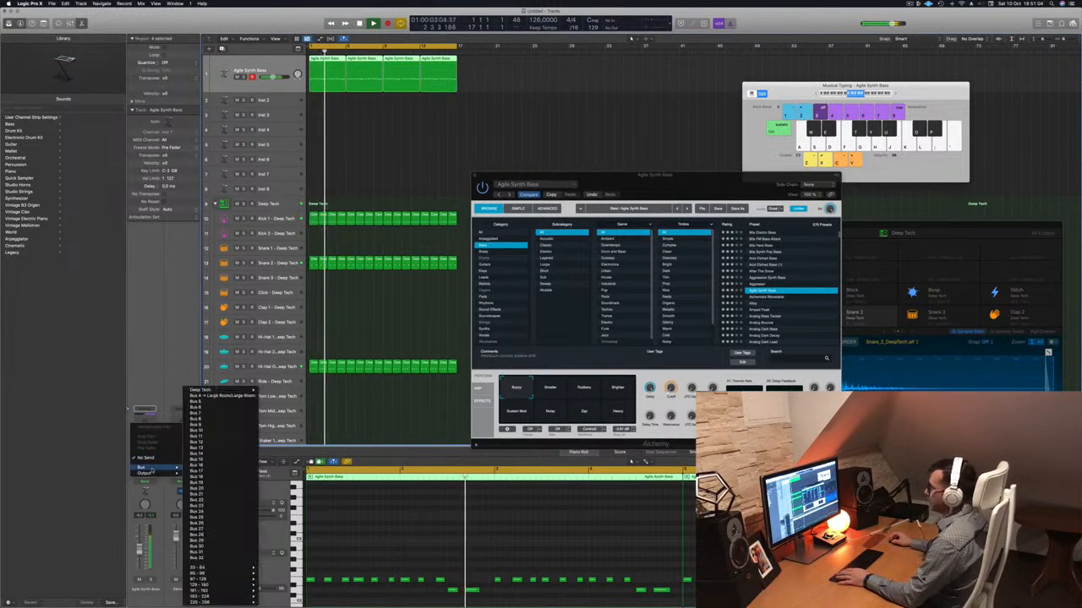
click(227, 407)
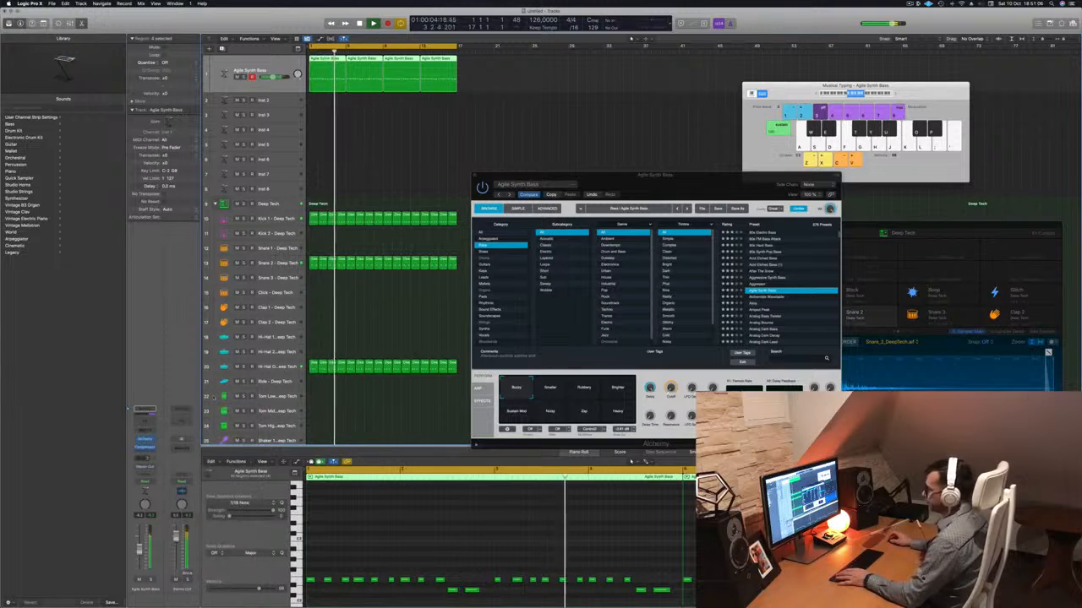
Insert a stereo Delay Designer as an audio effect on the new aux channel.
click(181, 445)
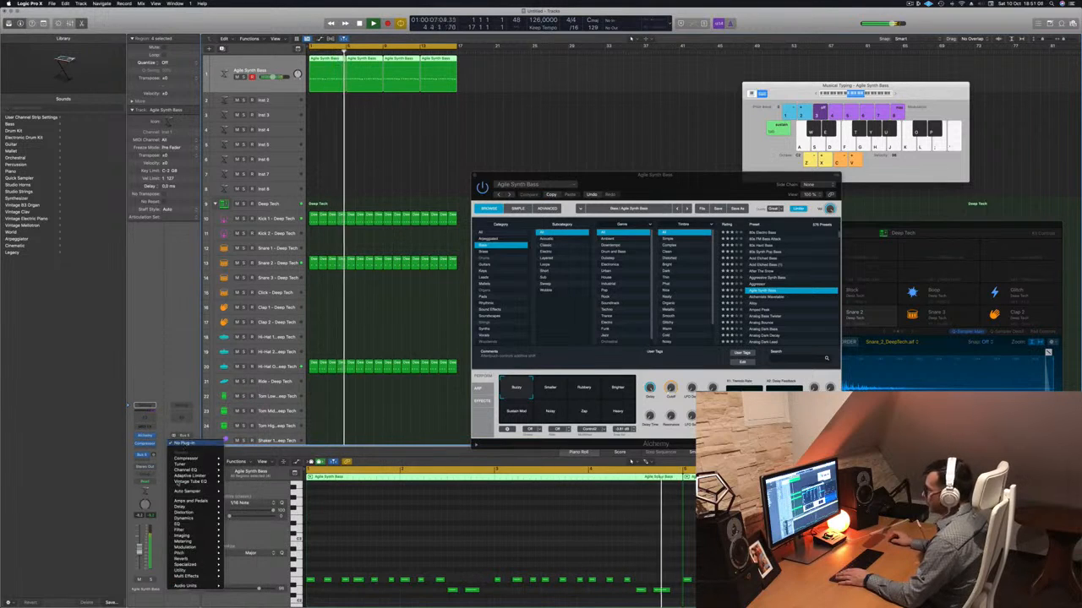
mouse_move(197, 506)
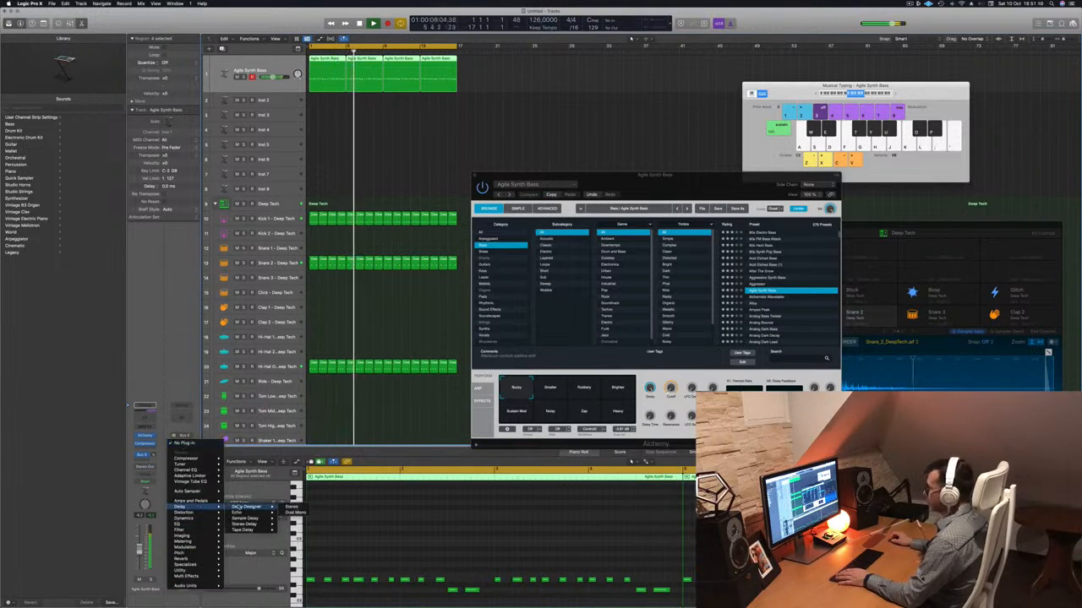
click(291, 507)
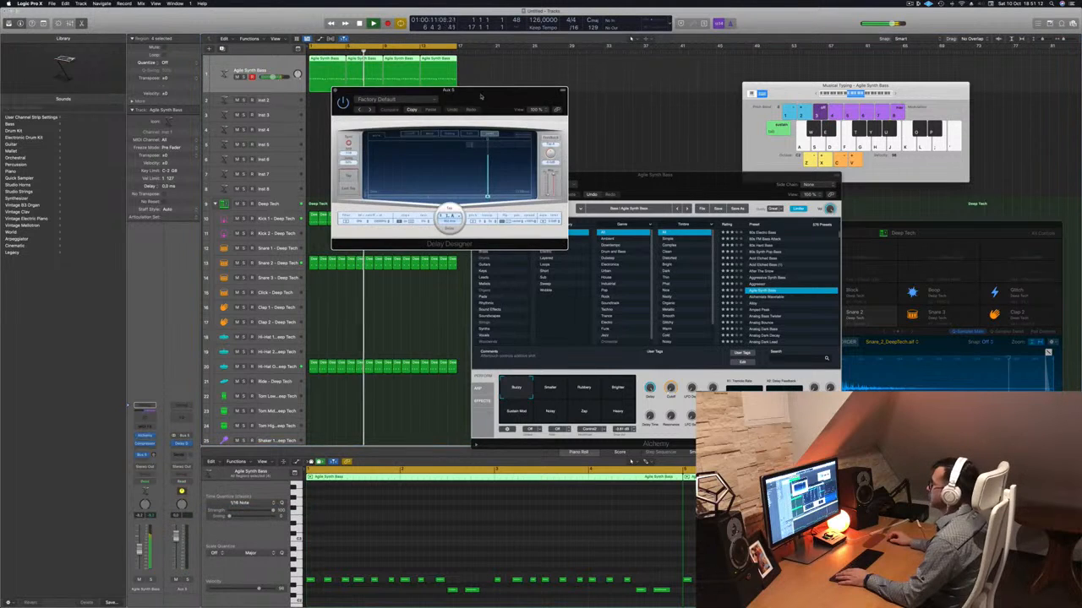
drag(481, 96, 597, 100)
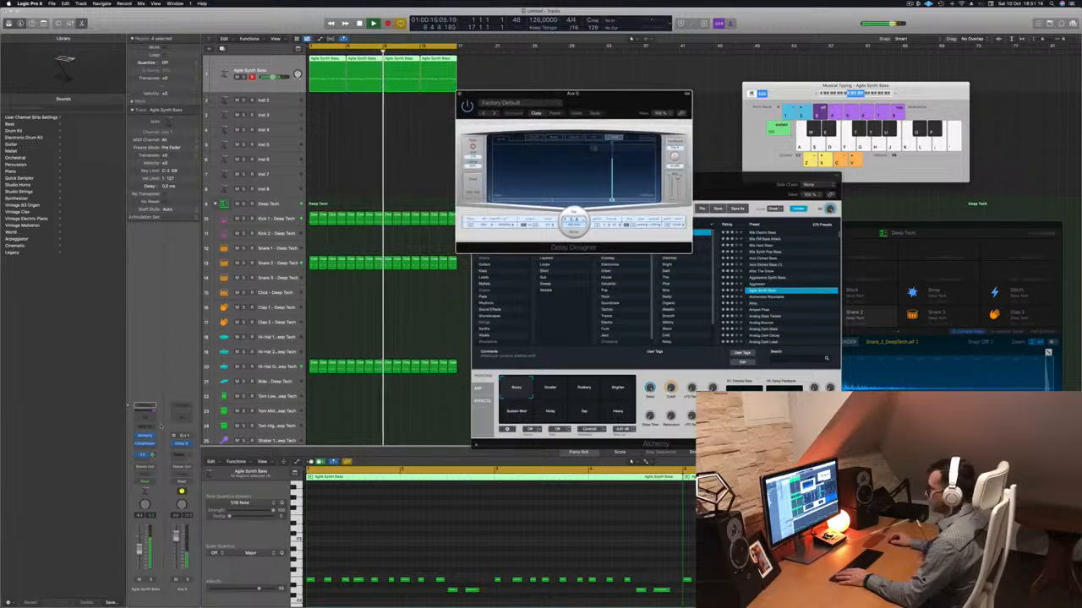
Add a Channel EQ to the delay aux and enable its low cut at 193 Hz, 12 dB/Oct, with a Q of 0.88.
click(180, 418)
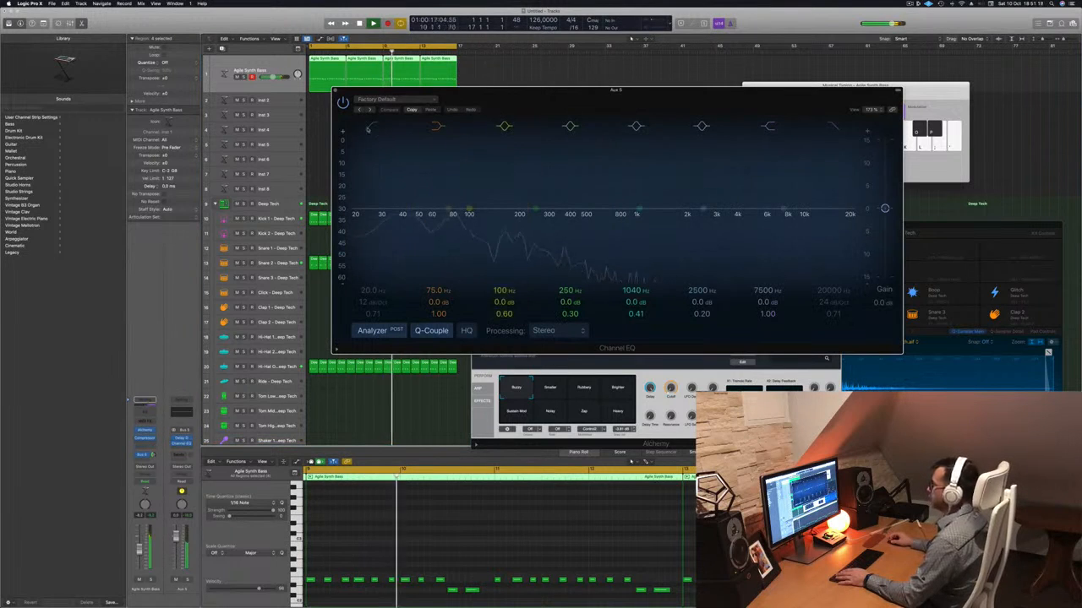
click(368, 129)
drag(370, 189, 518, 214)
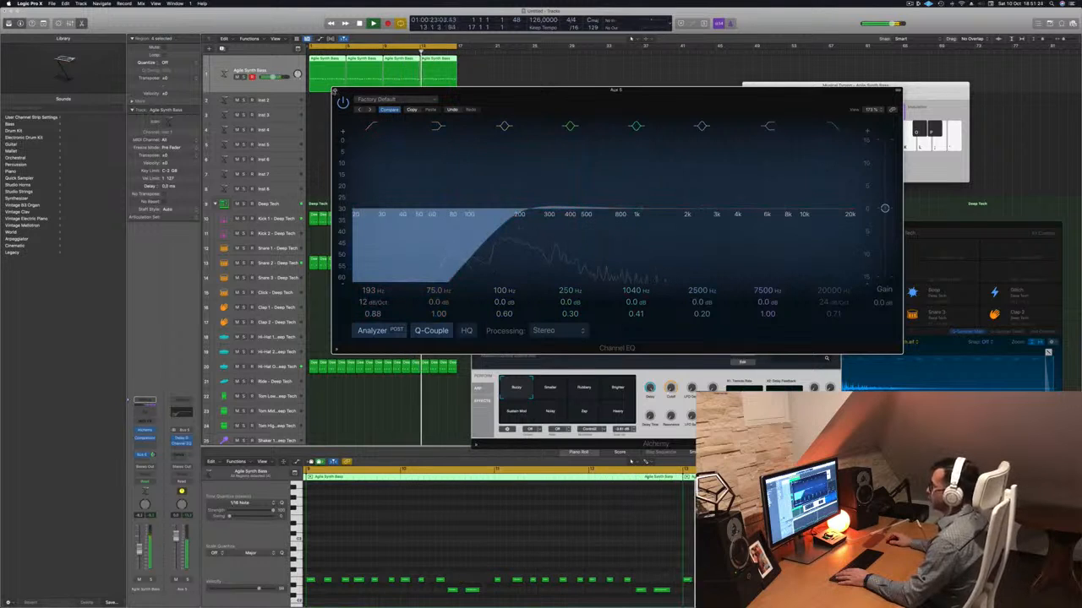
click(335, 90)
Load the 1/8 Alternating Pan preset from the Simple category in Delay Designer.
drag(538, 105, 495, 118)
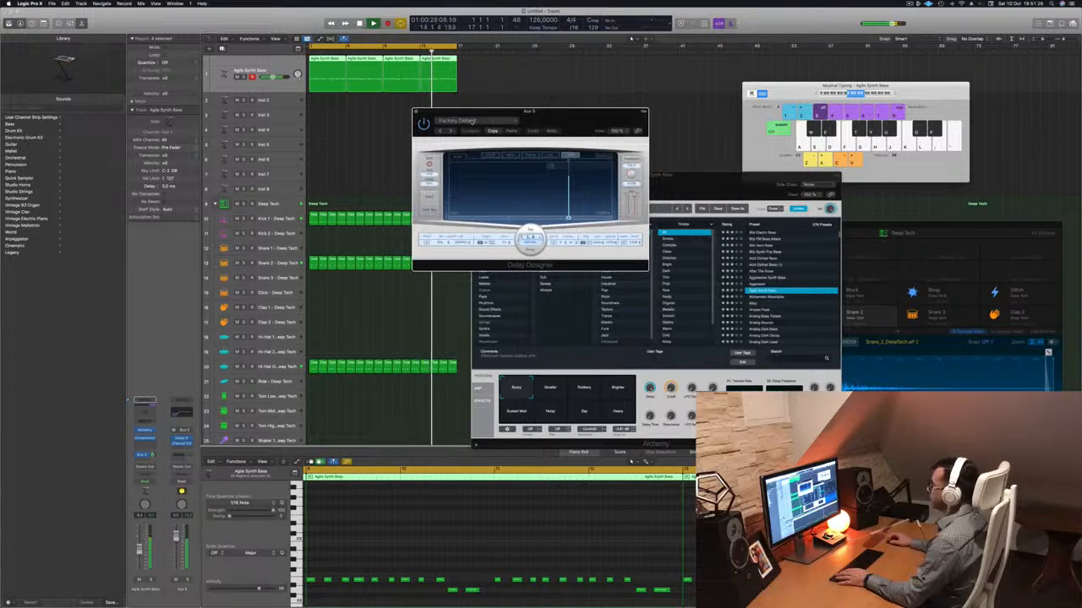
click(472, 120)
mouse_move(522, 246)
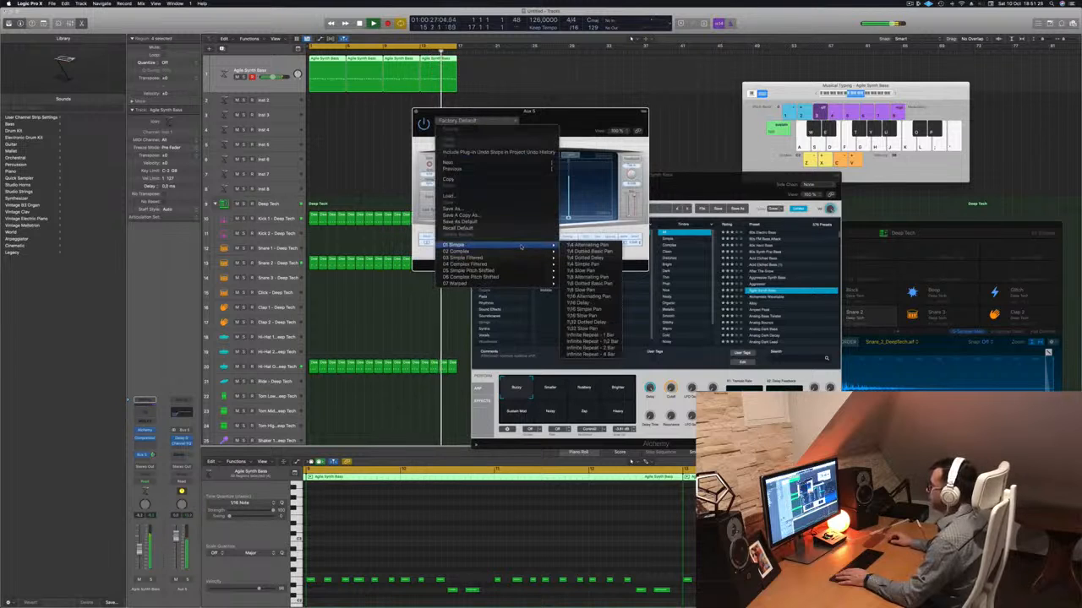
click(588, 276)
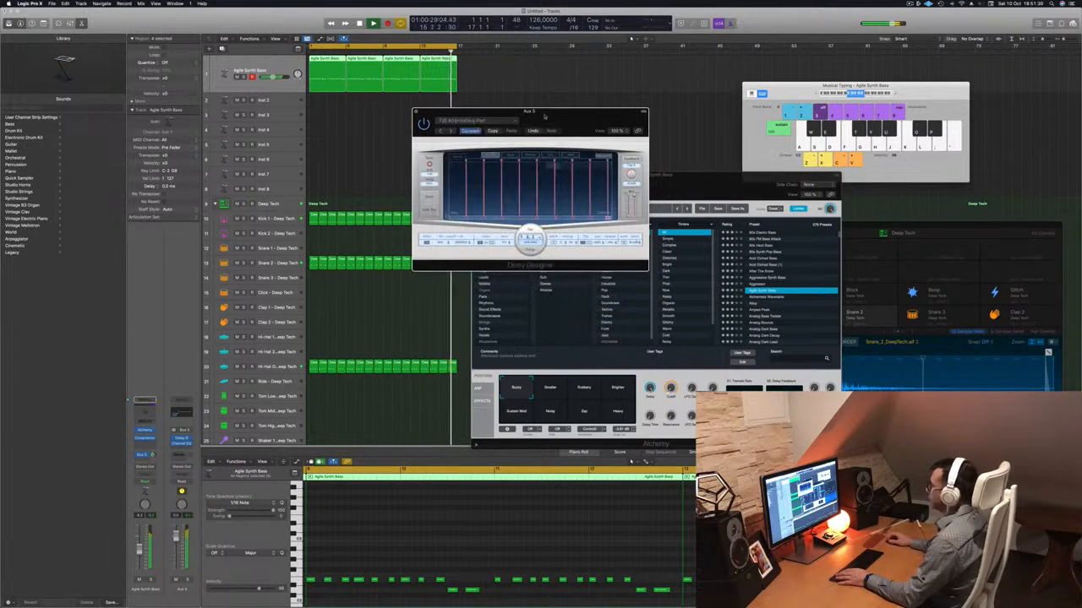
drag(588, 123, 682, 153)
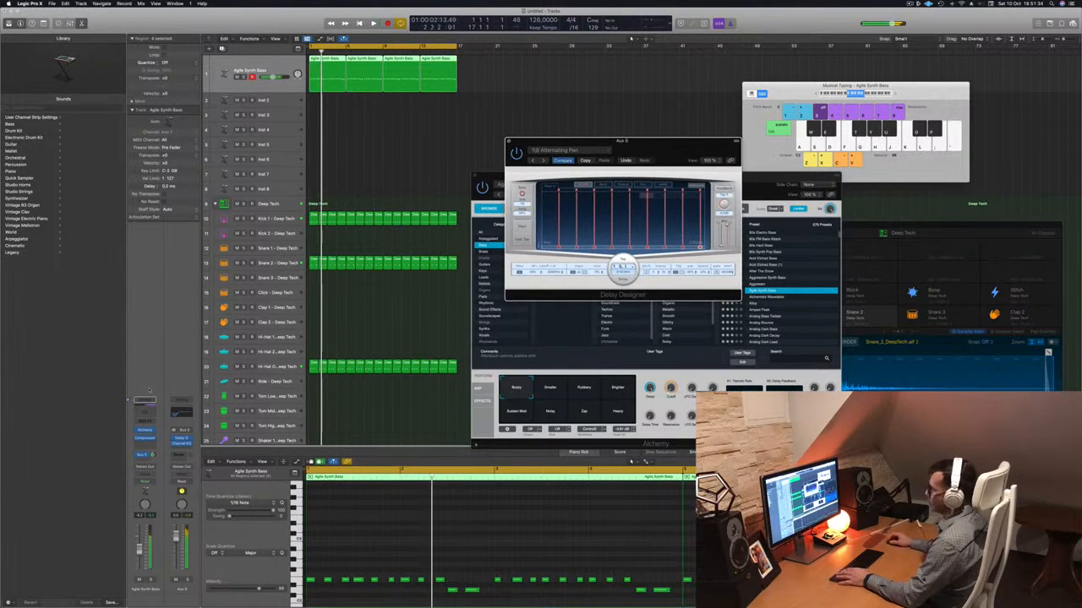
Adjust the Agile Synth Bass send level to the delay bus while the loop plays.
click(153, 455)
key(space)
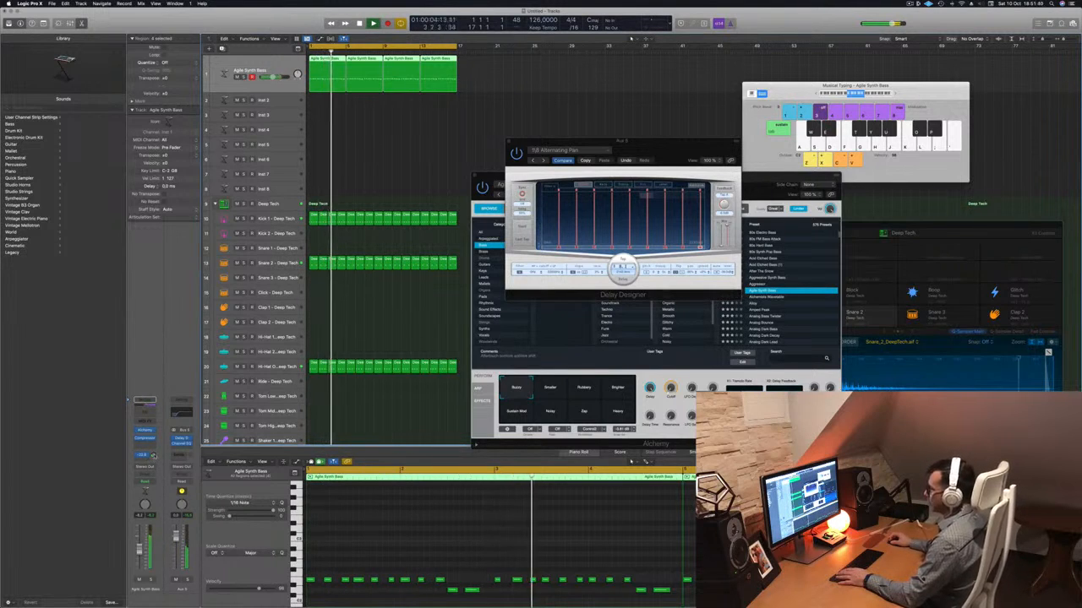
Put the kick-side-chained Compressor after the Channel EQ on the delay aux and open it beside Delay Designer.
drag(664, 142, 839, 122)
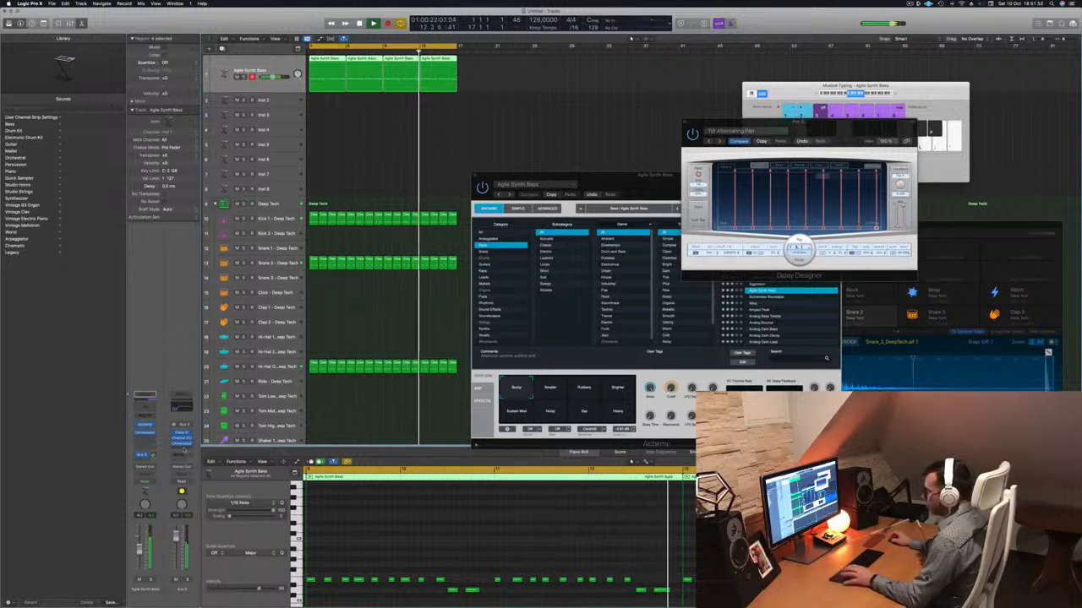
click(180, 441)
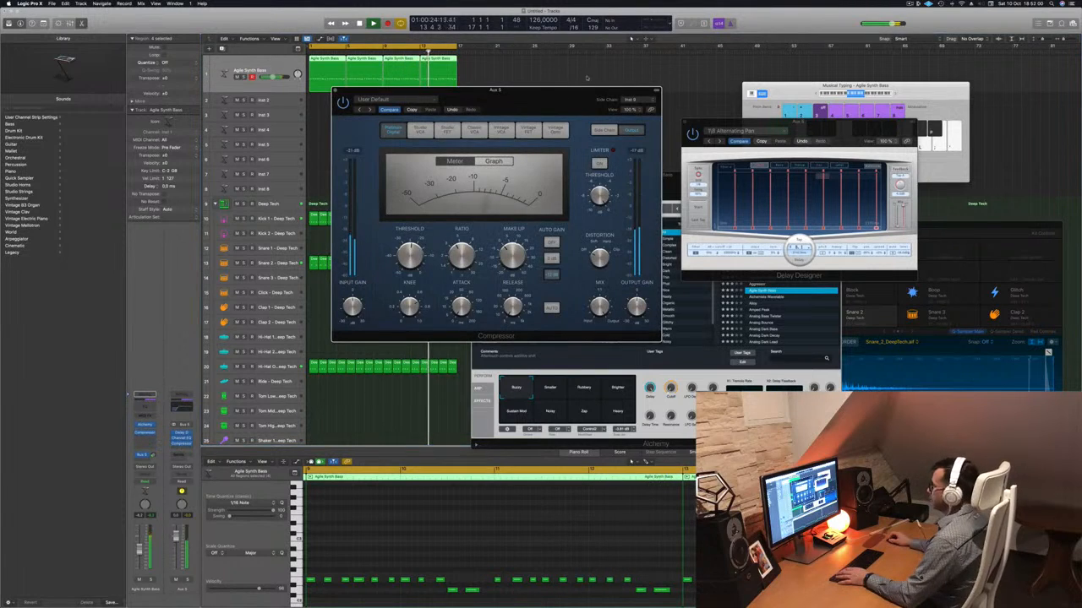
drag(528, 99, 658, 158)
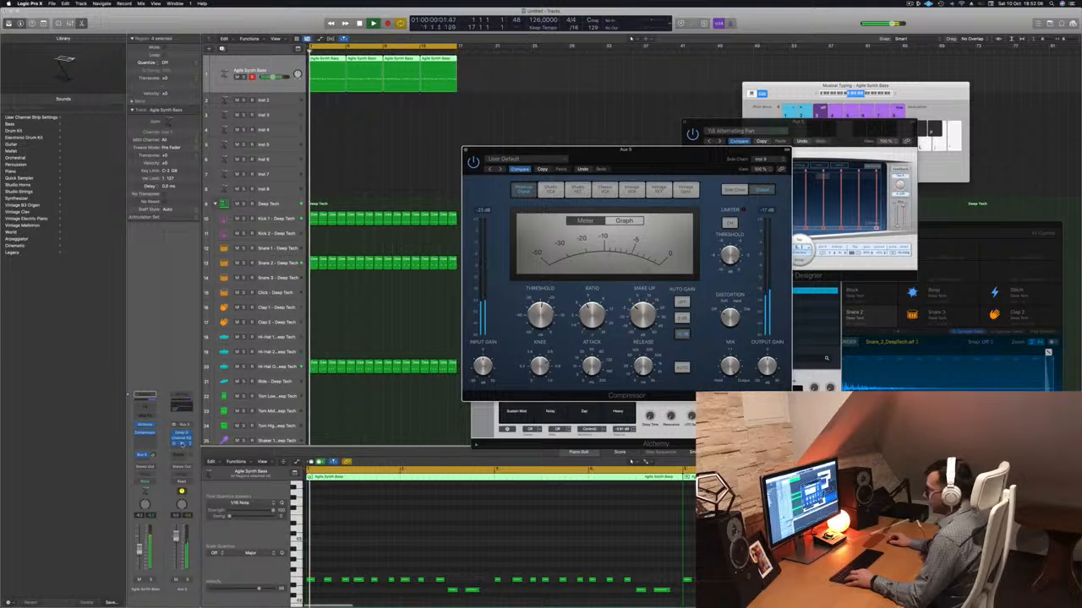
Reopen the delay aux's Compressor to check its side chain and settings during playback, and close it.
drag(146, 441, 147, 444)
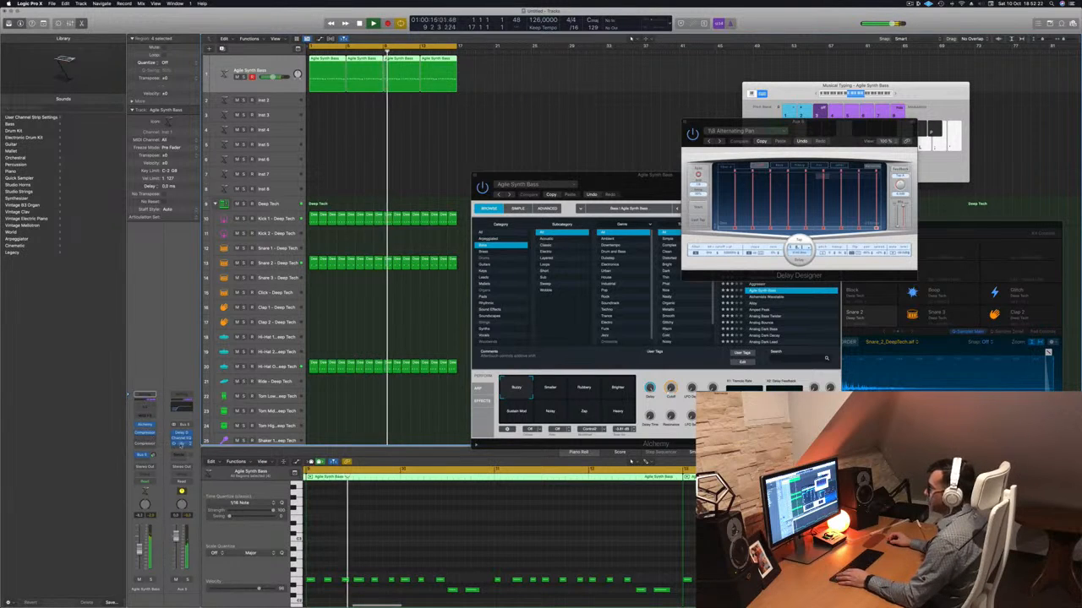
click(180, 444)
drag(521, 87, 757, 277)
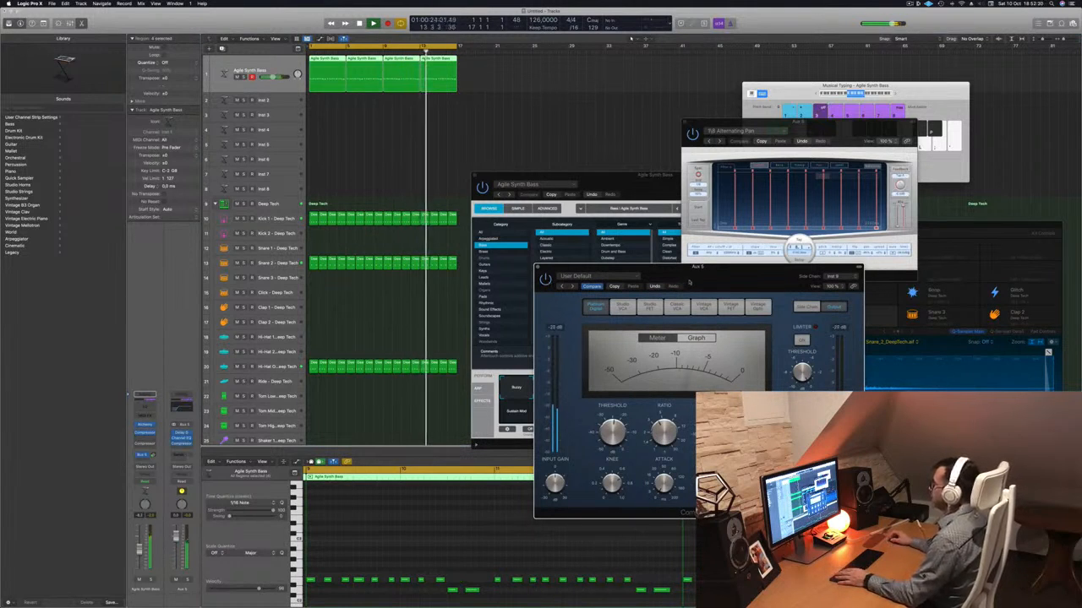
drag(692, 283, 672, 283)
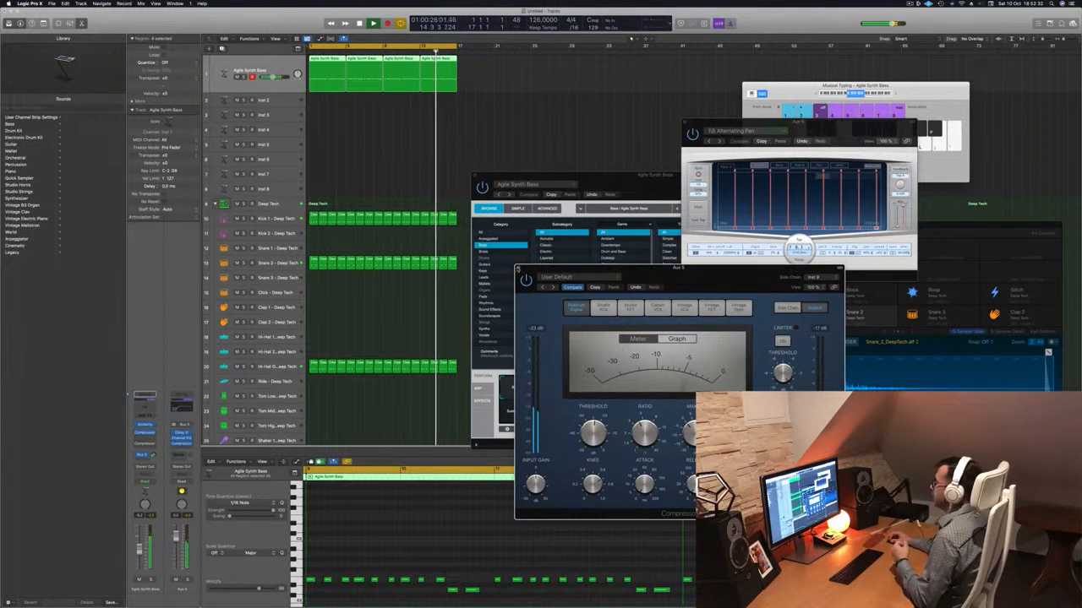
click(518, 269)
Close the Alchemy window and deselect all regions in the arrangement.
drag(609, 185, 471, 227)
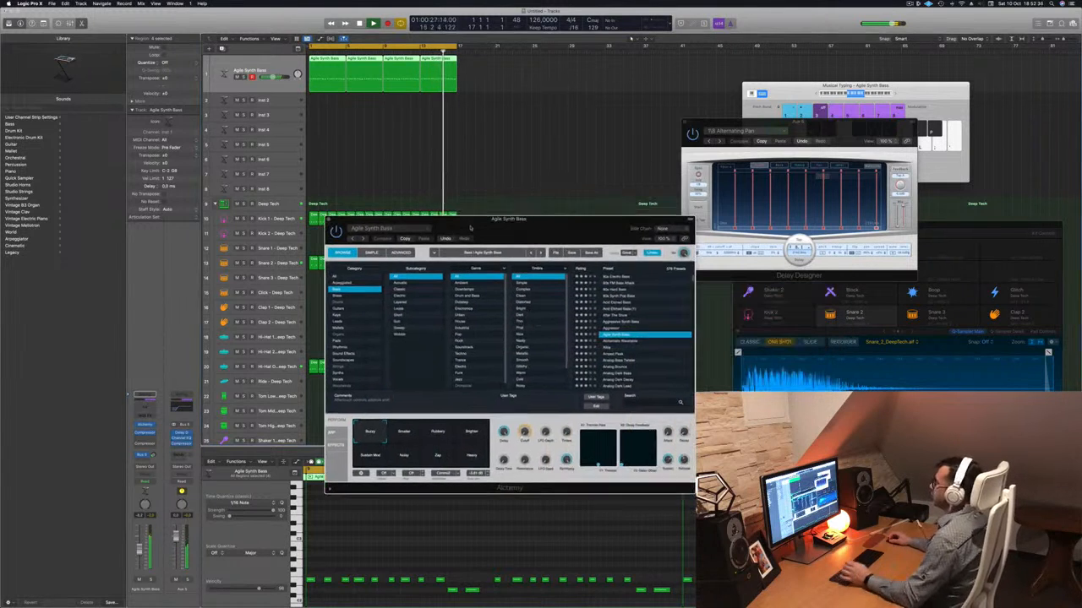
click(329, 219)
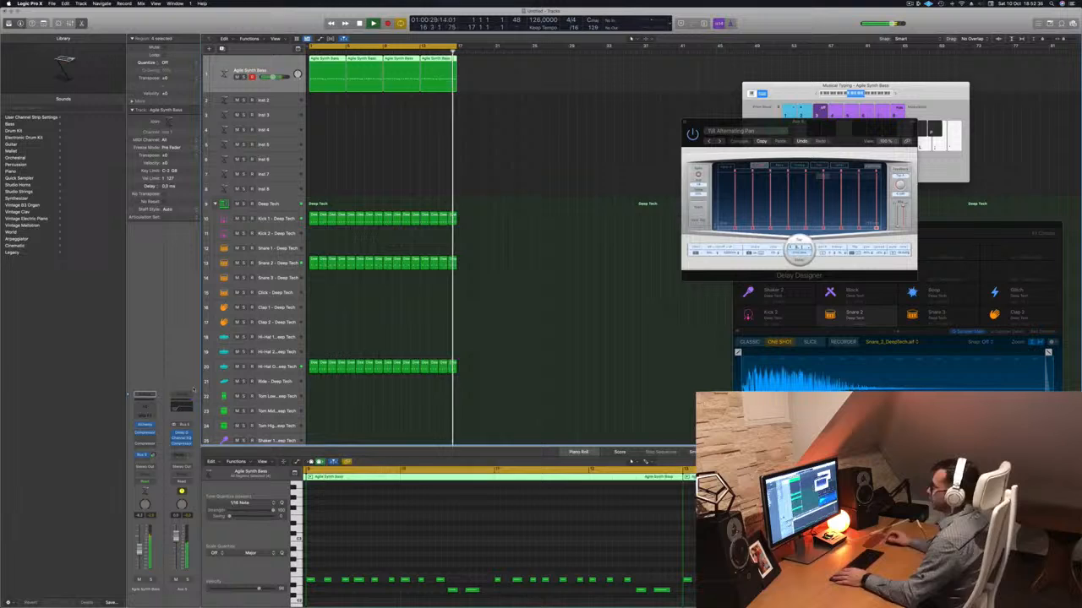
click(437, 195)
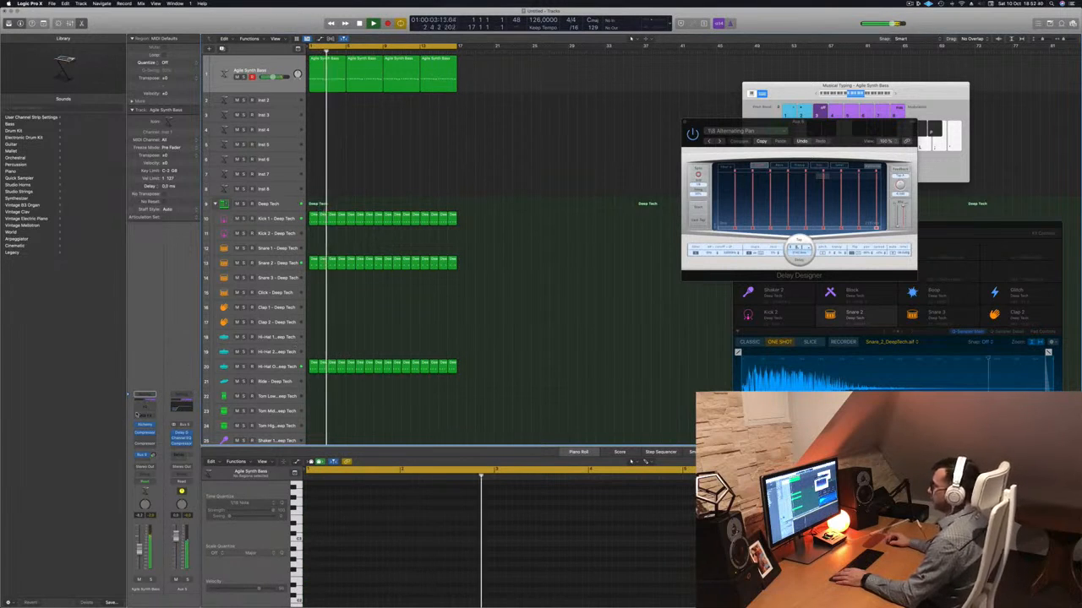
Add a Channel EQ to the Agile Synth Bass channel and position its window over the arrangement.
click(144, 407)
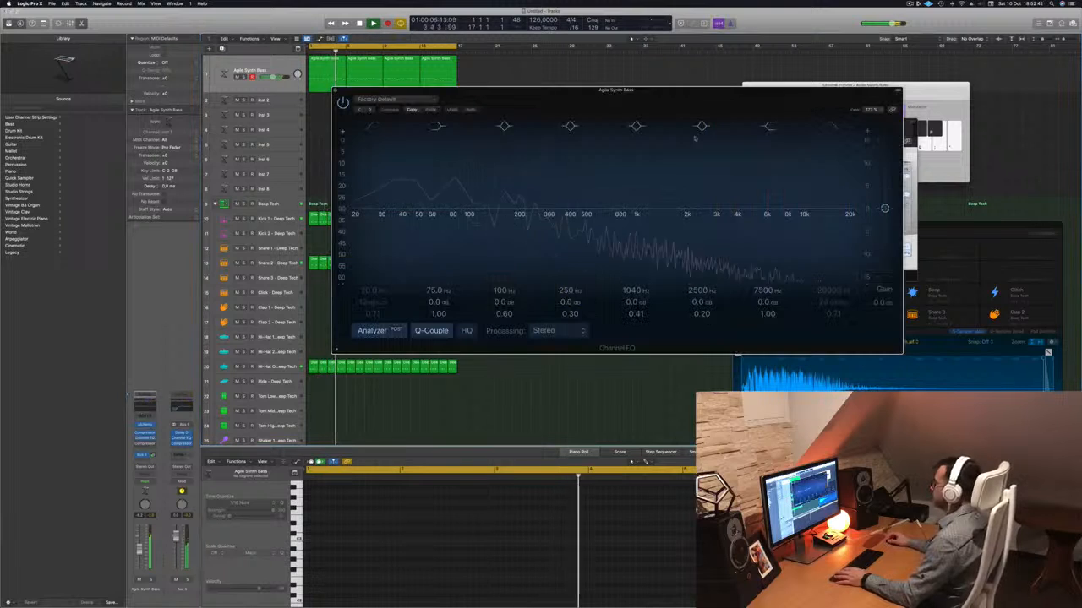
drag(693, 89, 593, 87)
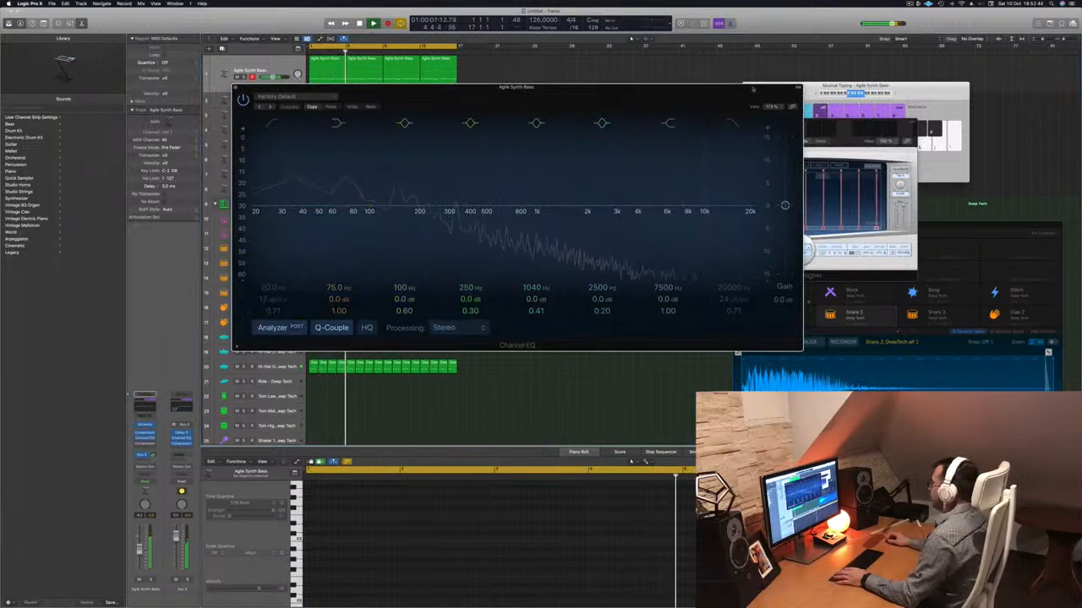
Low-pass the Agile Synth Bass in the Channel EQ at 920 Hz with a 48 dB/Oct slope, and close the EQ.
click(734, 240)
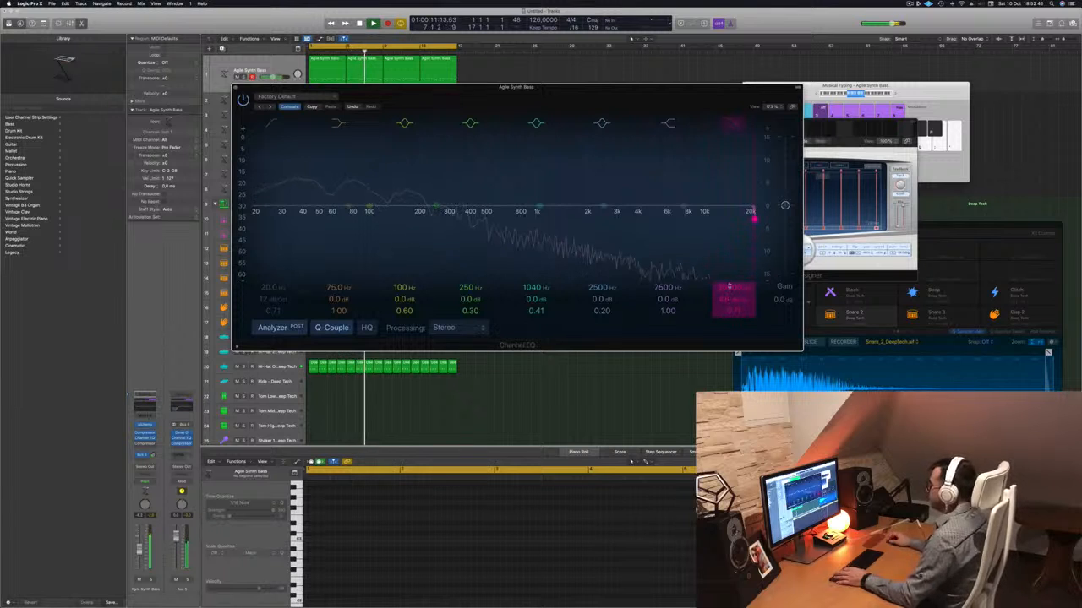
drag(729, 286, 729, 380)
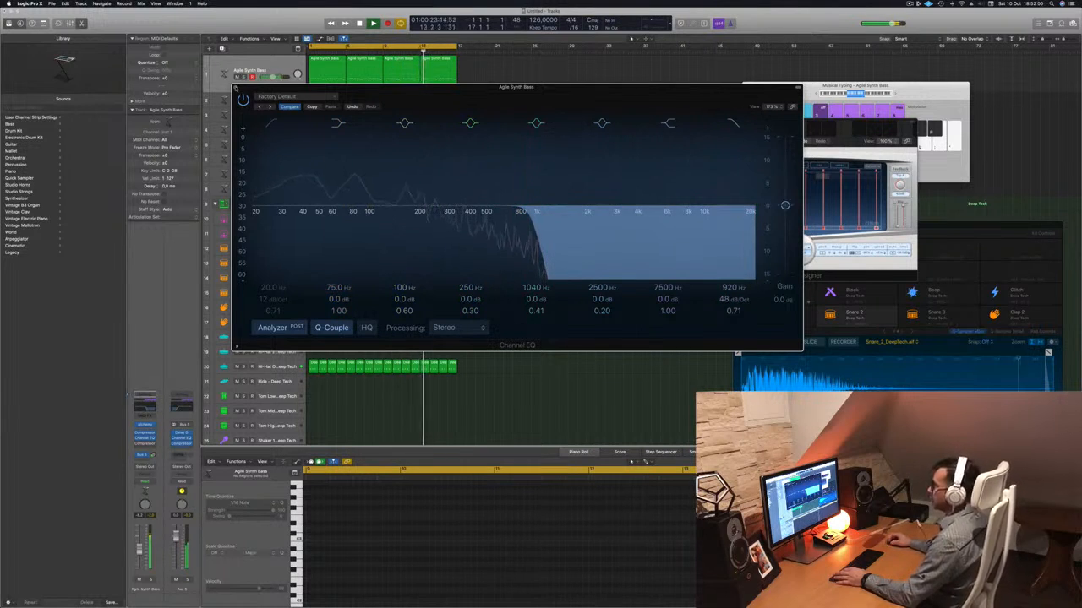
key(super+w)
Load Alchemy on the Inst 2 track and position its window over the arrangement.
click(282, 105)
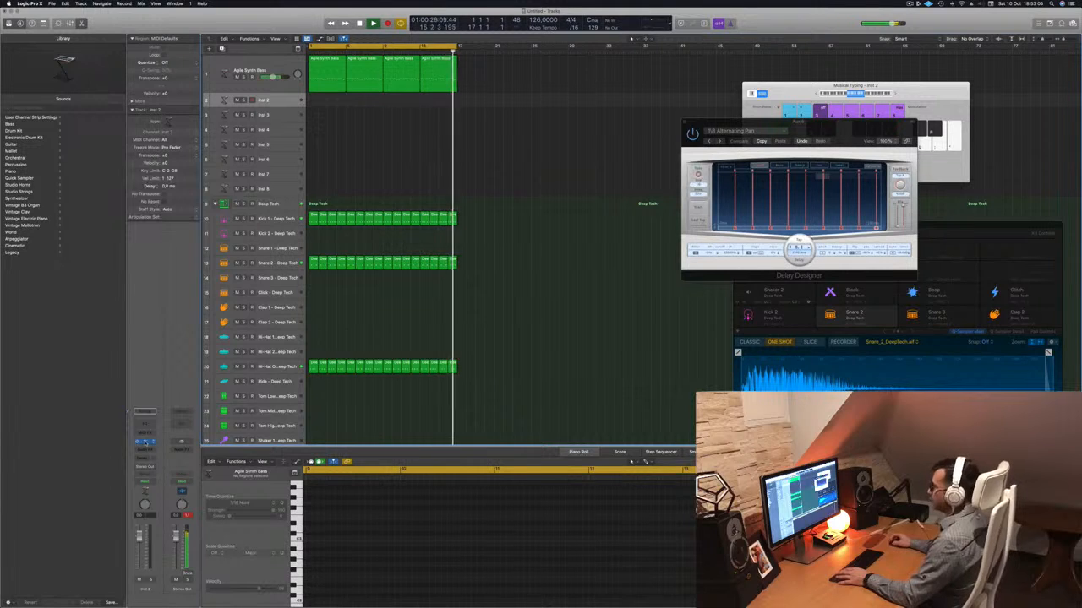
drag(397, 90, 471, 86)
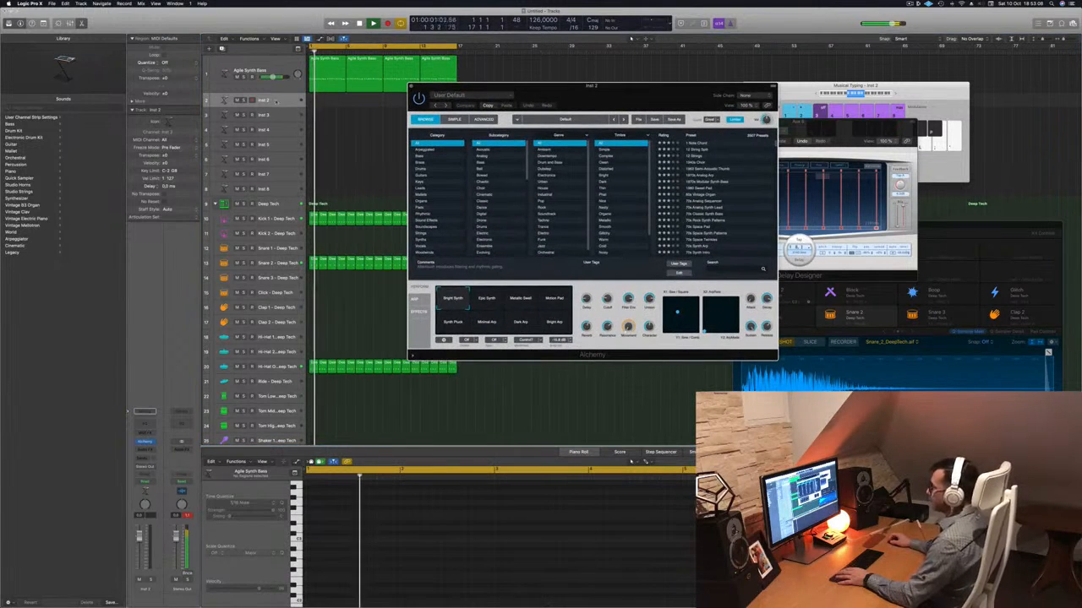
click(277, 101)
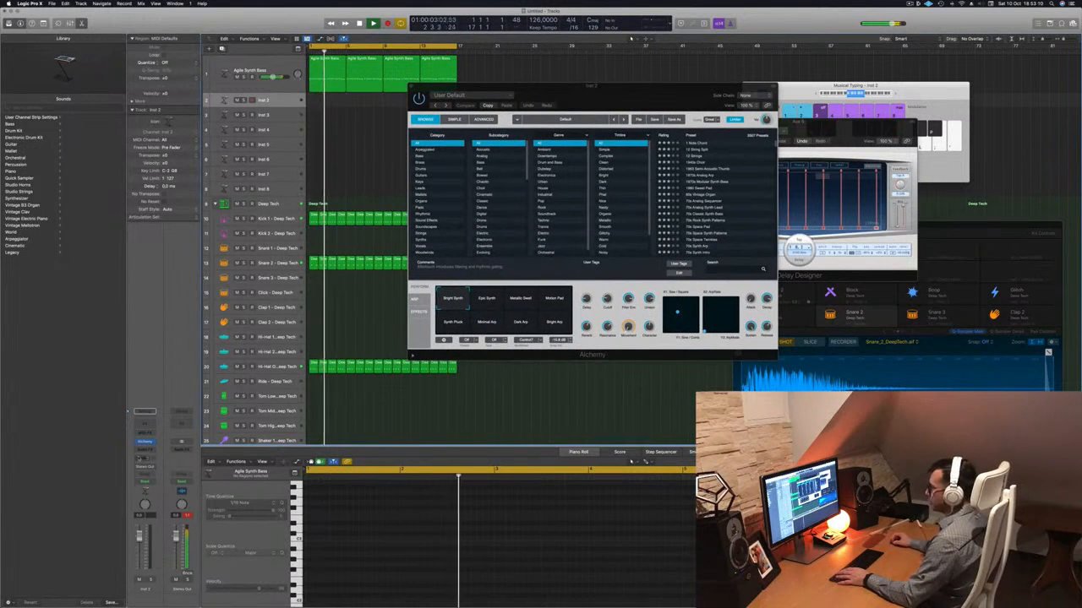
Add a send to Bus 6 on the Inst 2 channel.
click(142, 456)
mouse_move(143, 467)
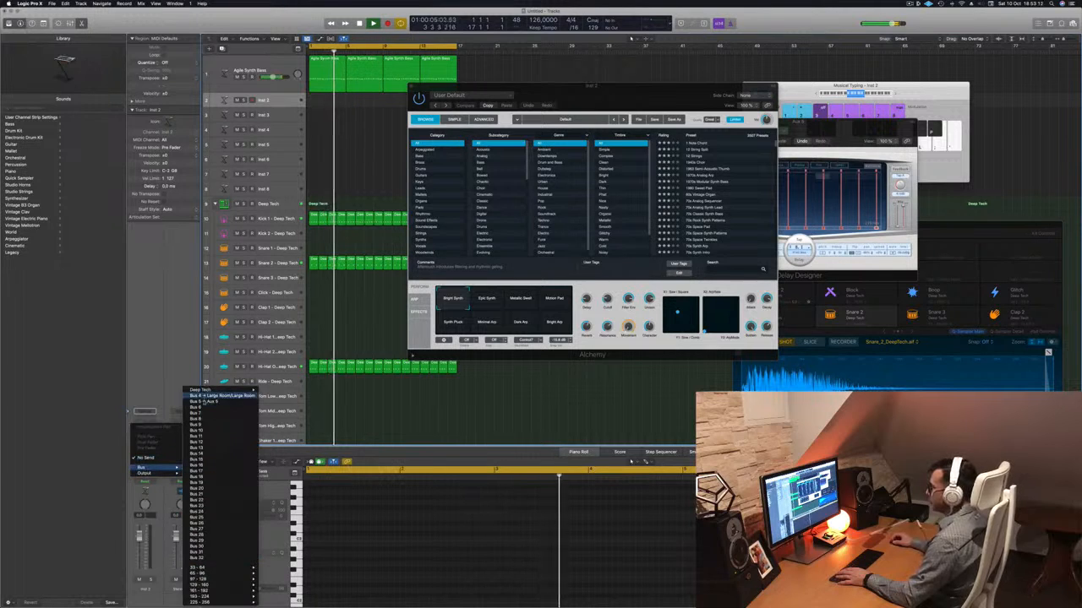
click(204, 409)
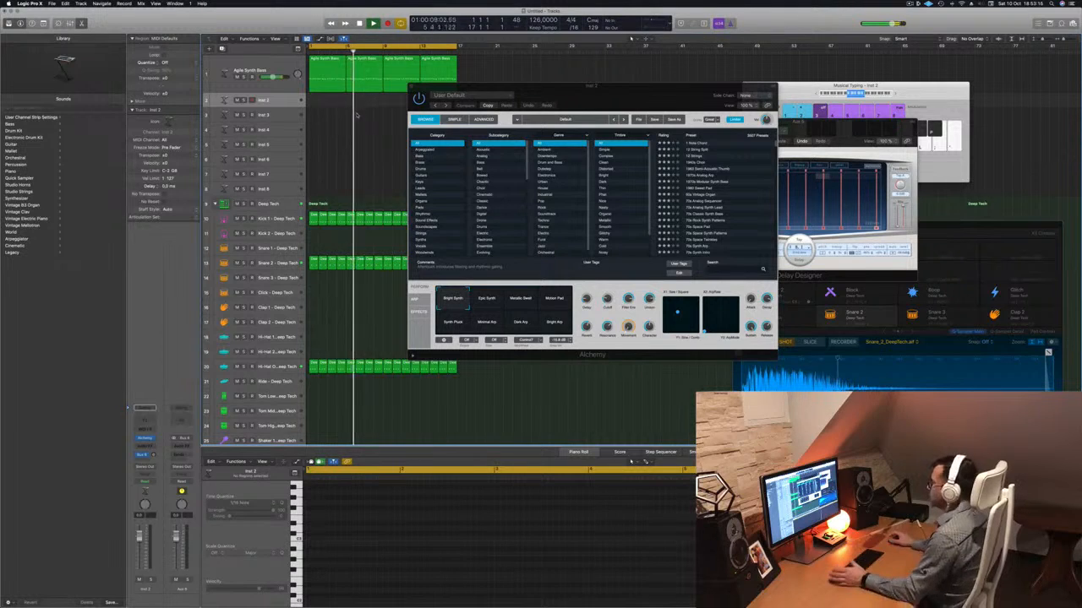
Move the Alchemy window away from the drum and bass regions and increase the Inst 2 track's height.
drag(577, 95, 564, 150)
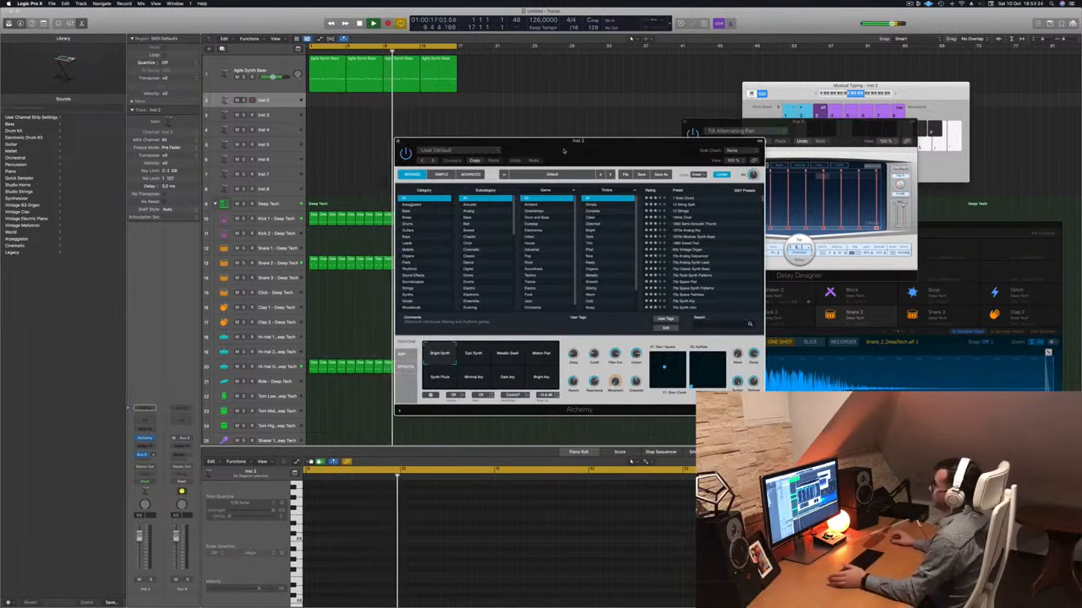
drag(563, 151, 642, 142)
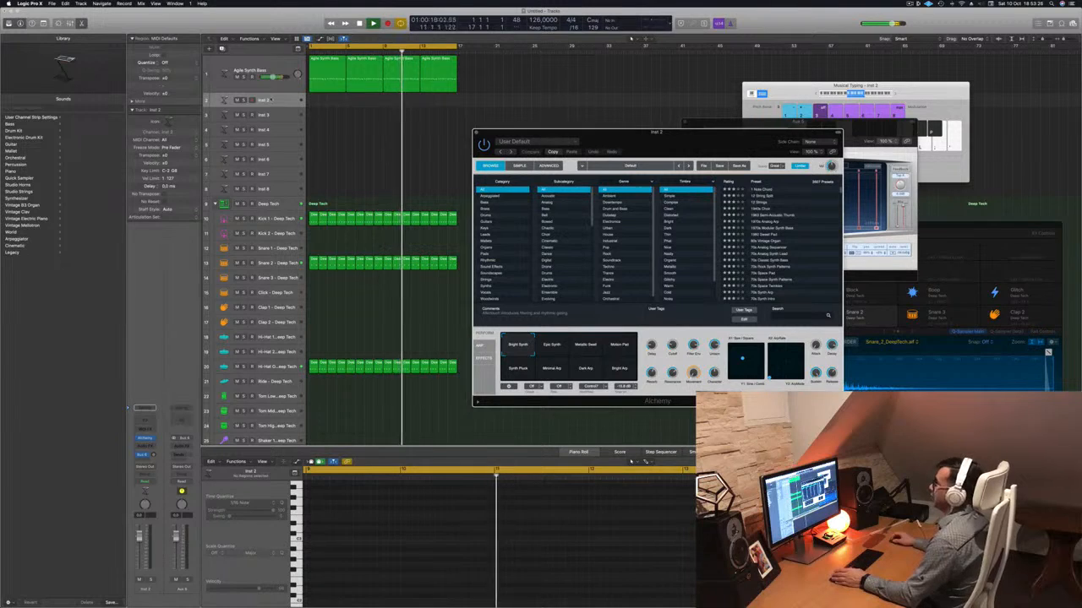
click(280, 106)
drag(282, 107, 280, 137)
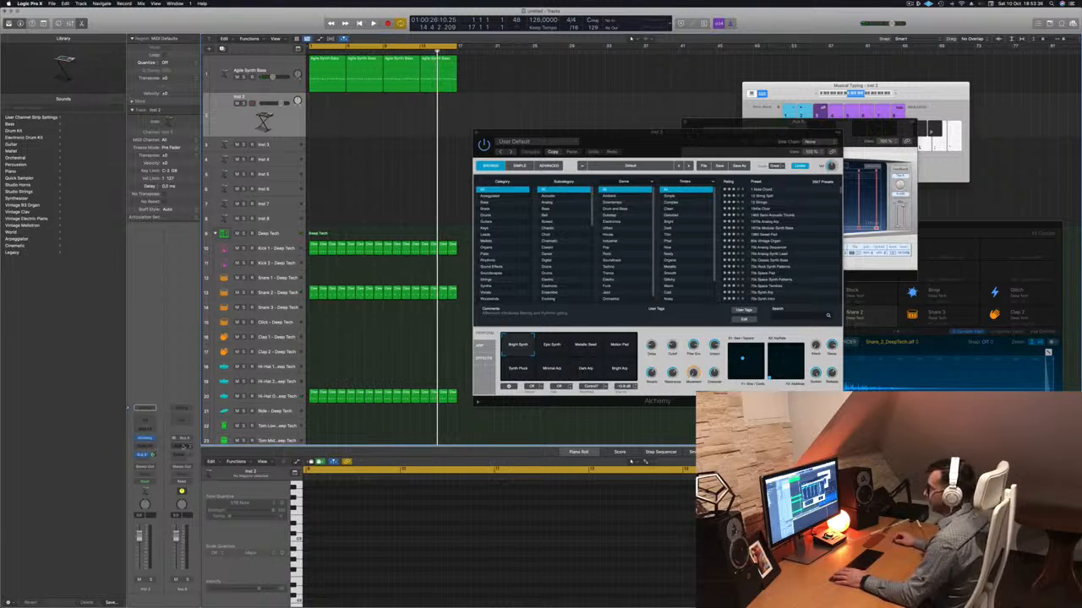
Insert a SilverVerb on Aux 6, load the saved grandiose preset, start playback and close the reverb window.
click(182, 445)
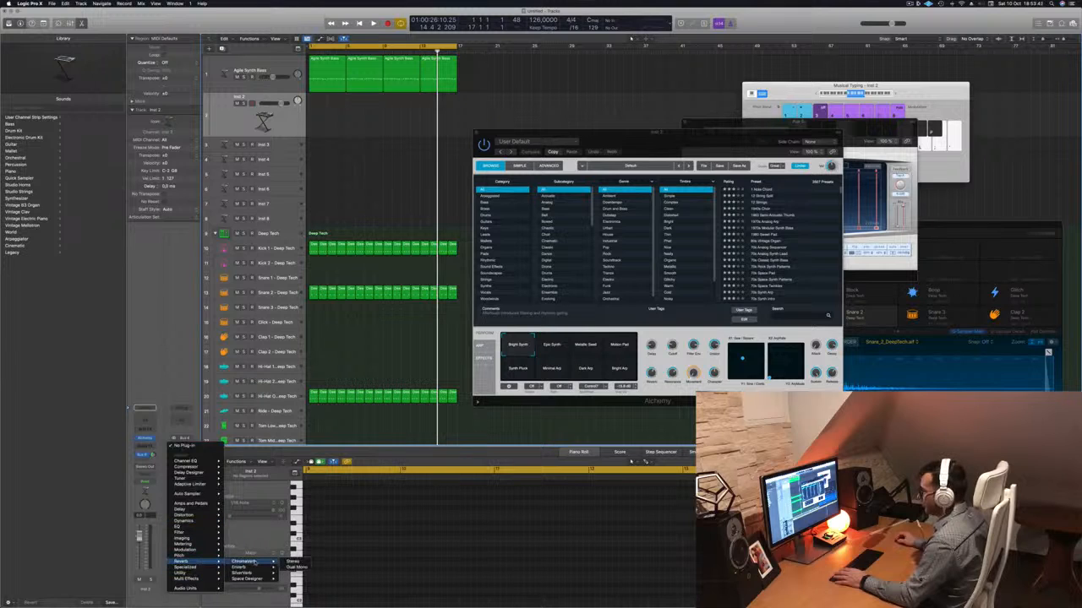
click(292, 574)
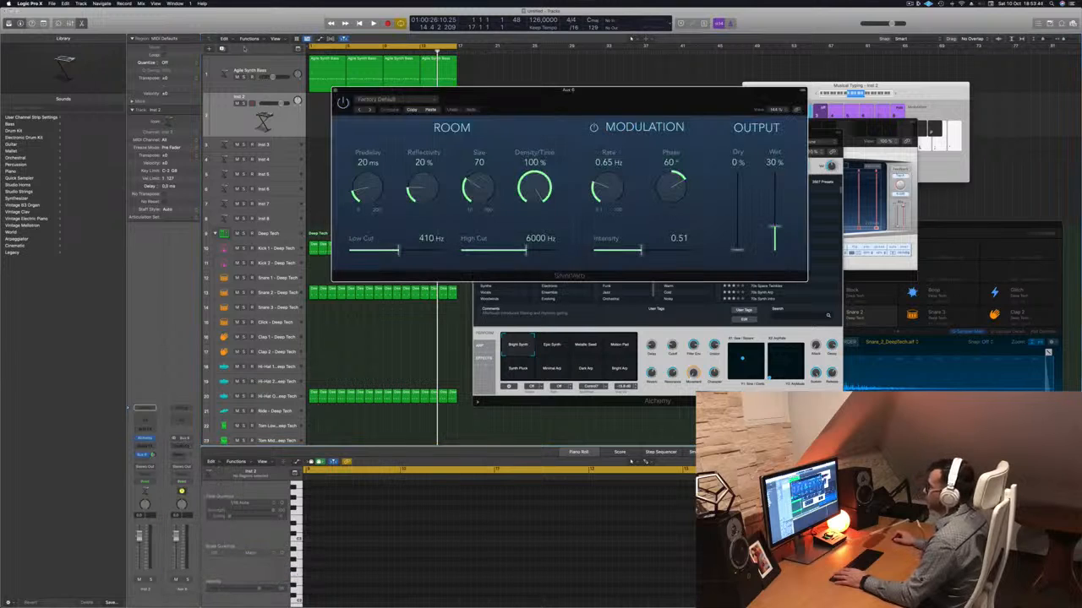
click(412, 100)
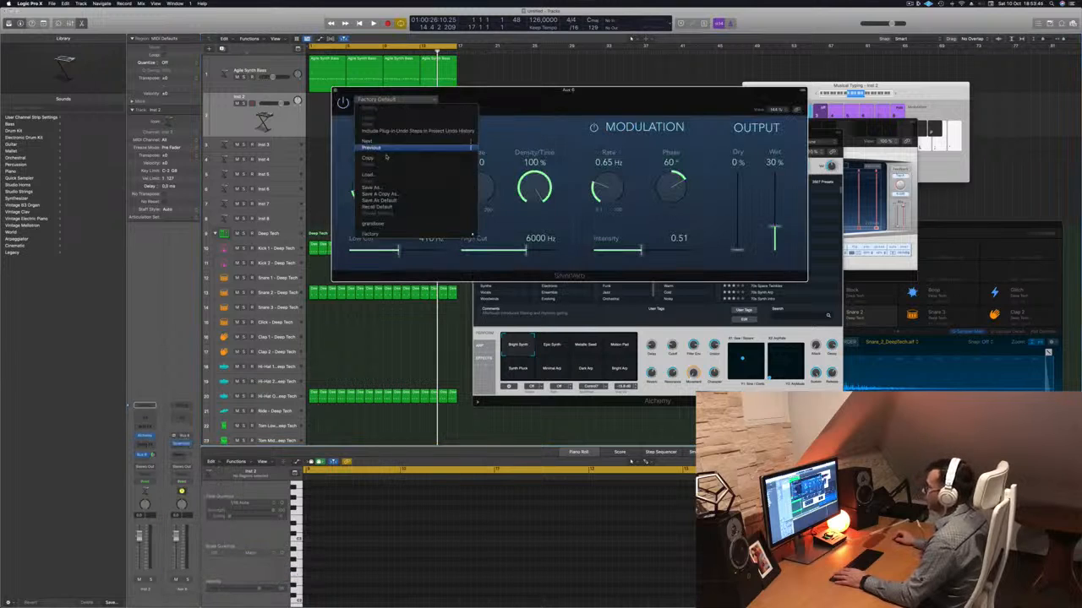
click(384, 224)
mouse_move(691, 101)
mouse_down()
mouse_move(736, 100)
mouse_move(680, 106)
mouse_up()
key(space)
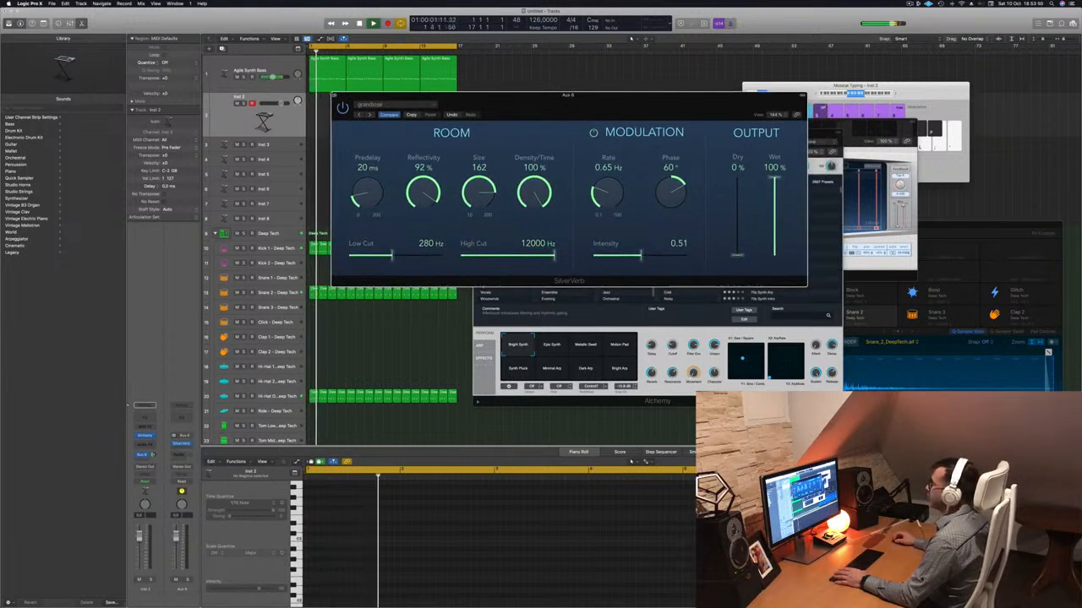
click(335, 96)
Lower the Inst 2 track volume, restart playback and bring Alchemy back up beside the track list.
drag(281, 103, 272, 103)
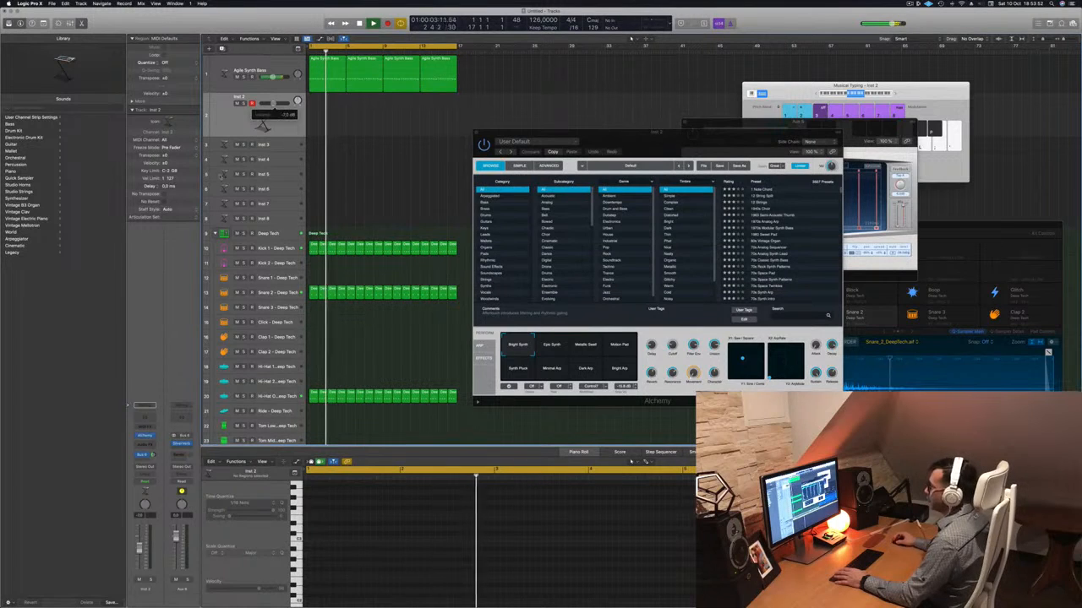
key(space)
key(space)
click(145, 435)
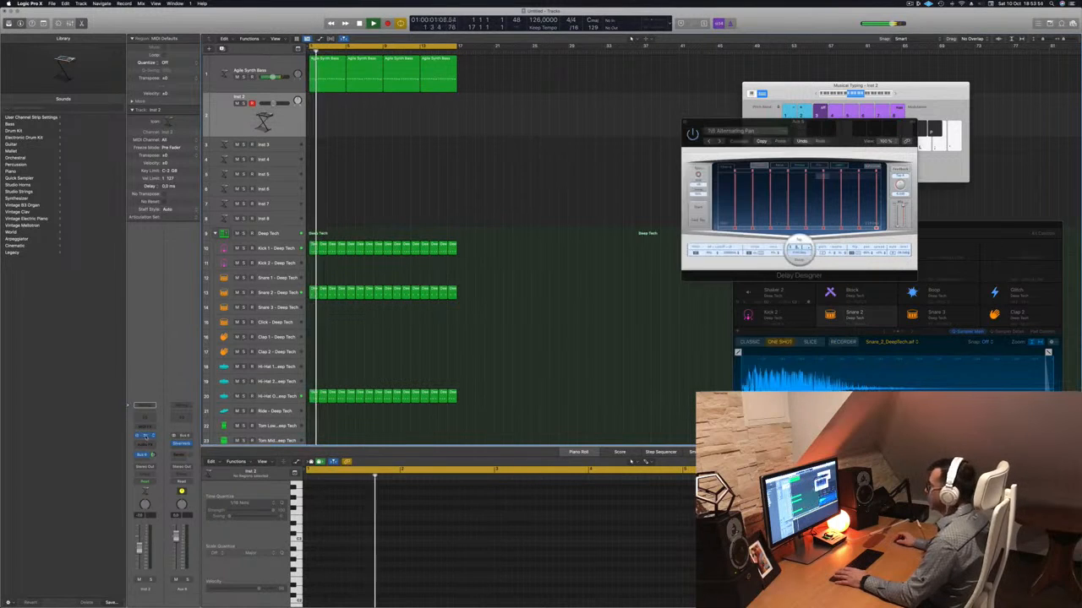
click(145, 435)
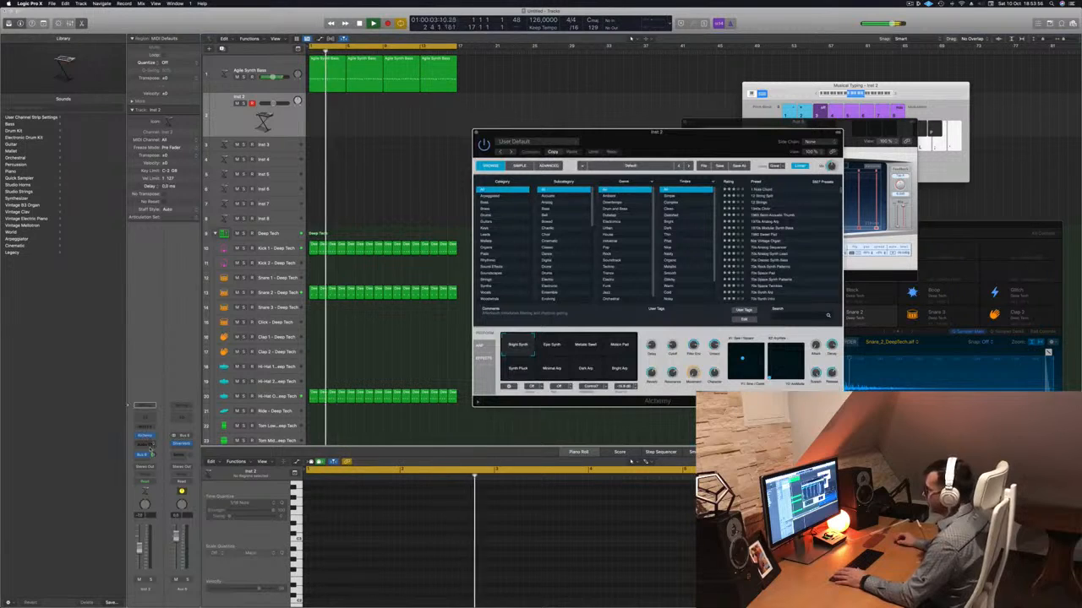
drag(524, 132, 426, 127)
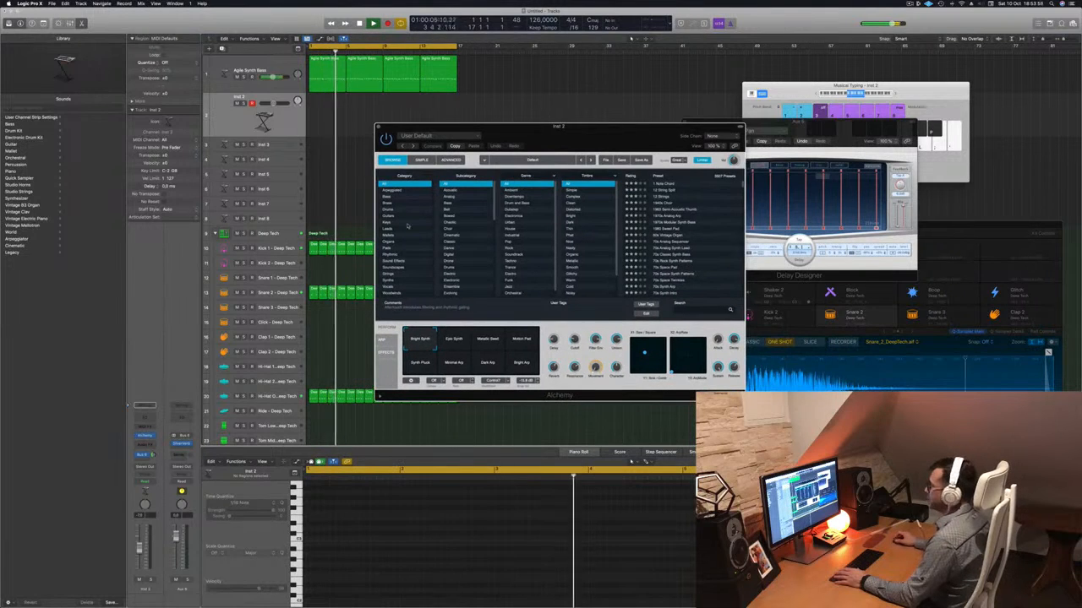
Filter Alchemy's presets to fast-attack pads and move the Musical Typing and Alchemy windows apart.
click(387, 247)
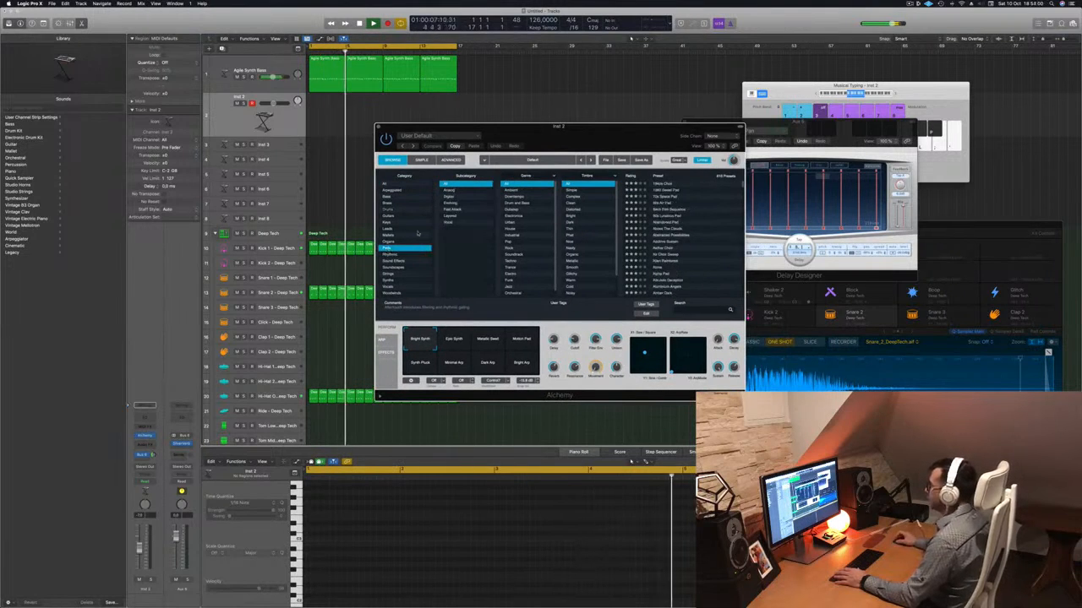
click(456, 210)
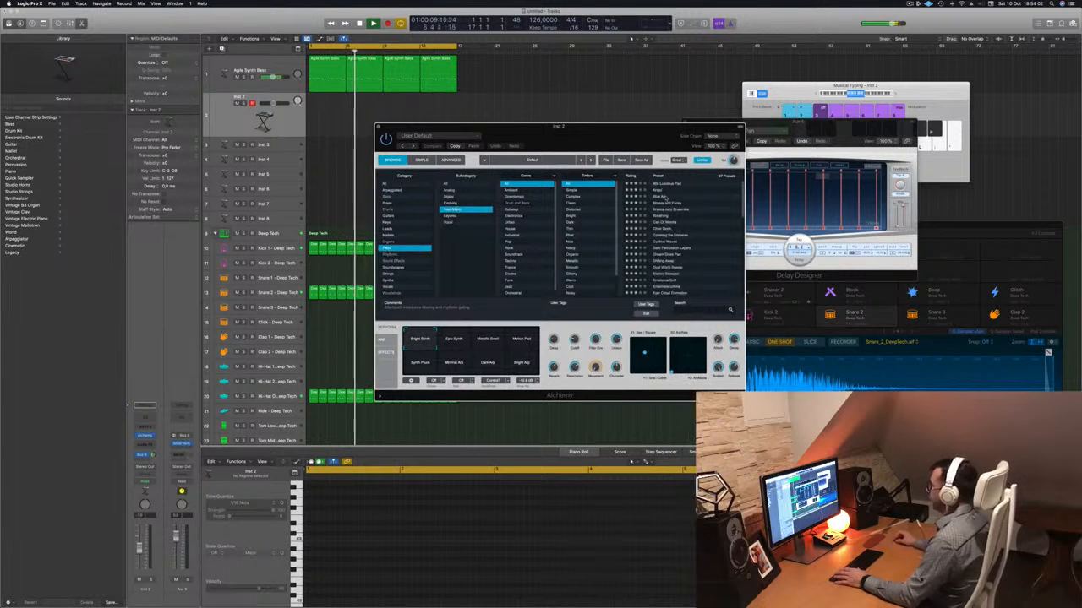
scroll(668, 236, down, 4)
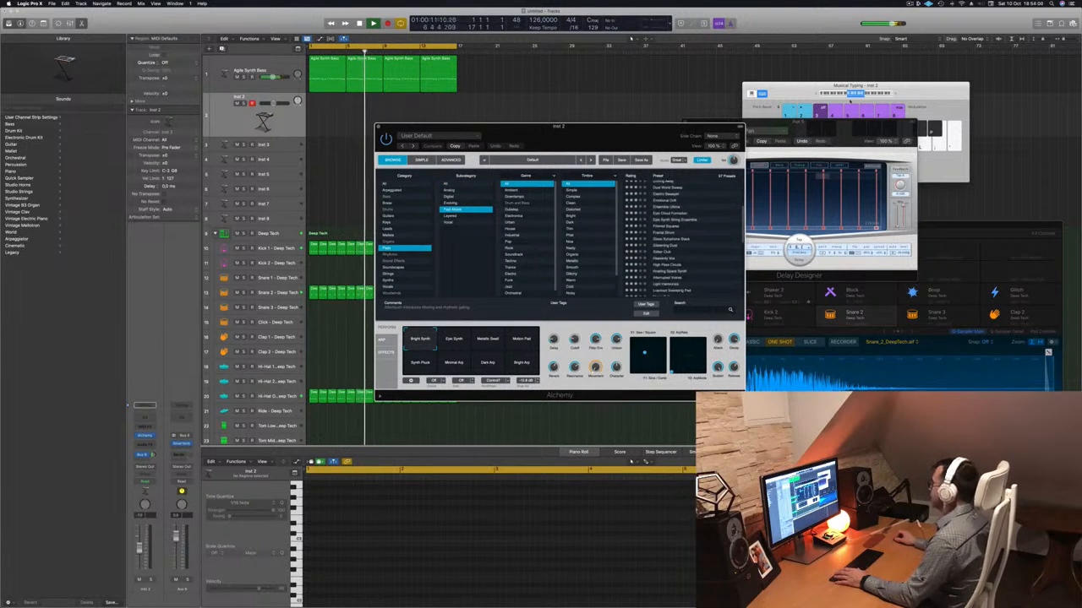
drag(804, 89, 716, 40)
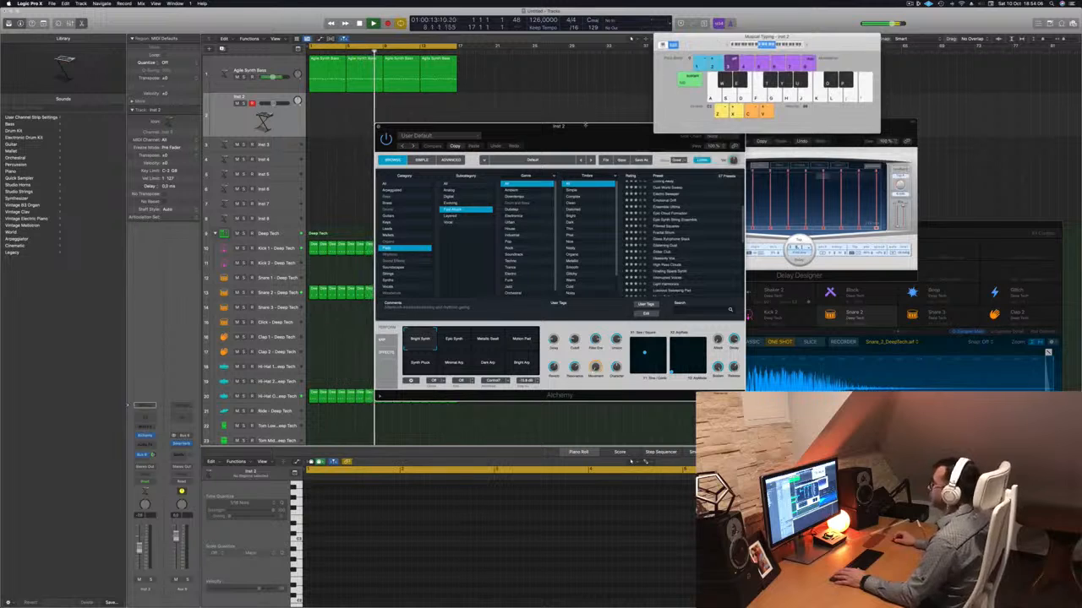
drag(586, 125, 535, 148)
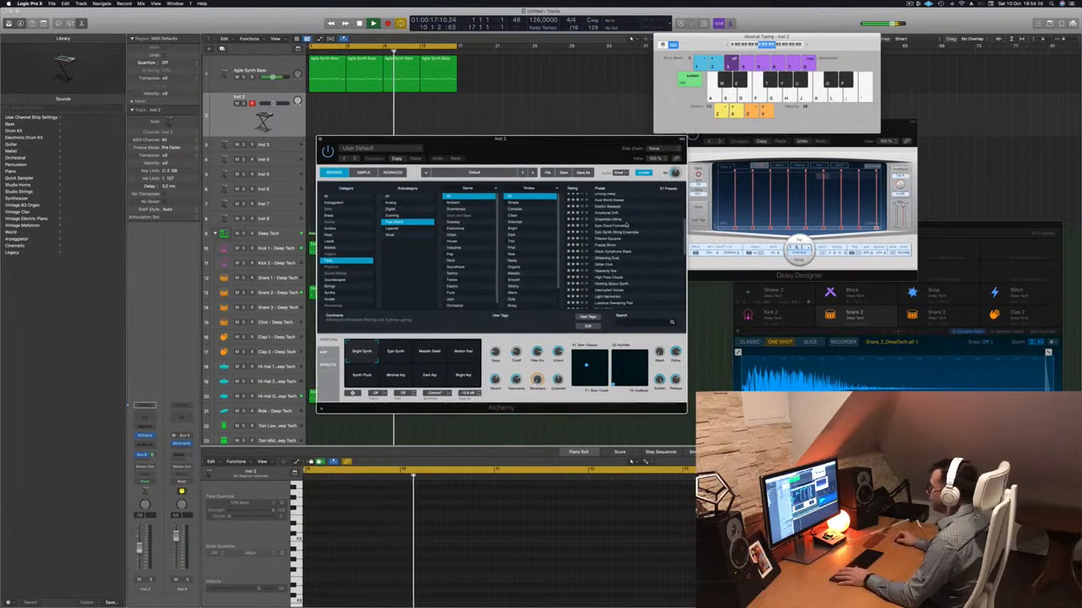
Load the Light Harmonics pad preset in Alchemy and audition it with a few played notes.
scroll(626, 225, down, 2)
scroll(626, 224, down, 2)
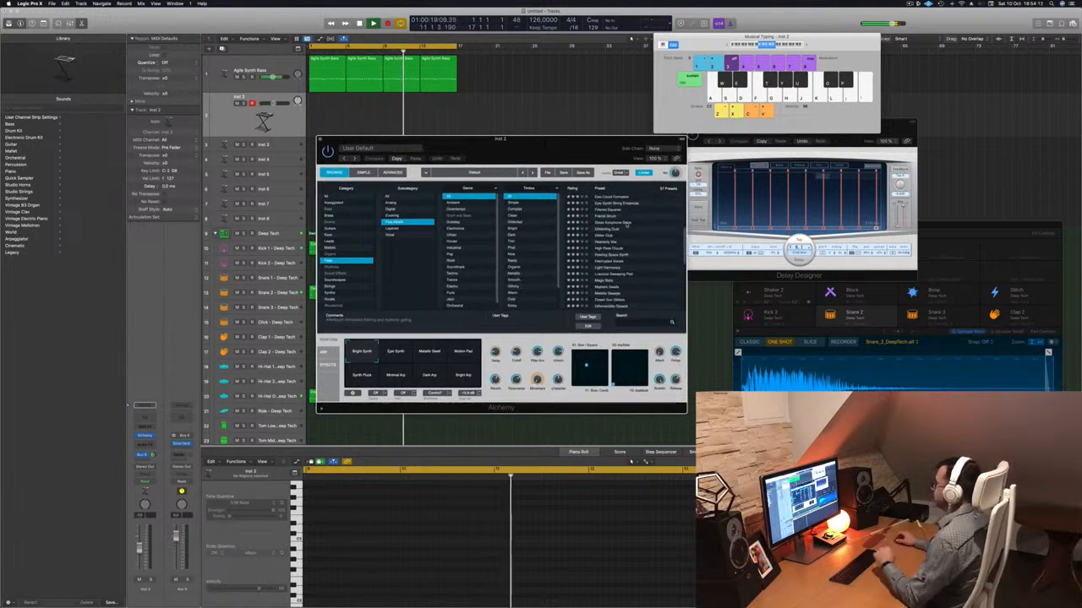
scroll(626, 225, down, 2)
click(622, 252)
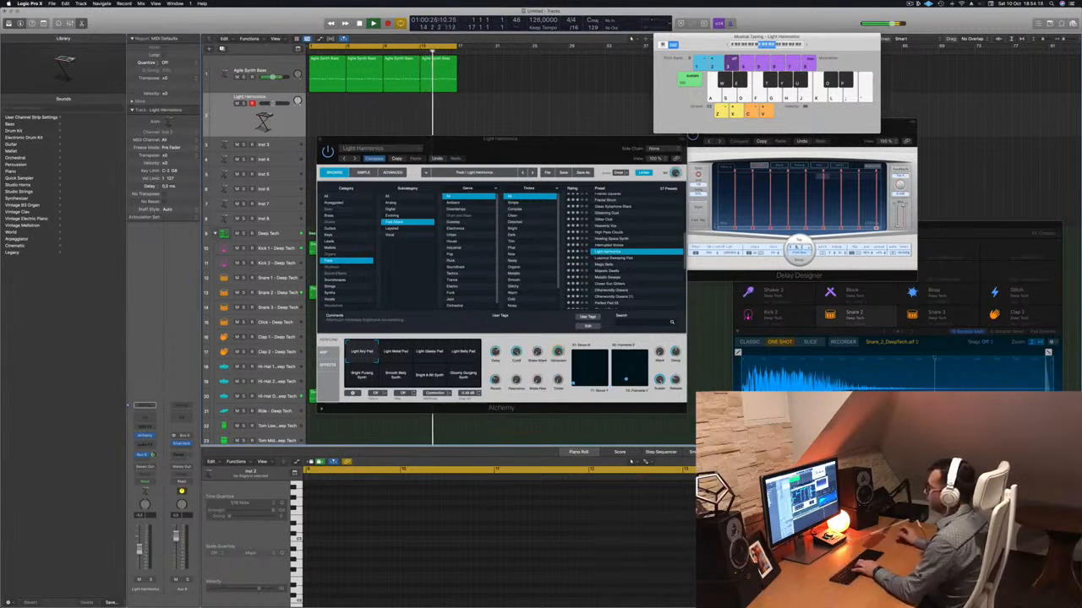
key(j)
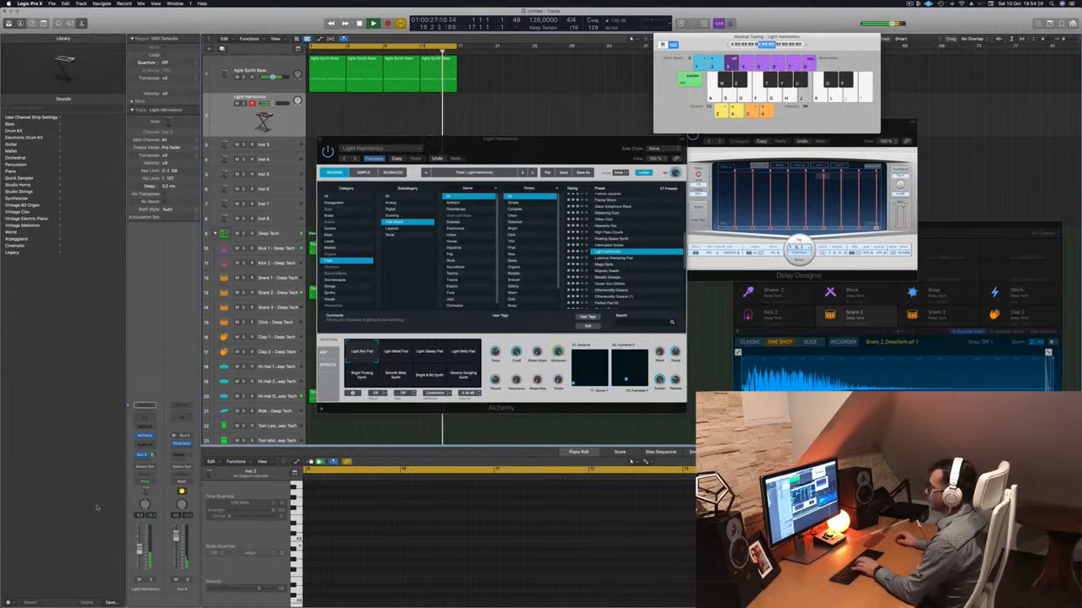
key(k)
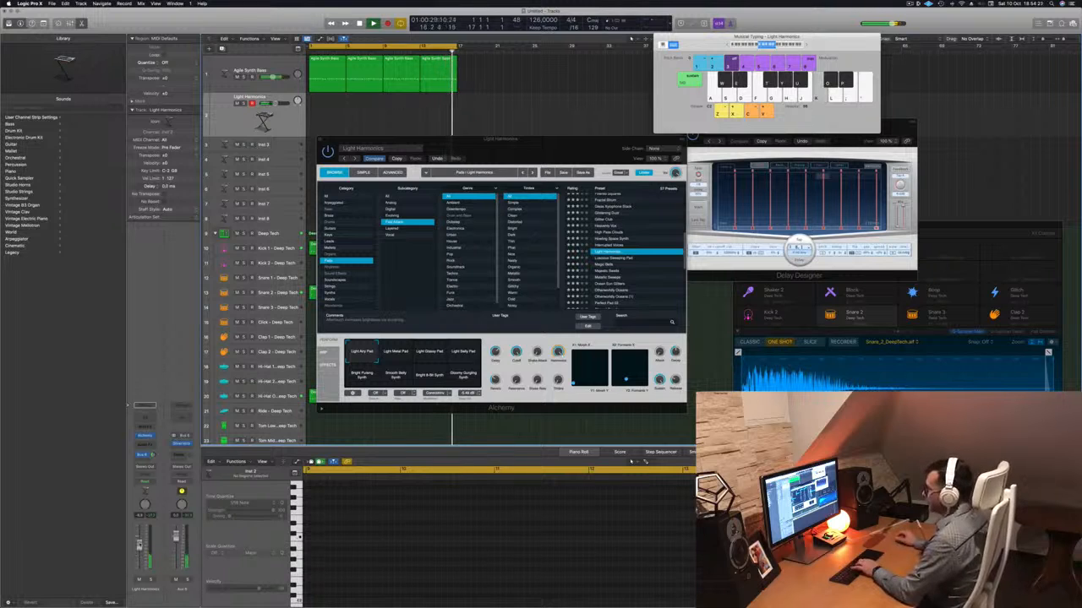
key(g)
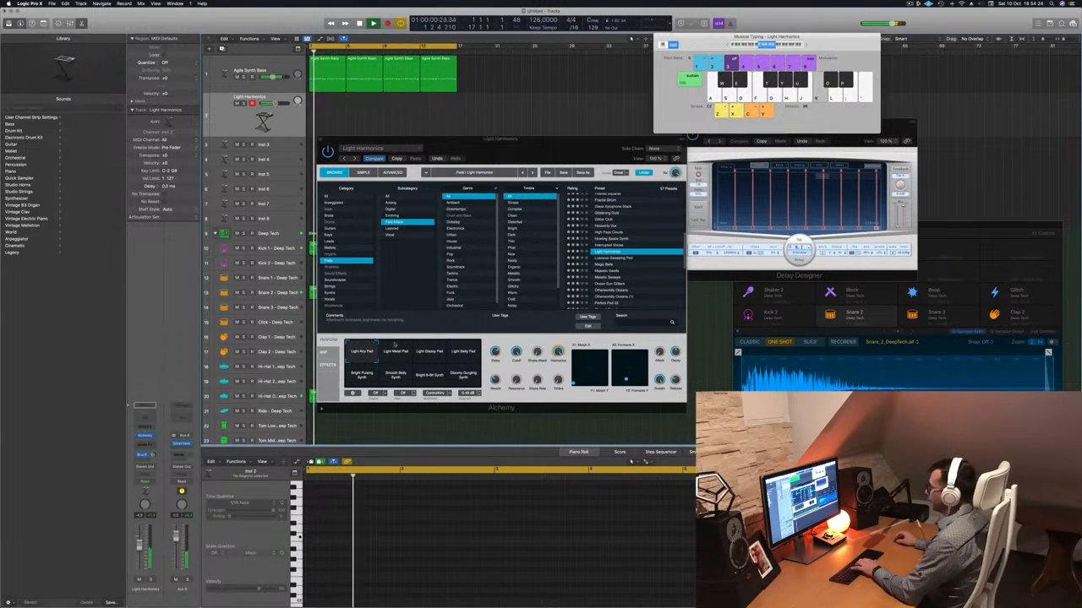
Audition the Light Metal Pad variation of Light Harmonics, and the Luscious Sweeping Pad preset.
click(399, 349)
key(k)
key(j)
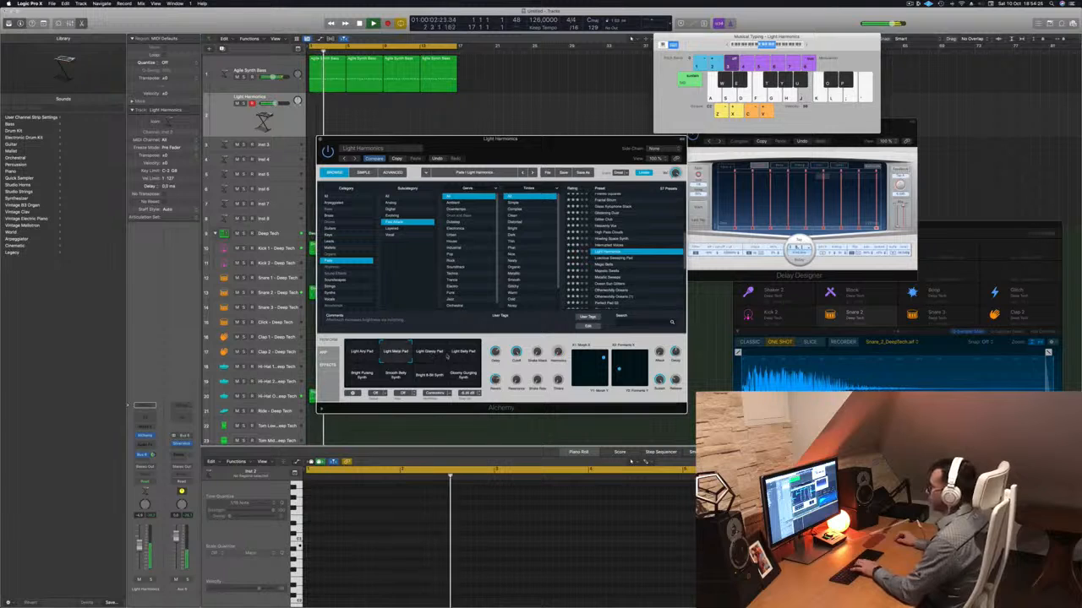
key(Down)
Load the Magic Bells preset, play some notes and switch its performance snapshot to Slow Pulse.
key(Down)
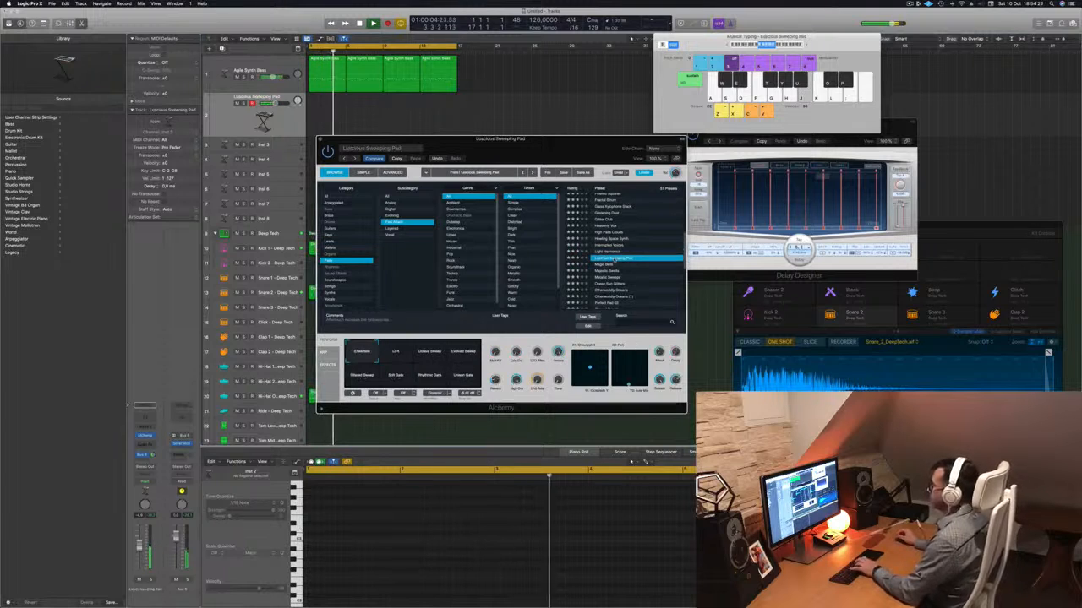
key(g)
key(Down)
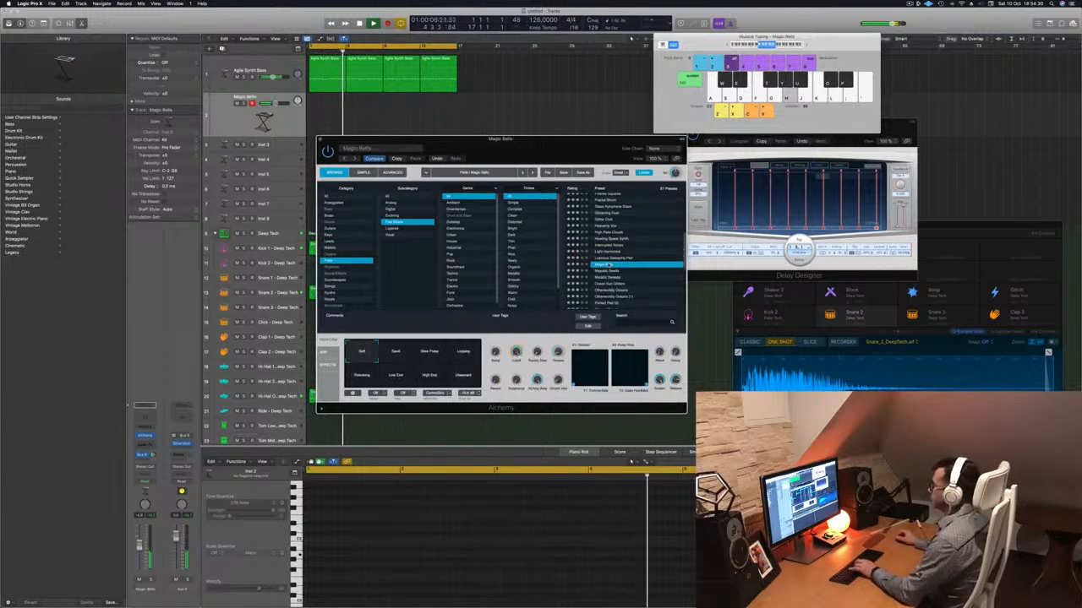
key(g)
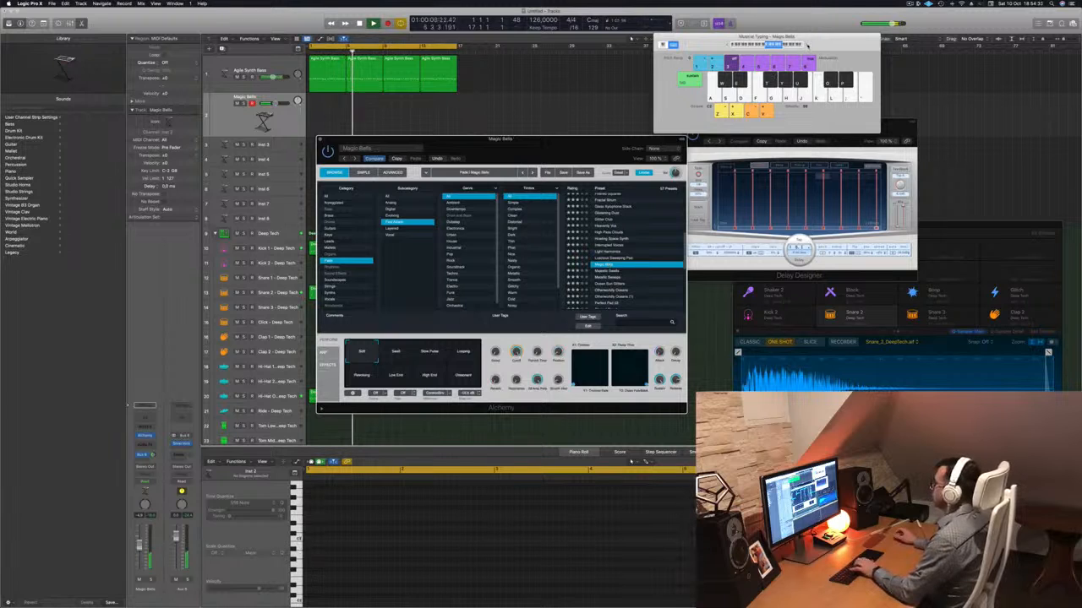
key(k)
key(j)
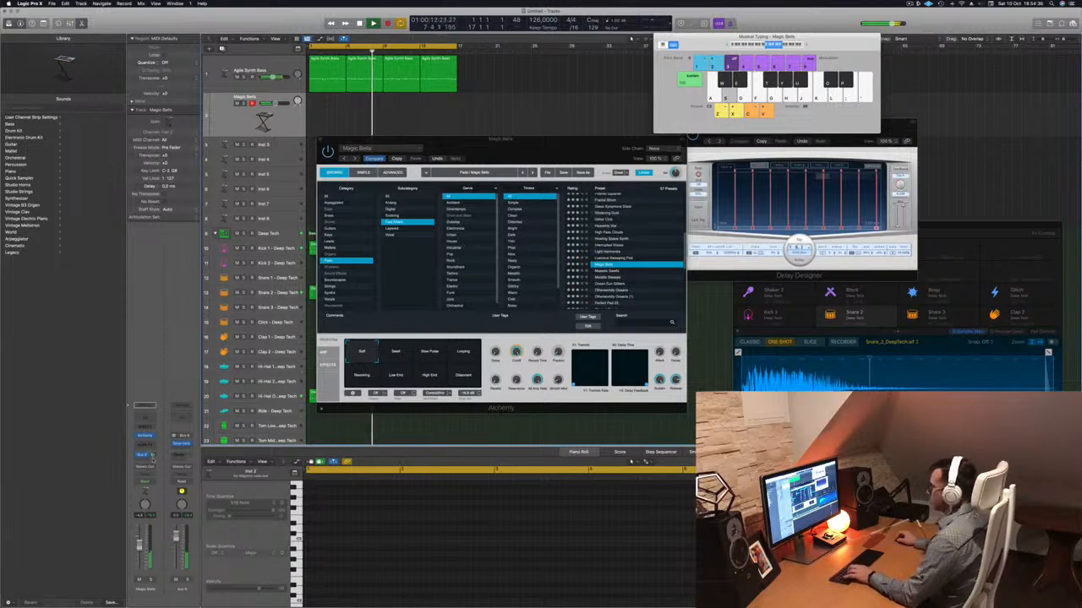
click(396, 354)
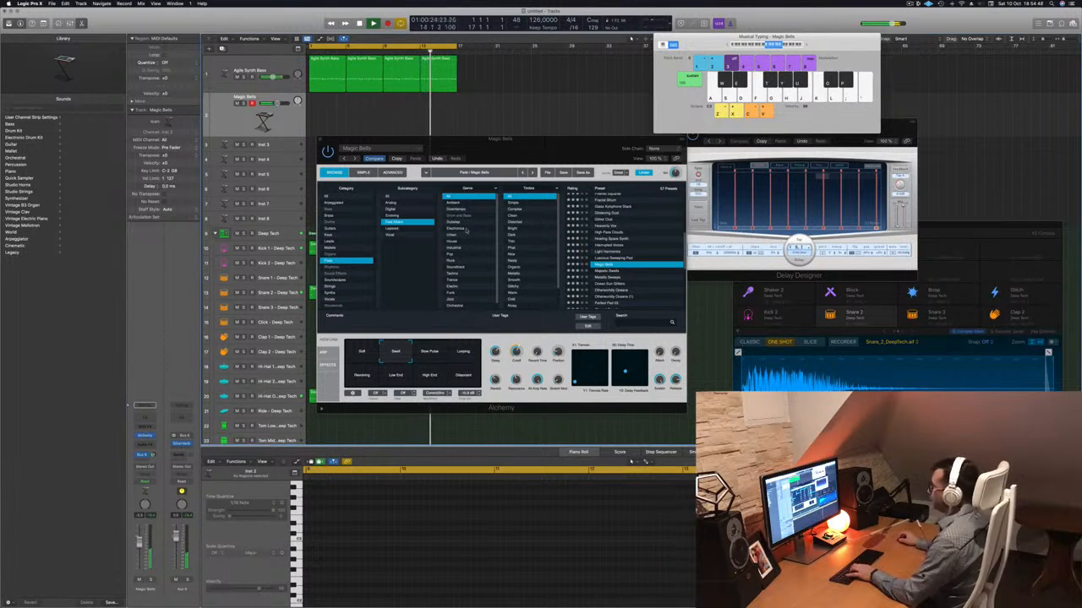
click(430, 355)
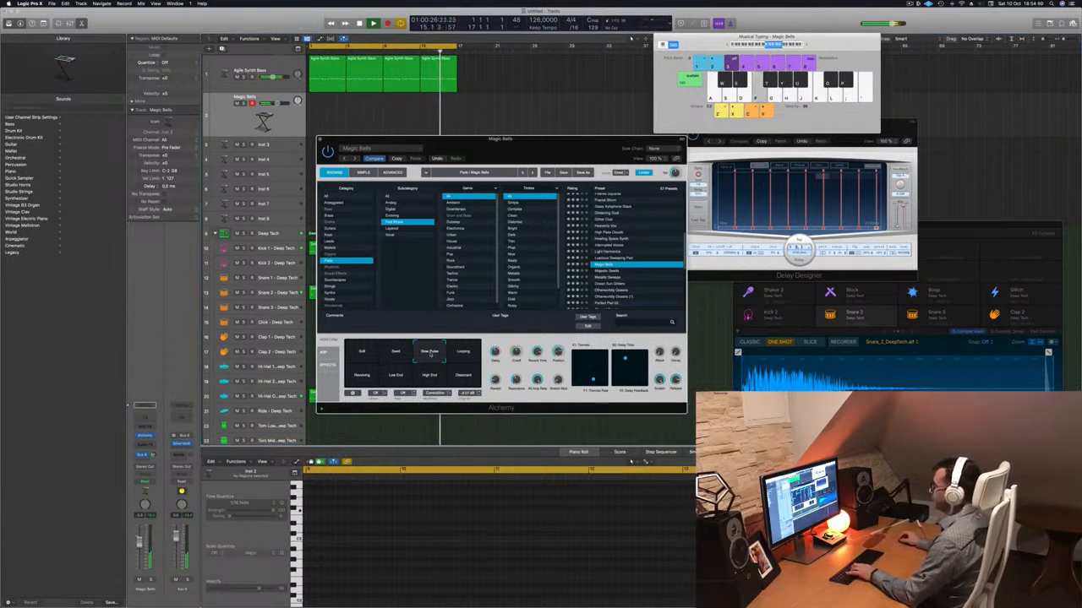
Audition the Looping, Low End and neighbouring performance snapshots of the Magic Bells preset.
click(464, 352)
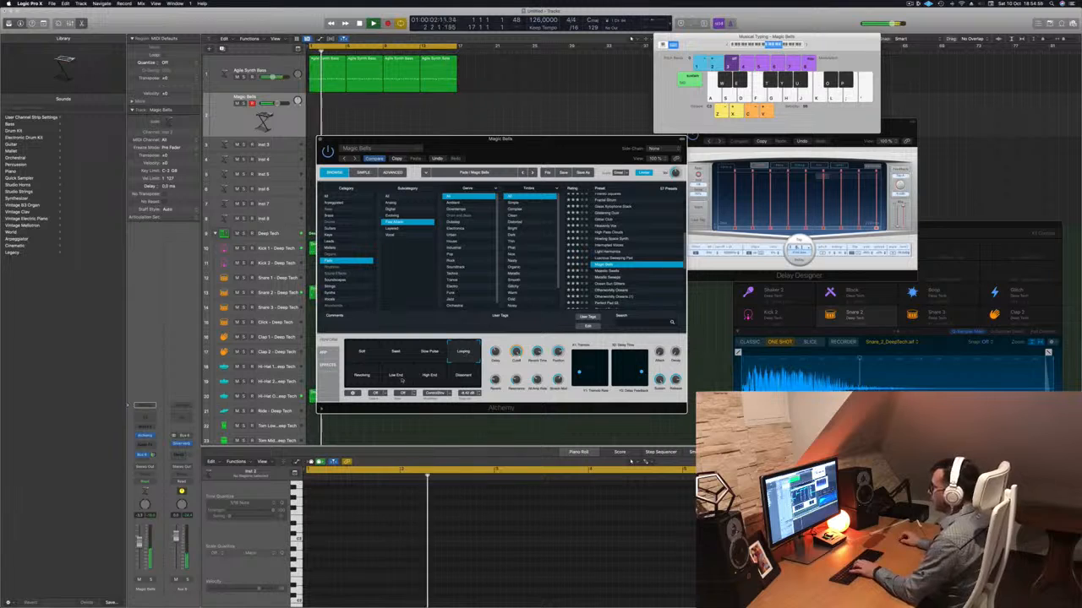
click(358, 377)
click(395, 376)
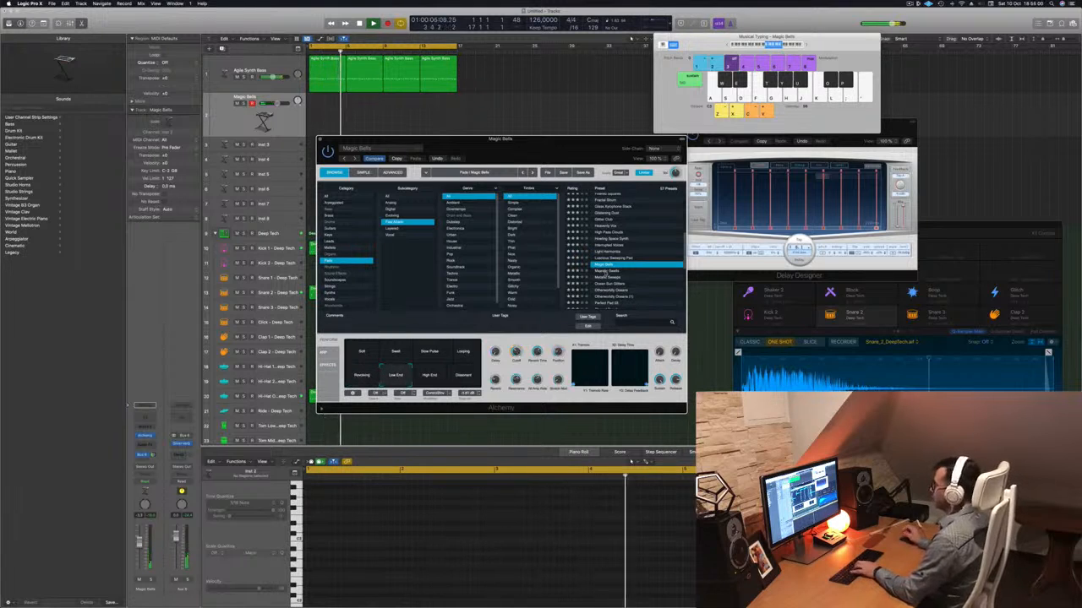
Load the Majestic Swells preset, adjust the track's reverb send level and play a few test notes.
click(606, 272)
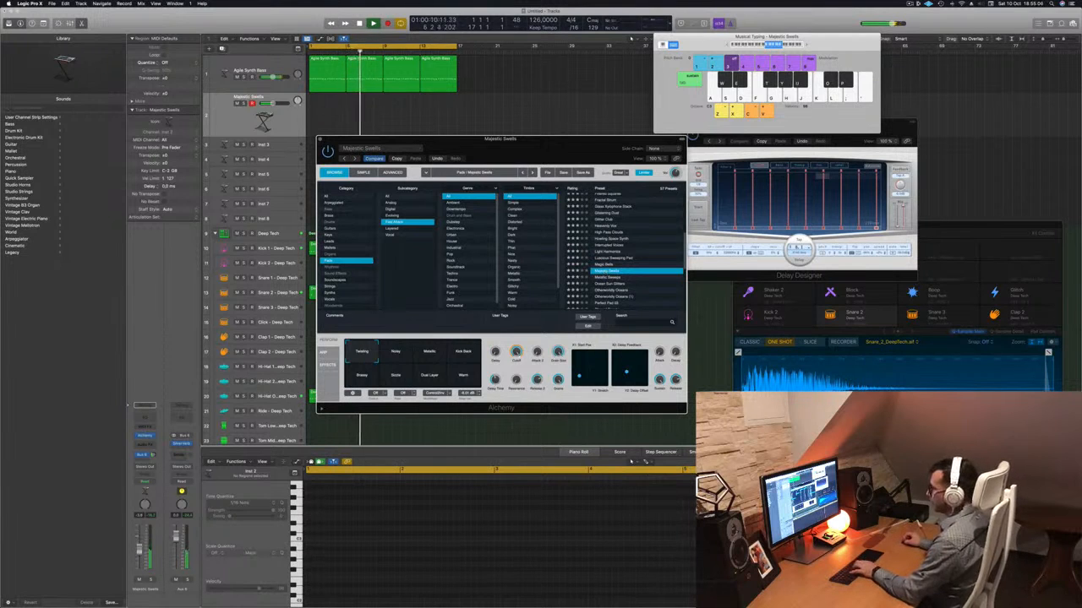
click(150, 452)
key(h)
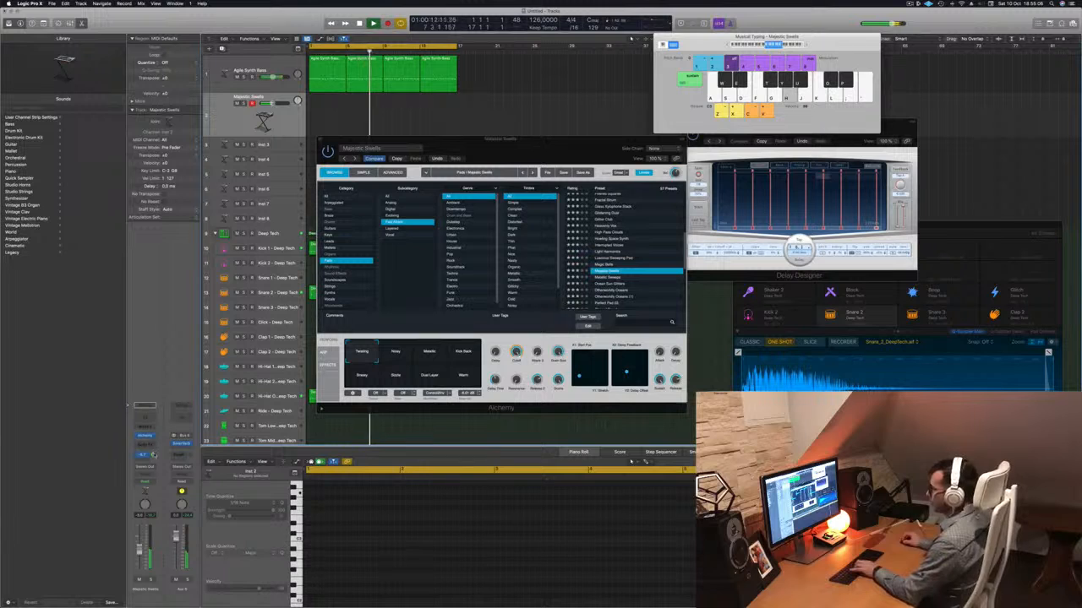
key(f)
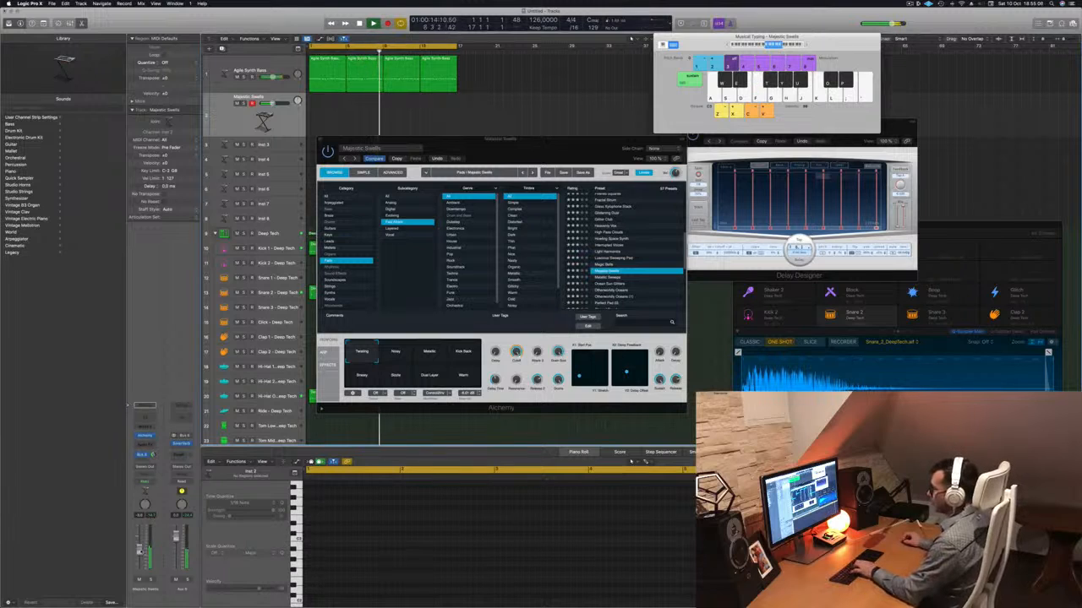
key(k)
Switch Majestic Swells to its Noisy snapshot and raise the track's volume while playing test notes.
click(396, 351)
key(k)
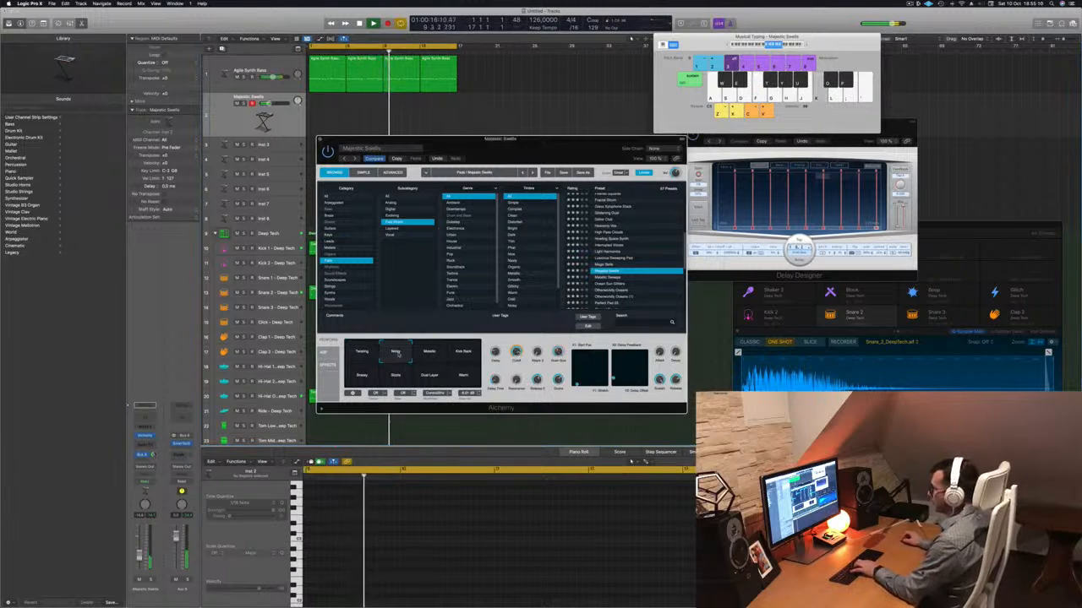
key(k)
drag(140, 555, 140, 547)
key(apostrophe)
key(semicolon)
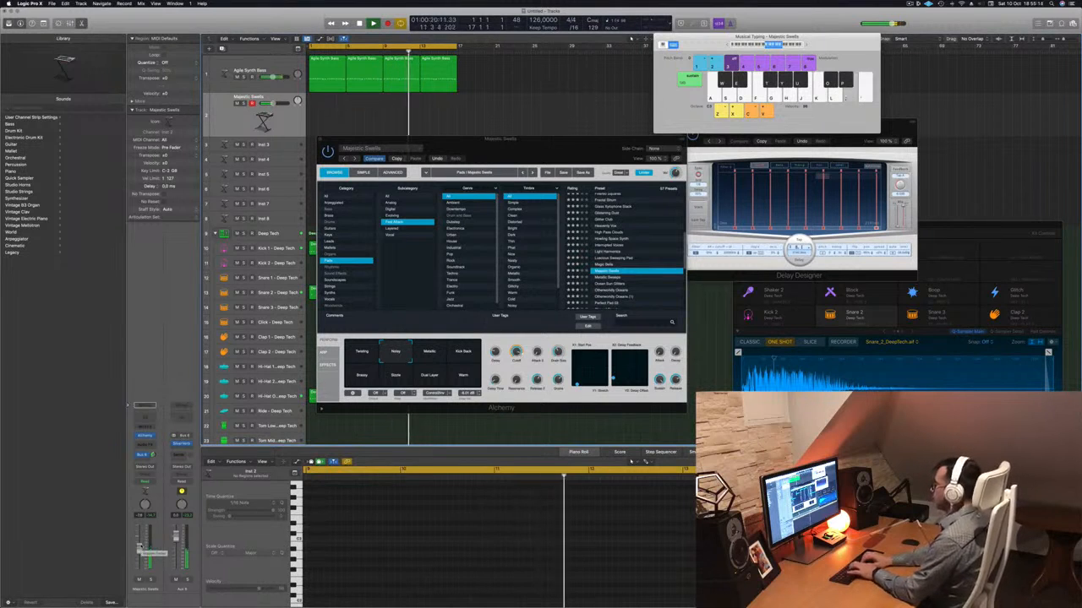
Rehearse the pad melody with alternating D-key and F-key notes and move the Musical Typing window clear of the track area.
key(f)
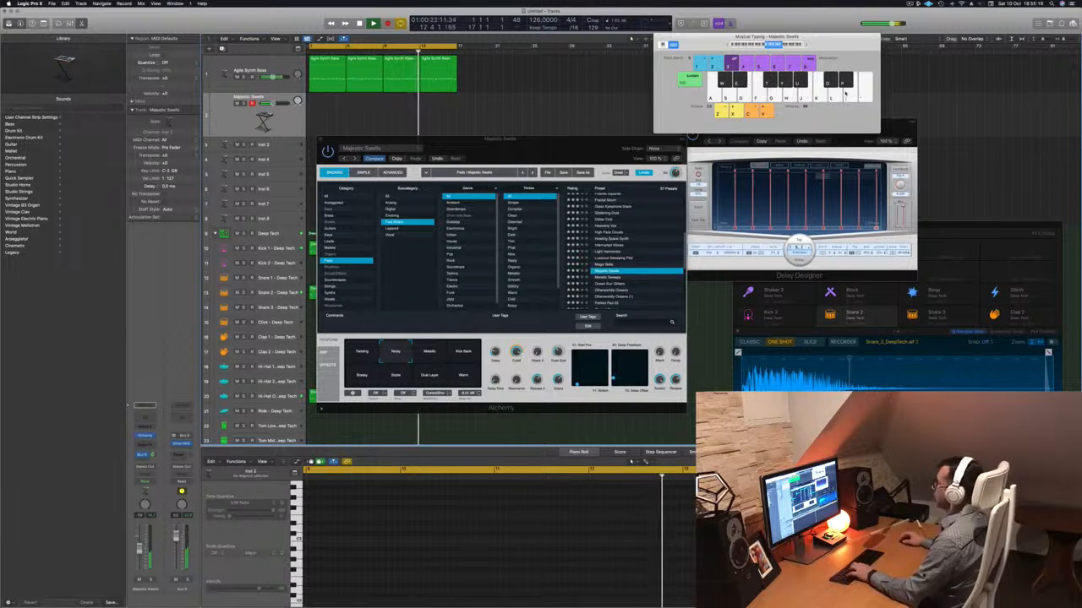
key(d)
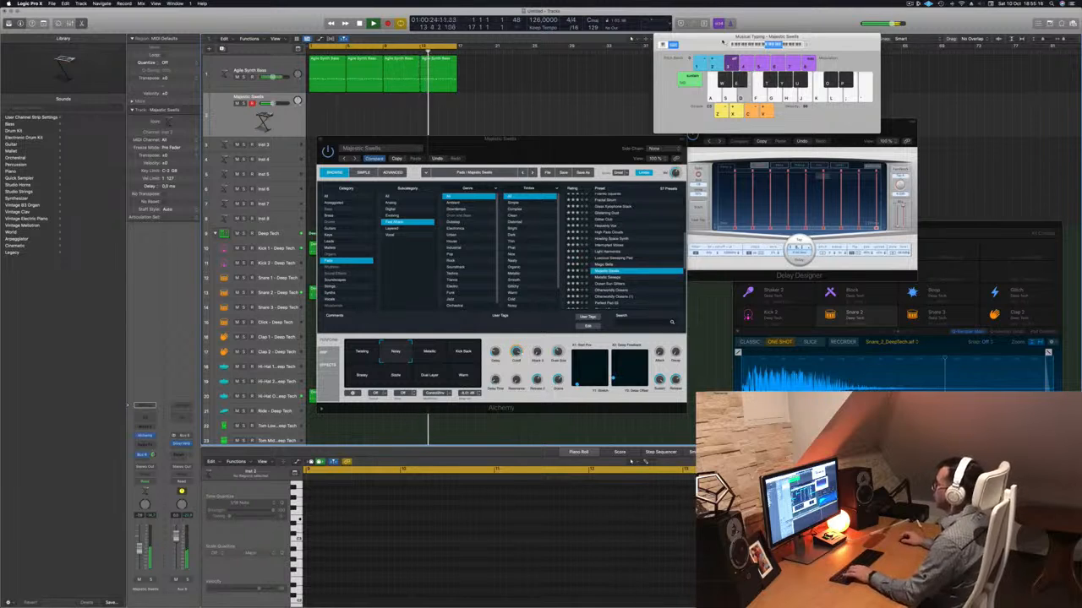
key(f)
drag(718, 45, 749, 56)
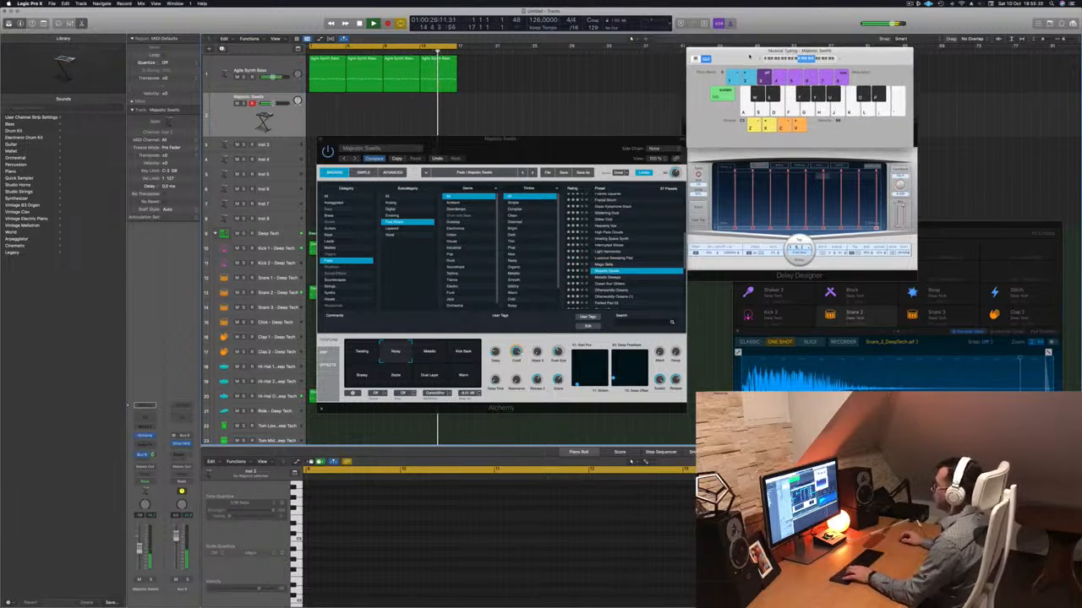
key(d)
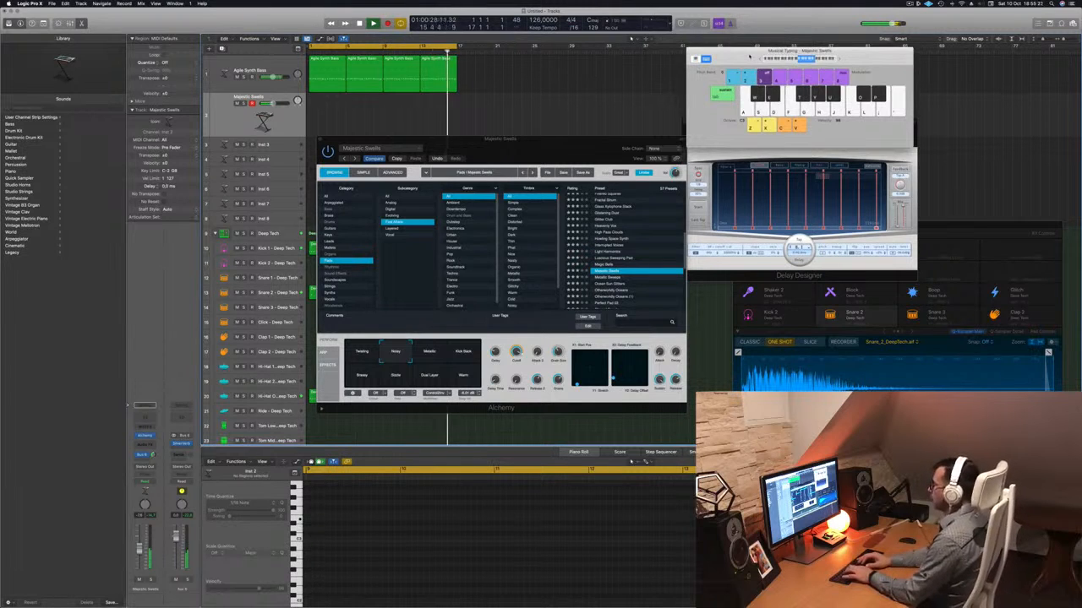
Record a repeating S-D-F-S key melody on the Majestic Swells track over the looped beat, and stop the recording.
key(r)
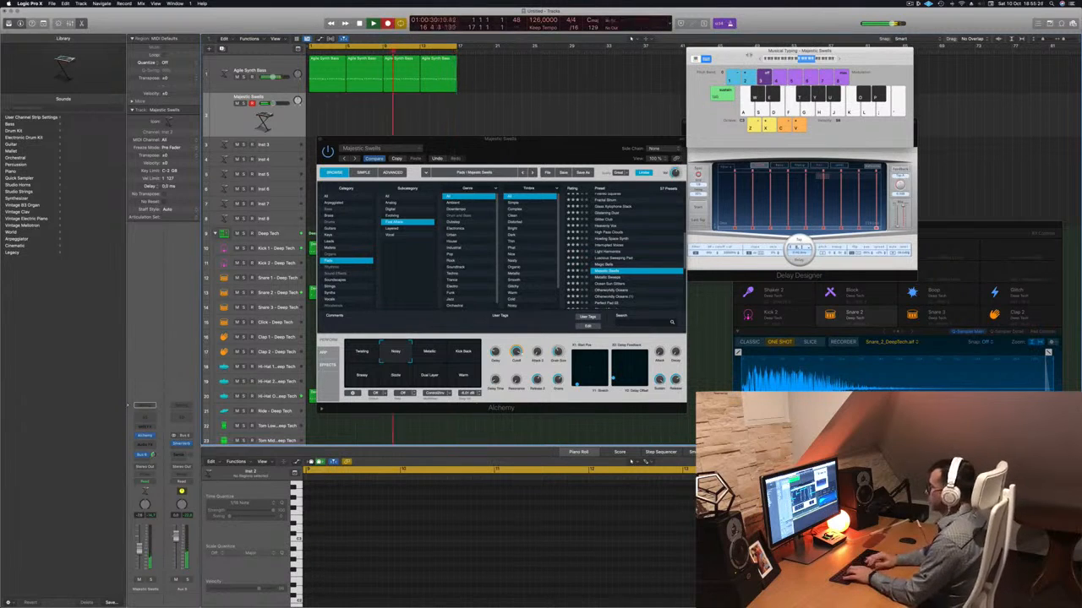
key(s)
key(d)
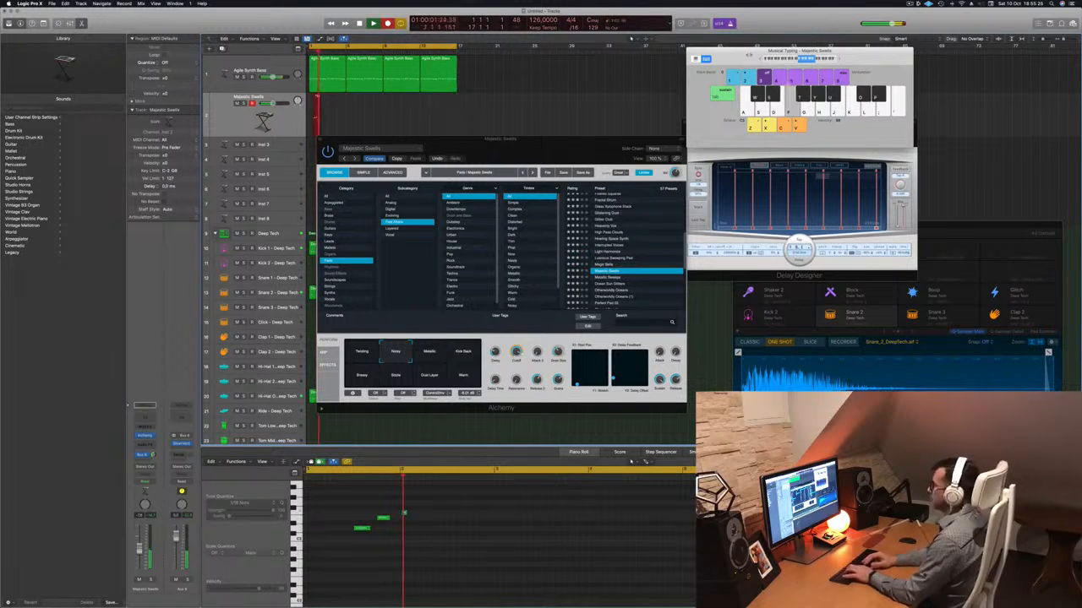
key(f)
key(s)
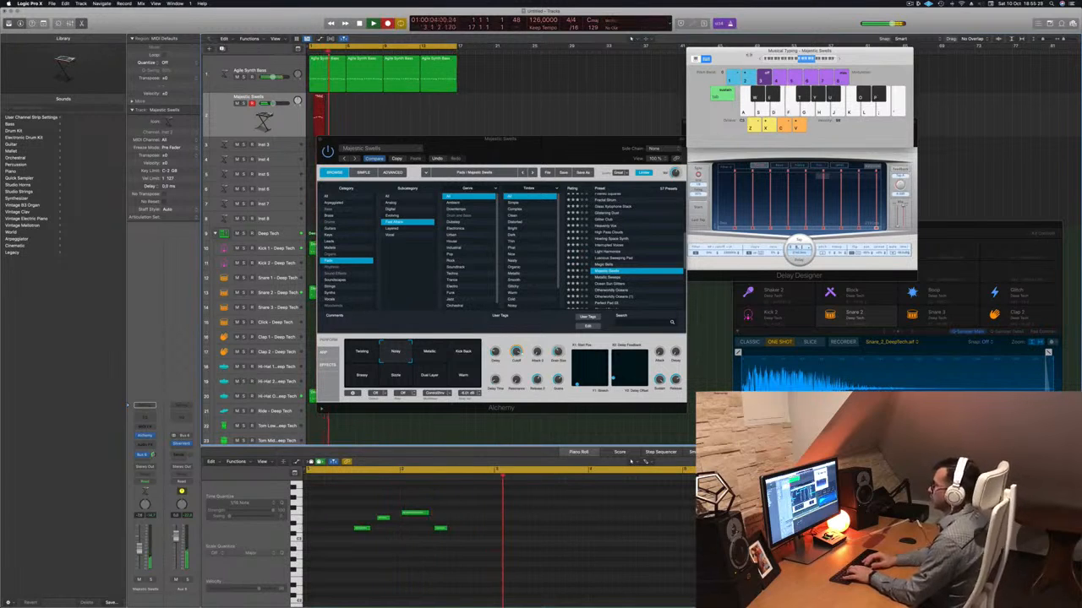
key(s)
key(d)
key(f)
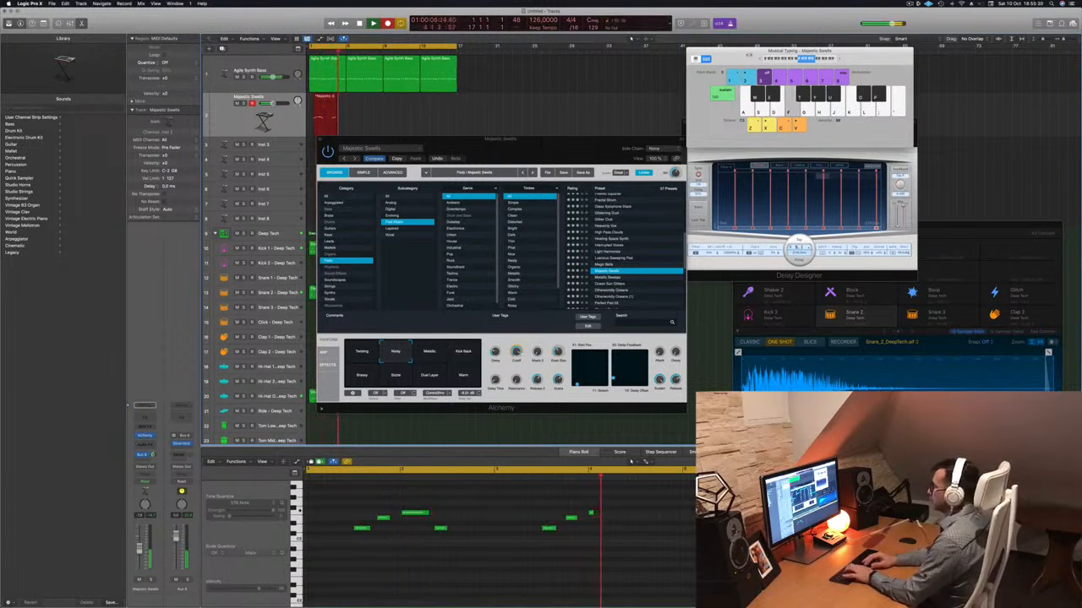
key(s)
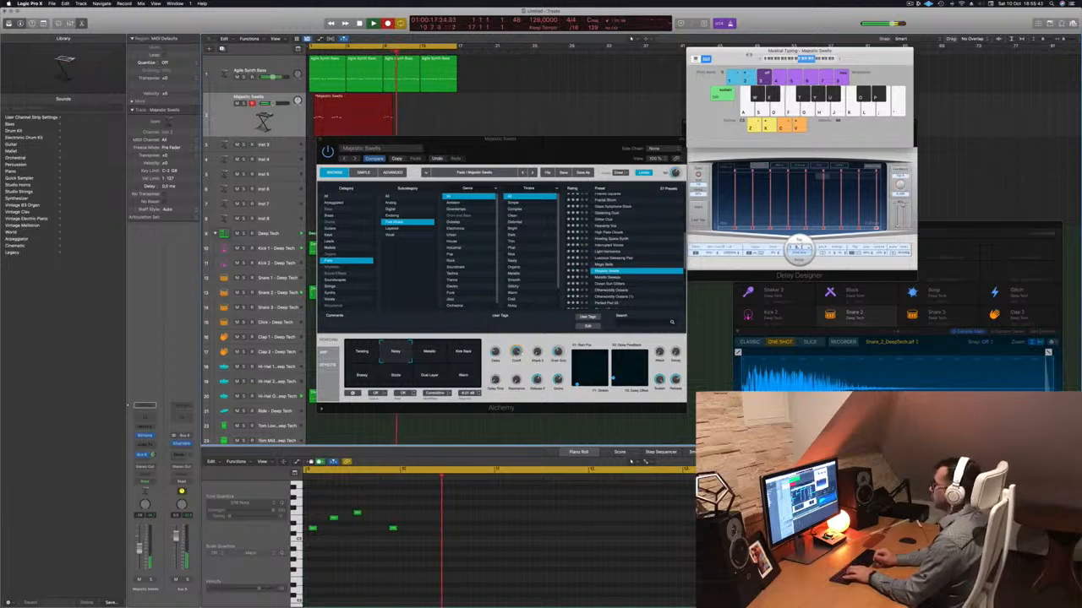
key(s)
key(d)
key(f)
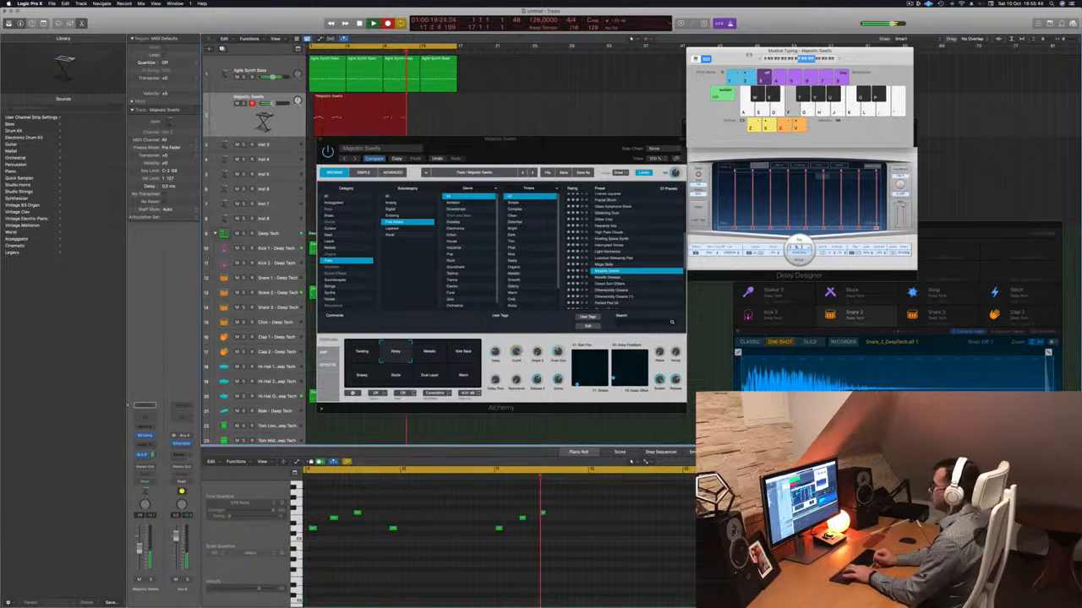
key(s)
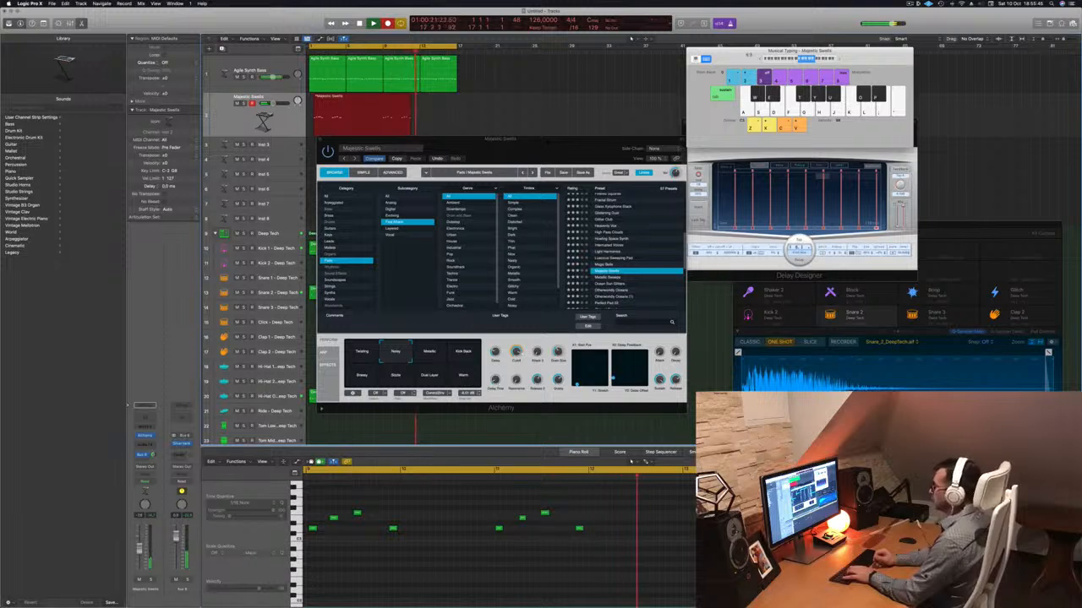
key(s)
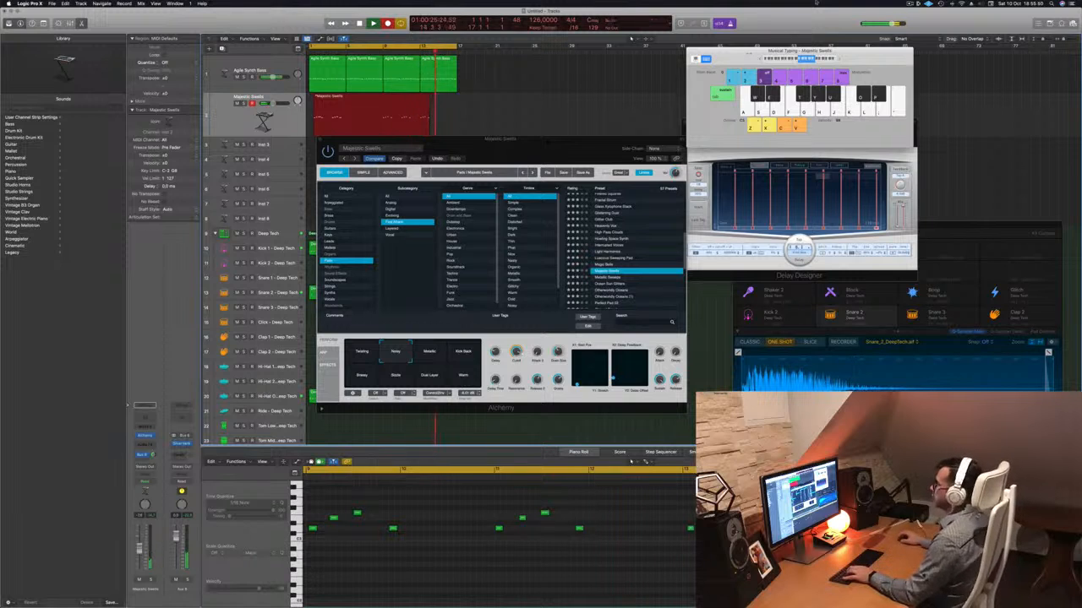
key(space)
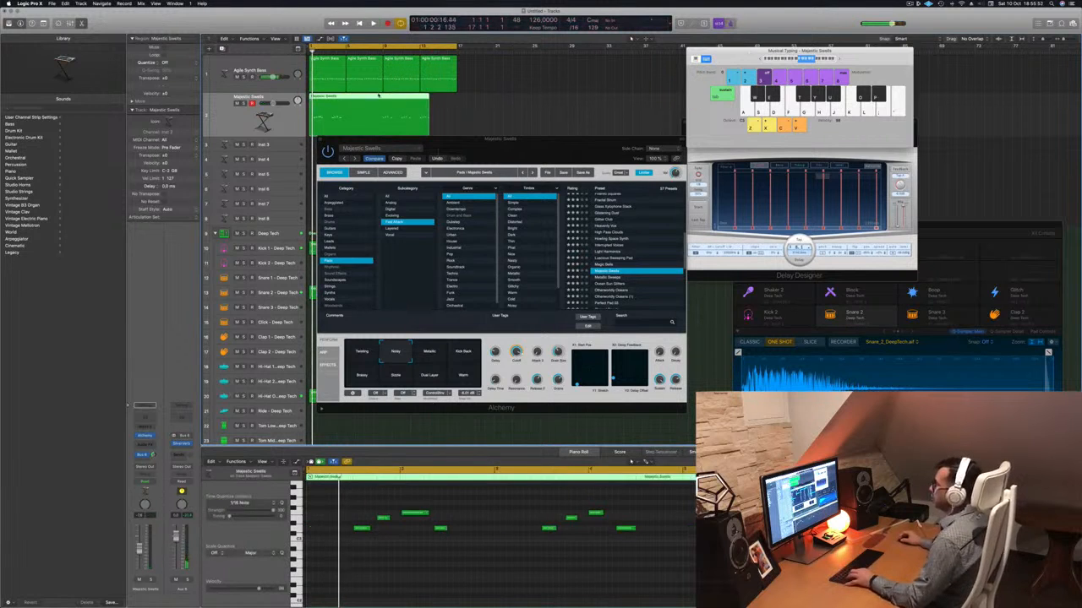
Split the recorded Majestic Swells region at bar 9, delete its first part and move the remainder to bar 1.
super+click(381, 97)
key(Delete)
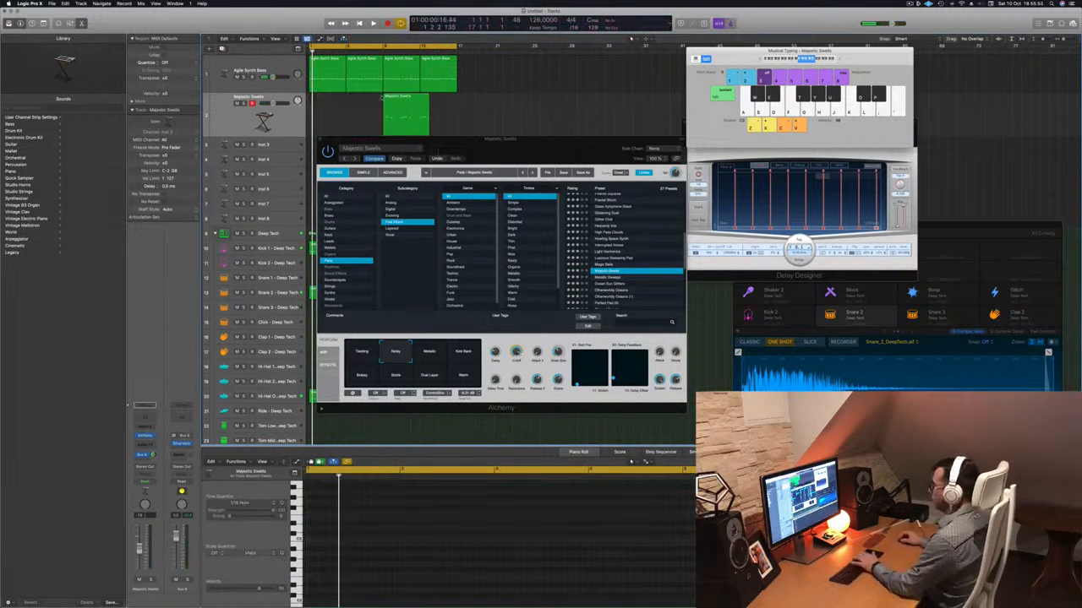
drag(405, 106, 332, 105)
Quantize all notes of the Majestic Swells region to 1/16 Note and try shifting the fourth note slightly earlier during playback.
key(space)
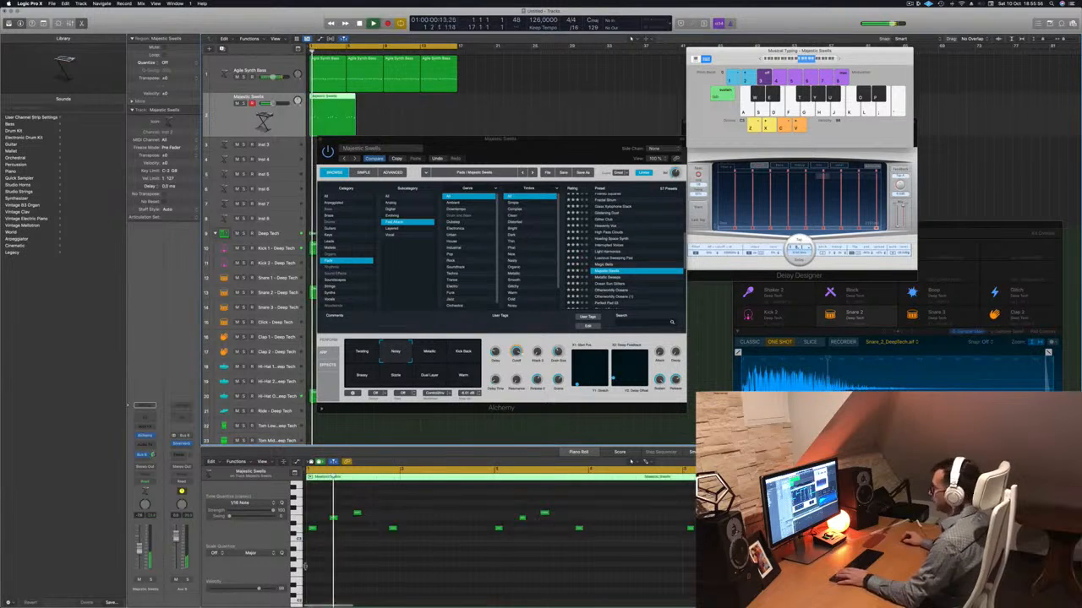
click(424, 551)
key(super+a)
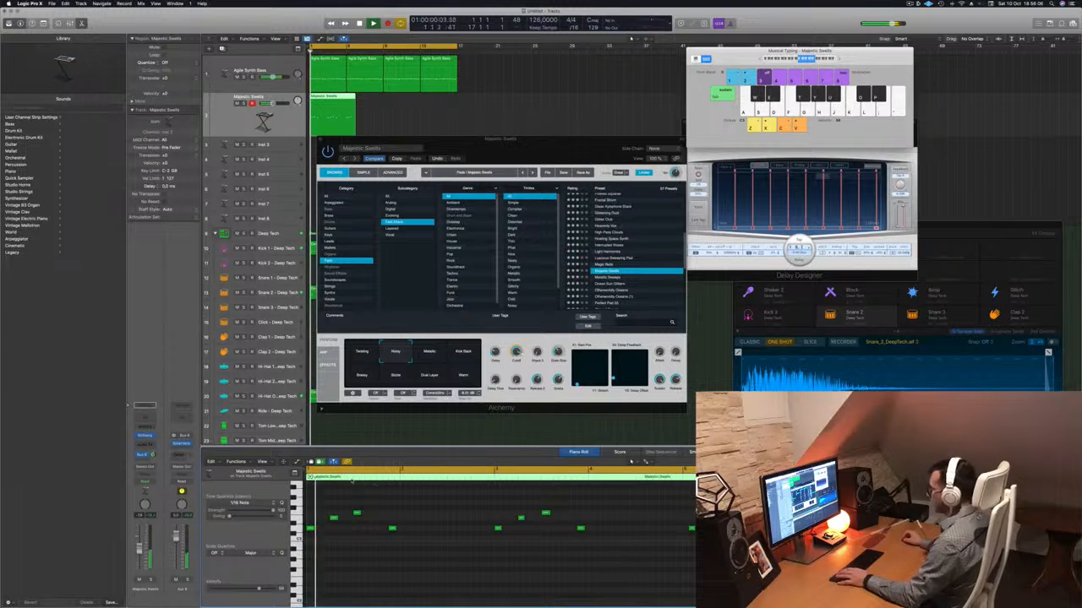
click(392, 528)
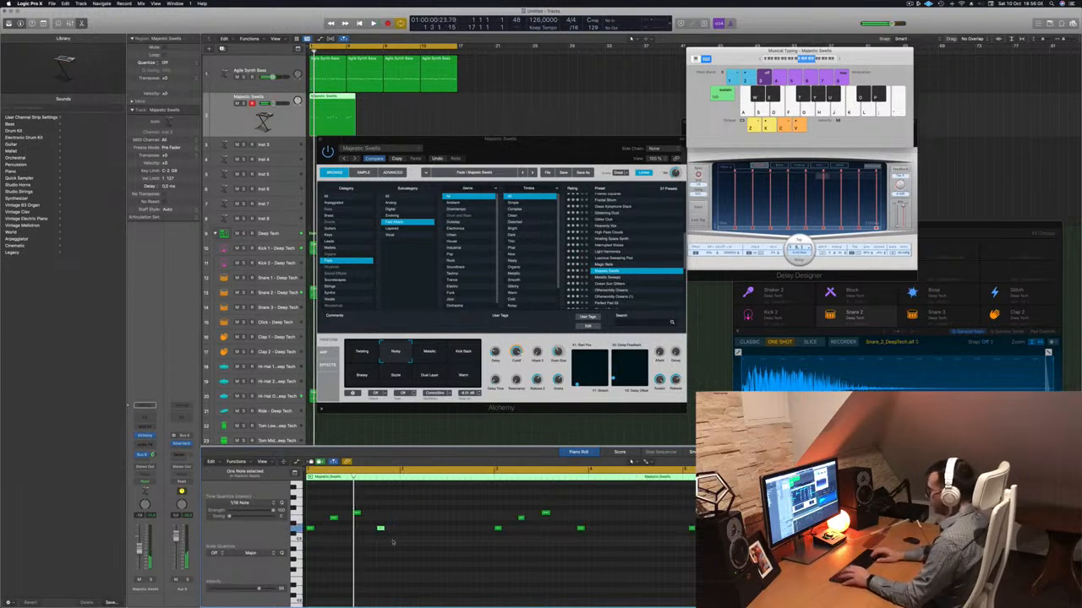
key(space)
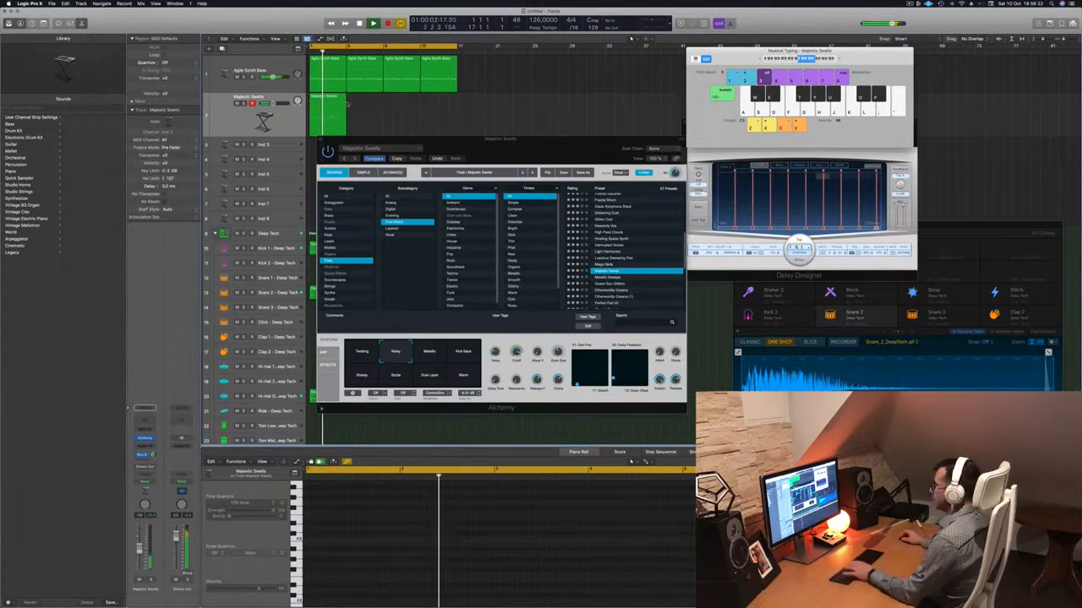
Move the Alchemy window off the arrangement and add a second send on the Majestic Swells track to Bus 5 (Aux 5).
drag(471, 142, 647, 83)
click(142, 453)
key(Return)
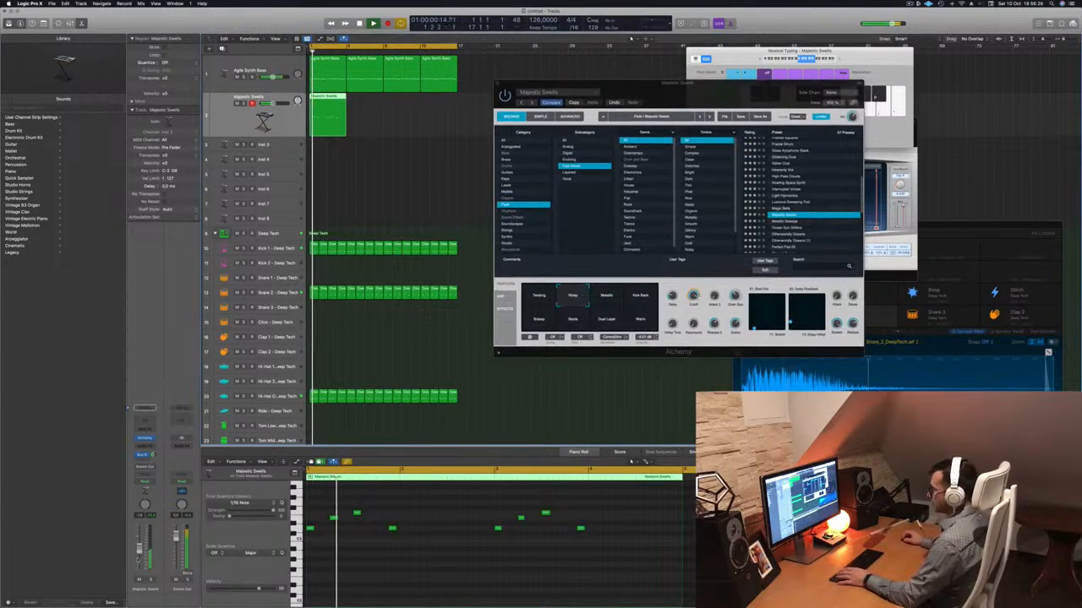
click(144, 460)
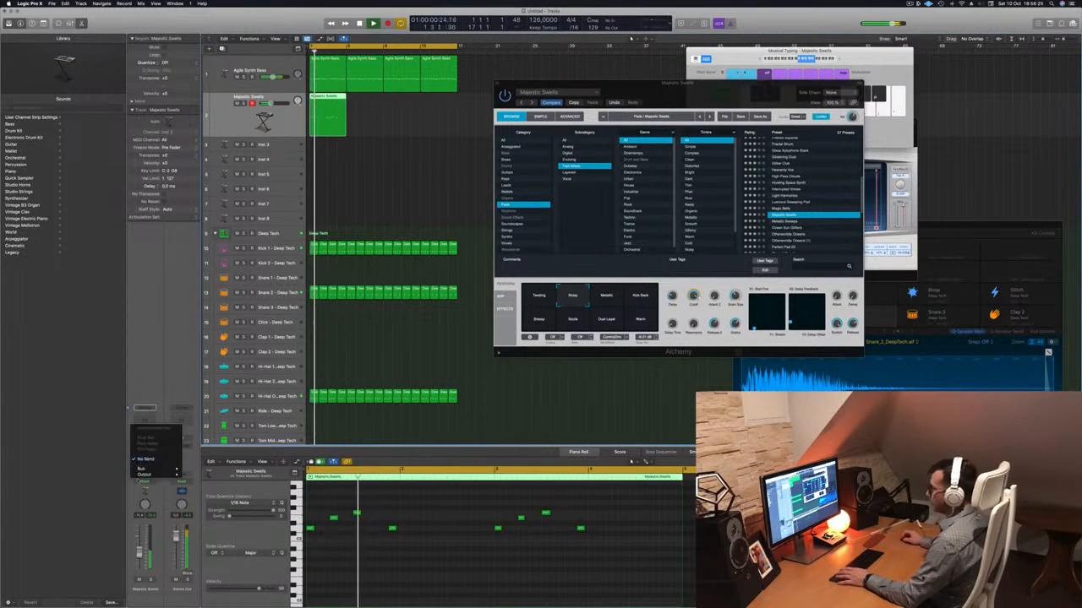
mouse_move(145, 468)
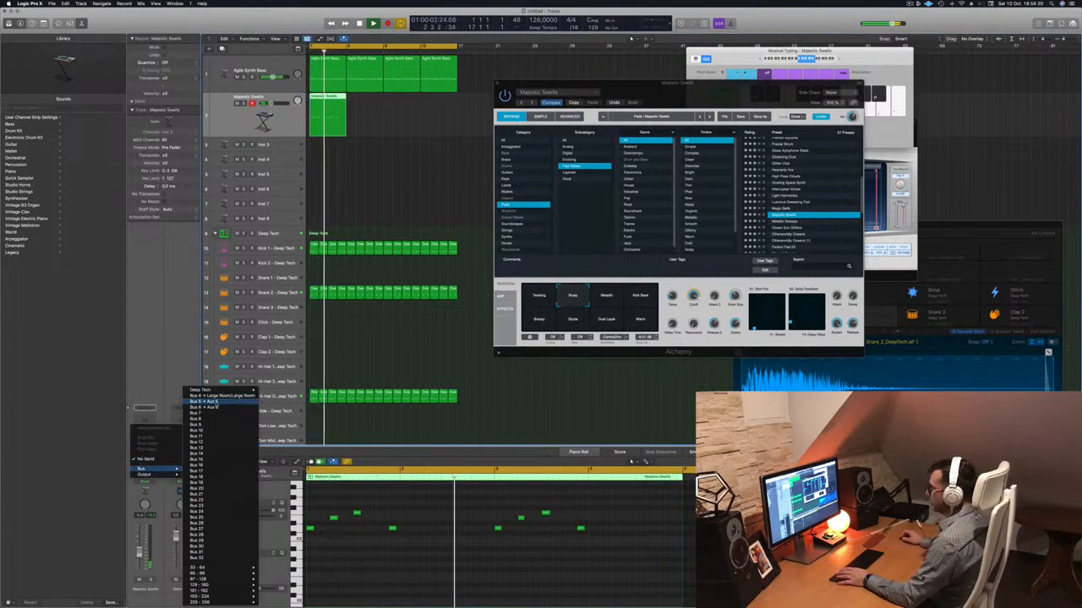
click(215, 404)
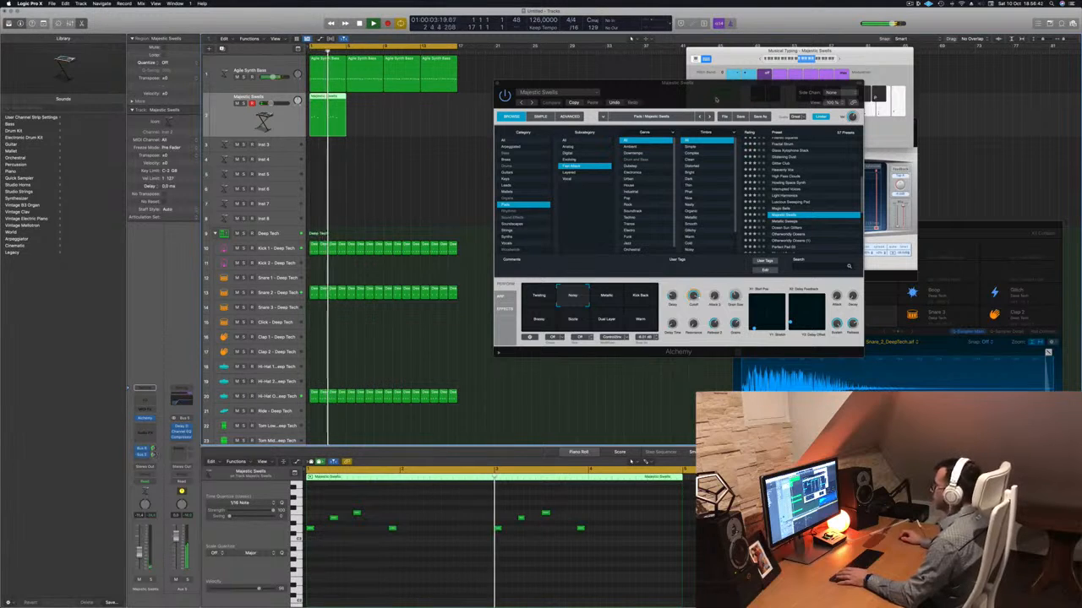
Copy the four-bar Majestic Swells region along its track until it fills bars 1 to 17.
drag(716, 100, 707, 98)
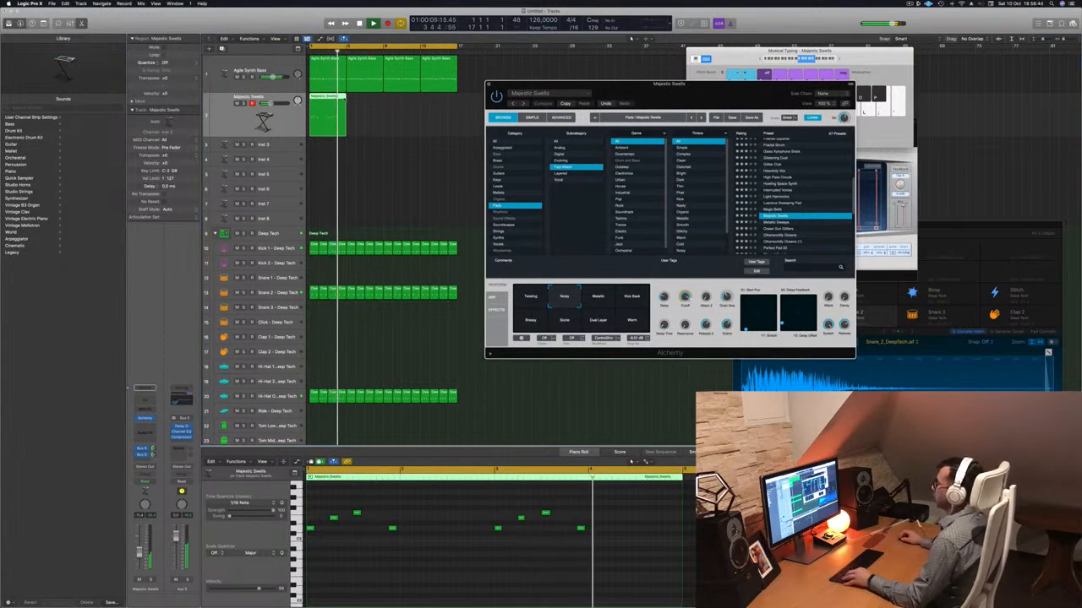
drag(333, 98, 404, 104)
shift+click(329, 102)
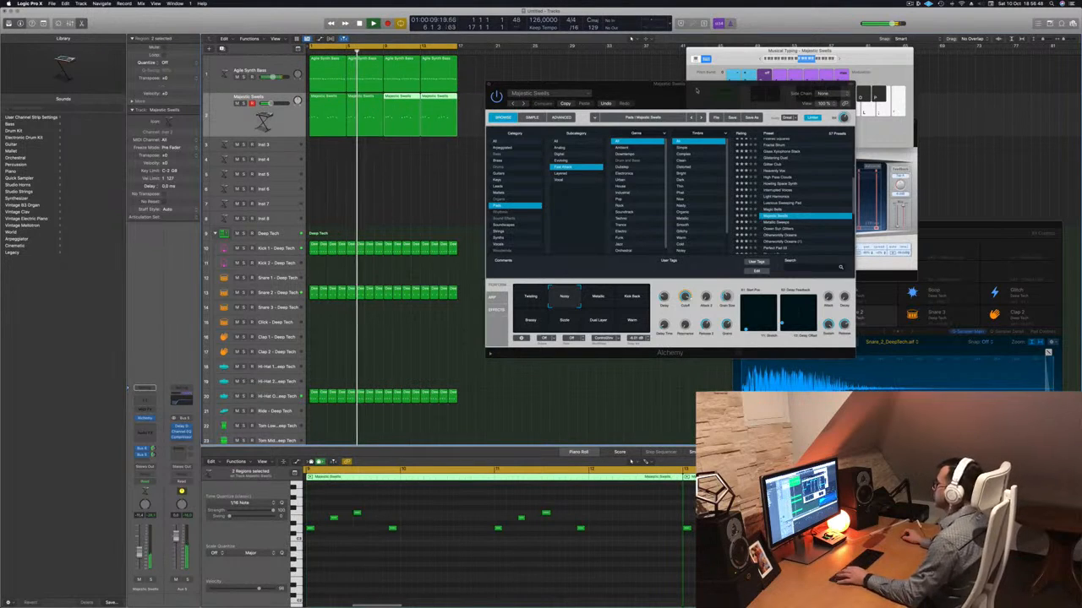
Audition the Majestic Swells performance variations from Metallic and Kick Back through Breezy, Dual Layer and Warm during playback.
key(space)
drag(698, 90, 612, 111)
key(space)
click(514, 324)
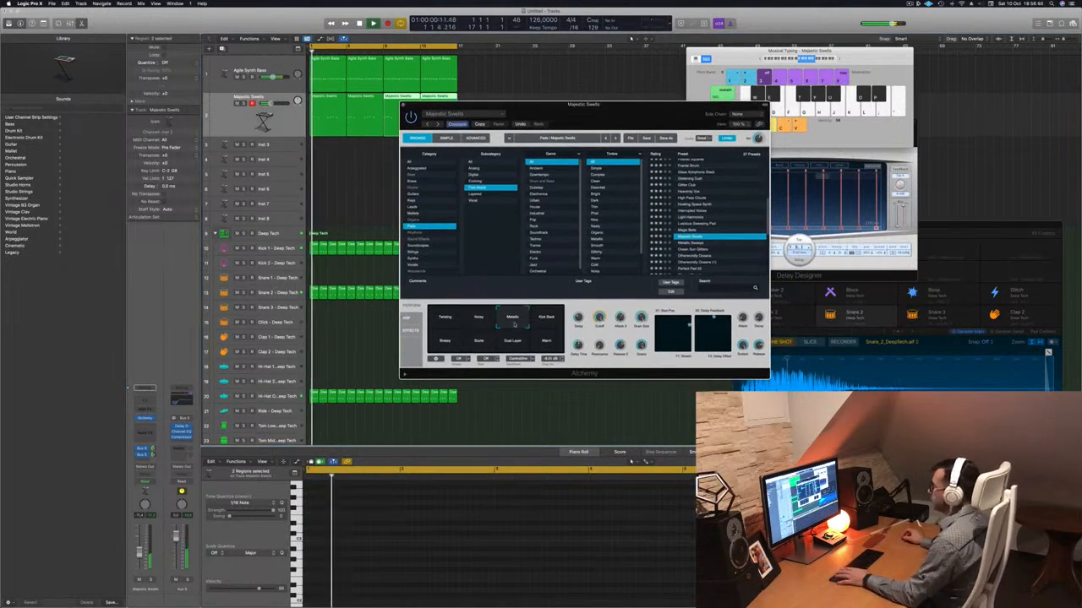
click(549, 321)
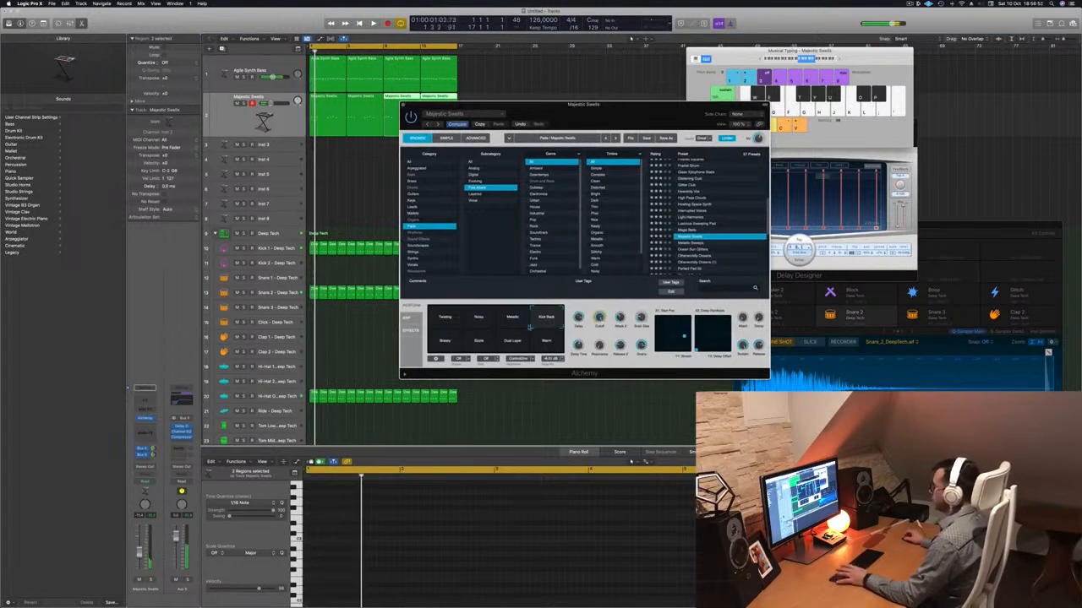
click(445, 340)
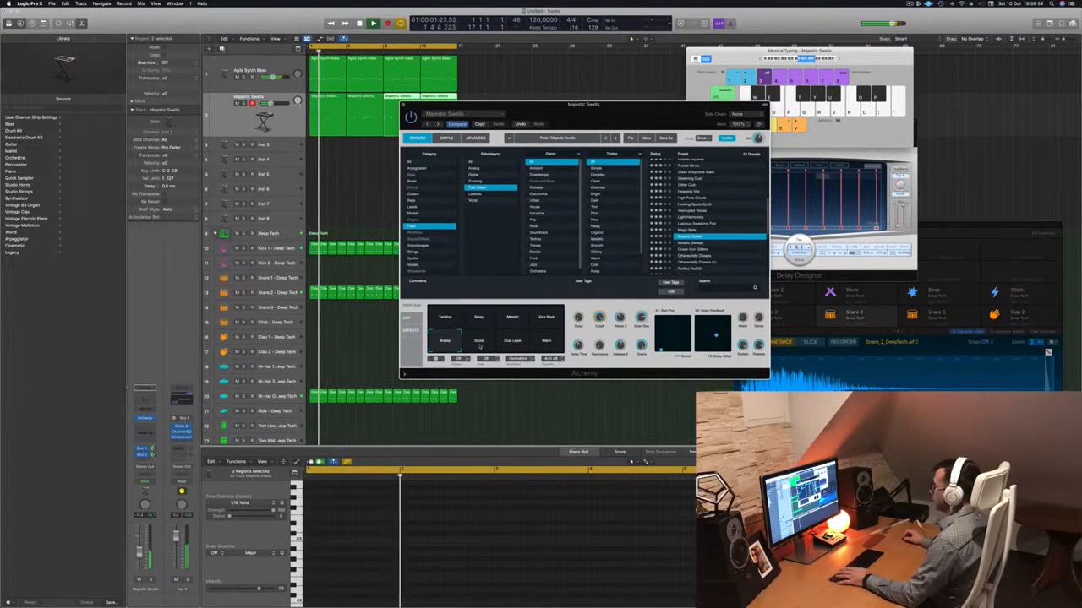
click(477, 341)
click(516, 340)
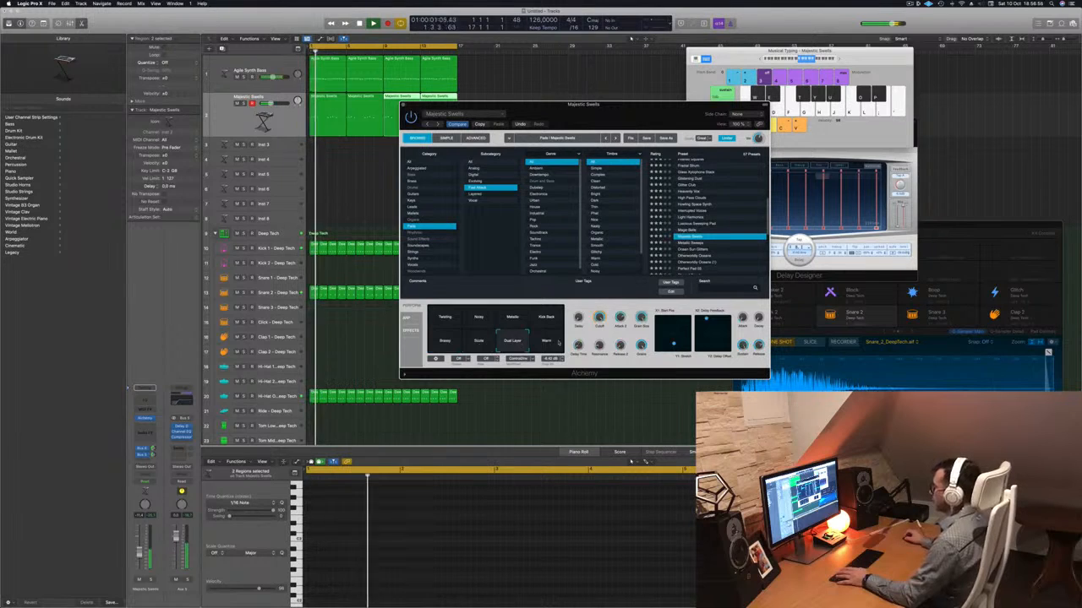
click(551, 341)
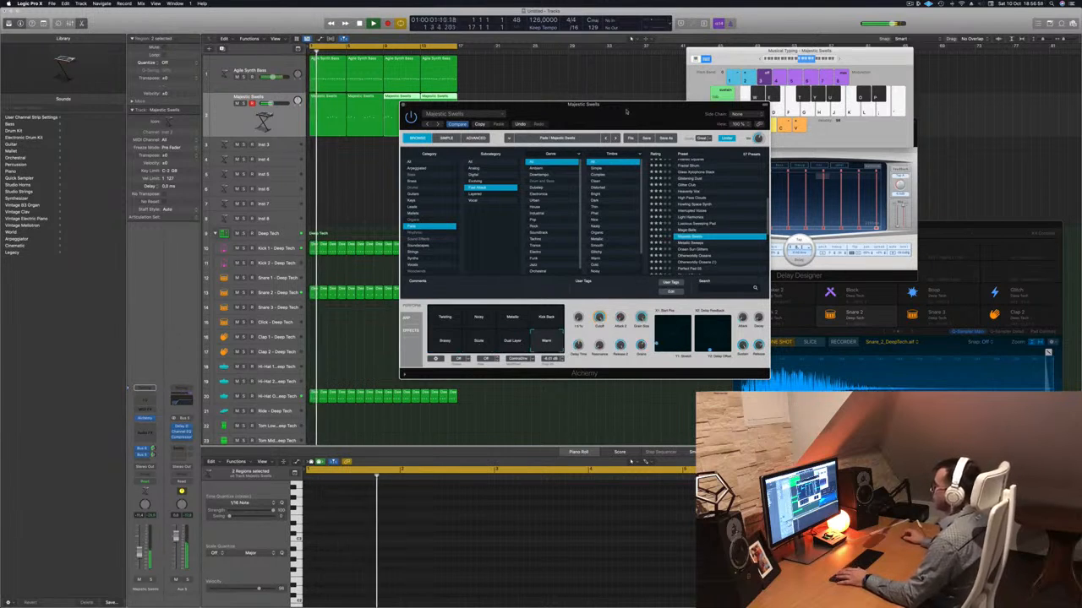
drag(626, 110, 594, 113)
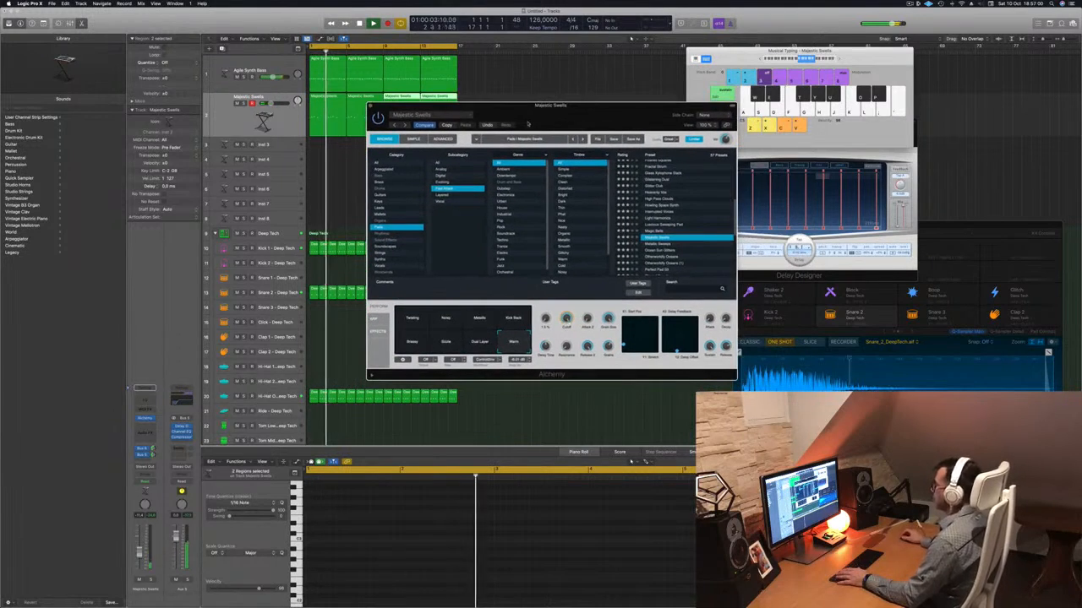
drag(528, 124, 508, 139)
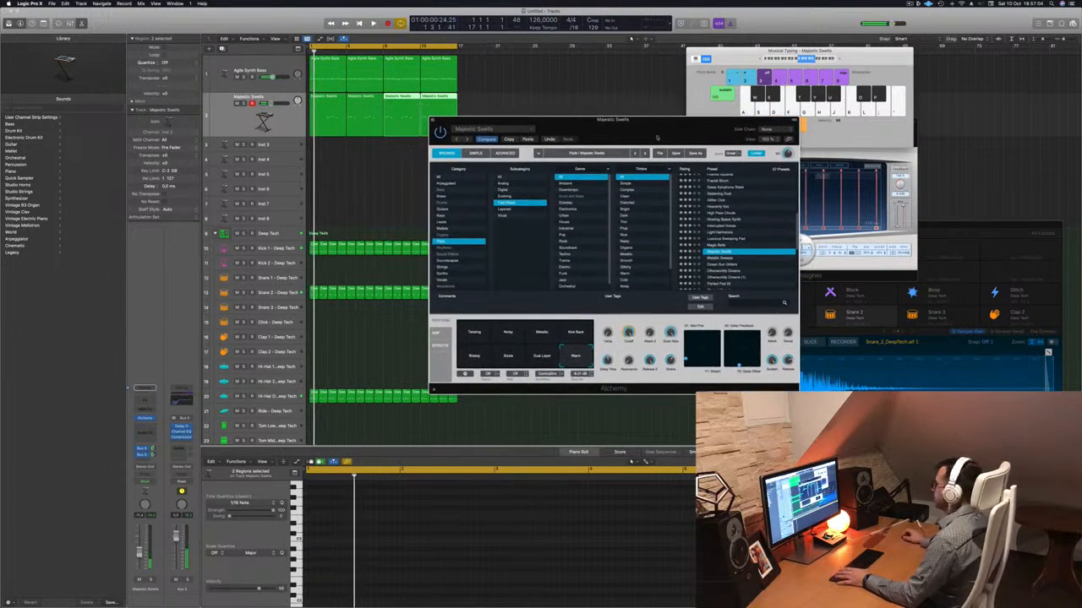
Step through the following pad presets during playback, past Ocean Sun Glitters and Otherworldly Oceans, and load Perfect Pad 03.
scroll(723, 211, down, 2)
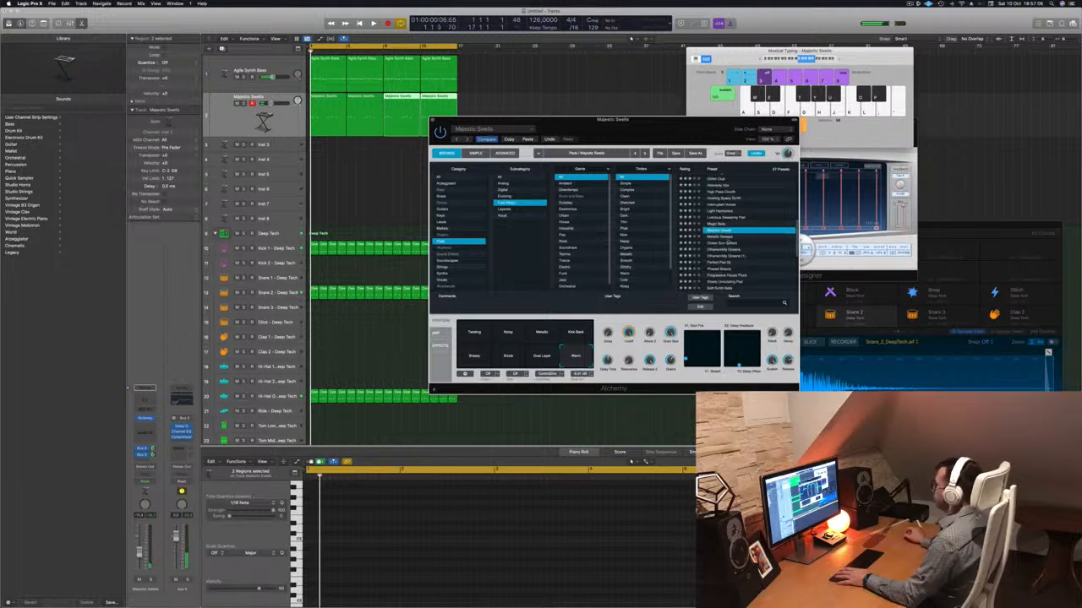
click(728, 240)
key(space)
click(727, 243)
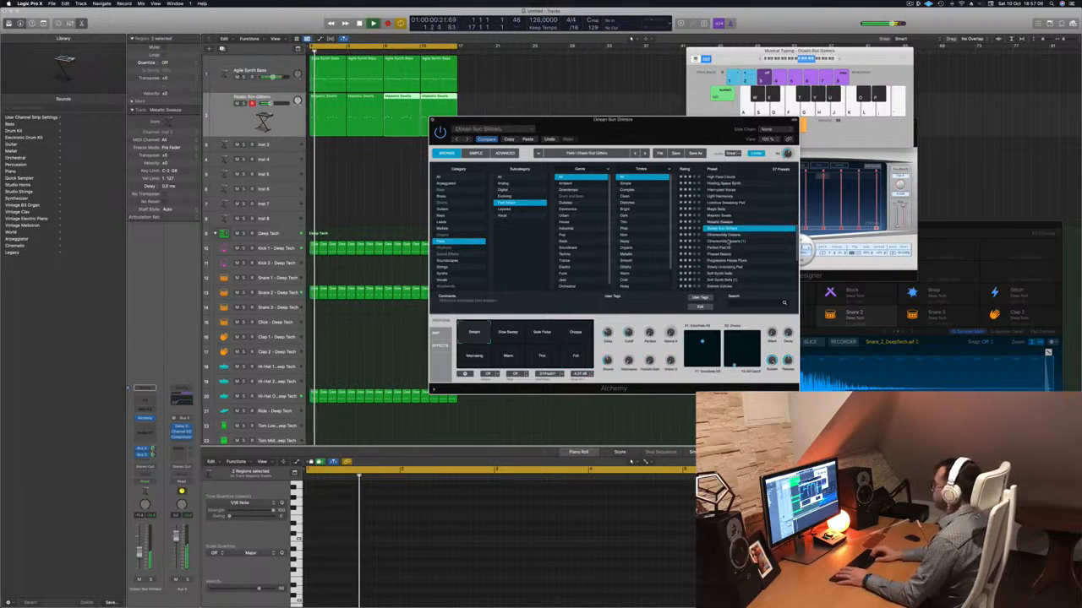
click(727, 241)
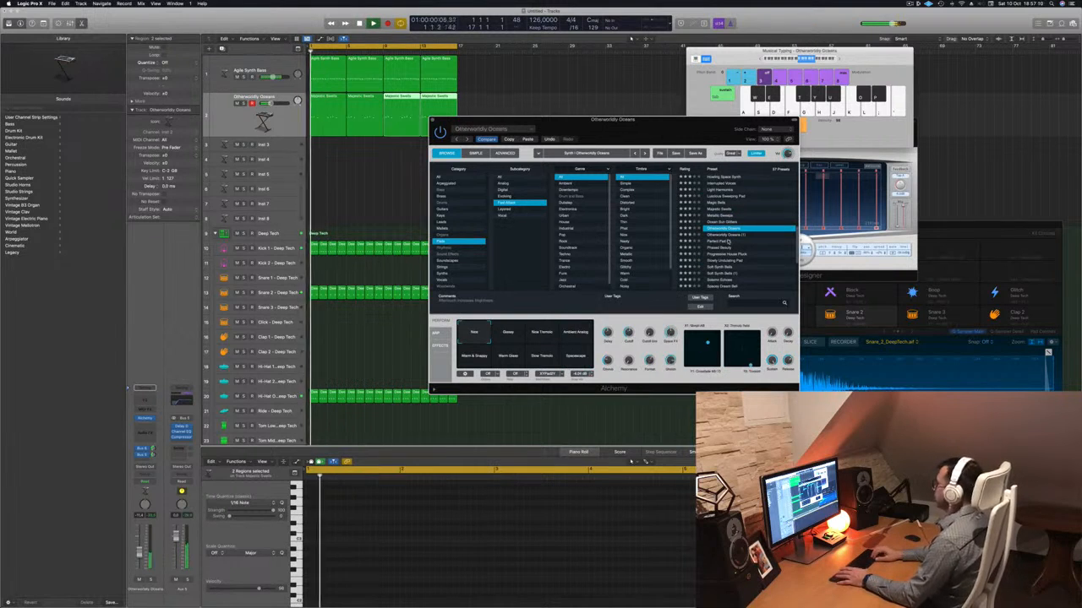
click(728, 242)
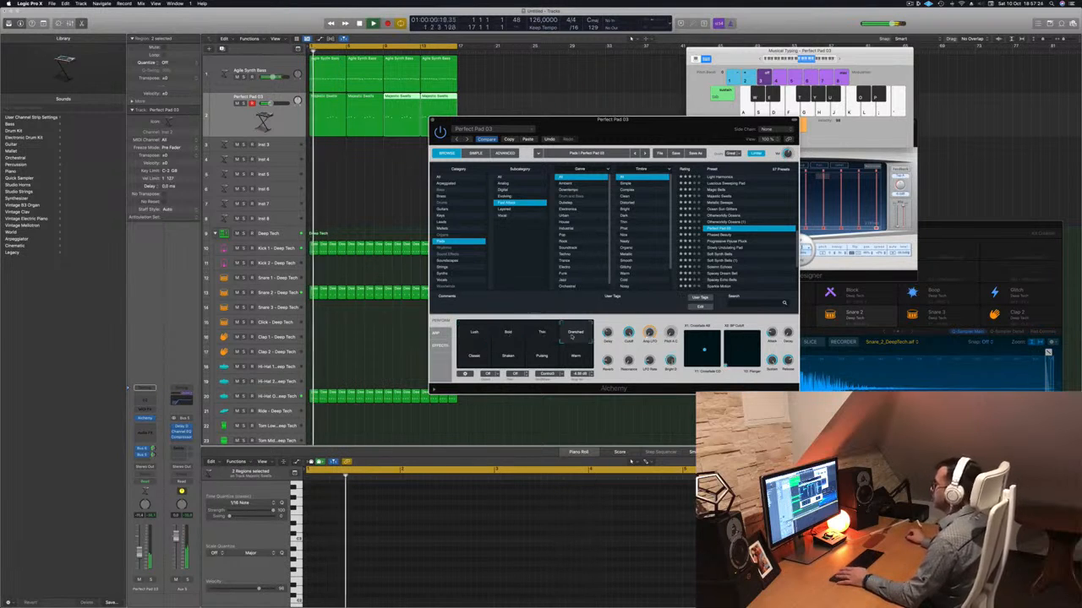
Try the Perfect Pad 03 variations during playback, settle on Lush and close the Alchemy window.
click(480, 358)
click(500, 359)
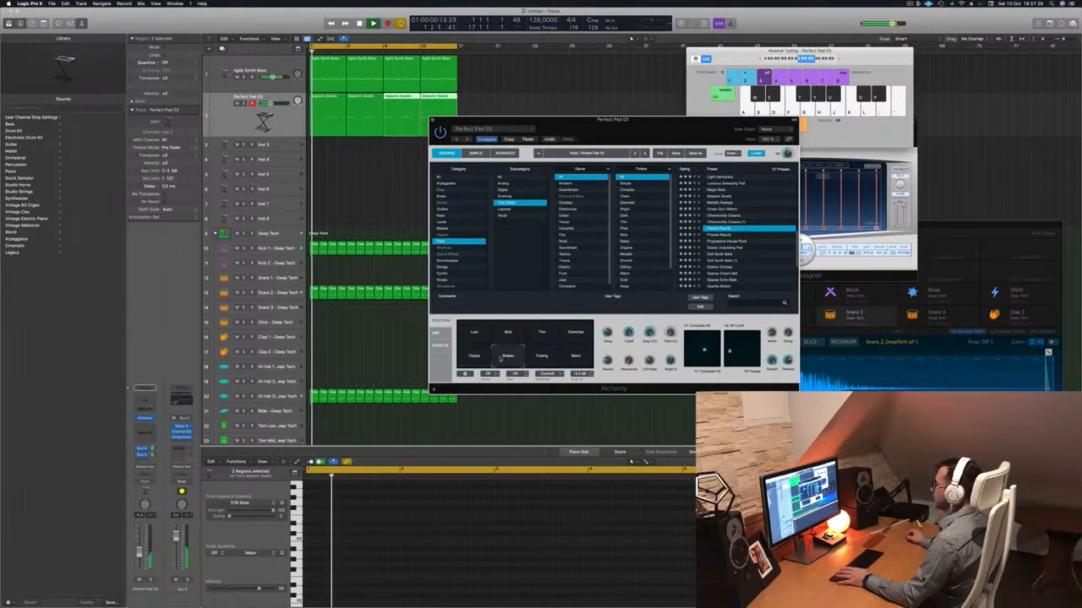
click(542, 357)
click(576, 358)
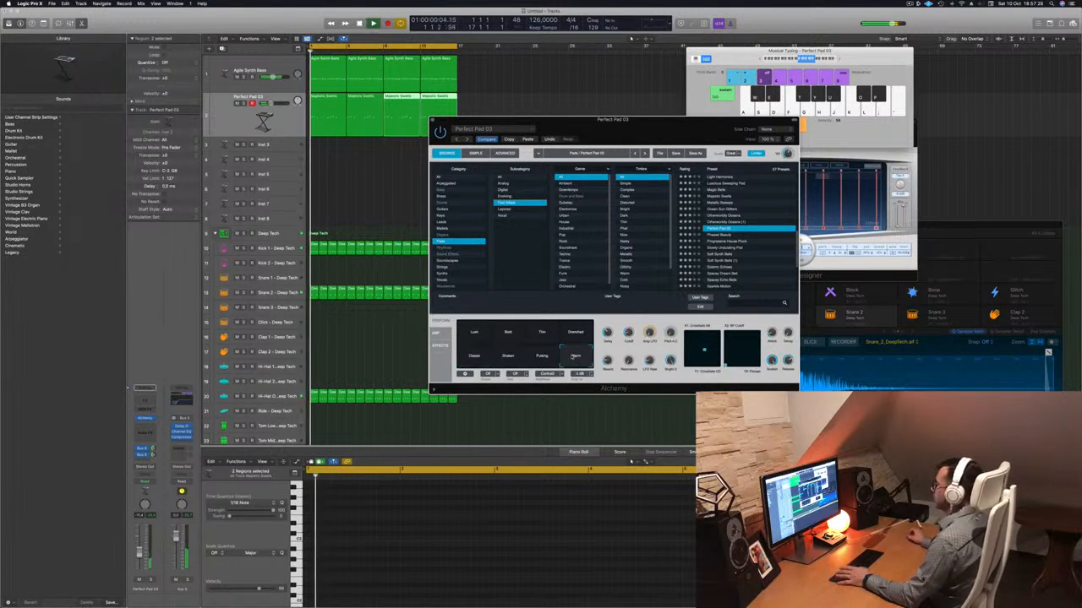
click(466, 333)
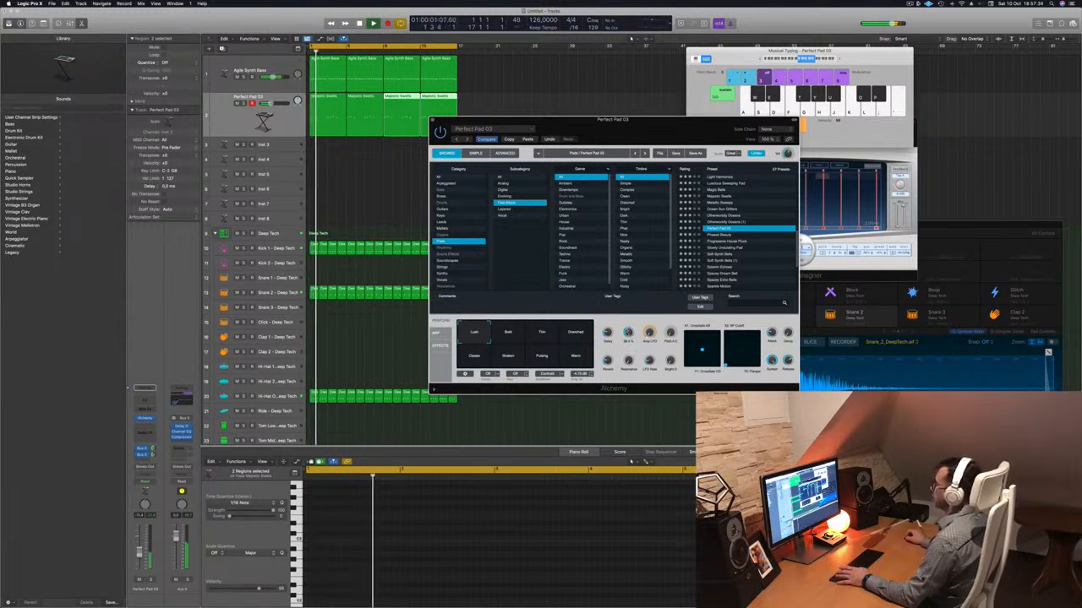
drag(440, 120, 511, 132)
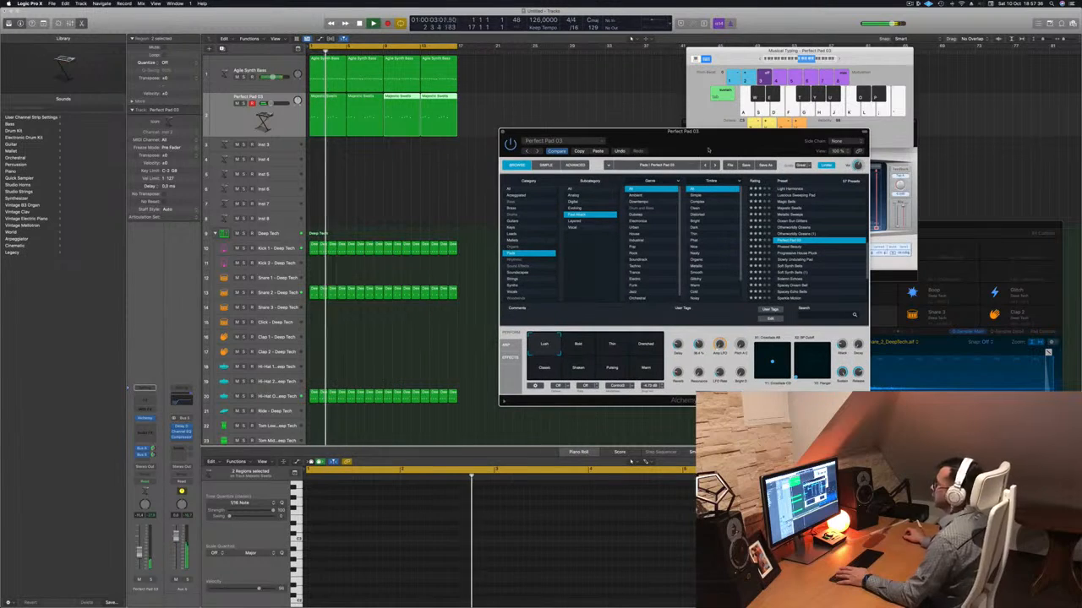
click(503, 132)
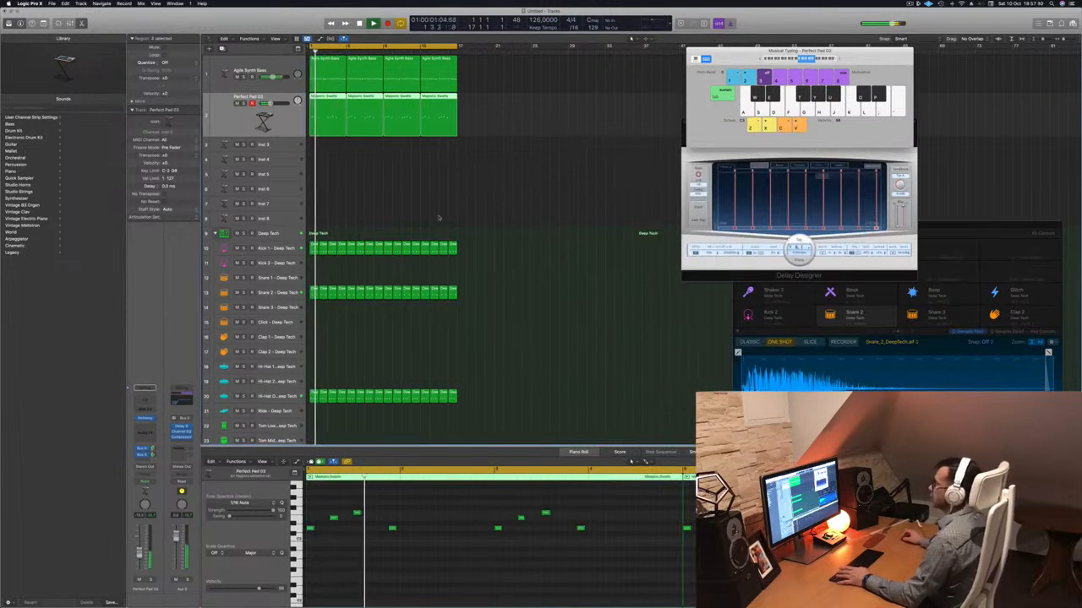
Copy the first Agile Synth Bass region to bar 1 of the Inst 3 track and select that track.
click(502, 204)
click(312, 75)
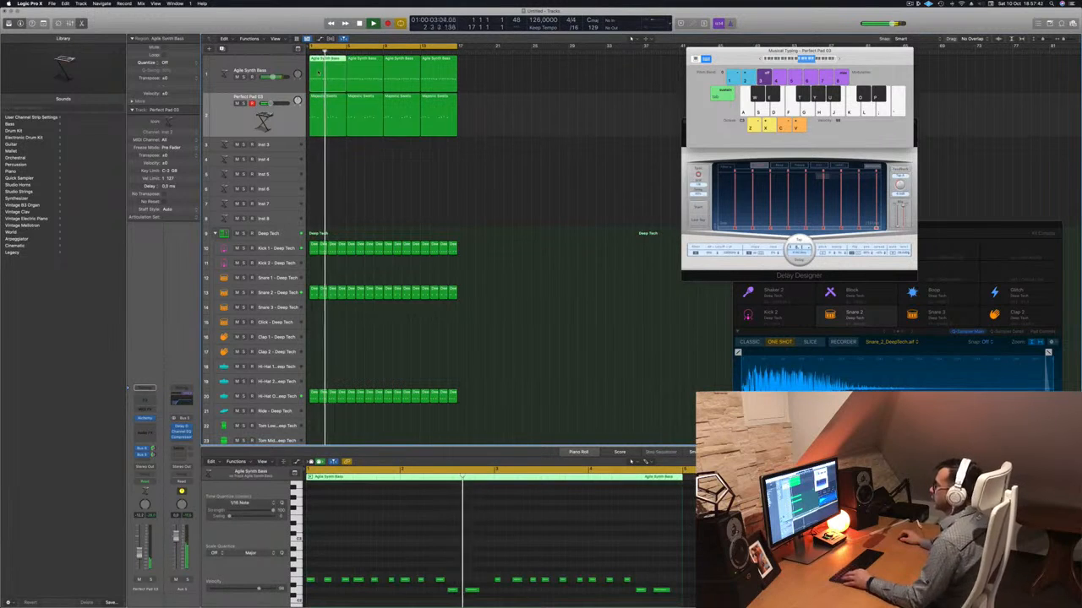
drag(312, 75, 315, 152)
key(space)
click(289, 149)
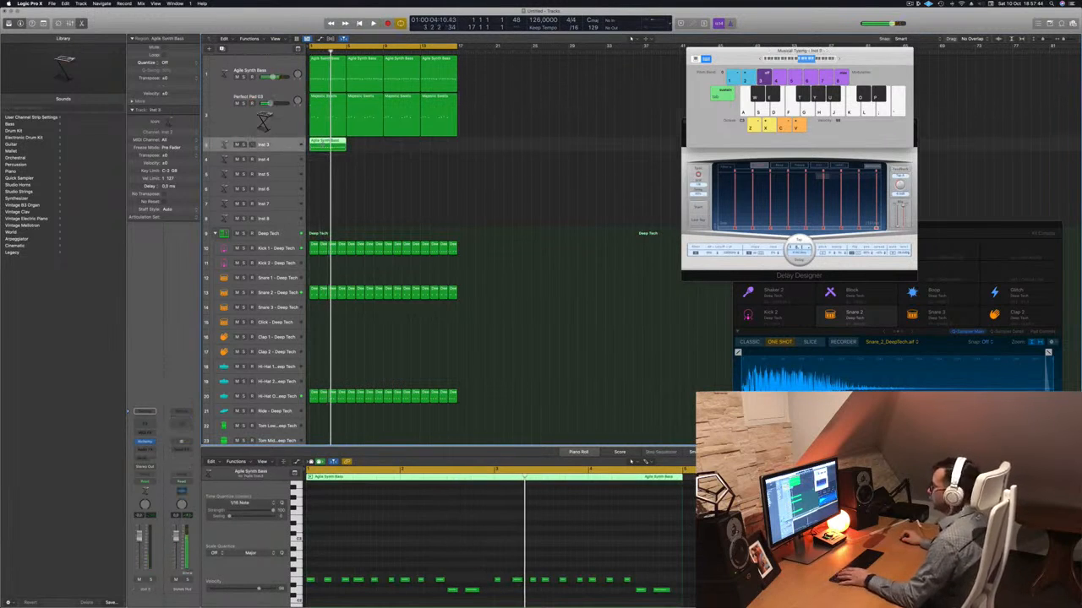
Thin the copied bass region to four notes and lengthen them into sustained notes filling all four bars.
scroll(398, 583, down, 1)
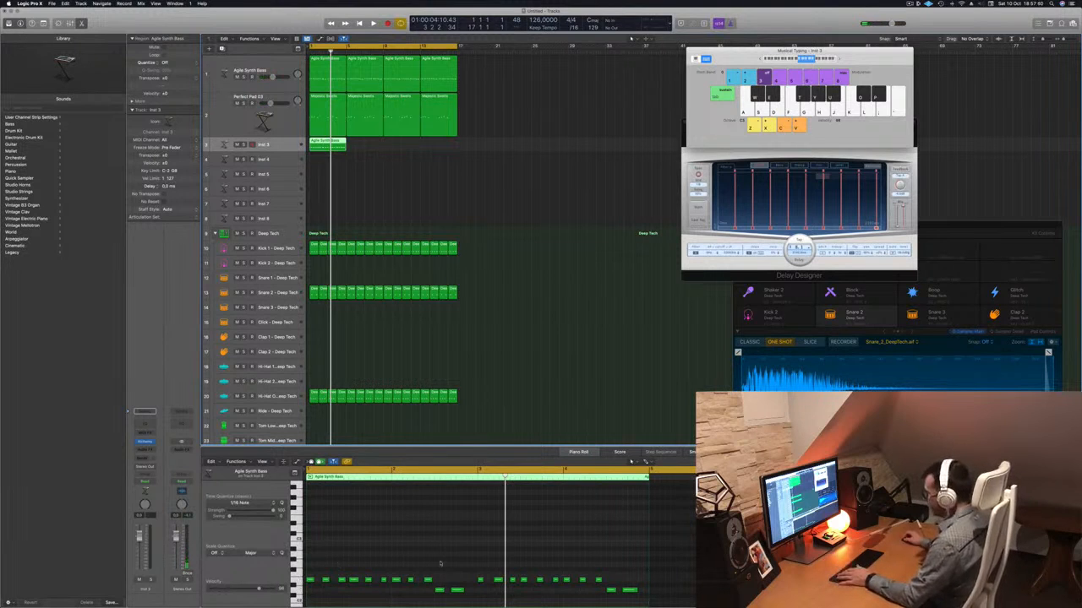
drag(448, 576, 324, 581)
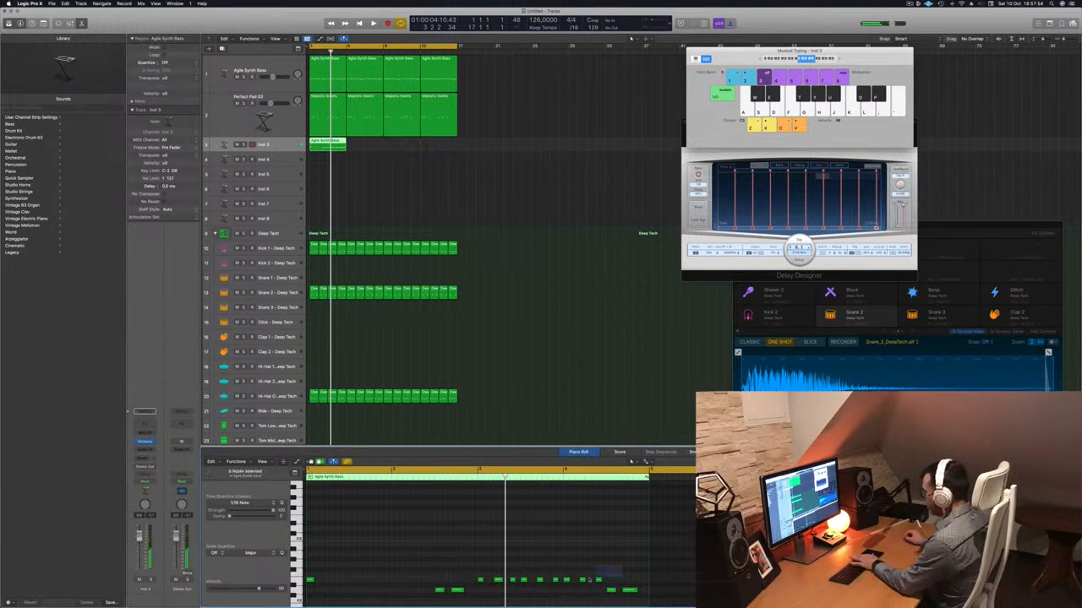
key(Delete)
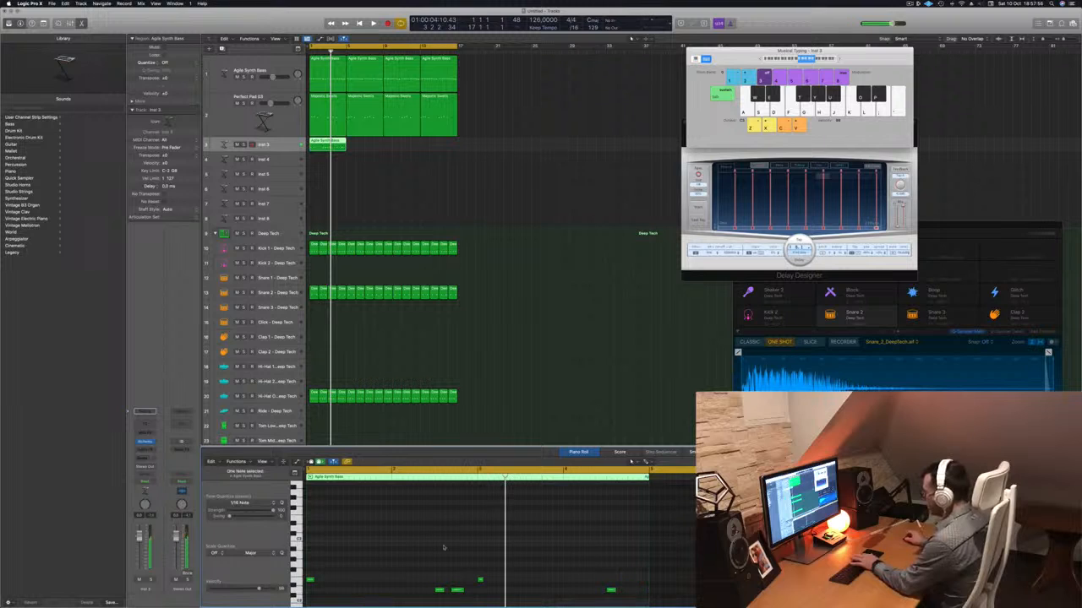
click(457, 590)
key(Delete)
mouse_move(517, 562)
mouse_down()
mouse_move(310, 582)
mouse_move(430, 573)
mouse_move(475, 589)
mouse_up()
drag(614, 588, 648, 589)
key(space)
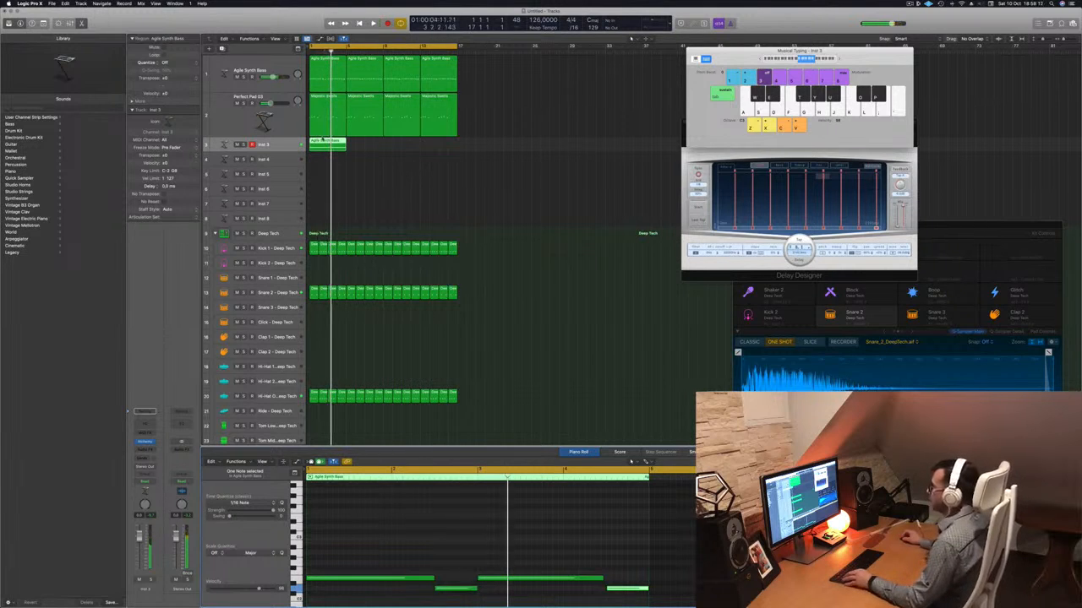
Select all four sustained notes in the Inst 3 region and copy them one octave higher.
mouse_move(322, 141)
mouse_down()
mouse_move(363, 147)
mouse_move(322, 148)
mouse_up()
click(372, 509)
key(super+a)
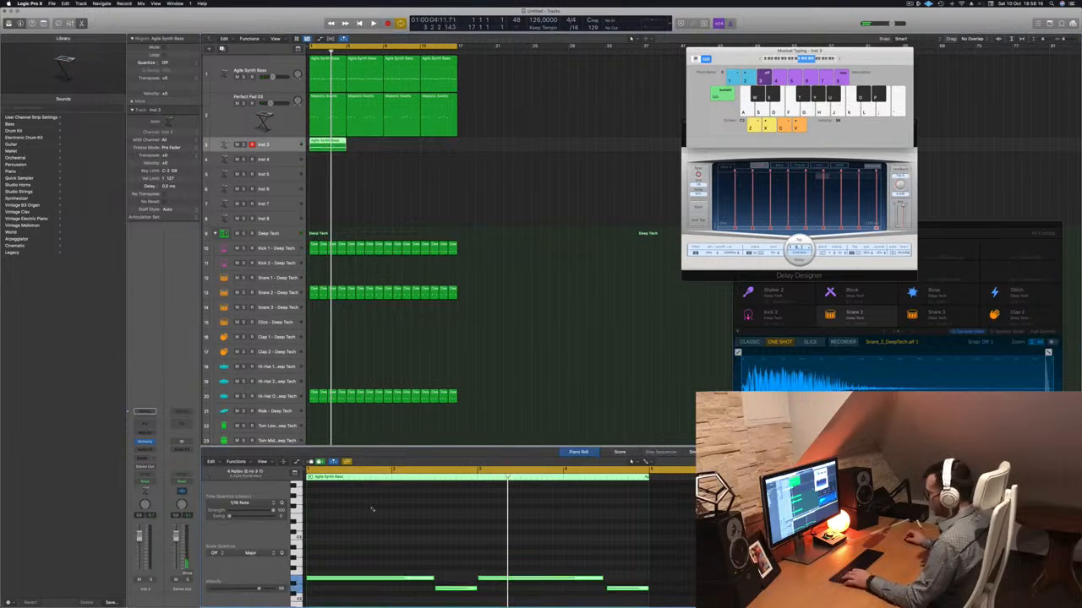
drag(350, 580, 351, 518)
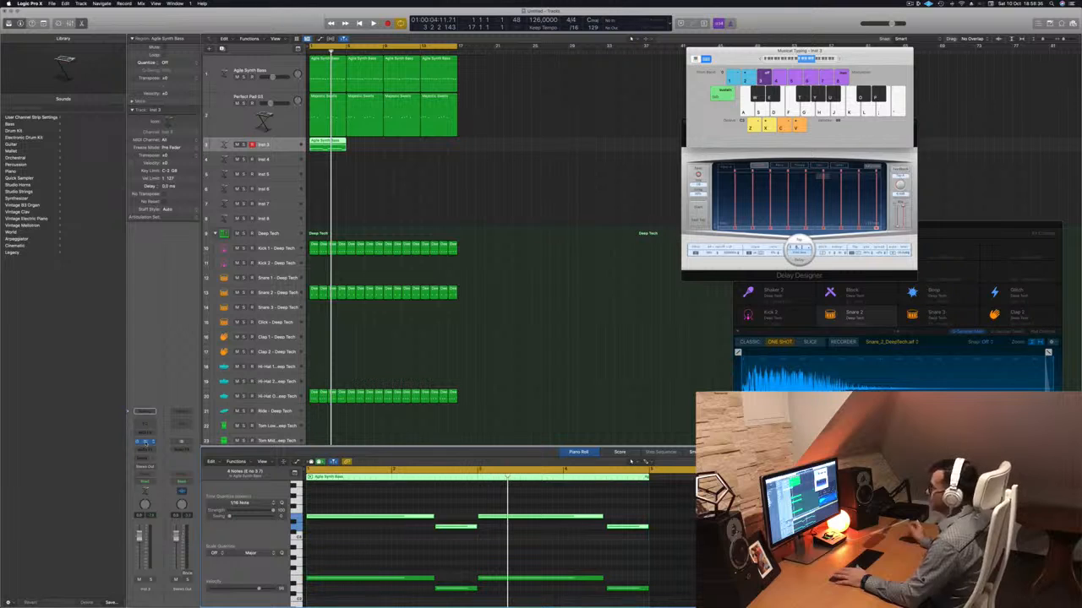
Open Alchemy on the Inst 3 track and load the 1970s Analog Arp preset from the Arpeggiated category.
click(146, 441)
drag(562, 93, 538, 110)
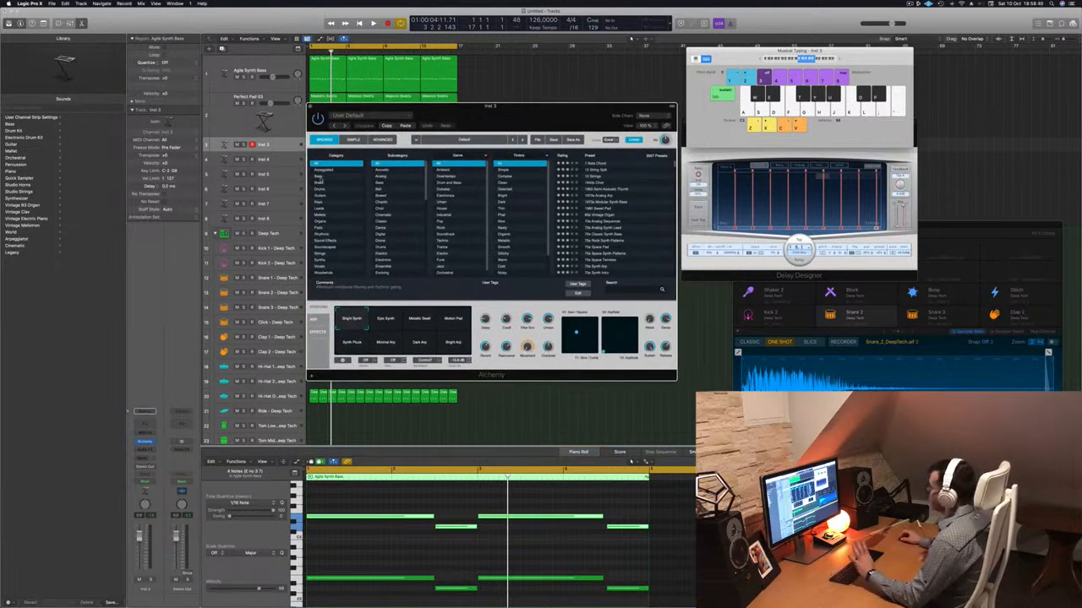
click(325, 170)
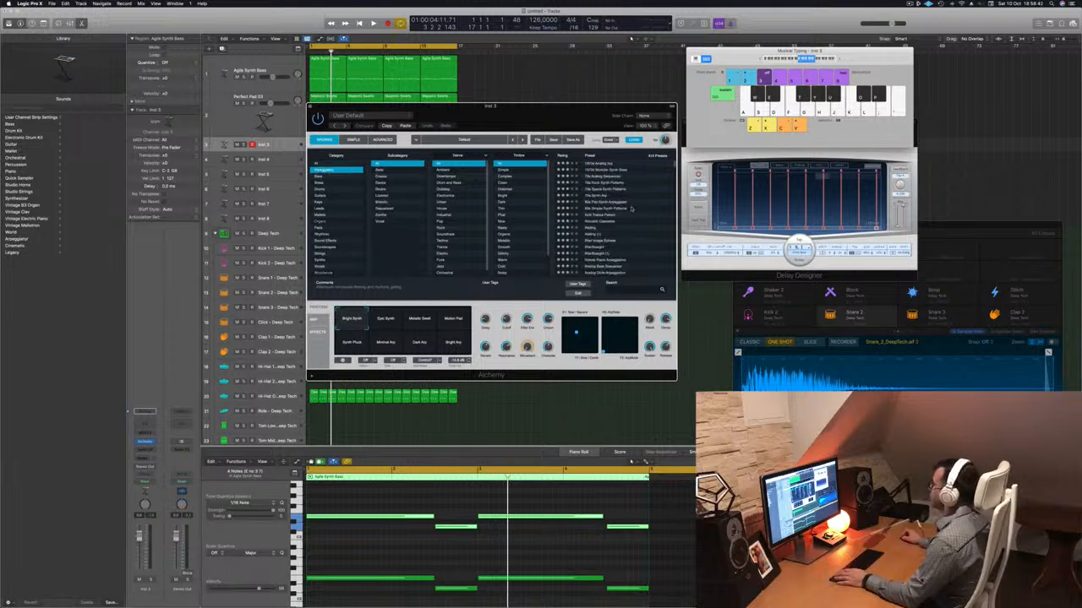
drag(533, 114, 649, 104)
click(655, 168)
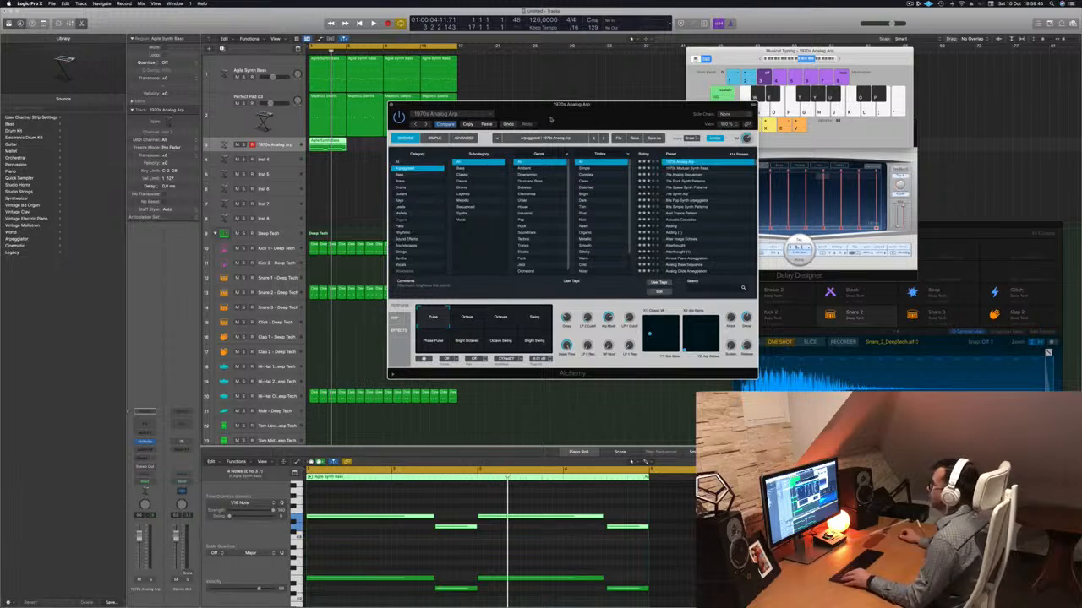
Copy the four-bar region along the 1970s Analog Arp track until it fills bars 1 to 17, and select all its regions.
drag(551, 119, 724, 233)
drag(323, 146, 400, 152)
shift+click(313, 146)
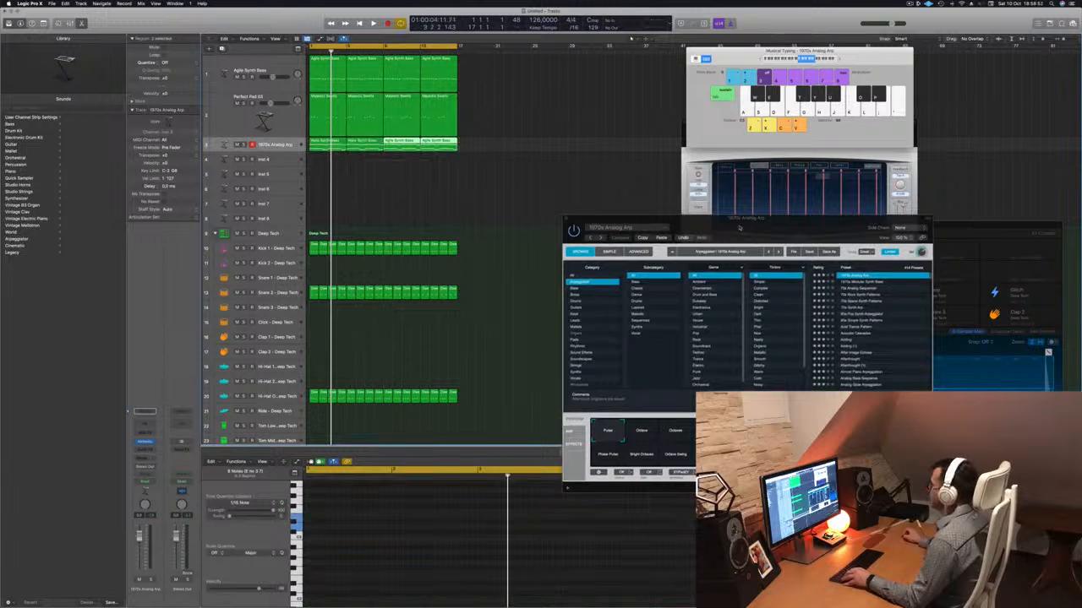
drag(739, 235, 572, 190)
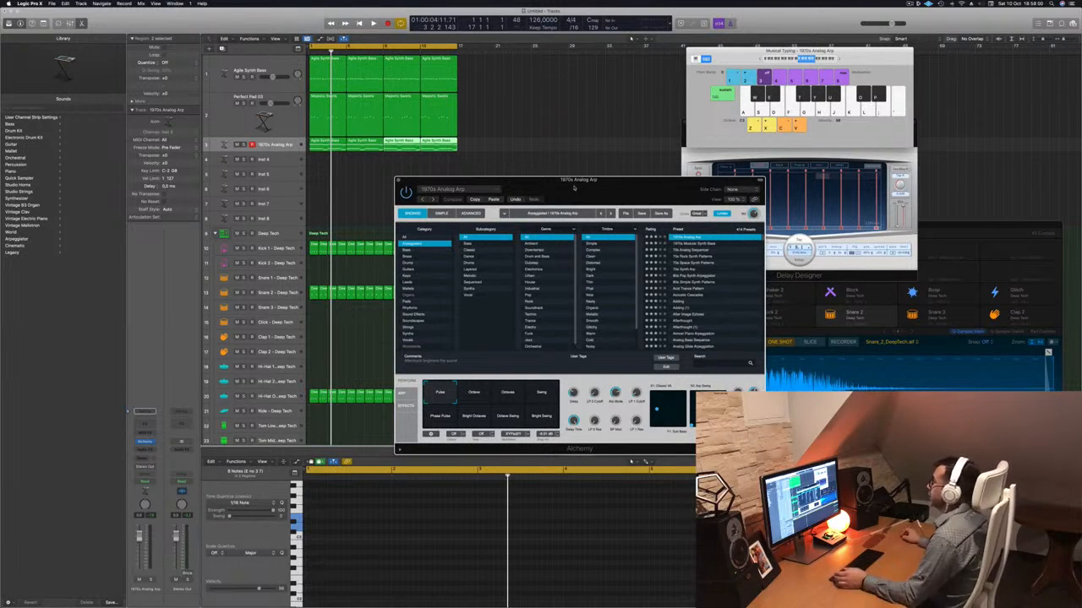
drag(573, 187, 466, 182)
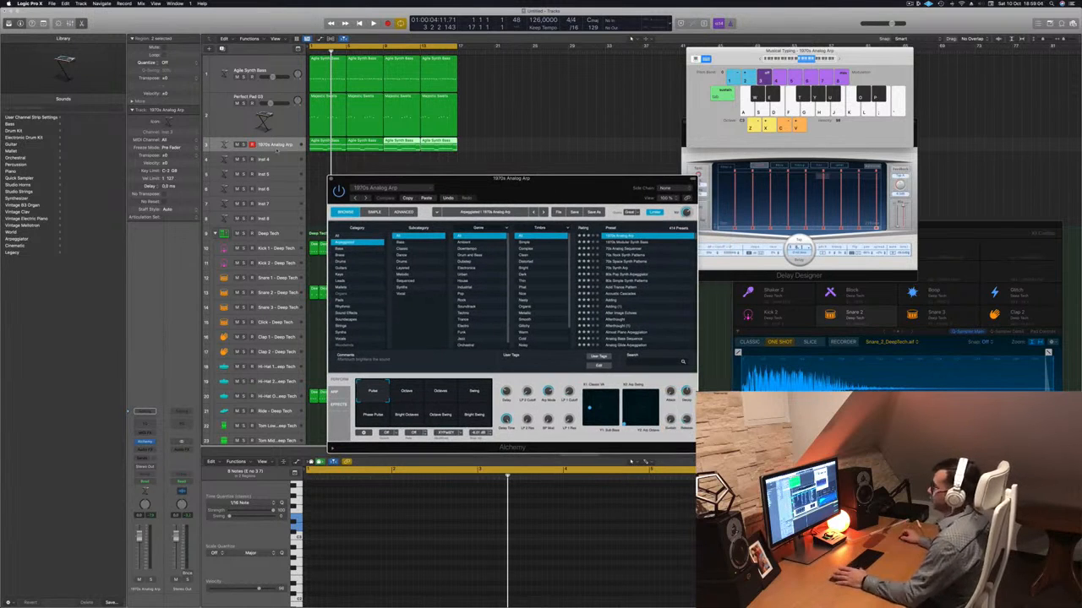
click(277, 149)
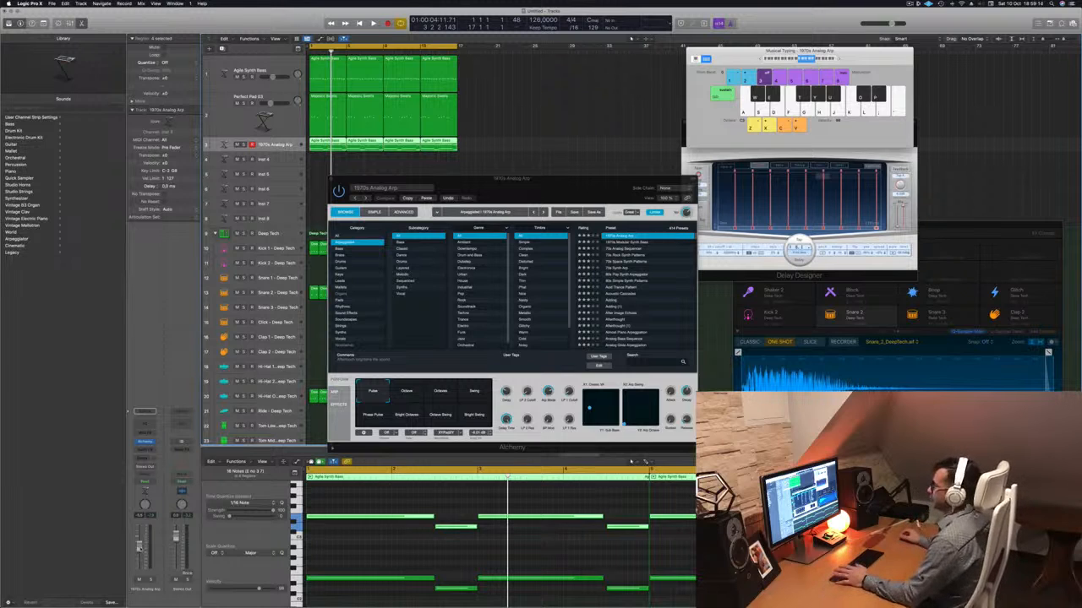
Play the loop, audition the 1970s Analog Arp's performance snapshots from Octave through Bright Swing, return to Pulse, and lower the track volume slightly.
key(space)
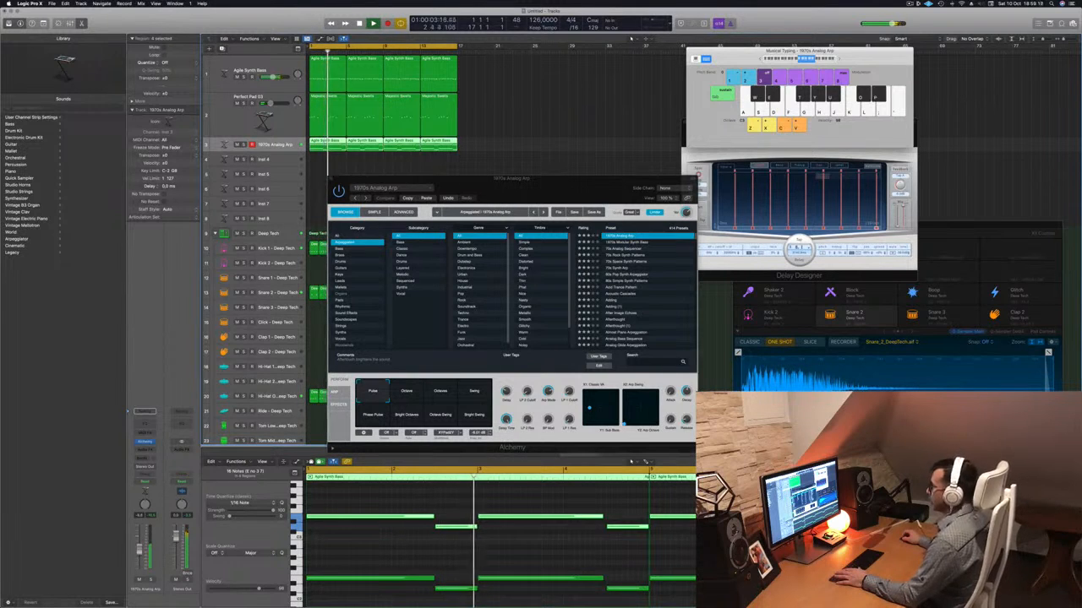
click(407, 391)
click(440, 392)
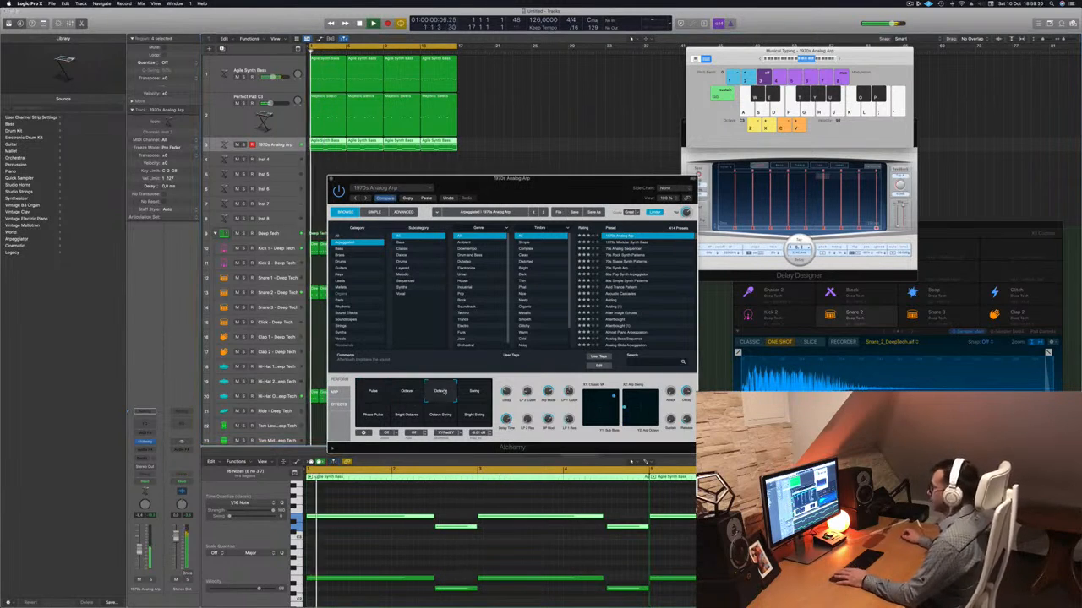
click(474, 391)
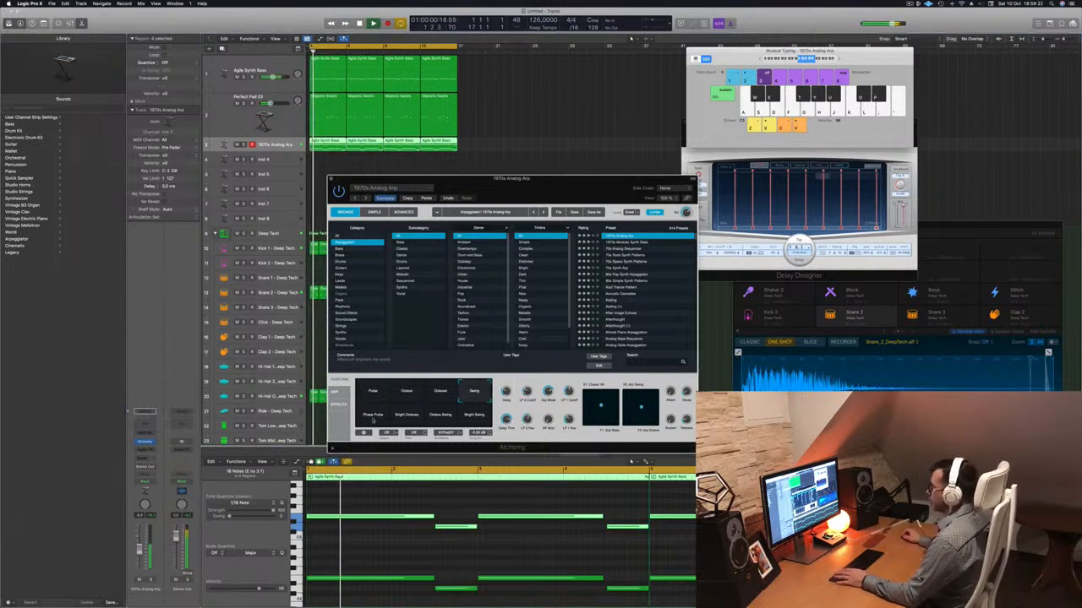
click(375, 414)
click(409, 416)
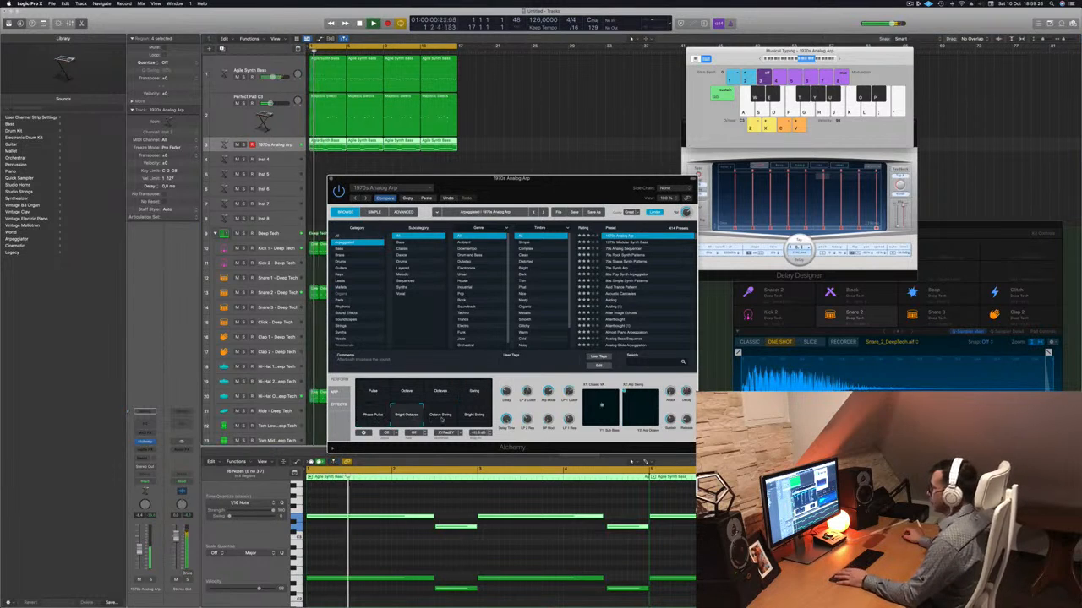
click(441, 415)
click(474, 415)
click(374, 391)
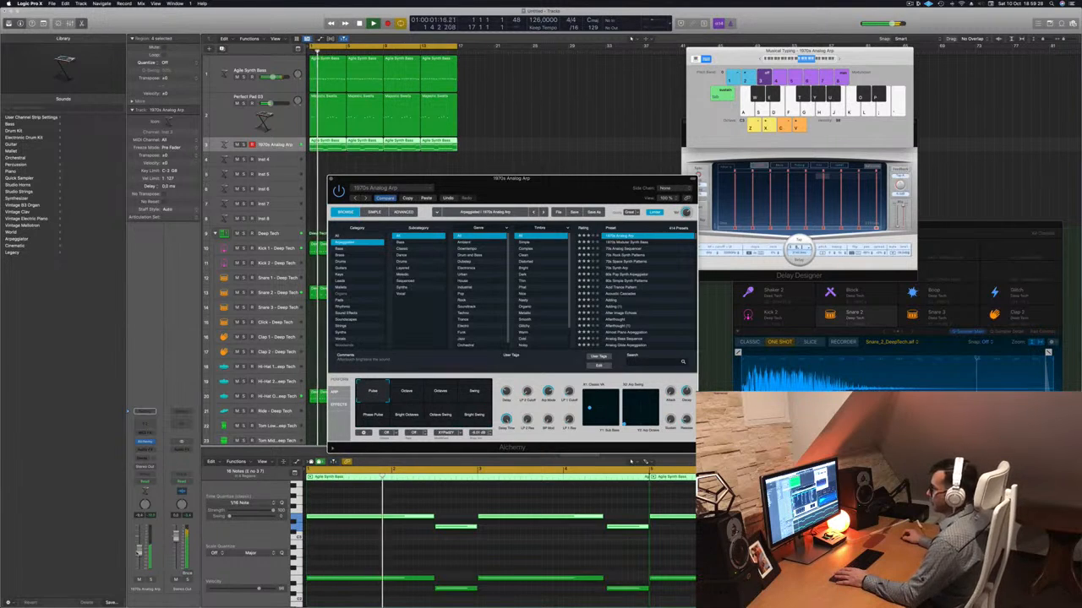
drag(139, 552, 140, 554)
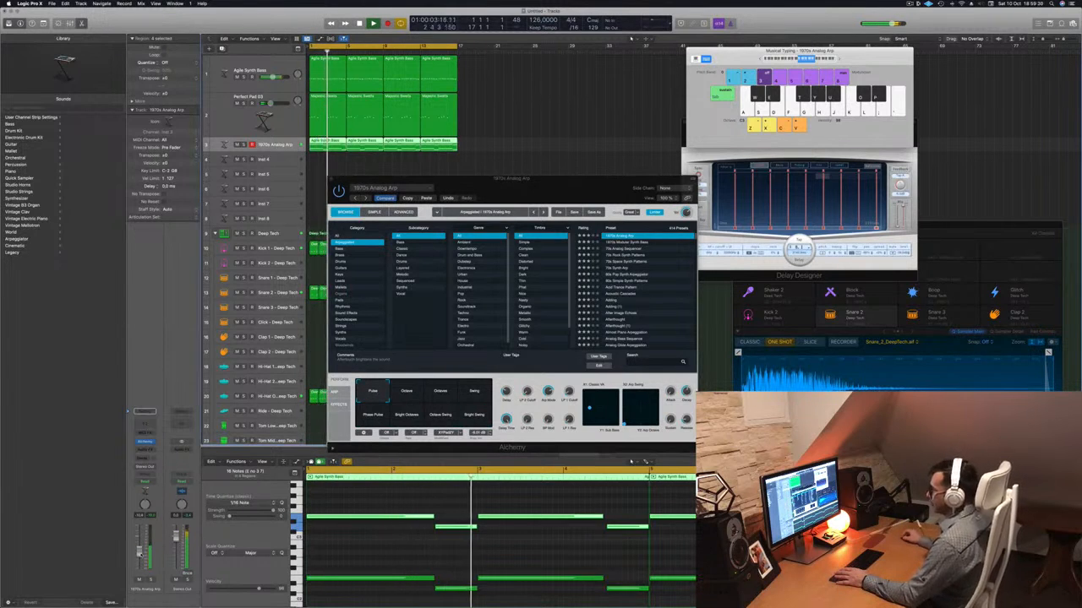
Audition the Arpeggiated presets from Happy Splashes through Hi-Bells on the arp track while the loop plays.
drag(557, 178, 594, 149)
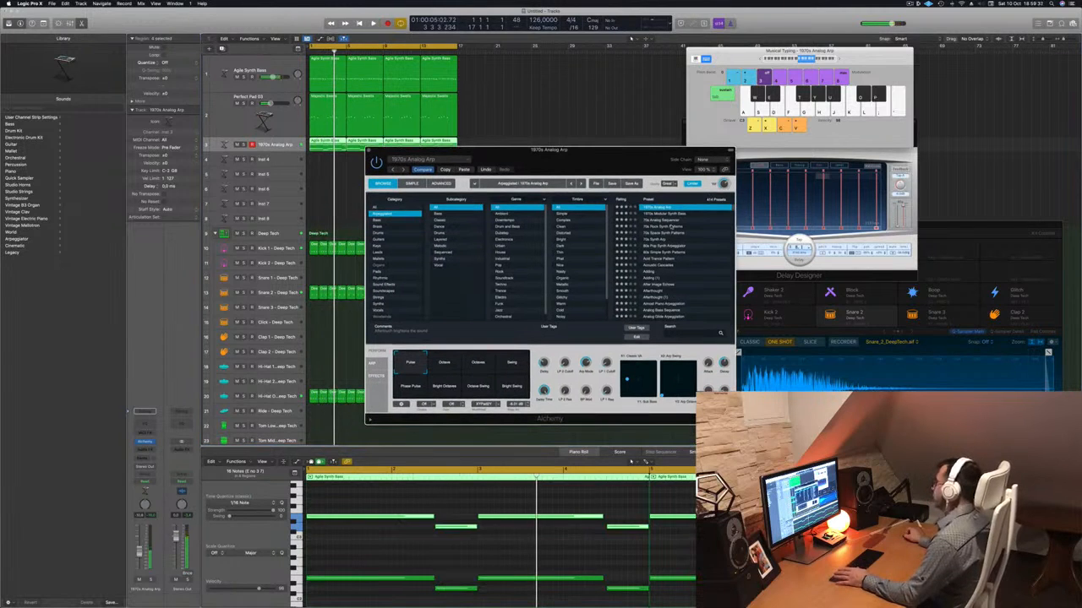
scroll(672, 226, down, 10)
click(655, 246)
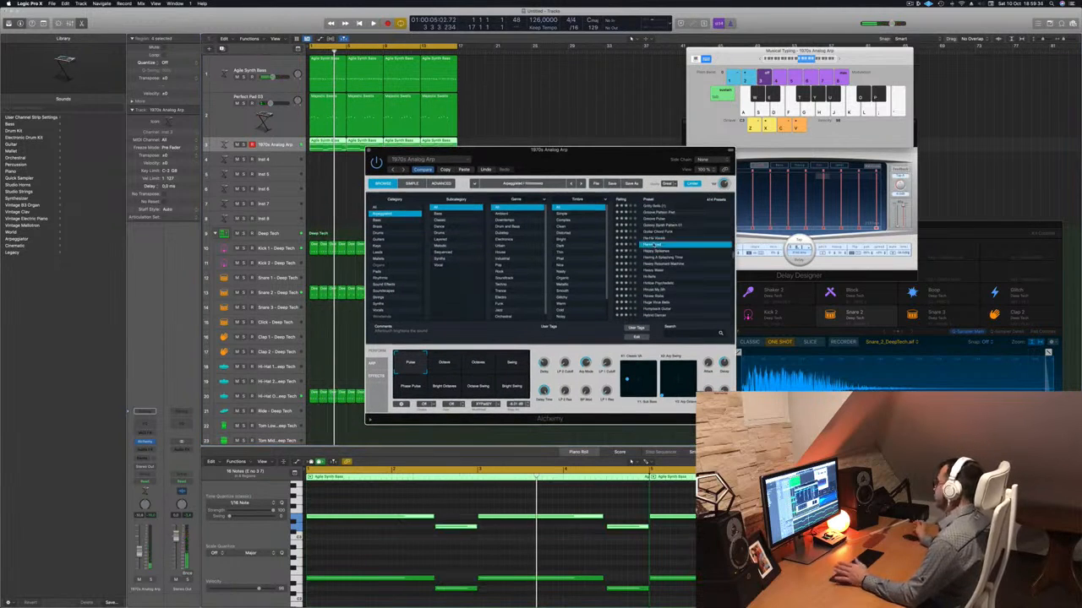
drag(585, 161, 524, 156)
key(space)
click(606, 247)
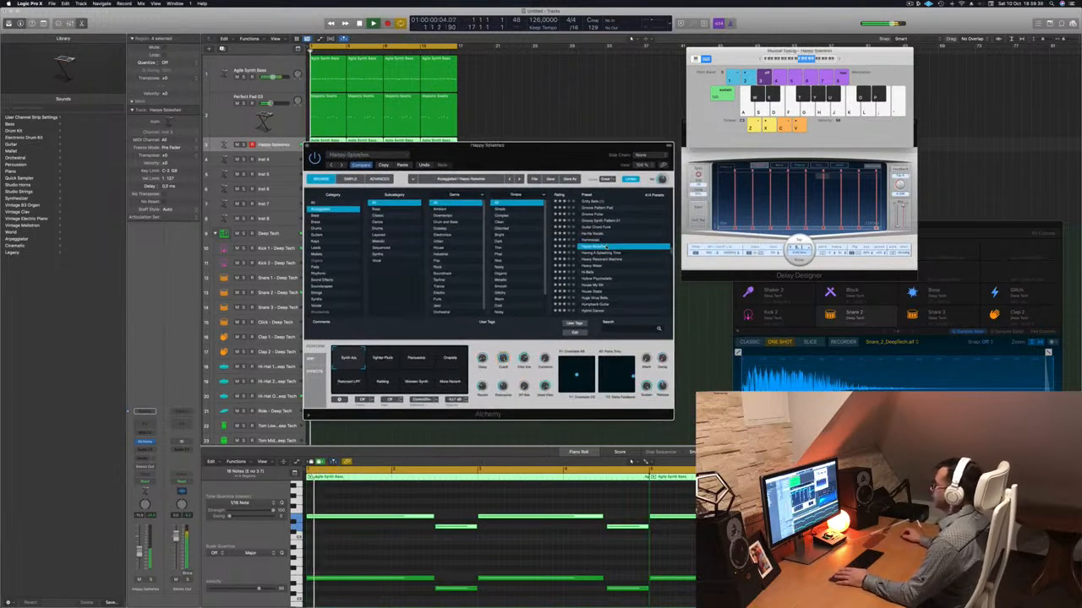
drag(562, 173, 572, 172)
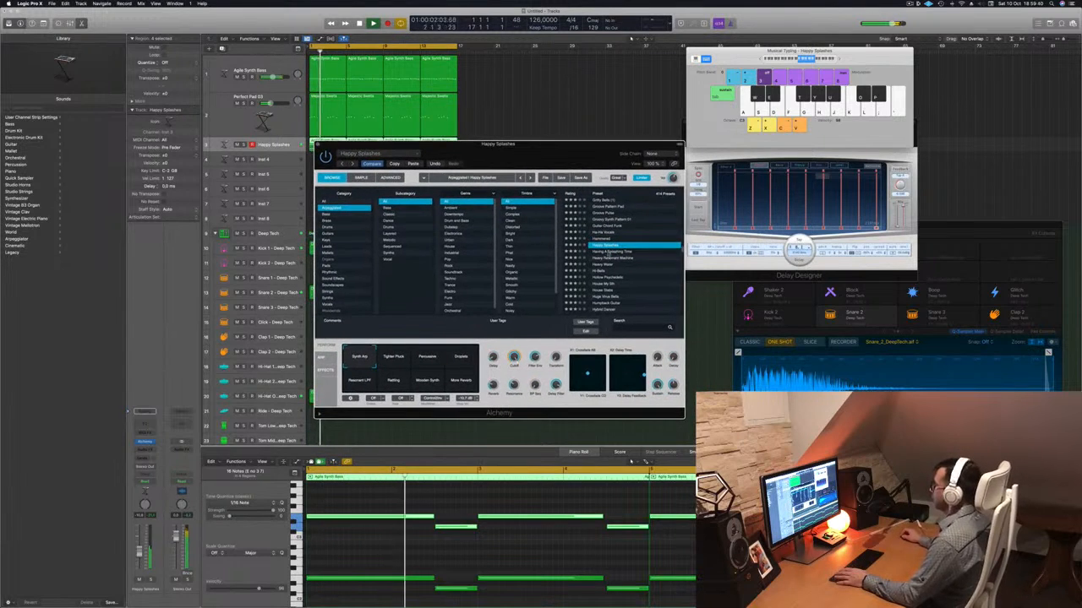
click(606, 253)
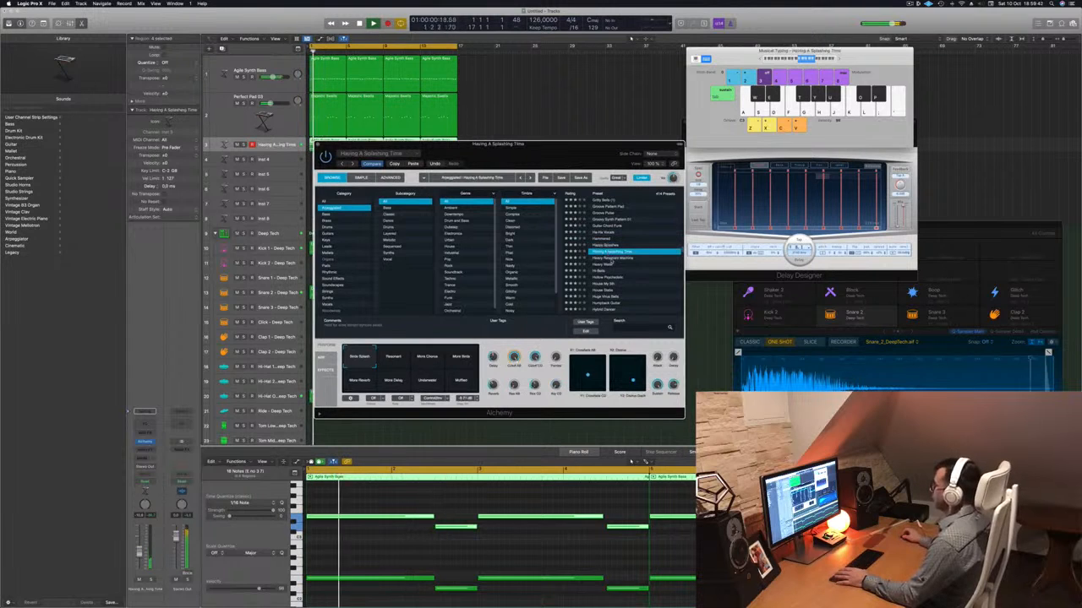
click(607, 258)
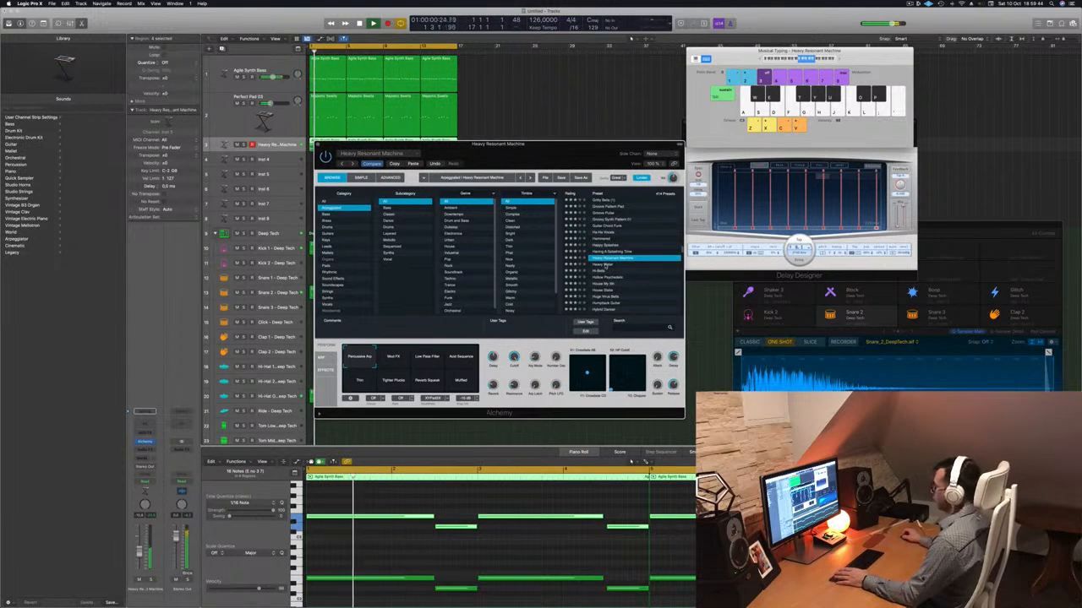
click(605, 265)
click(611, 271)
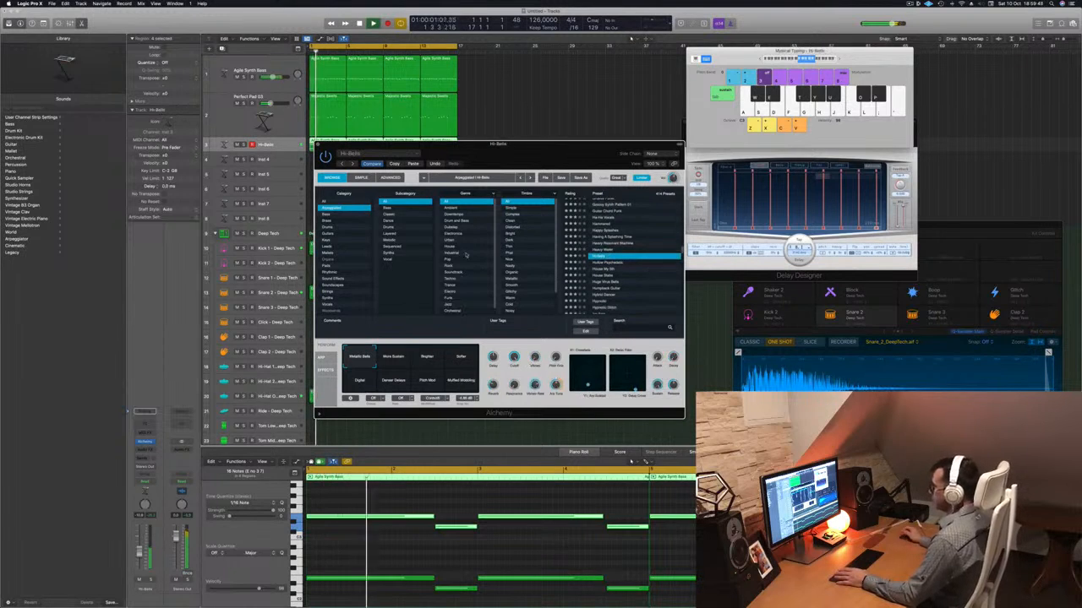
Filter the Arpeggiated presets to the Bass subcategory and audition them from Anthemic Arpeggiation through Layered Bass Arpeggiation.
click(389, 207)
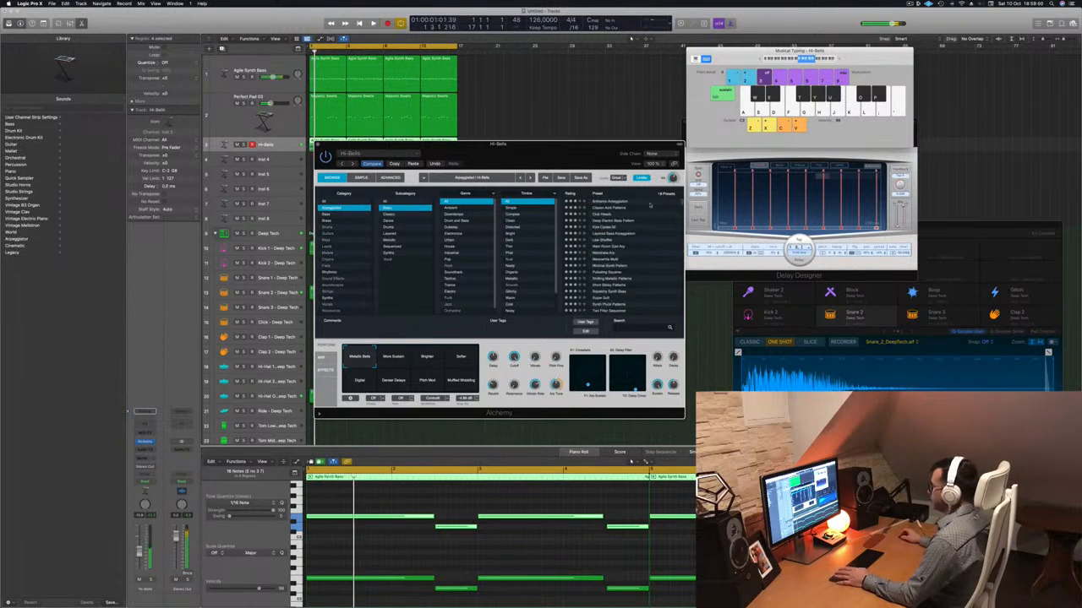
click(624, 202)
drag(590, 167, 646, 188)
key(space)
click(670, 207)
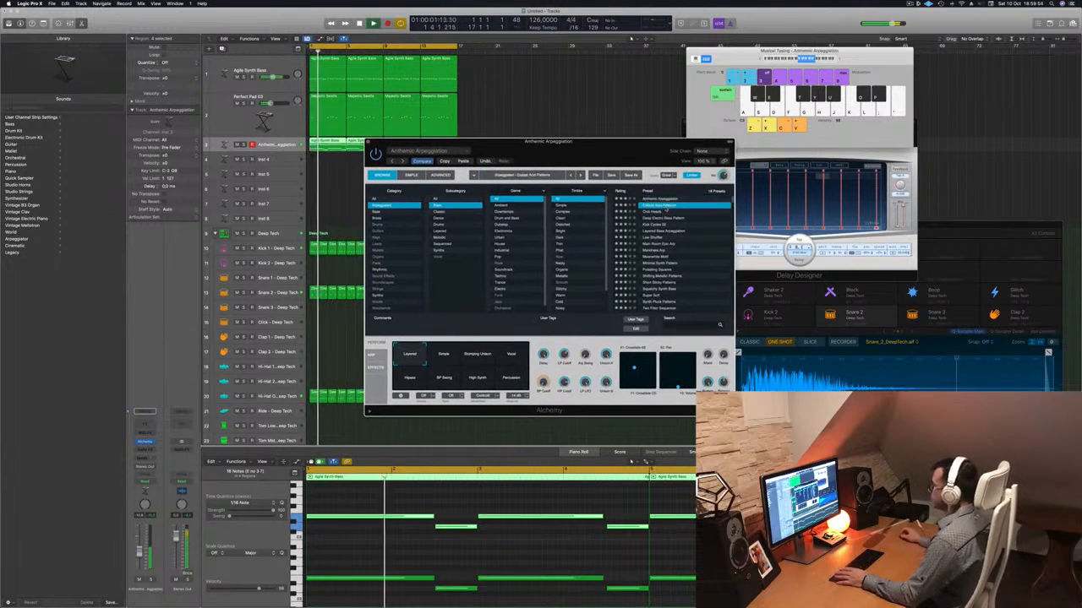
drag(610, 162, 644, 179)
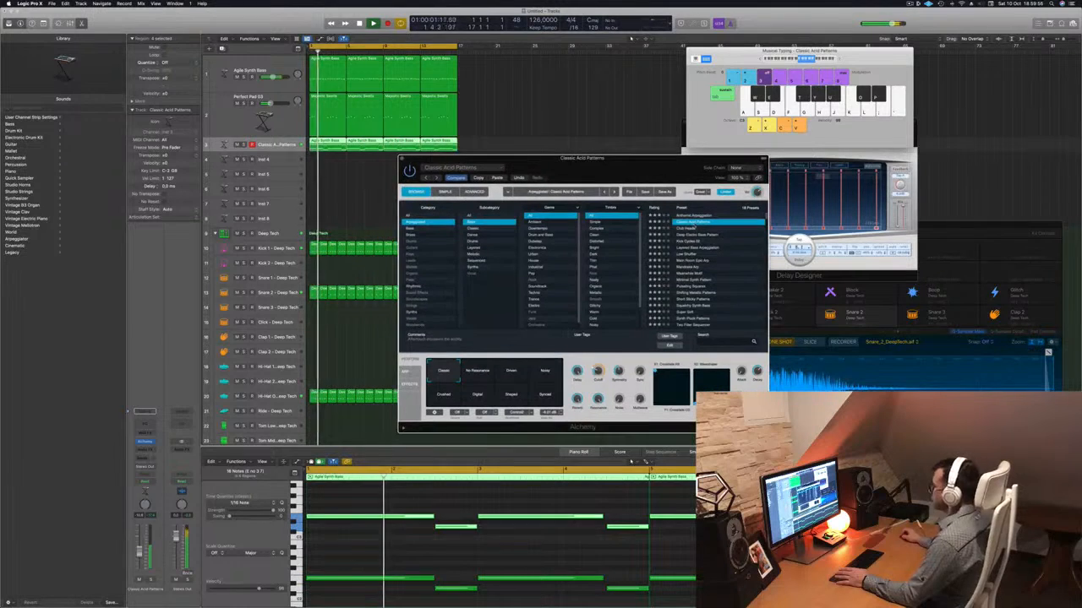
click(686, 228)
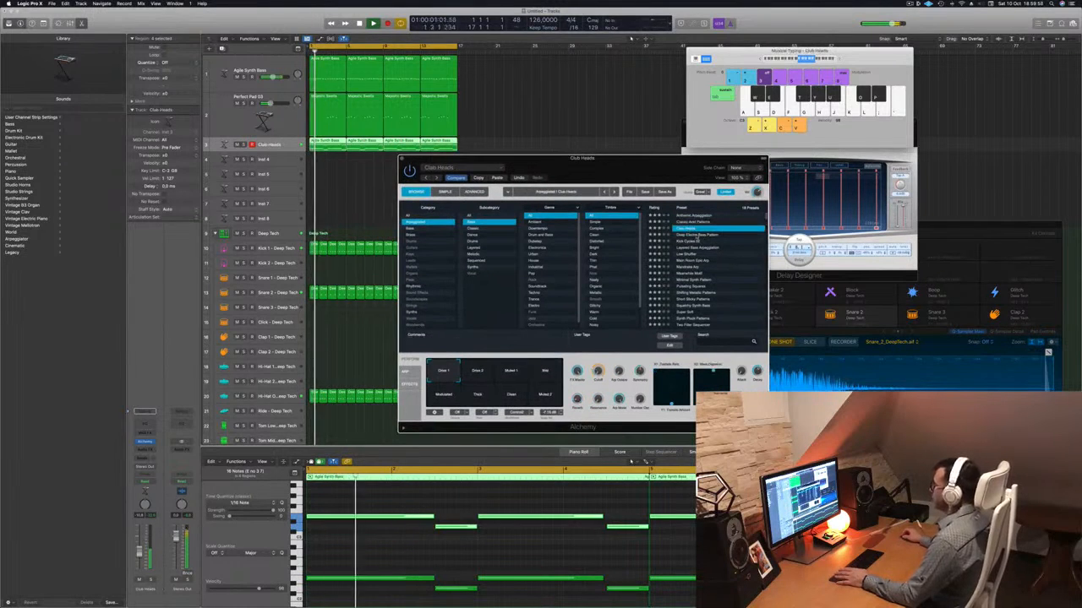
click(702, 236)
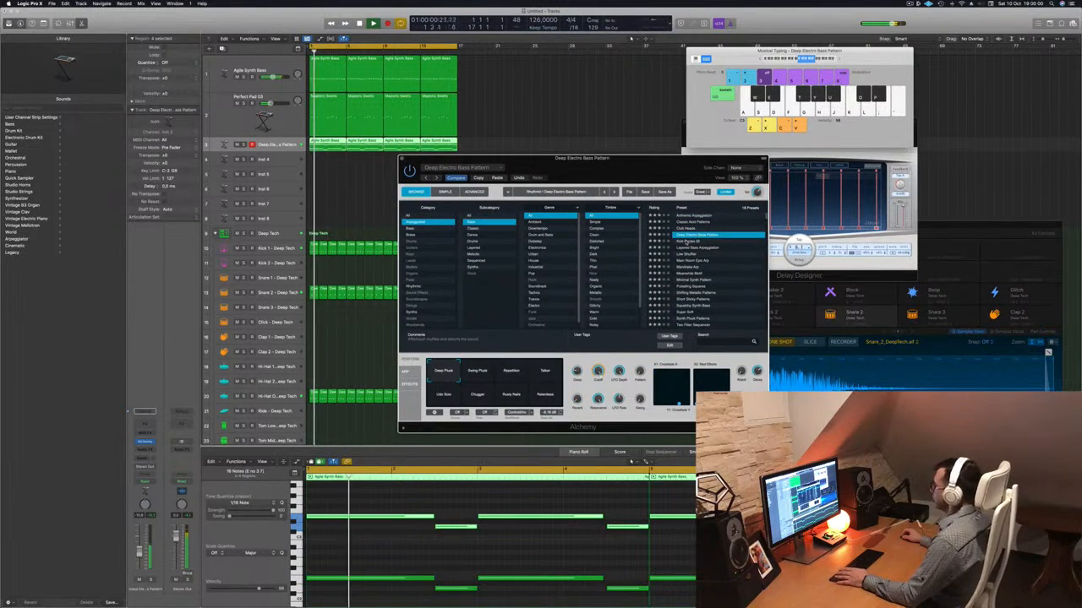
click(702, 243)
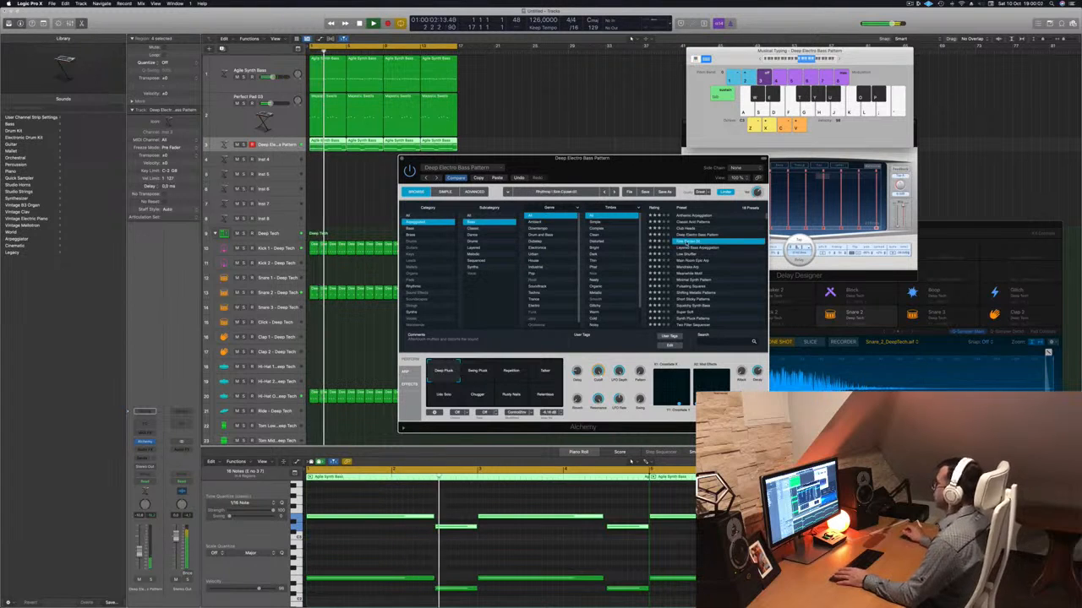
click(699, 248)
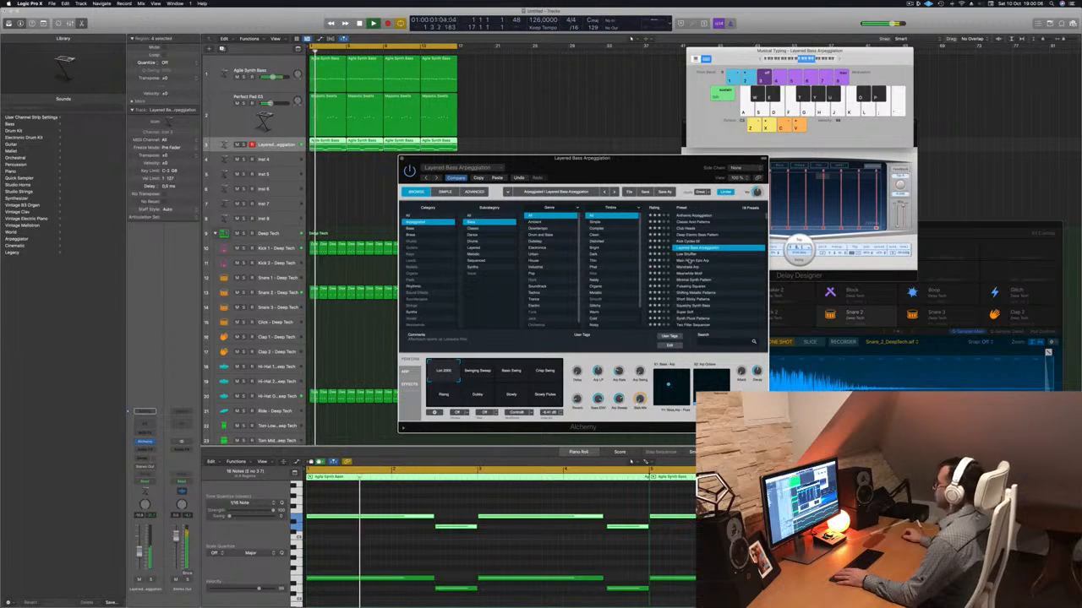
Load the Low Shuffler preset and replay the loop to hear it in the mix.
click(689, 256)
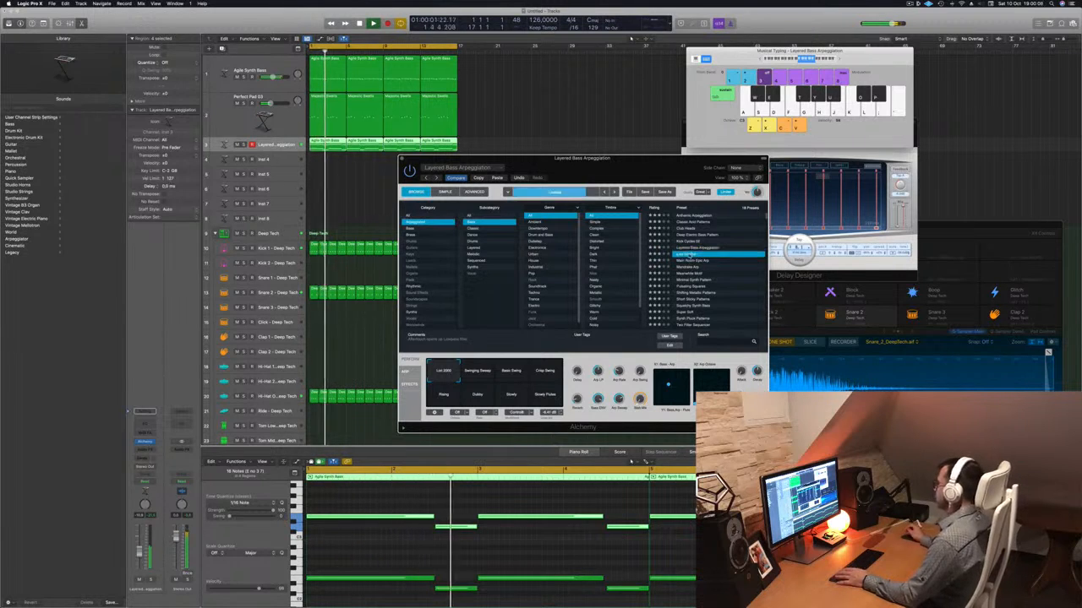
key(space)
key(space)
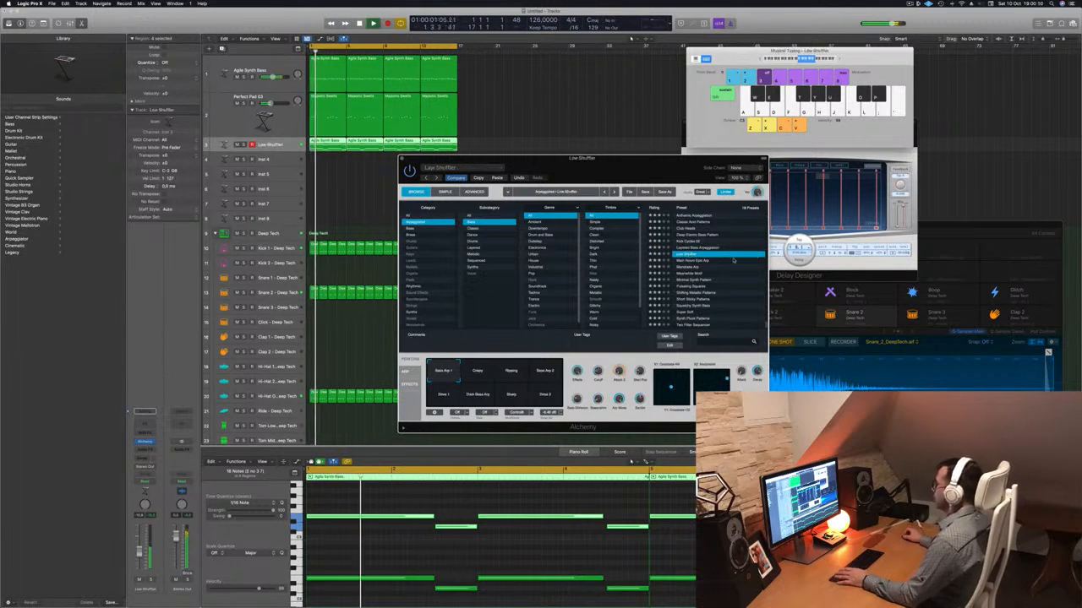
drag(625, 167, 617, 140)
key(space)
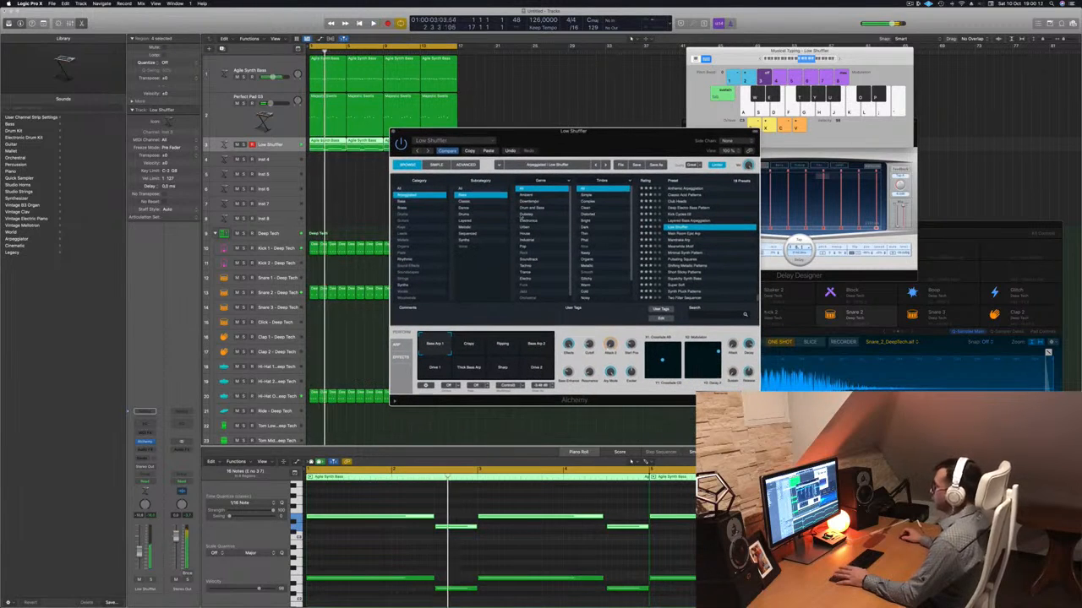
key(space)
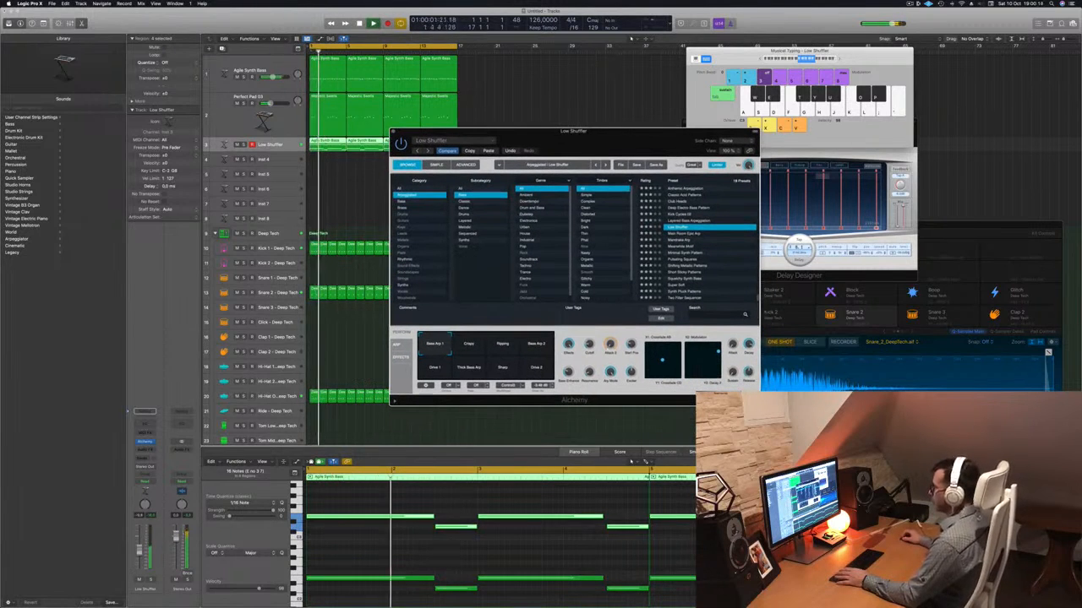
Solo the Low Shuffler track to hear it alone, unsolo it, and replay the loop from the beginning.
click(284, 145)
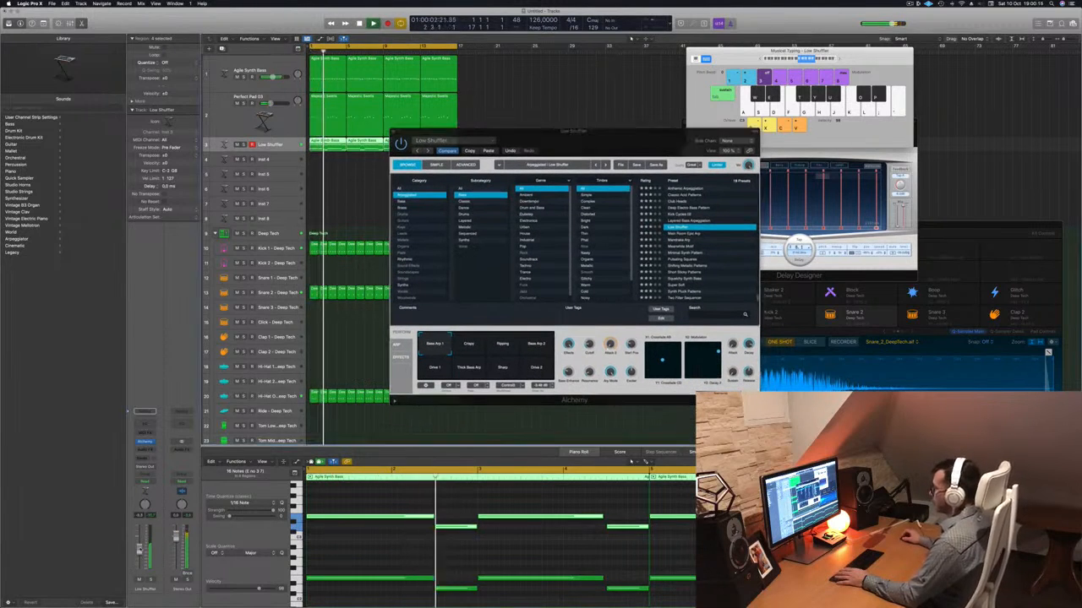
click(152, 580)
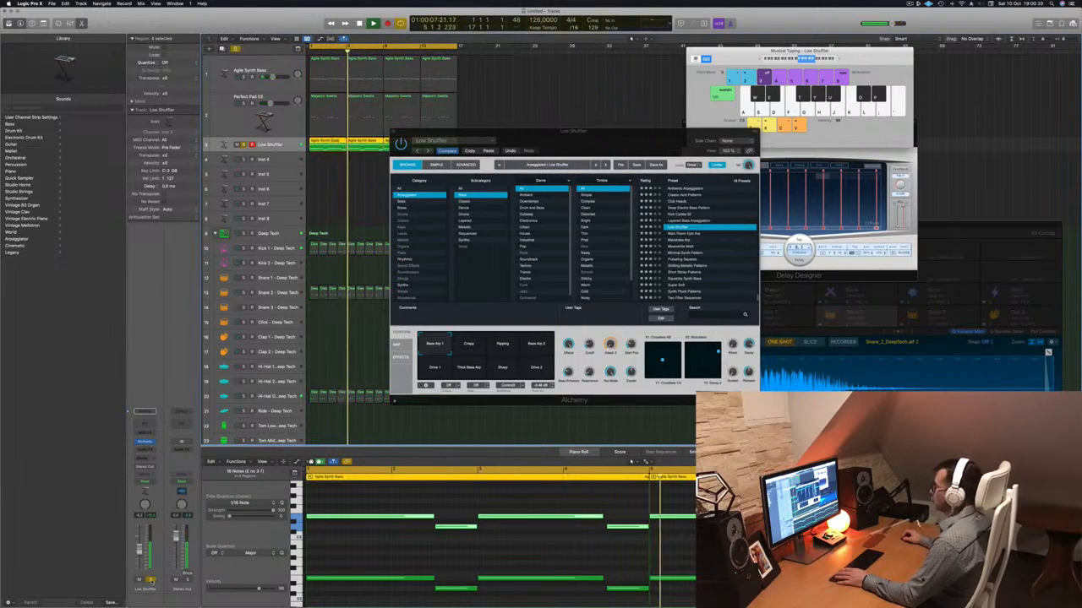
click(151, 581)
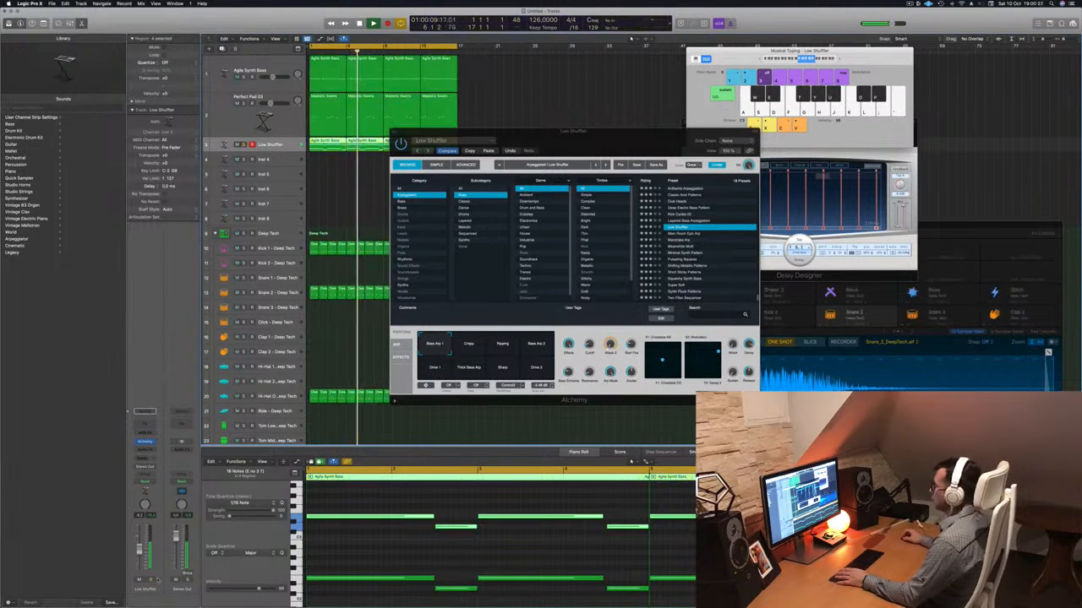
key(space)
key(Return)
key(space)
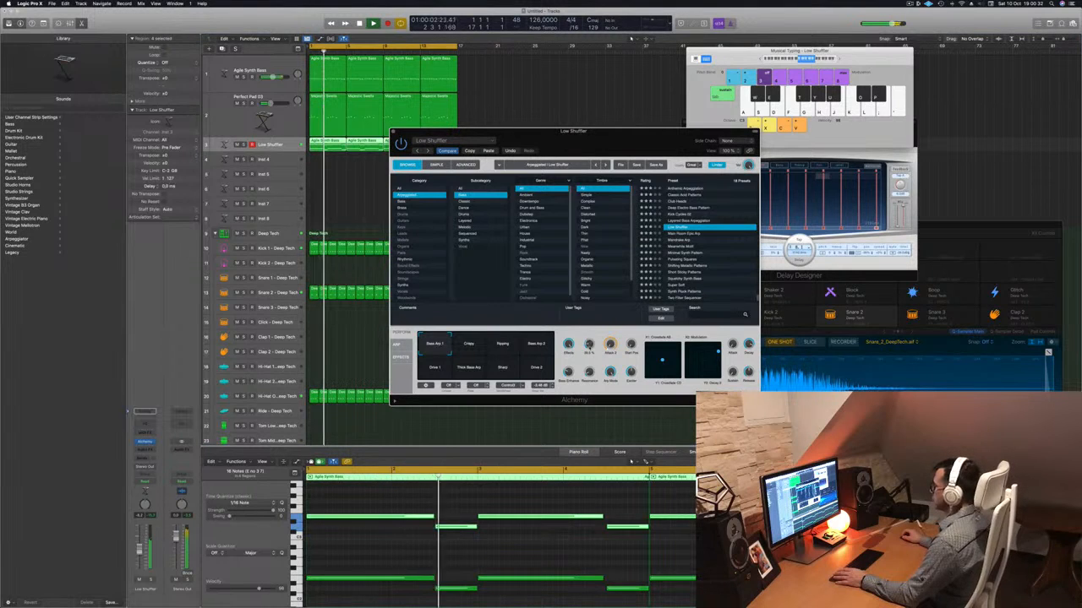
Mute the Agile Synth Bass track and audition Low Shuffler's snapshots, including Bass Arp 2, Drive 1, Bass Arp 1, Thick Bass Arp and Drive 2.
click(469, 345)
click(498, 346)
click(527, 344)
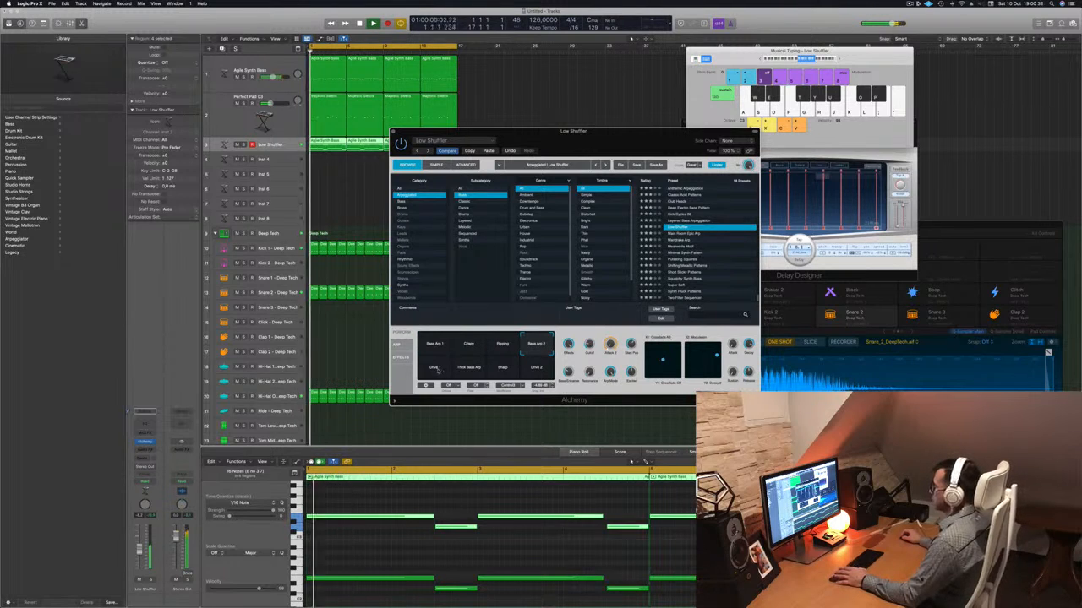
key(s)
click(150, 581)
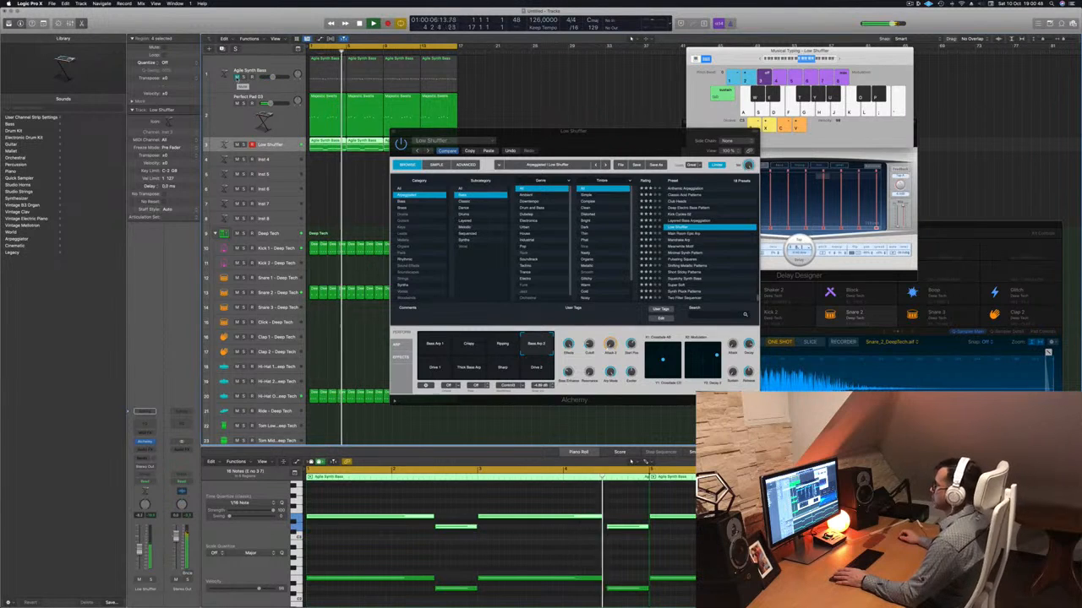
click(435, 345)
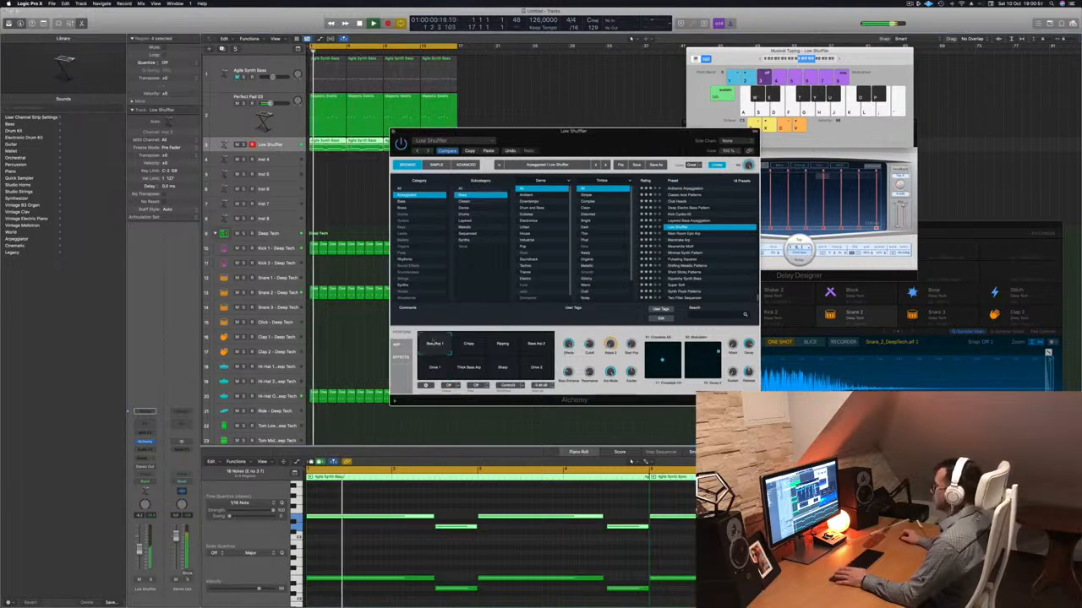
click(472, 368)
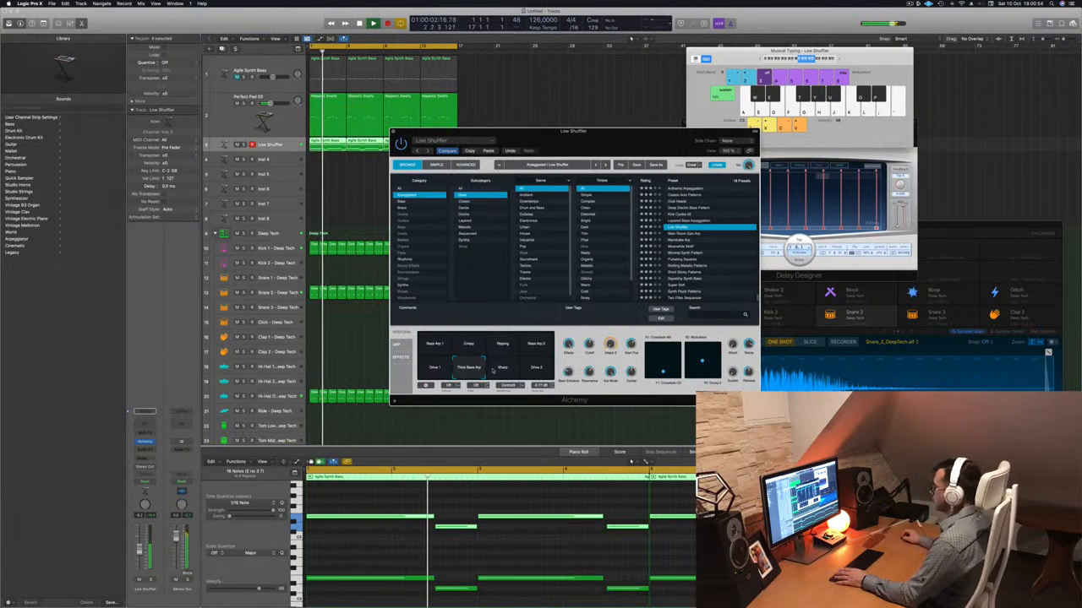
click(543, 371)
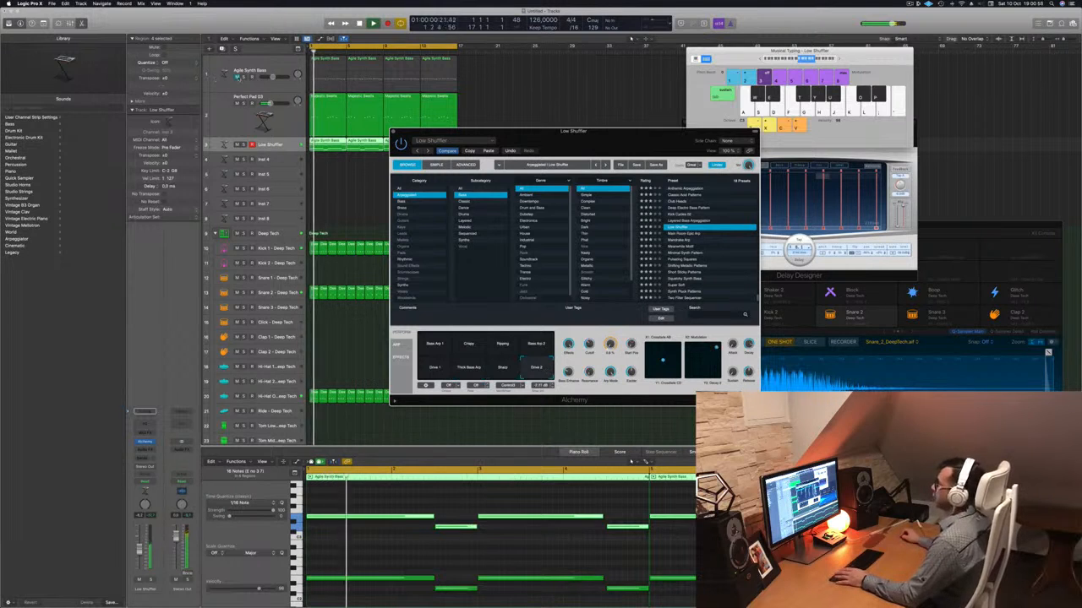
Unmute the Agile Synth Bass track and load the Main Room Epic Arp preset on the arp track.
click(285, 145)
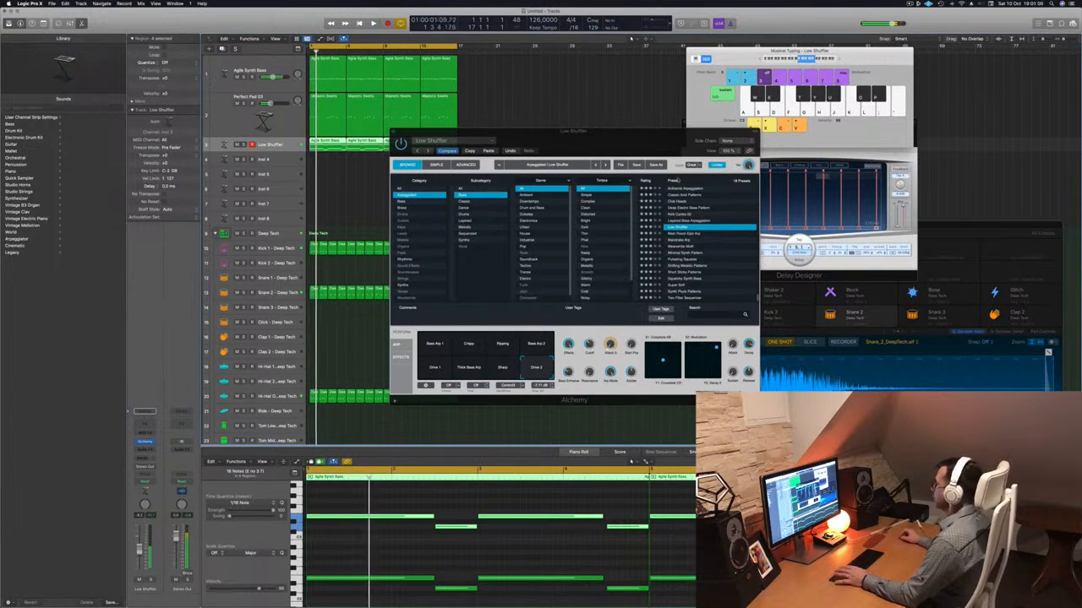
click(676, 234)
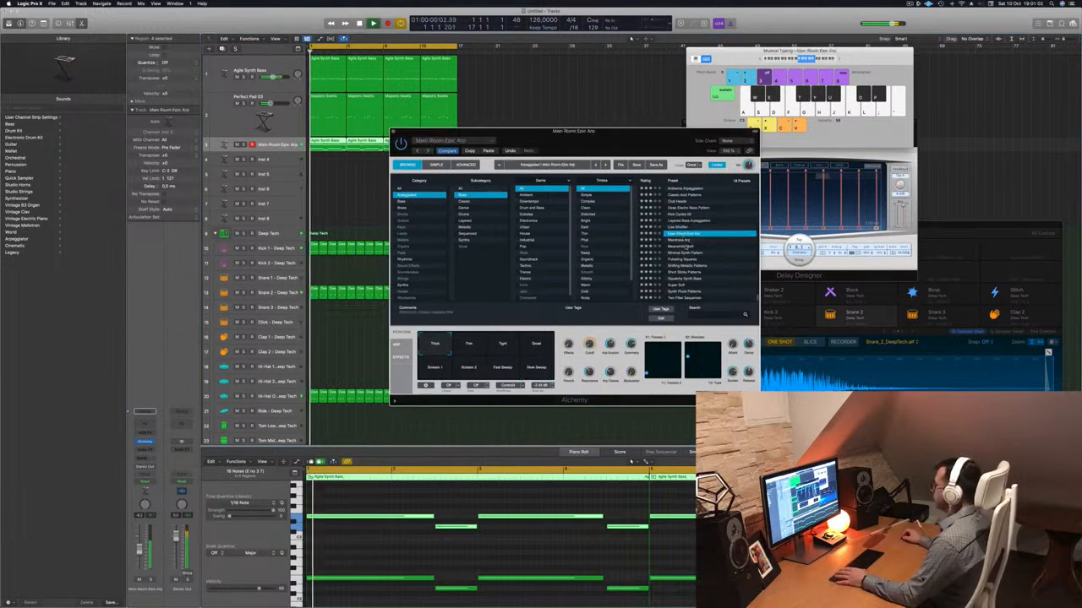
Load the Mandrake Arp preset and audition its snapshots, including Dark & Short, High Bounce, FX Arp, Cascade, Pulse Wave and Dark, ending on Analog.
click(677, 240)
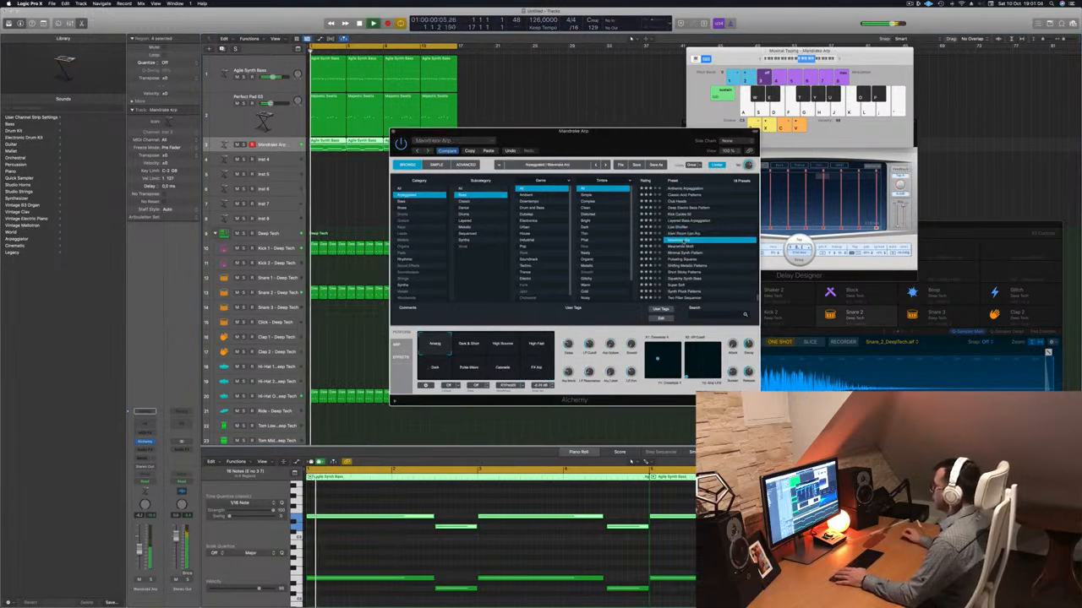
mouse_move(598, 140)
mouse_down()
mouse_move(620, 122)
mouse_move(633, 130)
mouse_move(607, 149)
mouse_up()
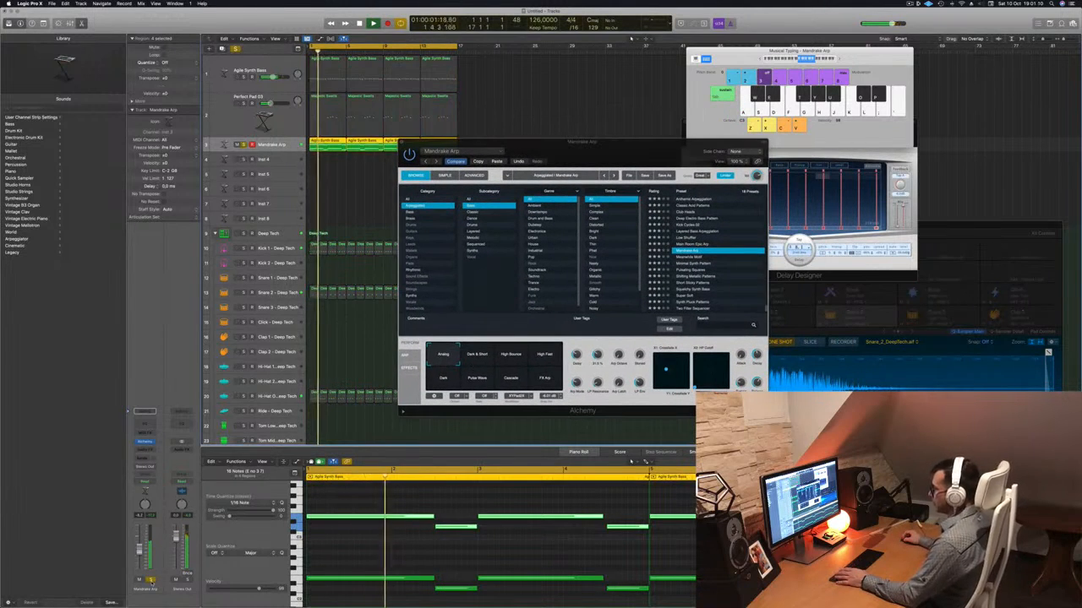
click(482, 359)
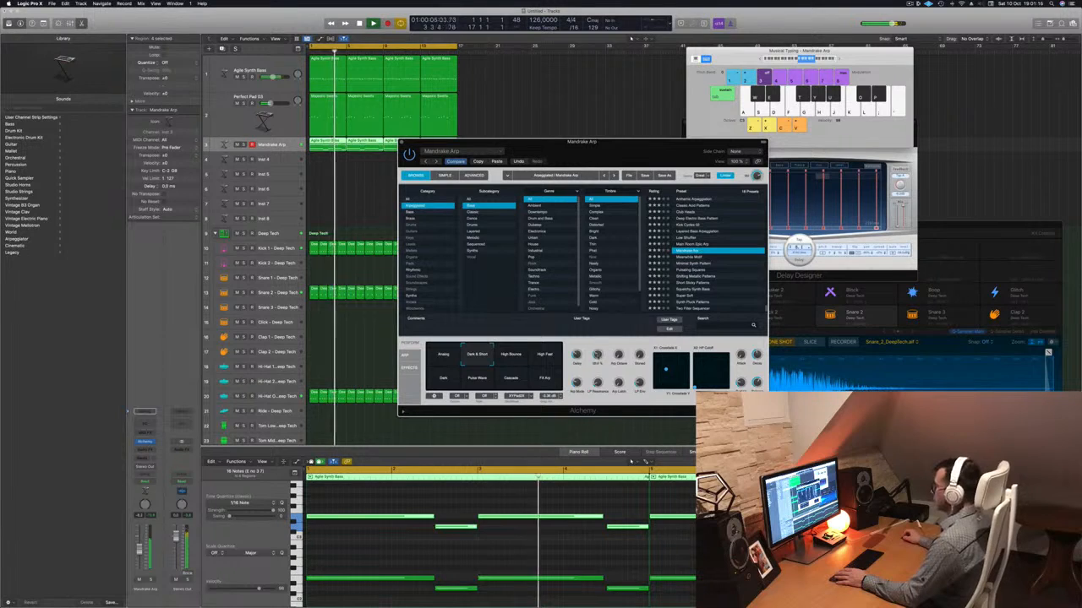
click(513, 358)
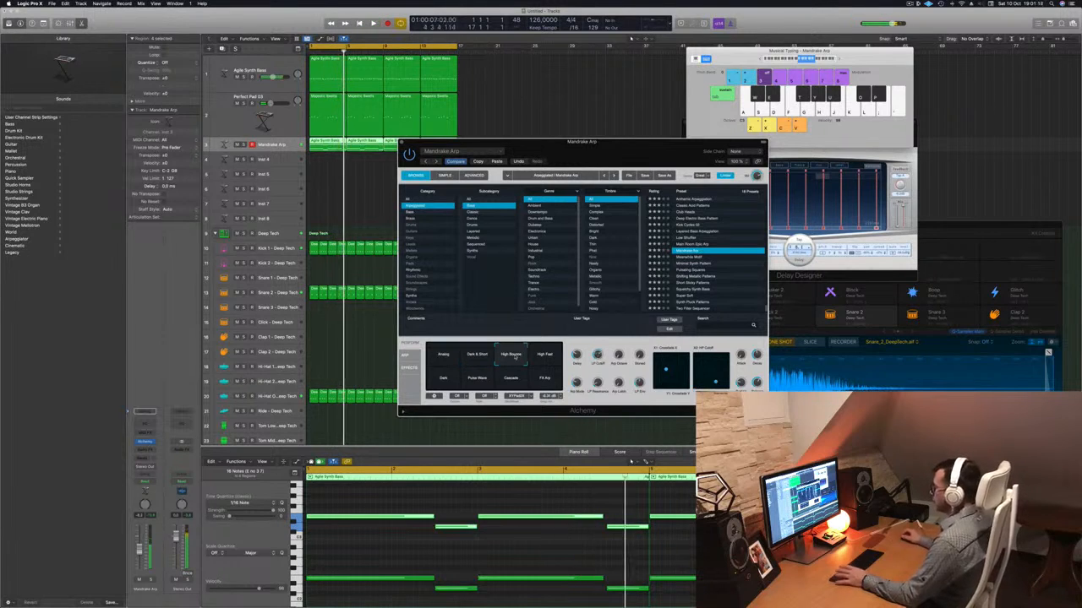
click(545, 359)
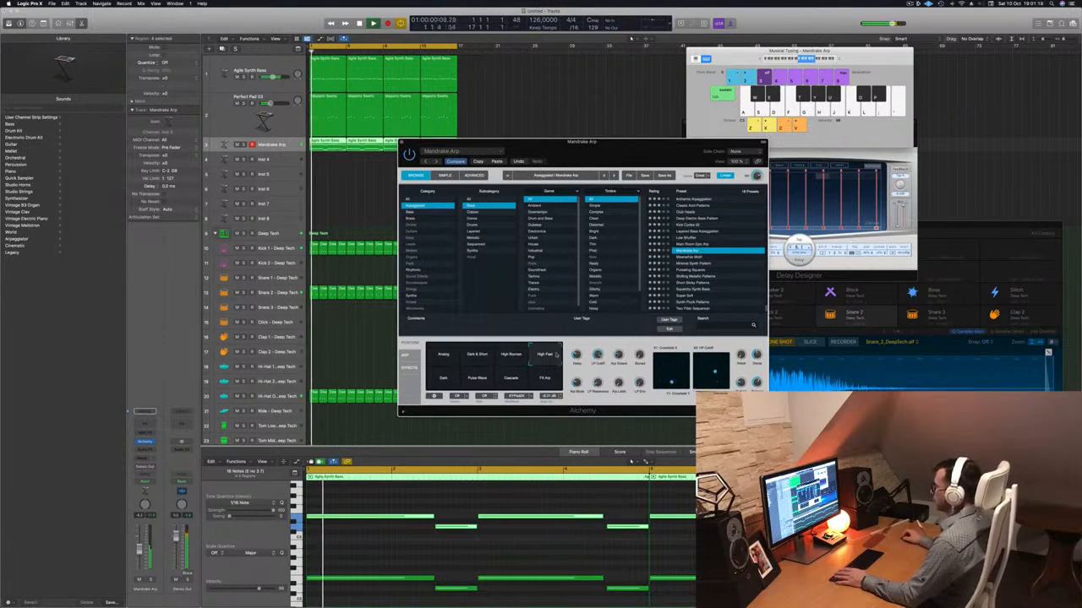
click(509, 380)
click(476, 382)
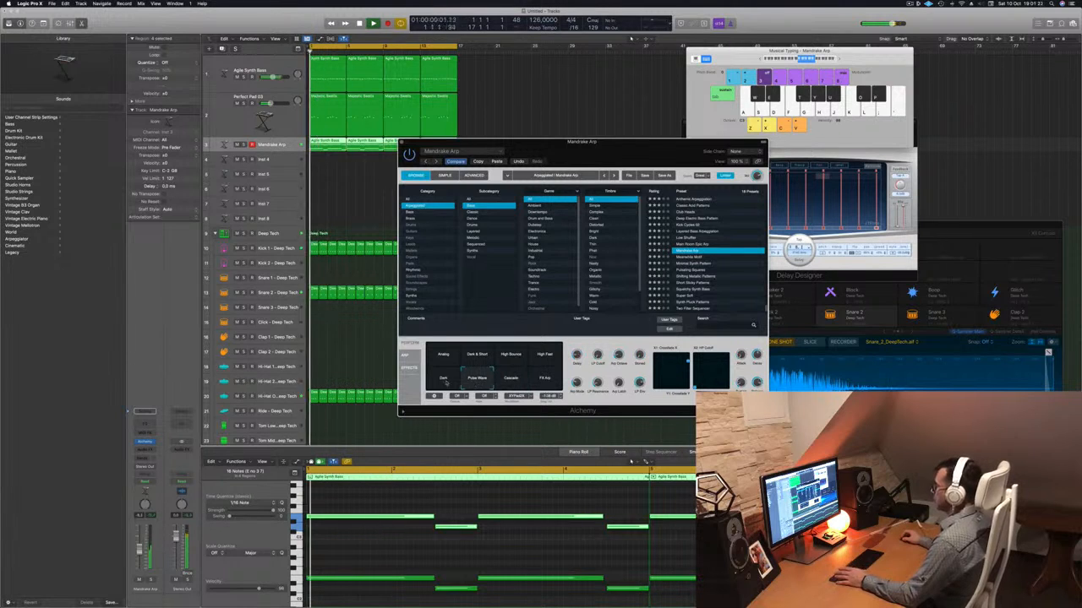
click(445, 380)
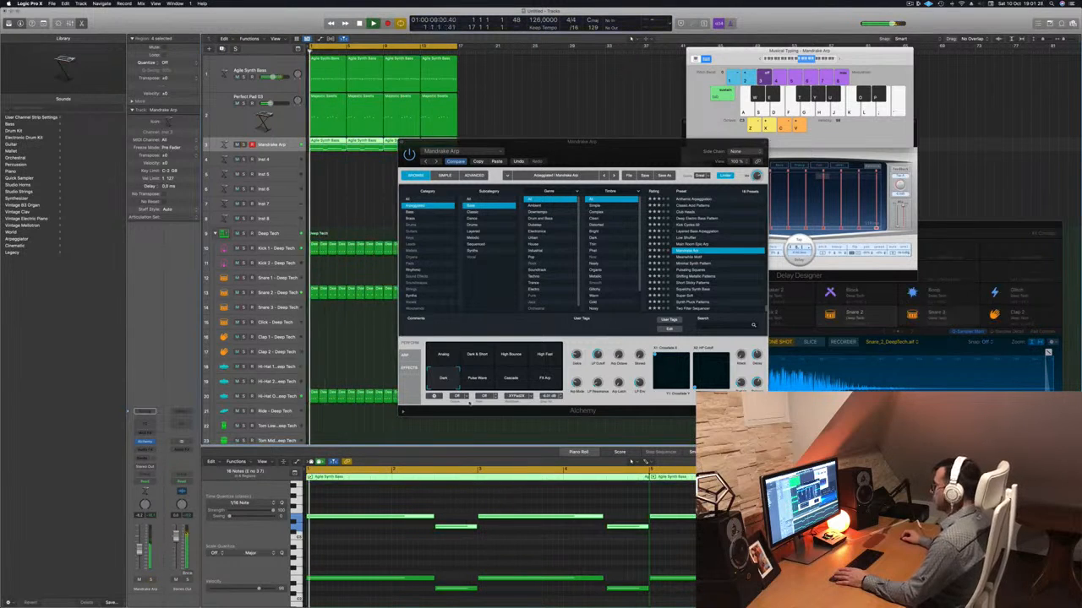
click(443, 354)
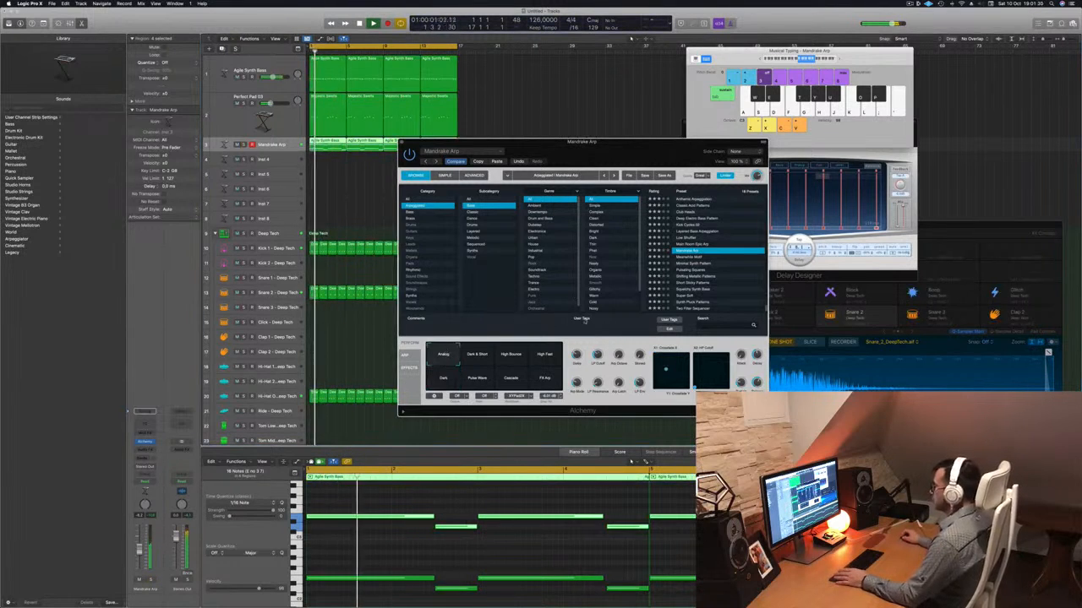
Replay the loop from the beginning to hear Mandrake Arp's Analog snapshot in the mix.
key(Return)
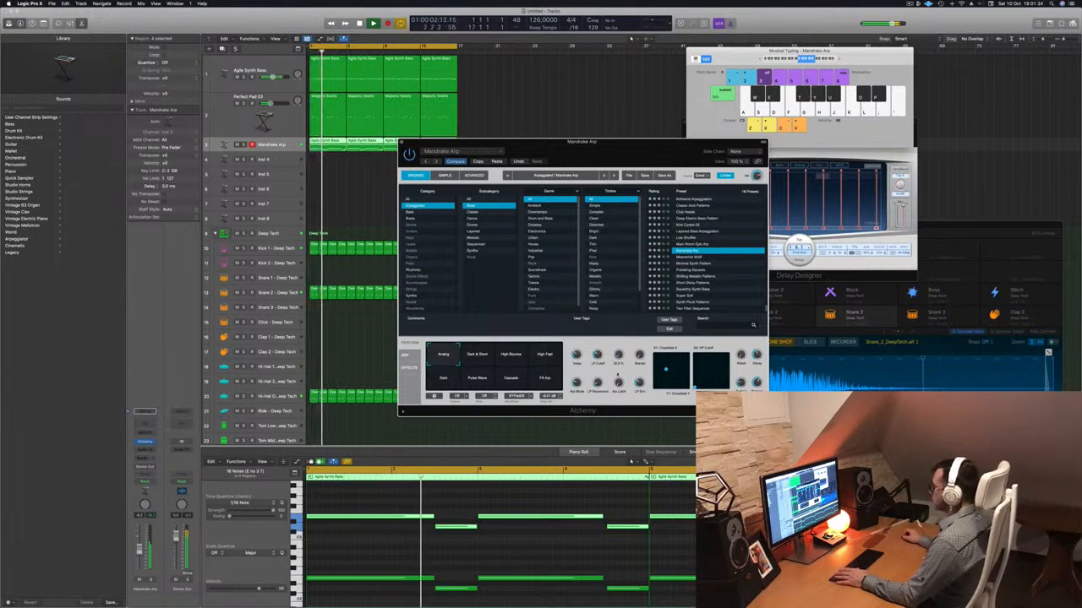
key(Return)
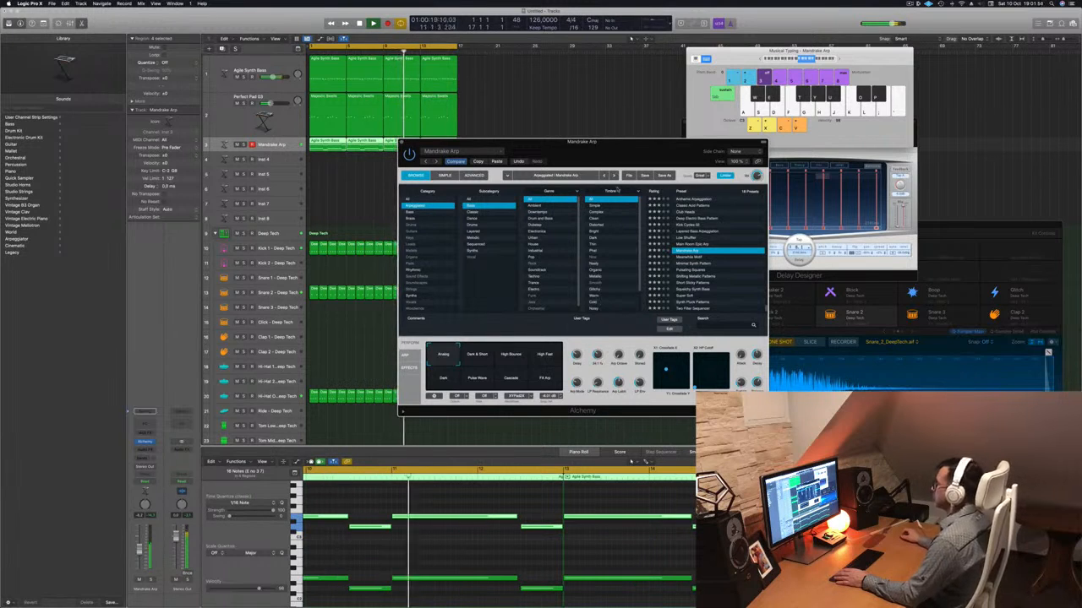
drag(634, 142, 624, 147)
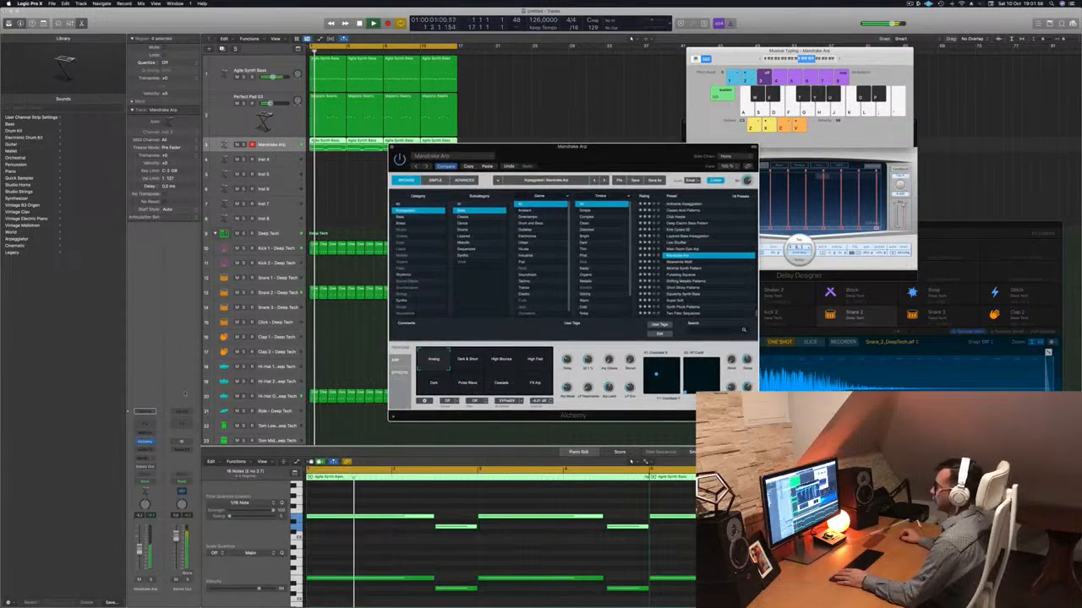
Add a Channel EQ to the Mandrake Arp track and enable its low cut at about 100 Hz.
click(145, 423)
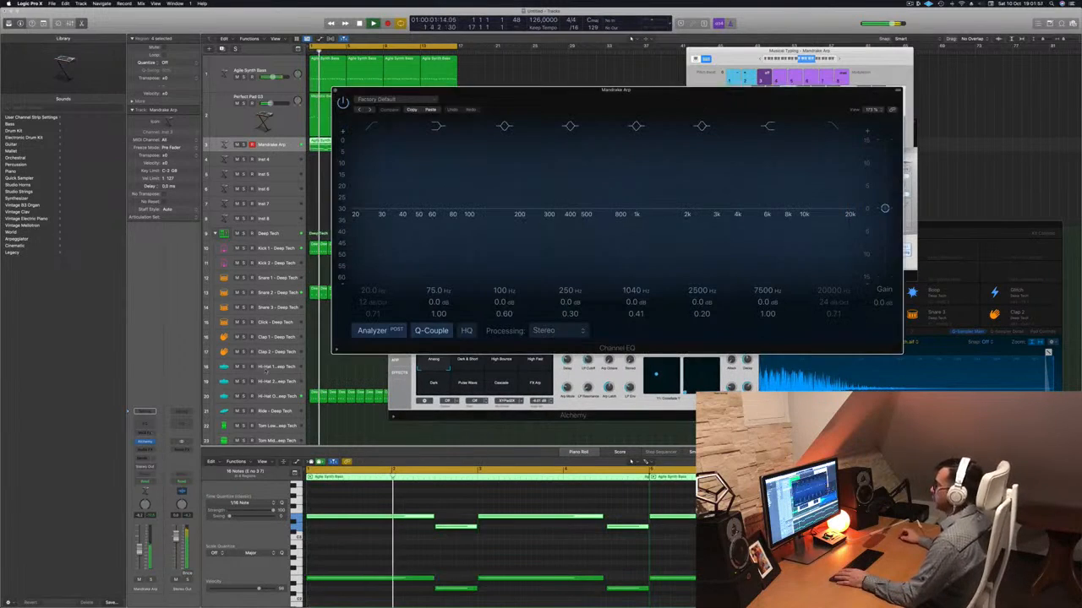
click(372, 127)
drag(406, 189, 473, 213)
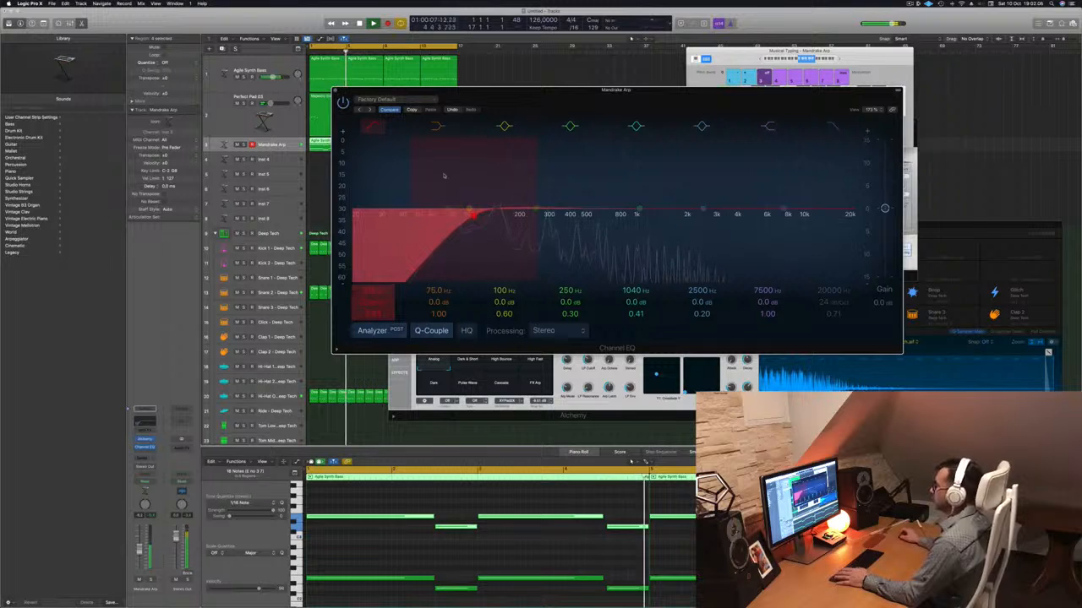
click(335, 91)
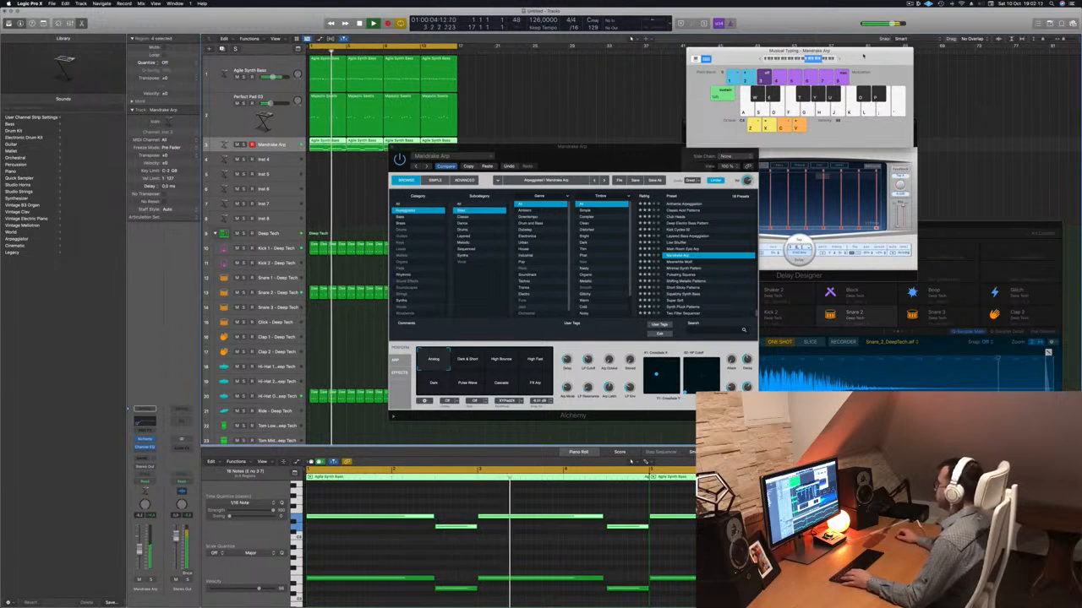
Close Musical Typing, show the mixer, and copy the first compressor from the Agile Synth Bass channel to Mandrake Arp after its EQ.
key(super+k)
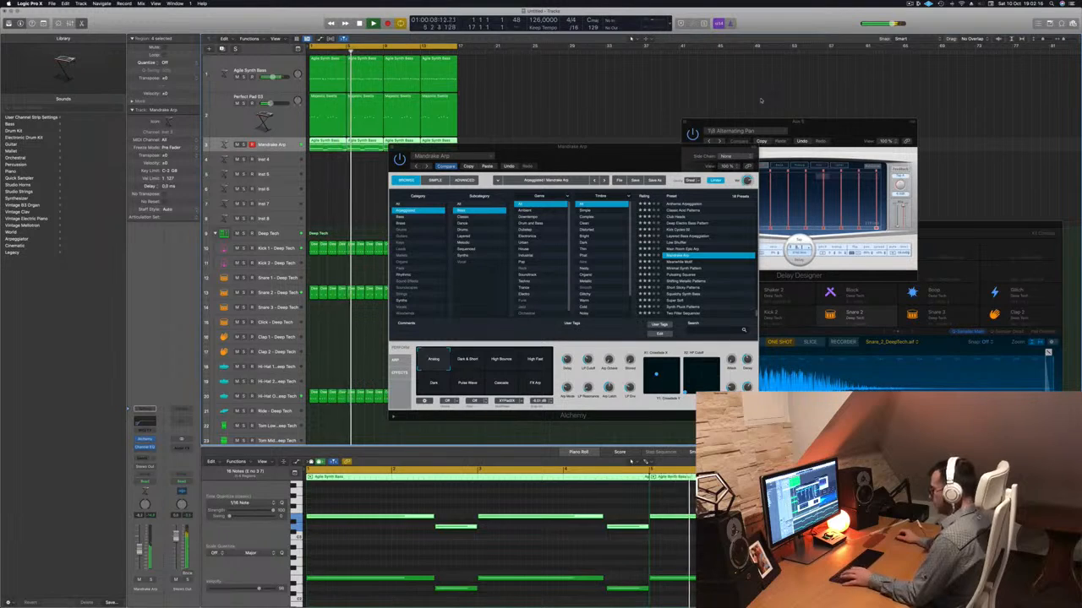
key(x)
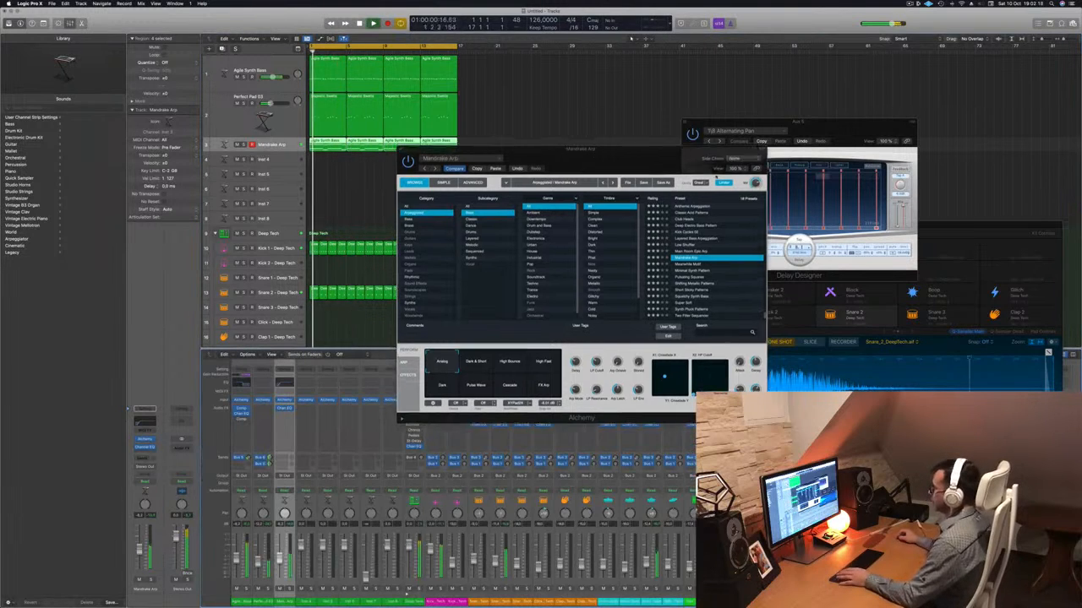
drag(716, 177, 1018, 169)
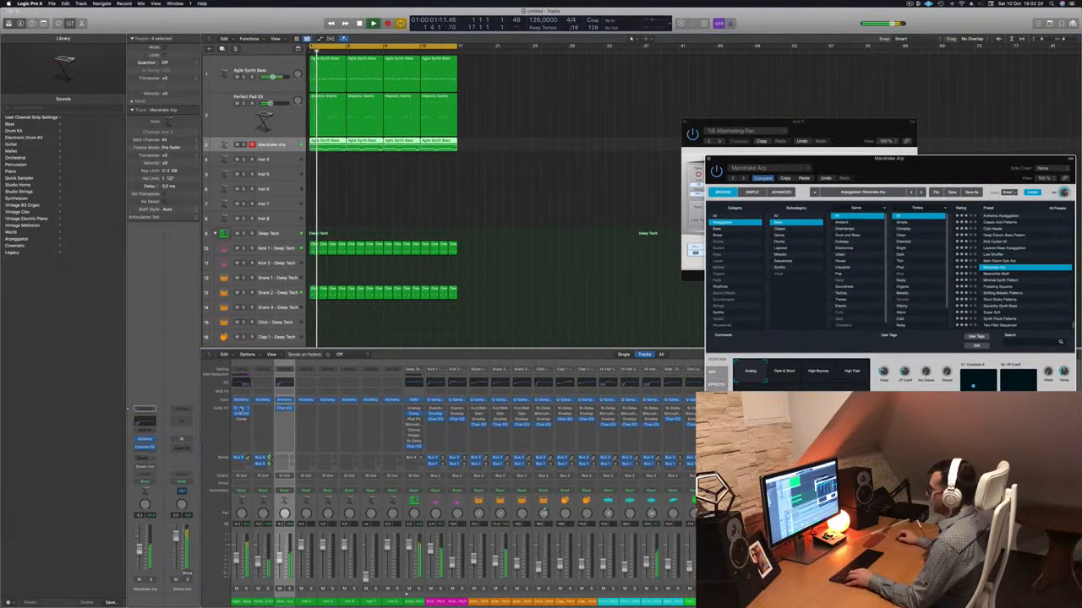
drag(241, 410, 287, 419)
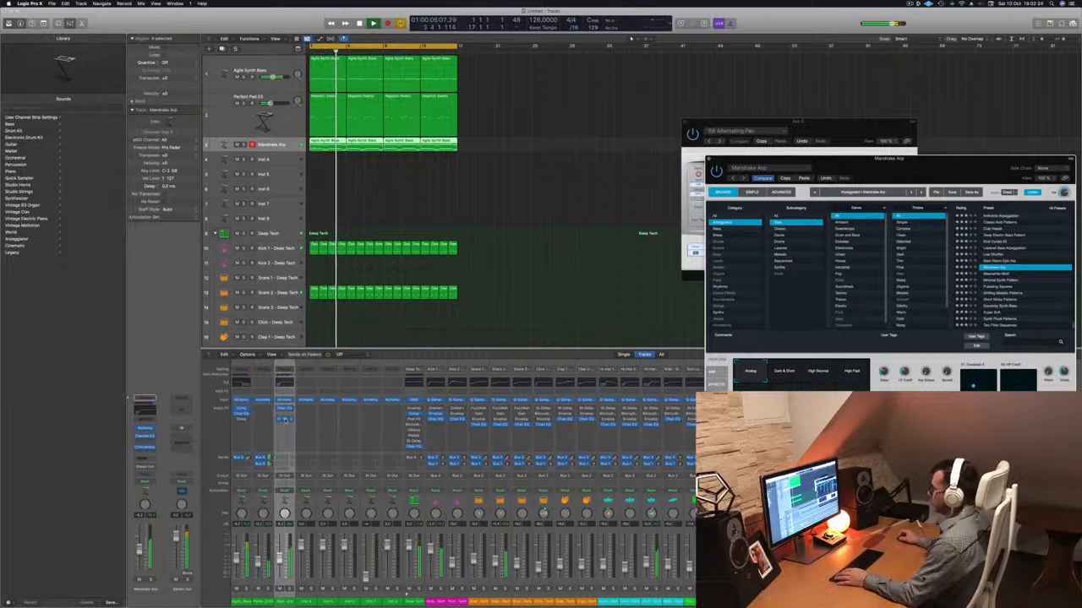
Inspect the copied side-chain compressor on the Mandrake Arp channel, close it, and replay the loop.
click(285, 418)
drag(550, 93, 605, 125)
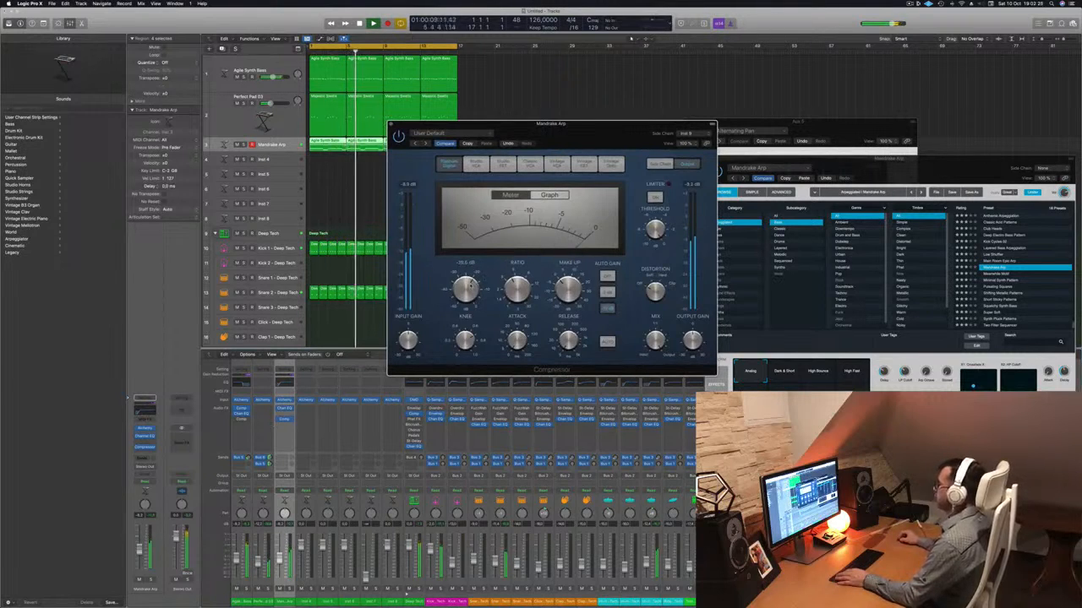
key(super+w)
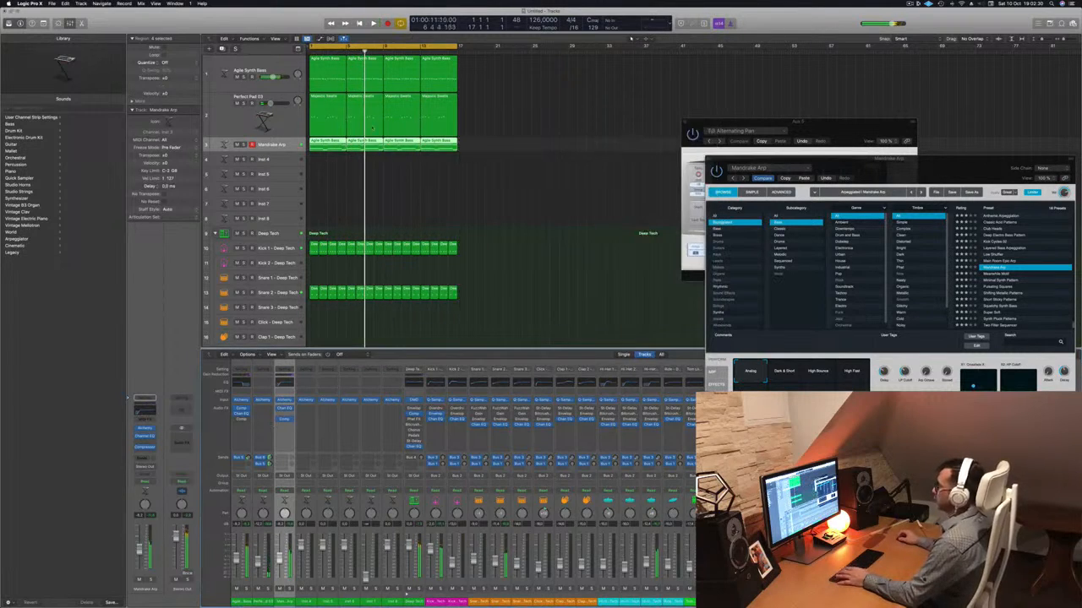
key(Return)
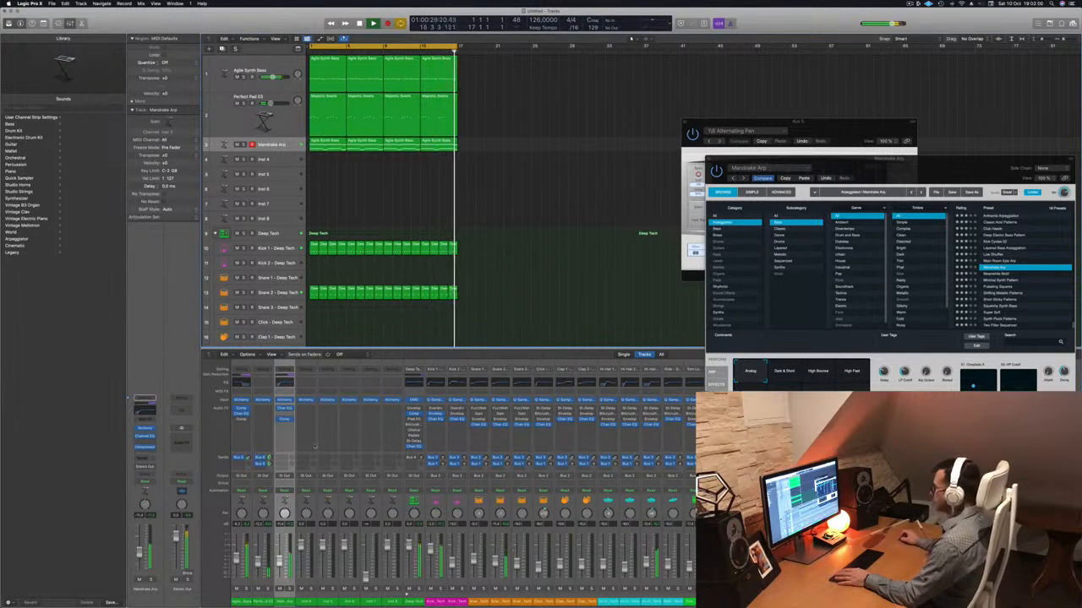
Move the Delay Designer window out of the way and examine Mandrake Arp's arpeggiator settings in Alchemy while the loop plays.
drag(824, 135, 819, 26)
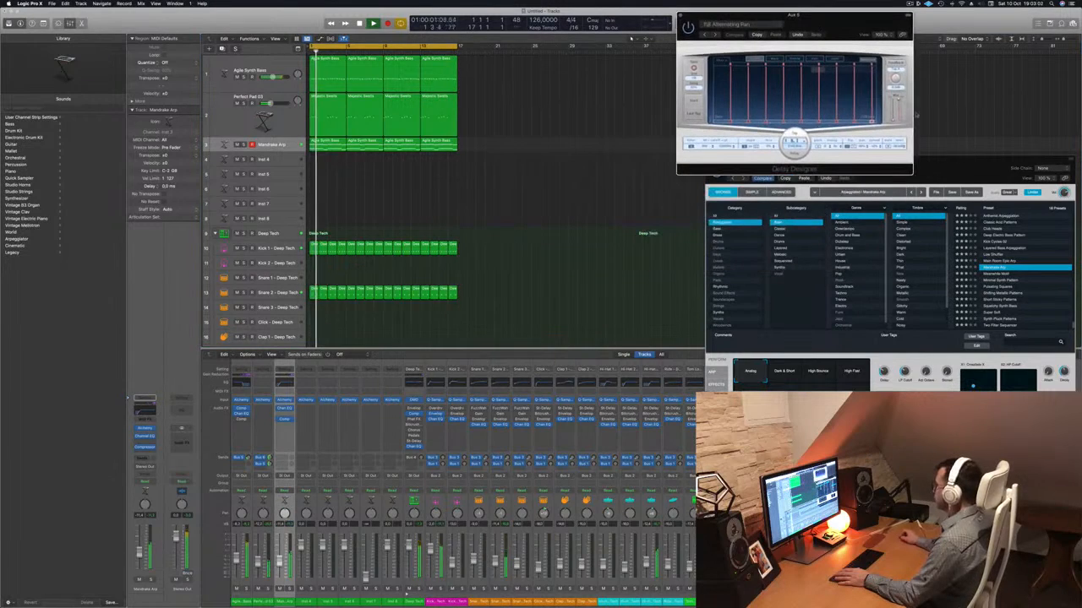
drag(936, 172, 582, 94)
click(356, 304)
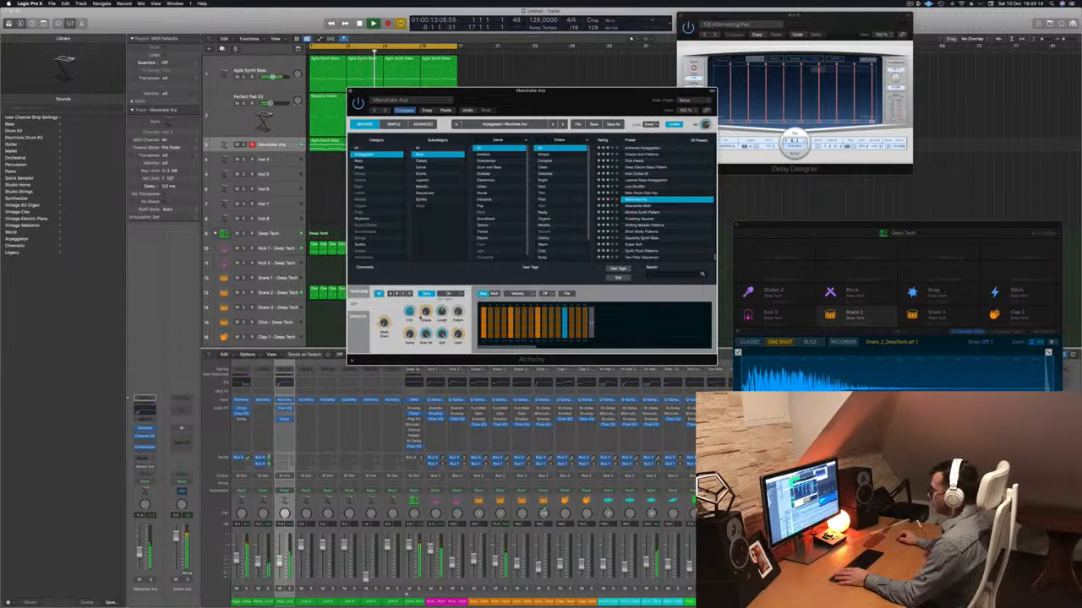
key(space)
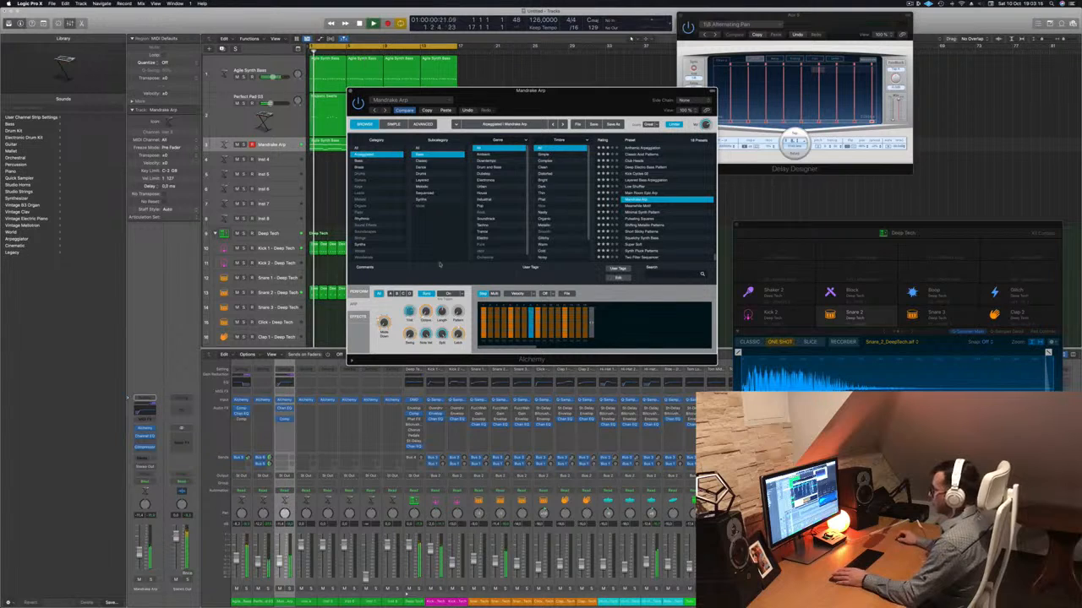
Return Alchemy to the Mandrake Arp performance controls and close the plug-in window.
drag(554, 103, 841, 106)
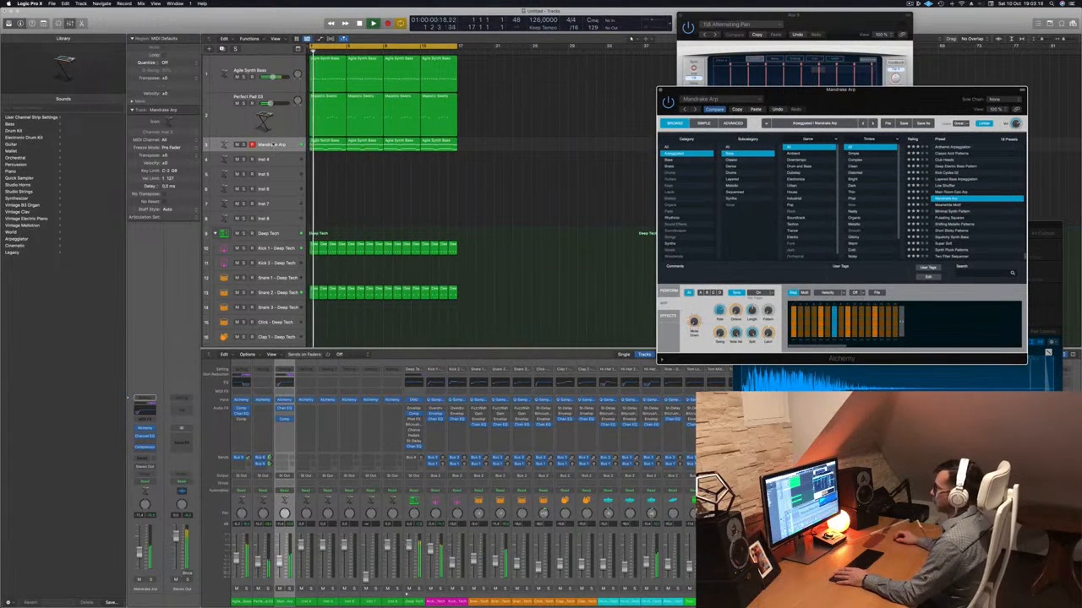
click(272, 144)
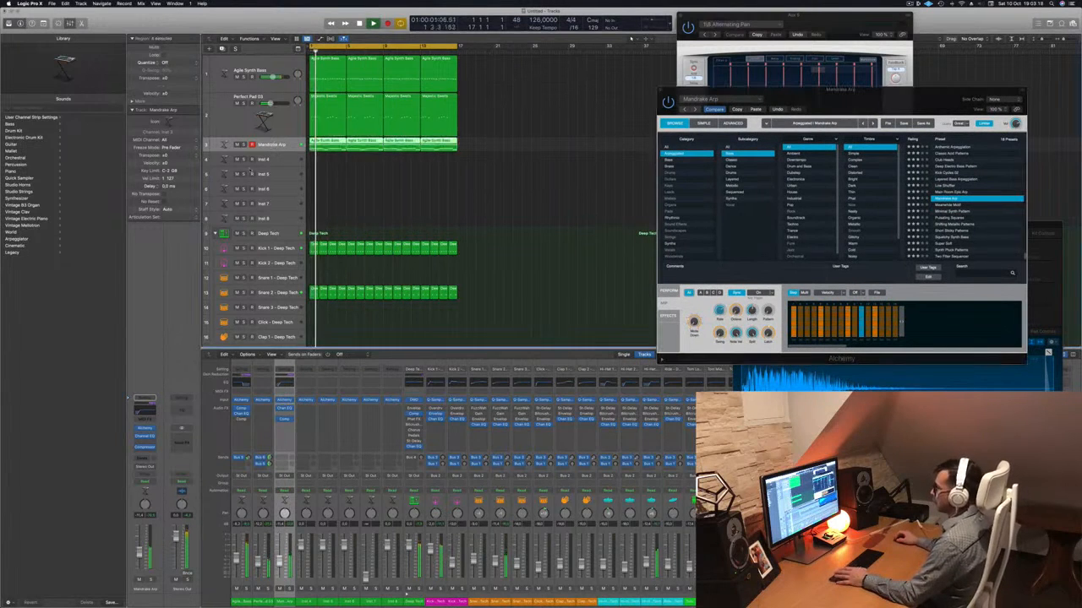
click(667, 296)
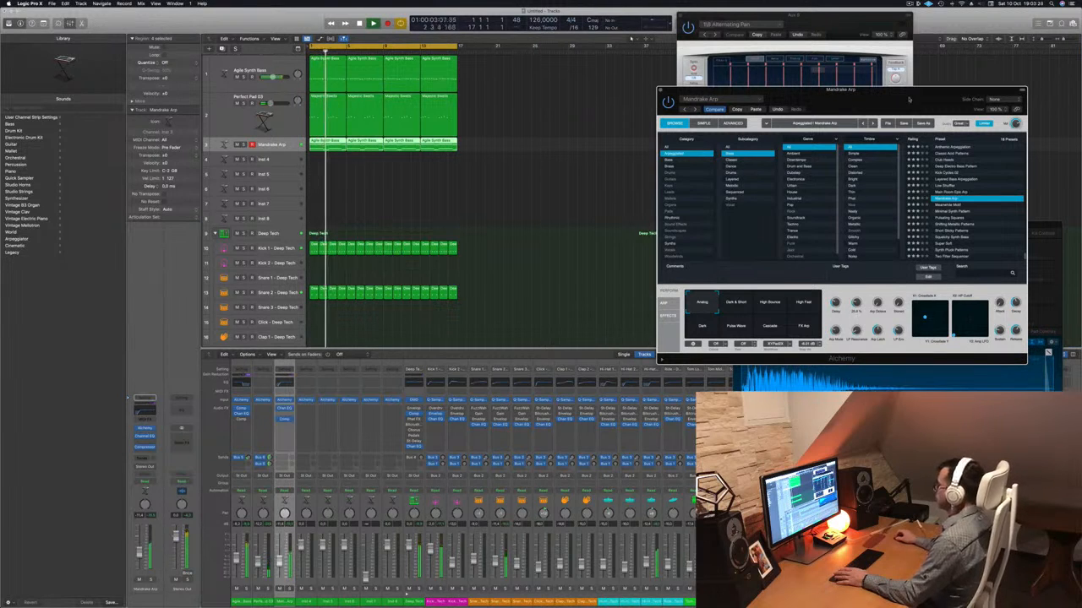
drag(909, 100, 578, 218)
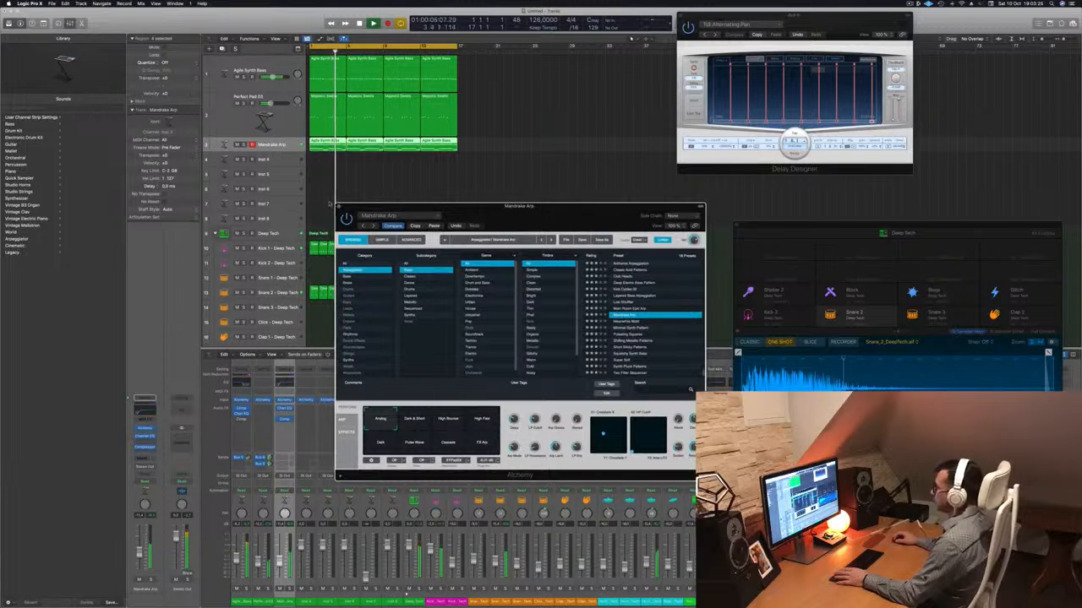
click(338, 206)
Mute the Perfect Pad 03 track and play the loop to hear Mandrake Arp without the pad.
key(space)
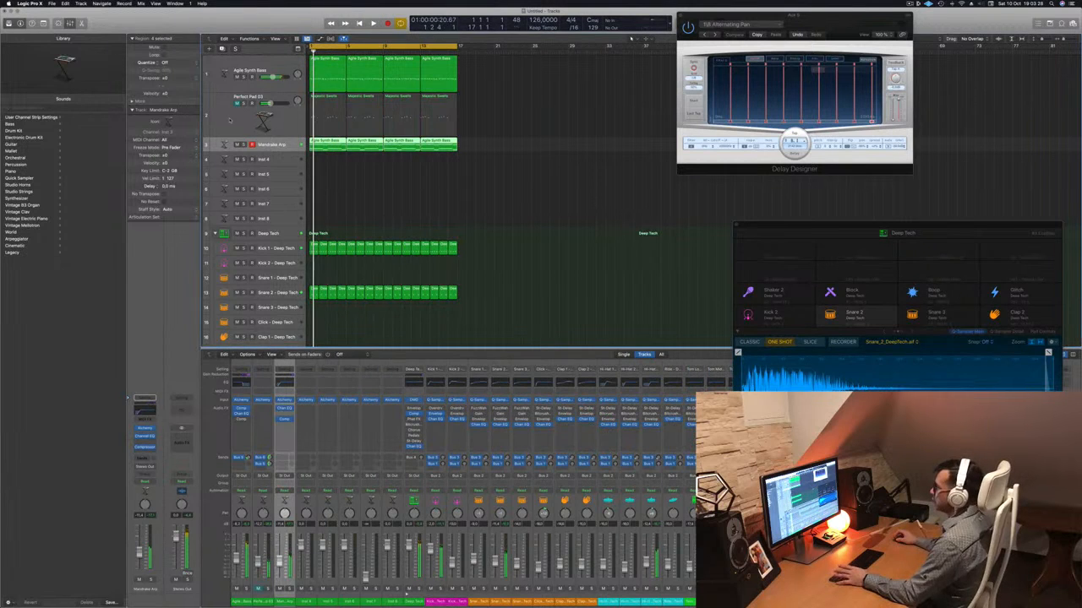
click(235, 120)
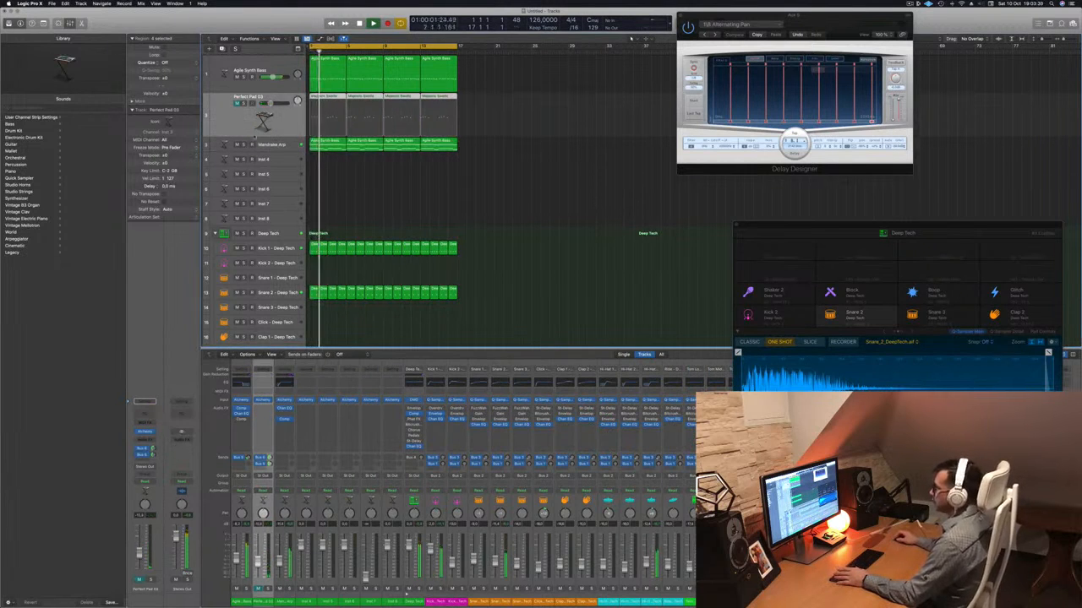
click(285, 144)
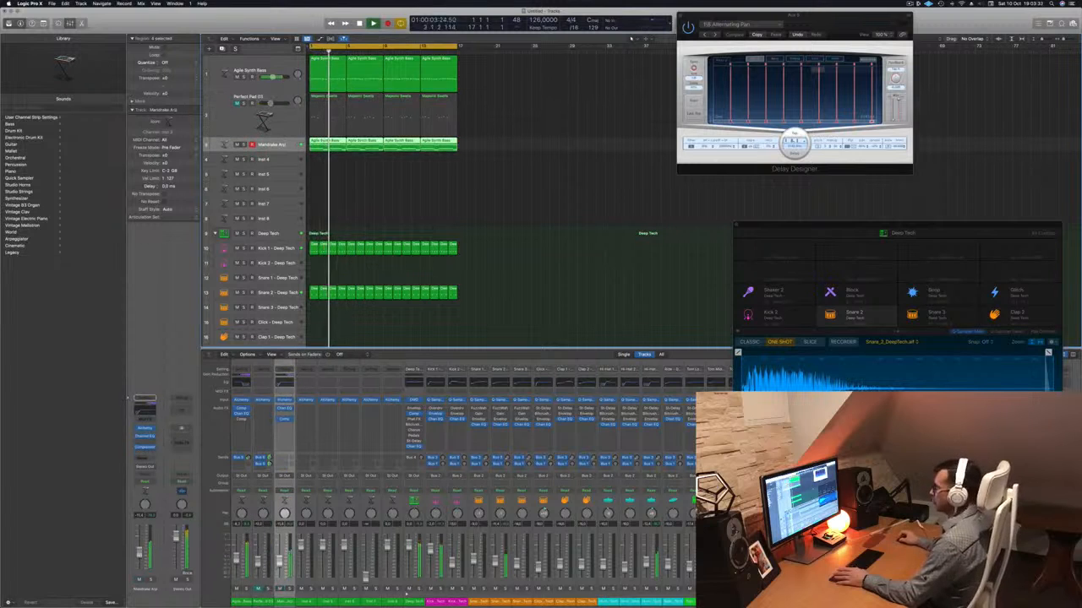
Unmute Perfect Pad 03 and add a Channel EQ to it with the low cut set to 460 Hz.
click(249, 119)
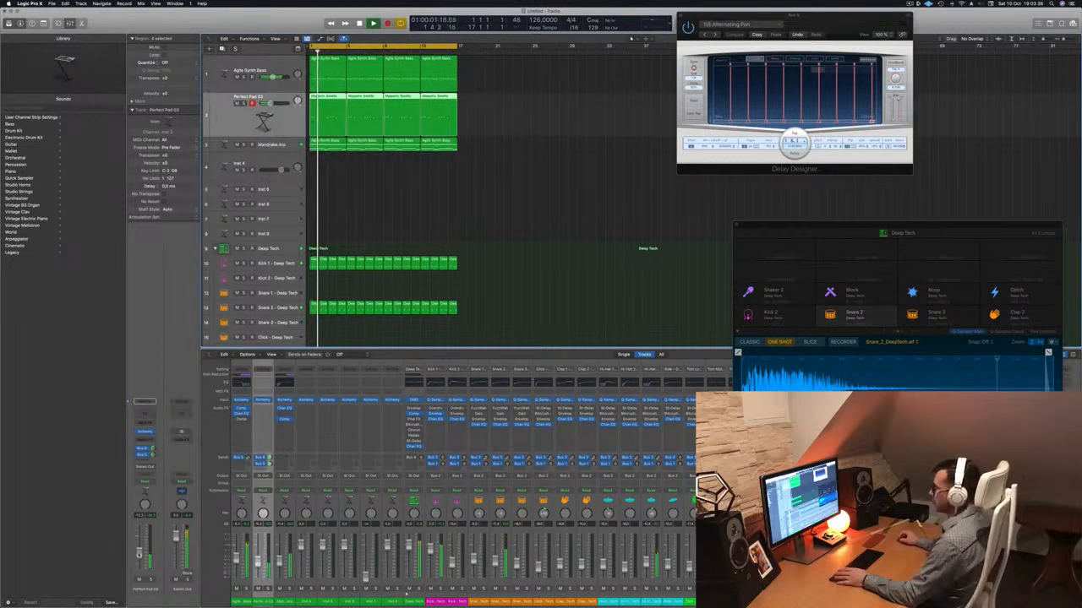
click(146, 415)
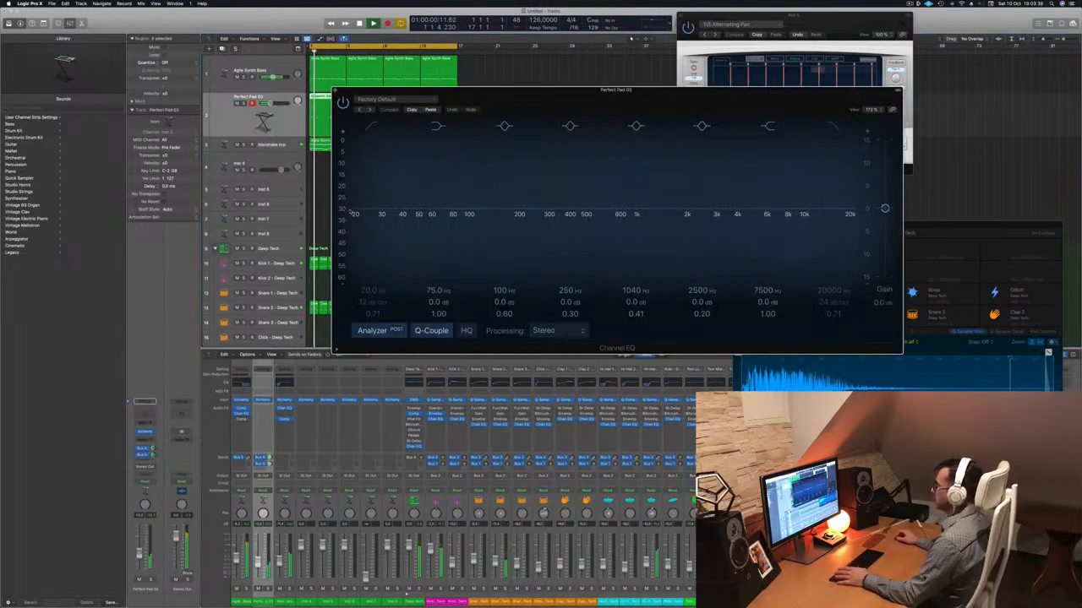
click(373, 126)
drag(428, 181, 652, 145)
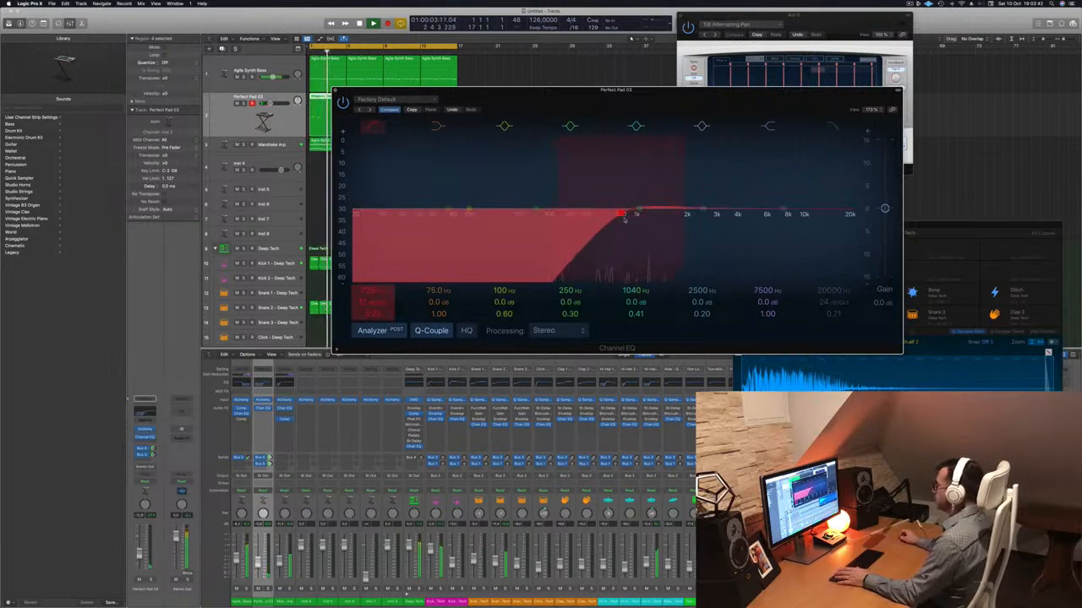
drag(631, 218, 601, 221)
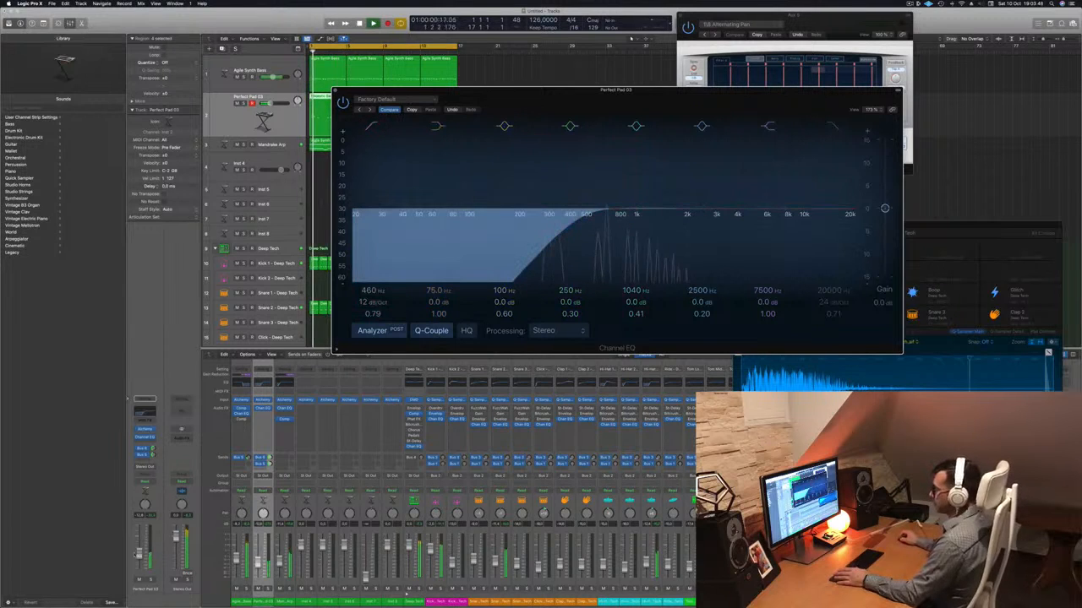
Lower the Perfect Pad 03 volume slightly, adjust its second bus send, and close its Channel EQ window.
drag(139, 552, 140, 554)
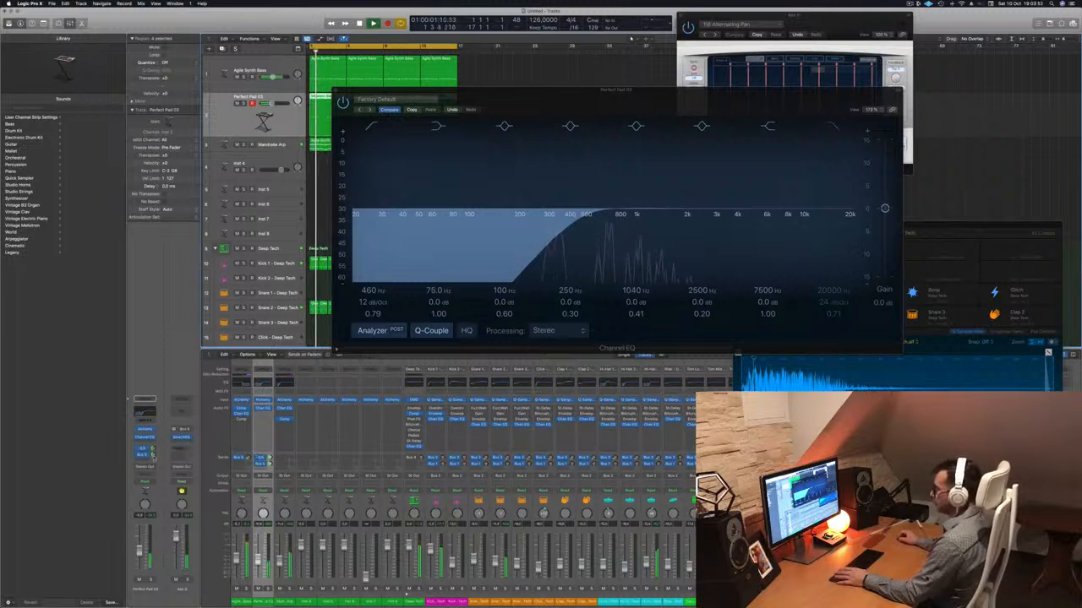
click(153, 455)
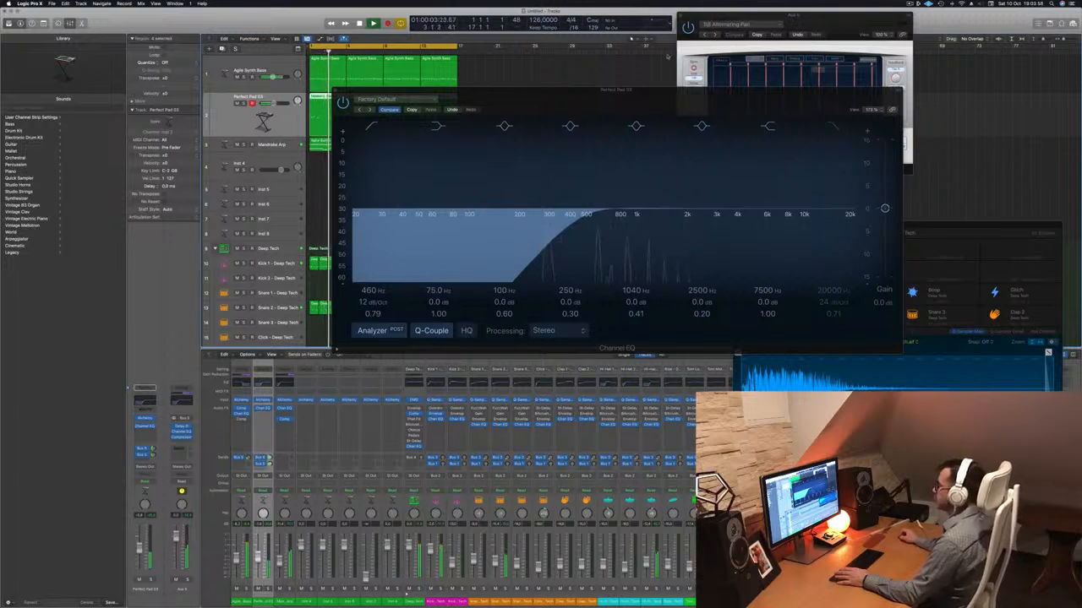
drag(625, 111, 545, 147)
click(254, 127)
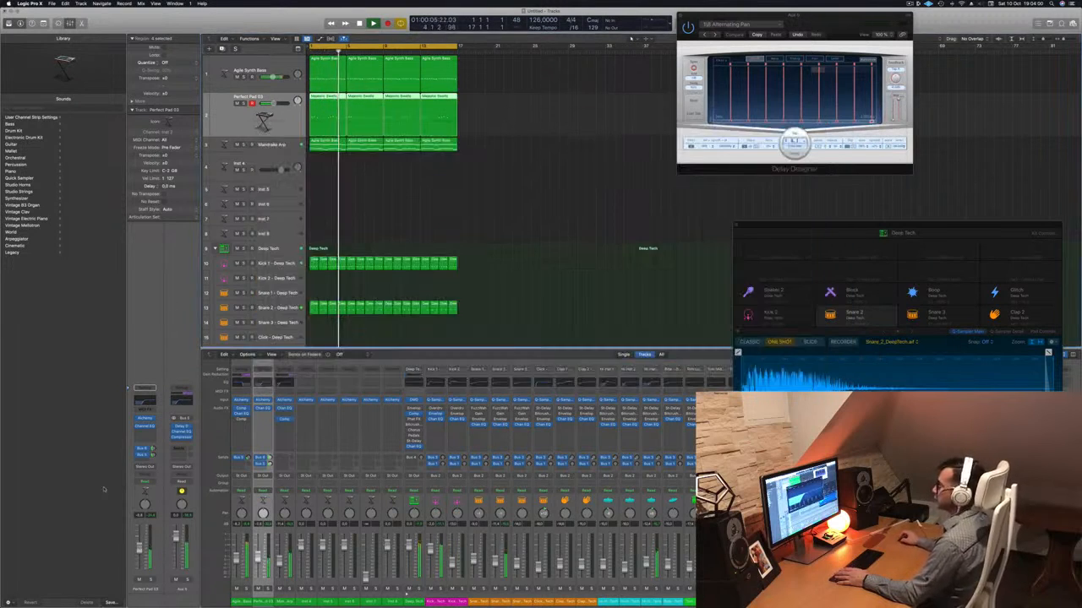
drag(139, 547, 139, 551)
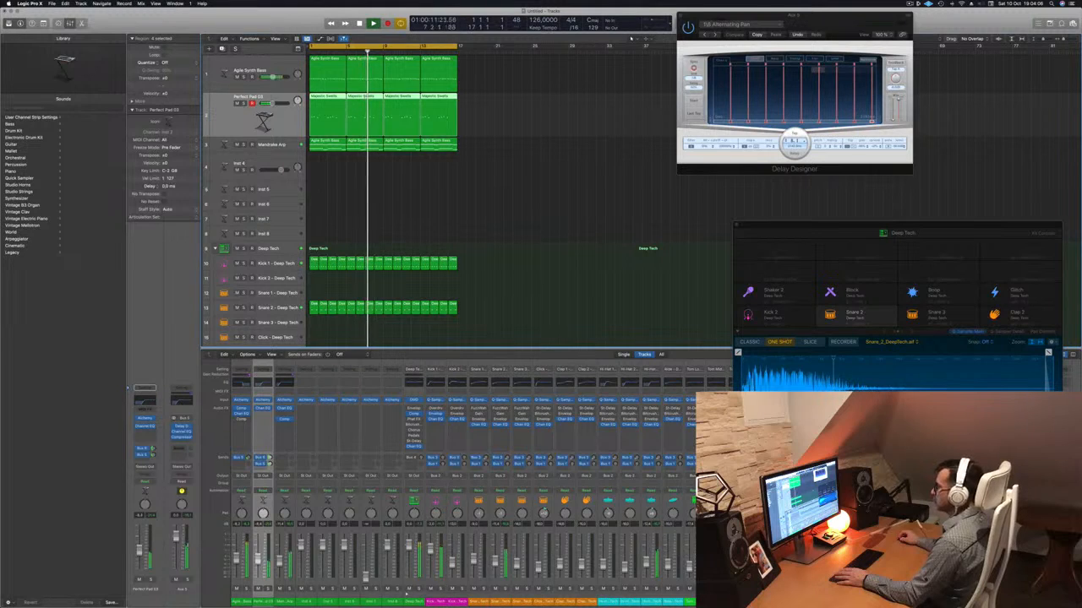
click(489, 205)
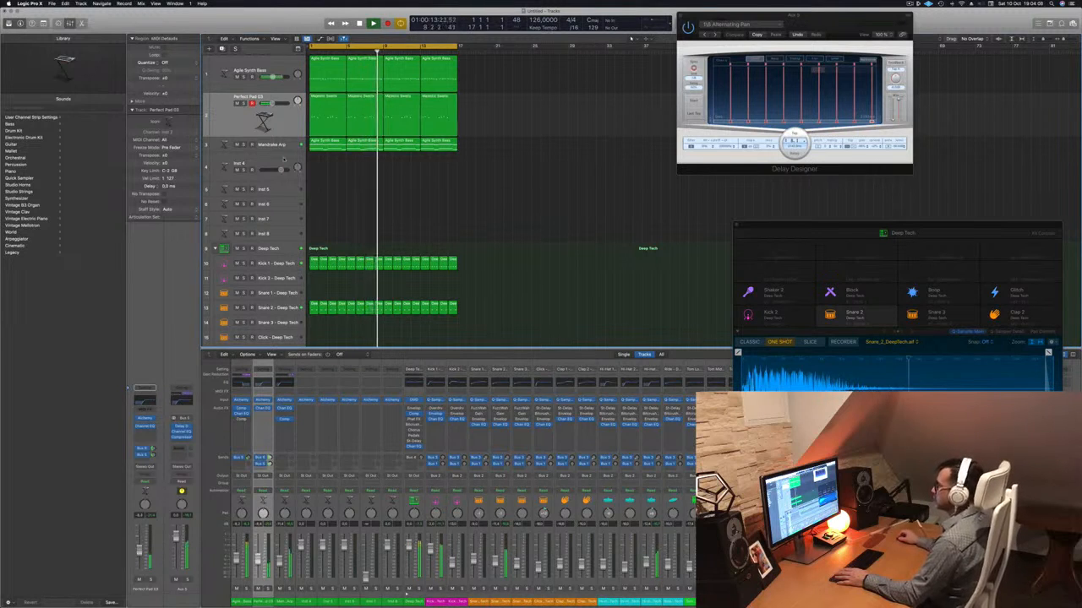
Check the side-chained Compressor settings on the Mandrake Arp track and close the plug-in window.
click(243, 145)
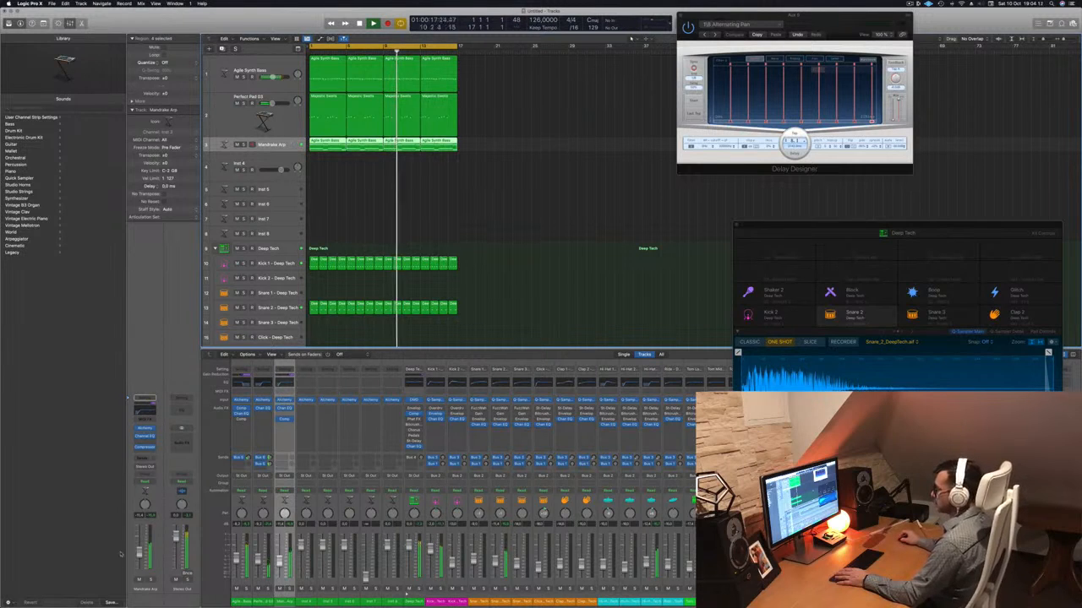
click(145, 446)
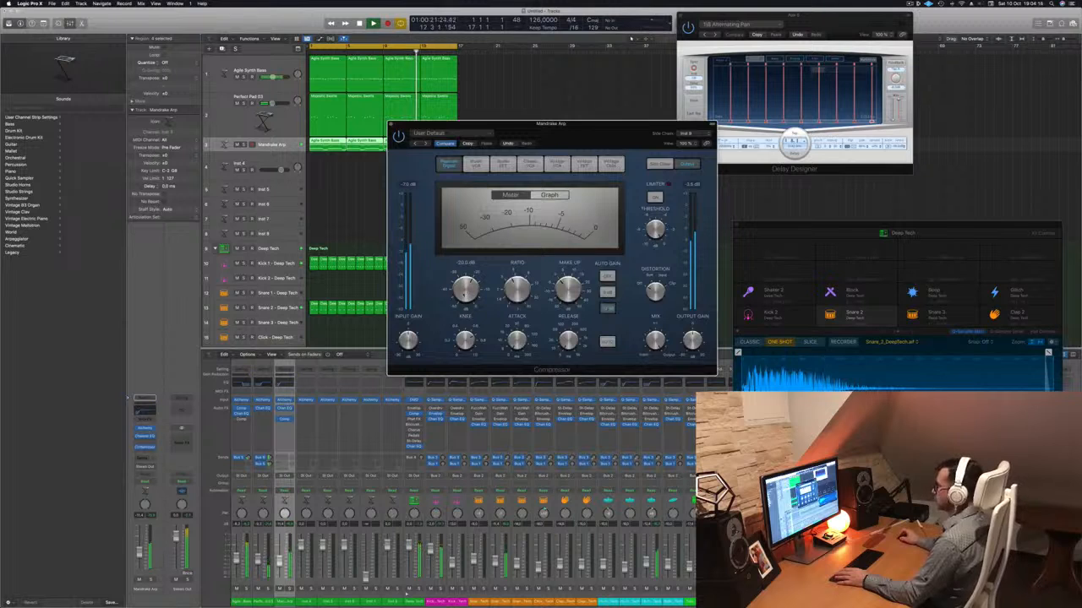
click(389, 128)
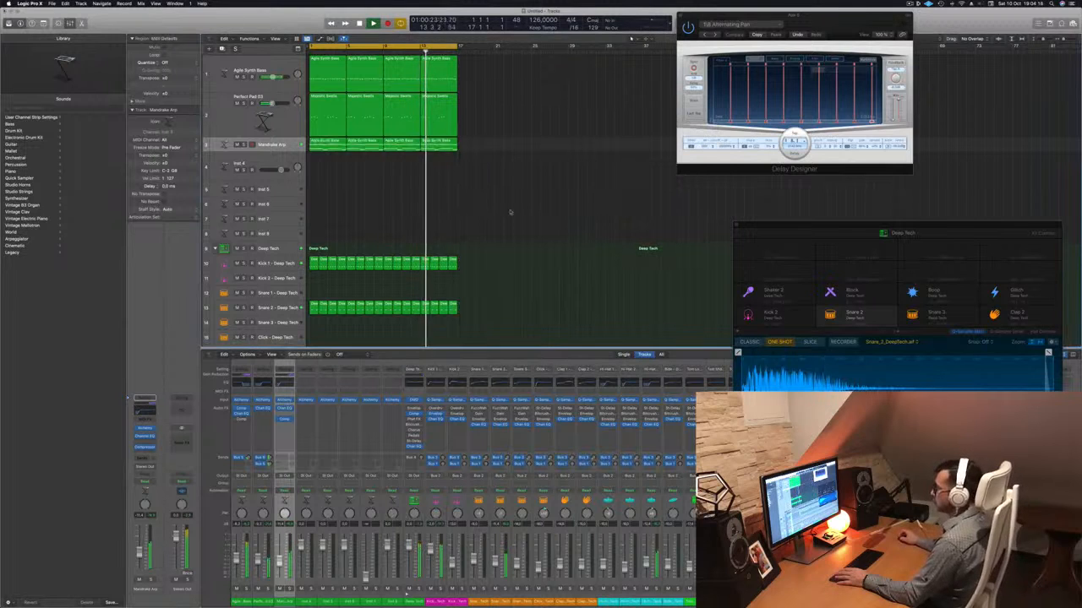
scroll(545, 222, down, 2)
scroll(548, 220, up, 2)
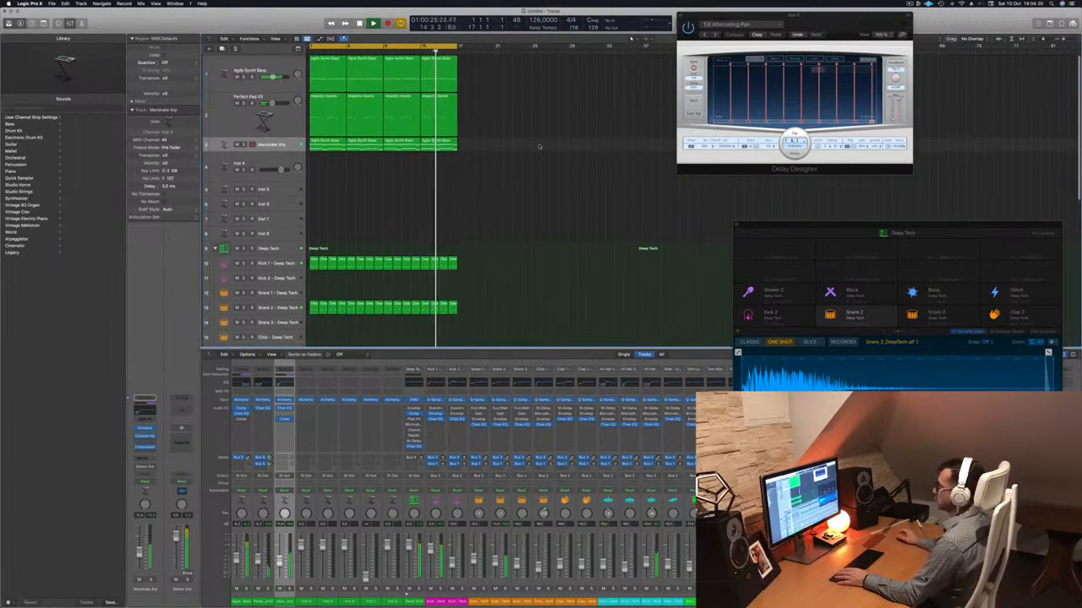
Open the Alchemy instrument of the Perfect Pad 03 track and reposition its window over the arrangement.
click(274, 123)
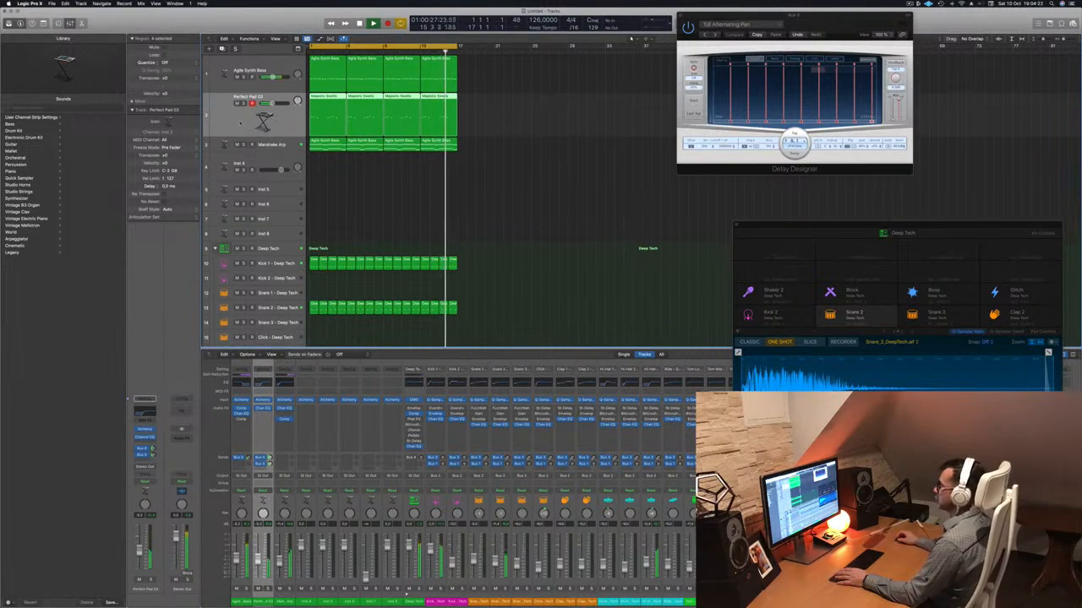
click(144, 429)
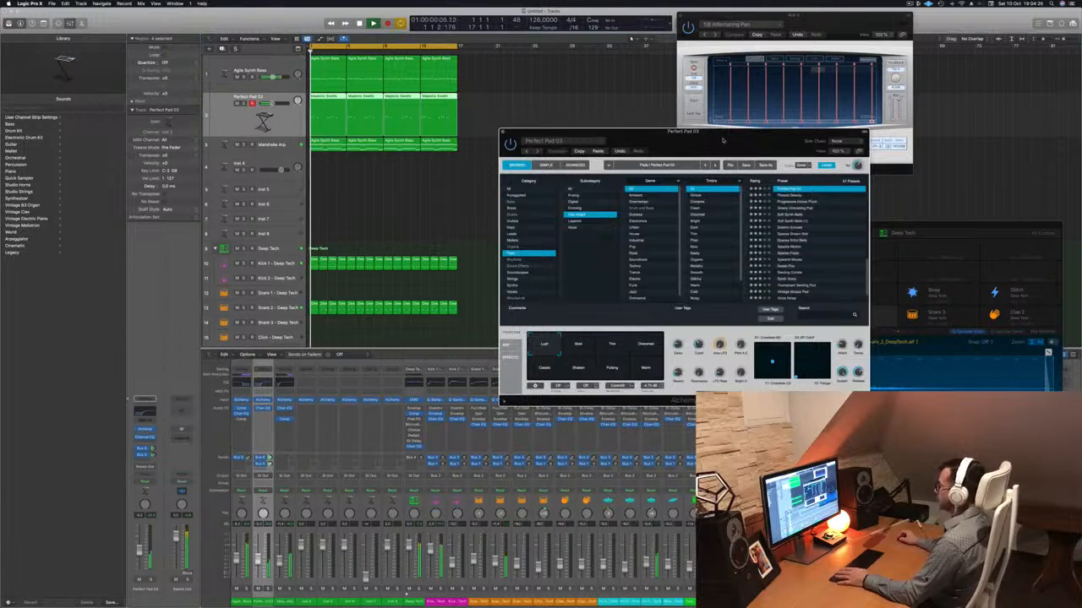
drag(585, 134, 375, 130)
drag(454, 131, 564, 139)
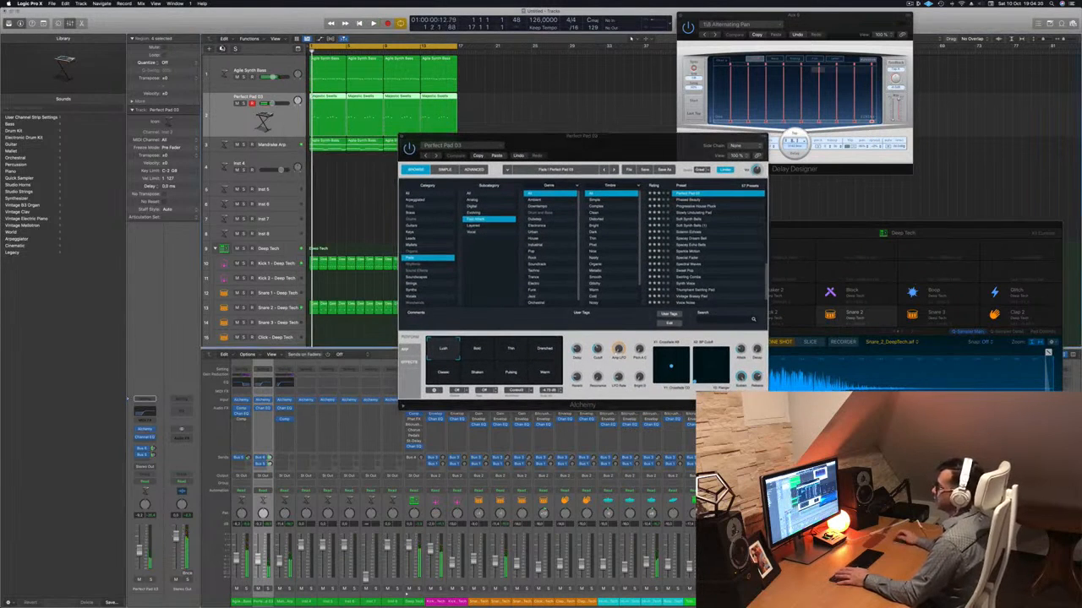
Duplicate the Perfect Pad 03 track, copy its regions onto the duplicate, and mute the original pad track.
key(super+d)
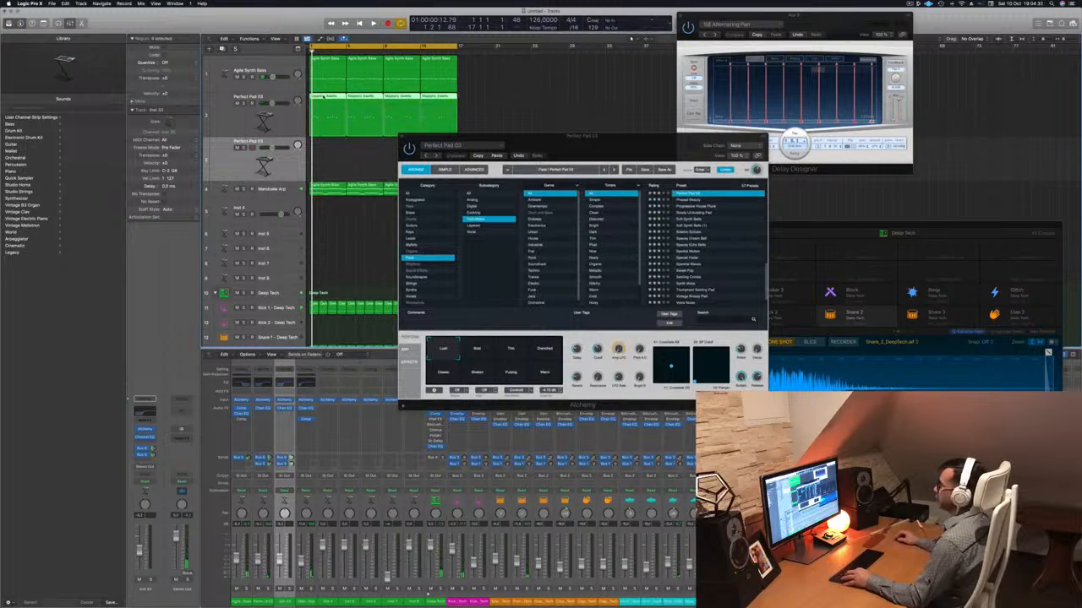
drag(323, 96, 324, 157)
drag(519, 137, 642, 126)
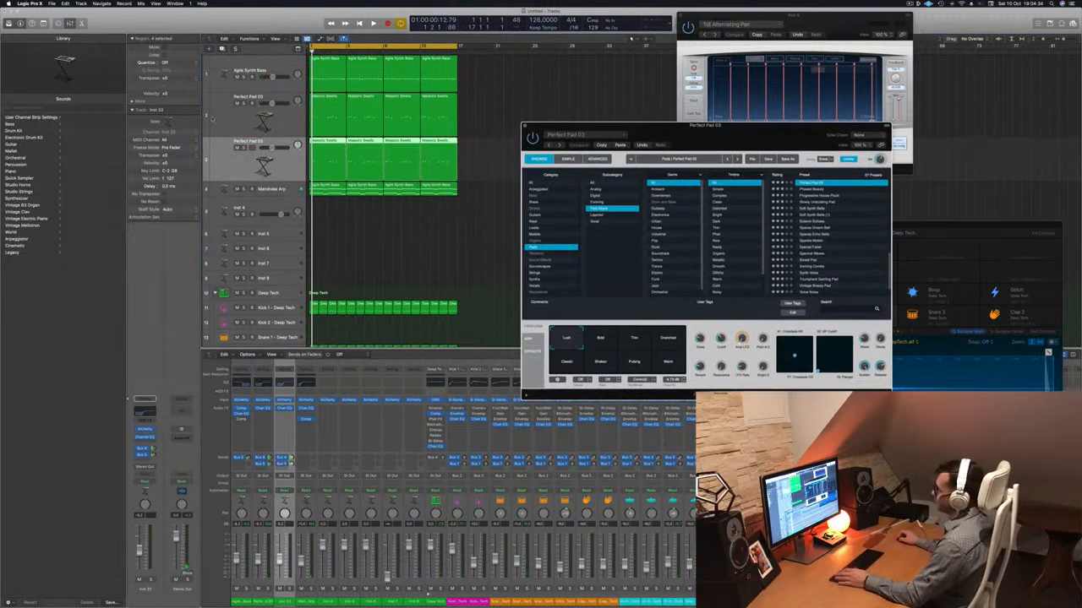
click(238, 104)
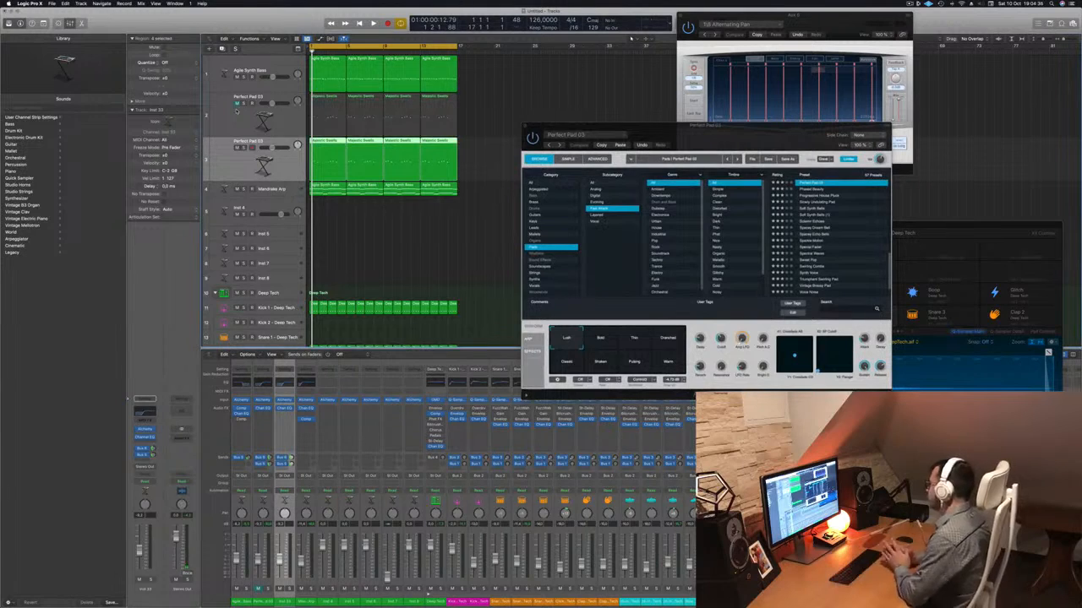
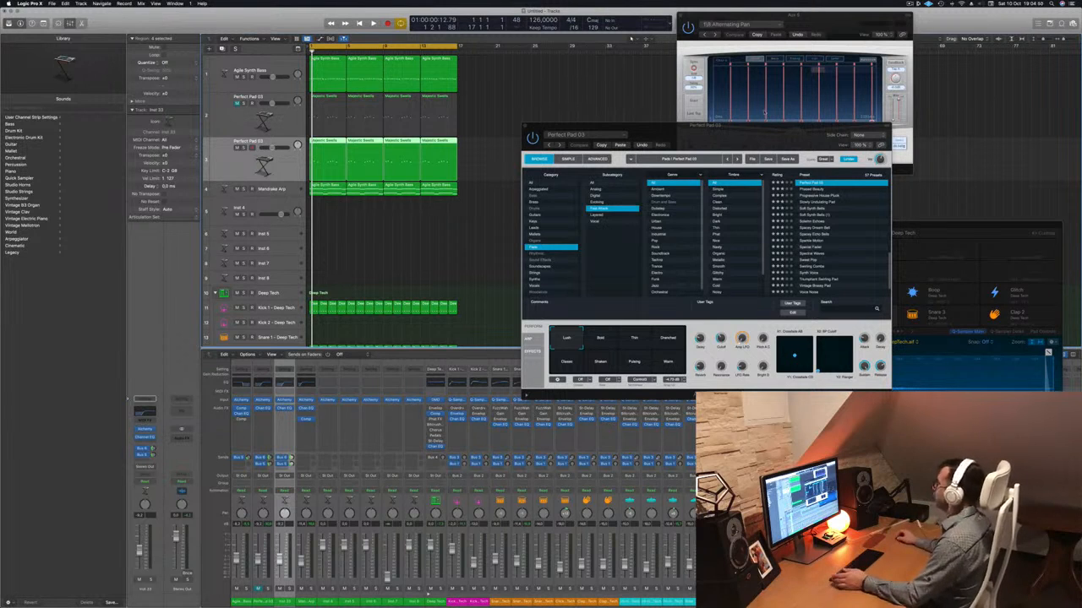
Open the Alchemy instrument of the duplicated Perfect Pad 03 track and arrange both Alchemy windows side by side.
drag(729, 133, 697, 131)
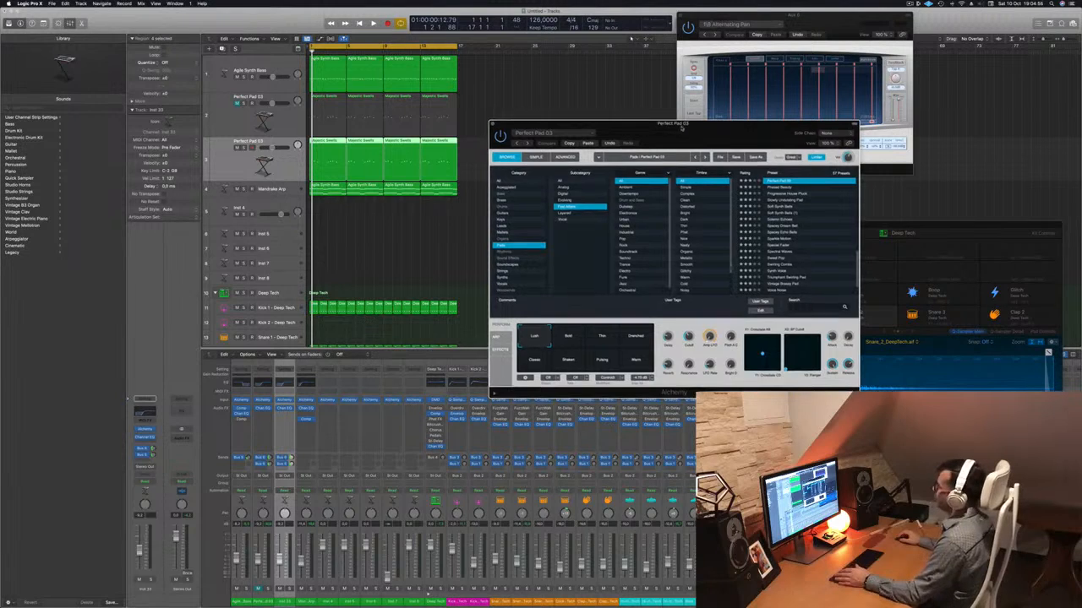
drag(698, 131, 661, 139)
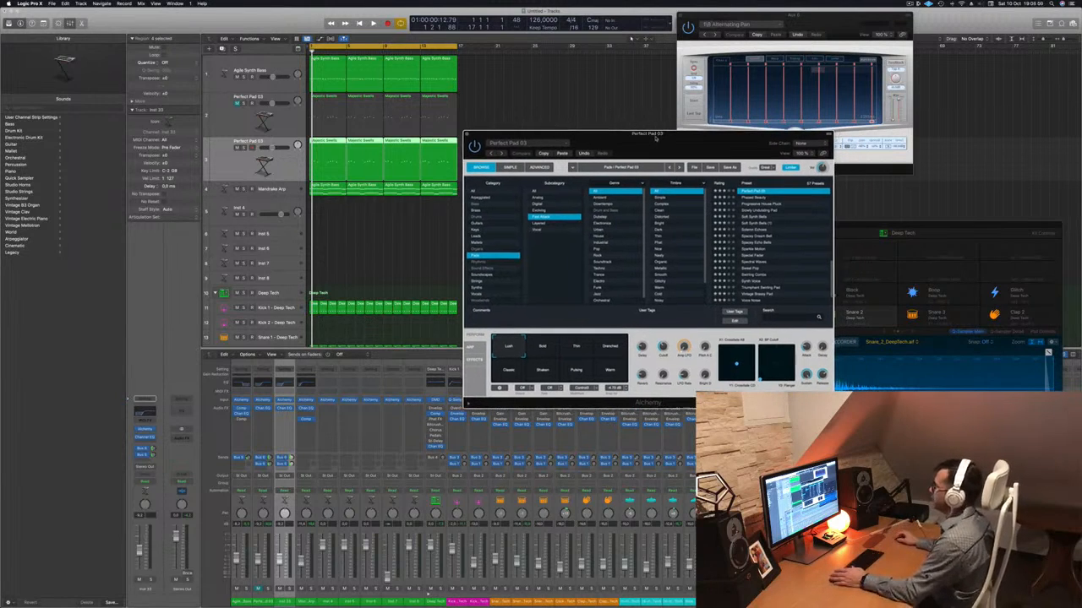
drag(661, 138, 734, 94)
click(156, 429)
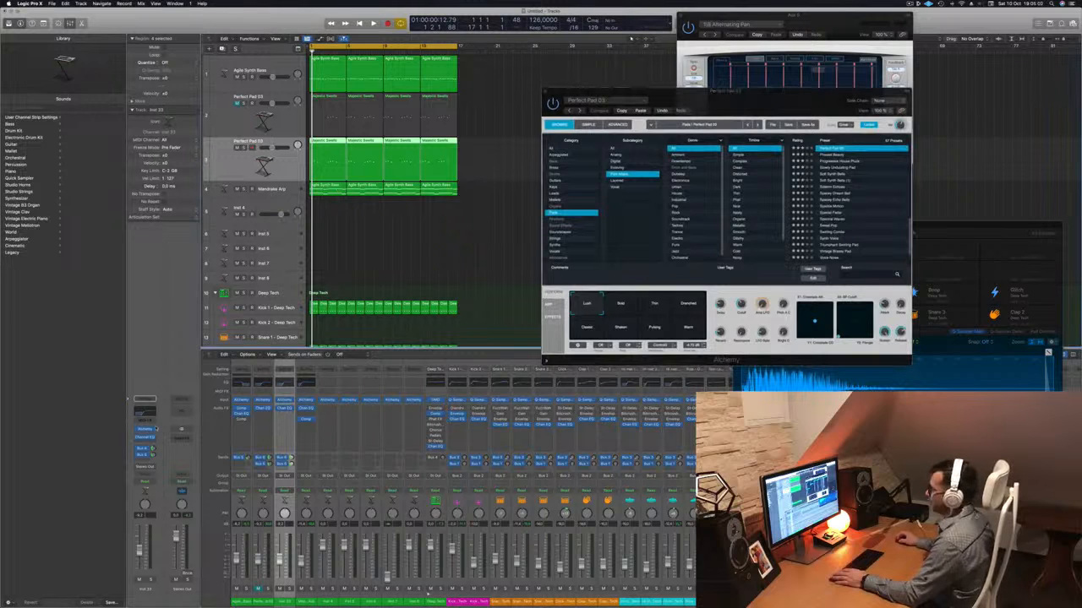
click(145, 430)
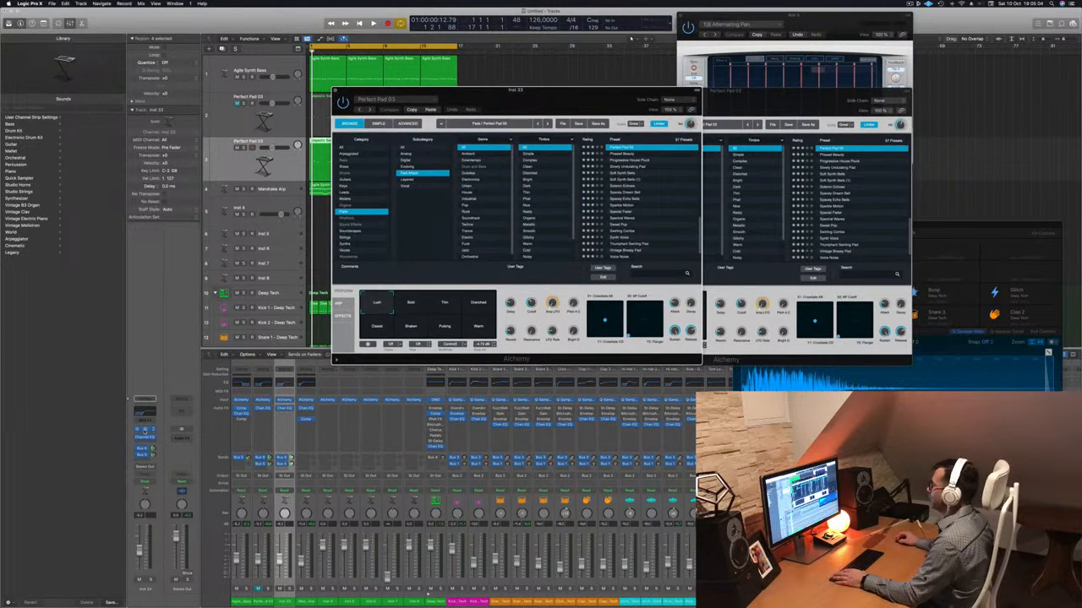
click(145, 431)
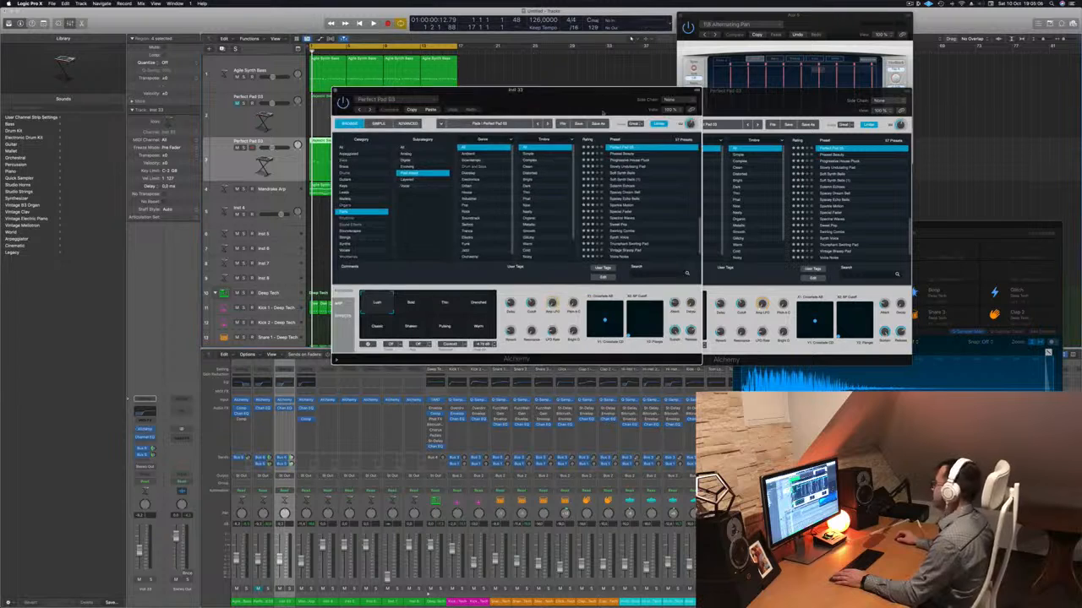
drag(556, 105, 578, 111)
drag(766, 100, 976, 102)
drag(630, 105, 682, 111)
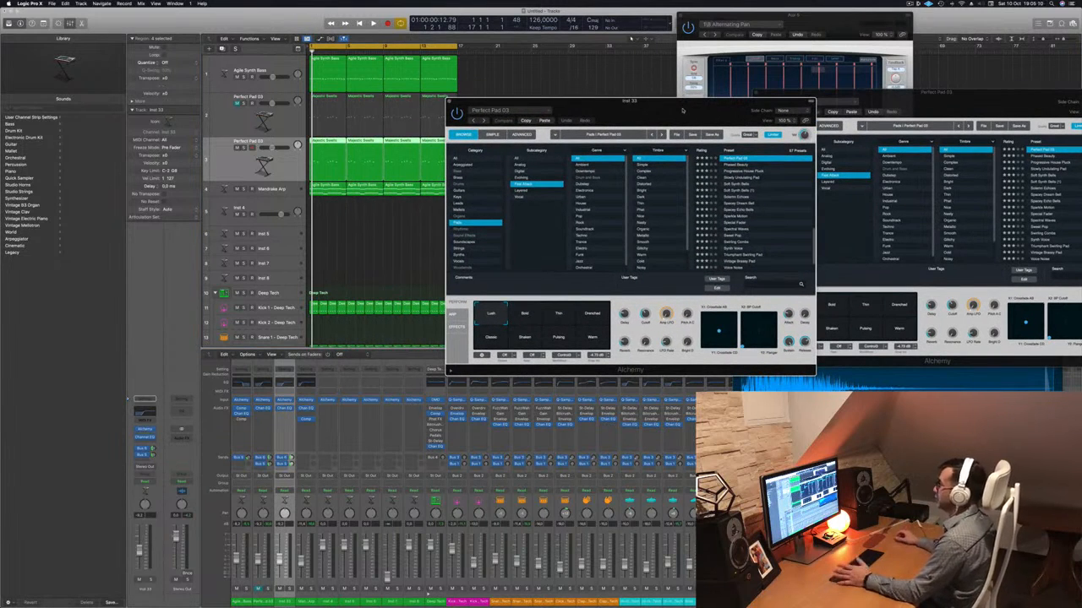
Audition pad presets from Soft Synth Bells through Solemn Echoes, Spacey Dream Bell and Special Fader to Sweet Pop on the duplicated track during playback.
key(space)
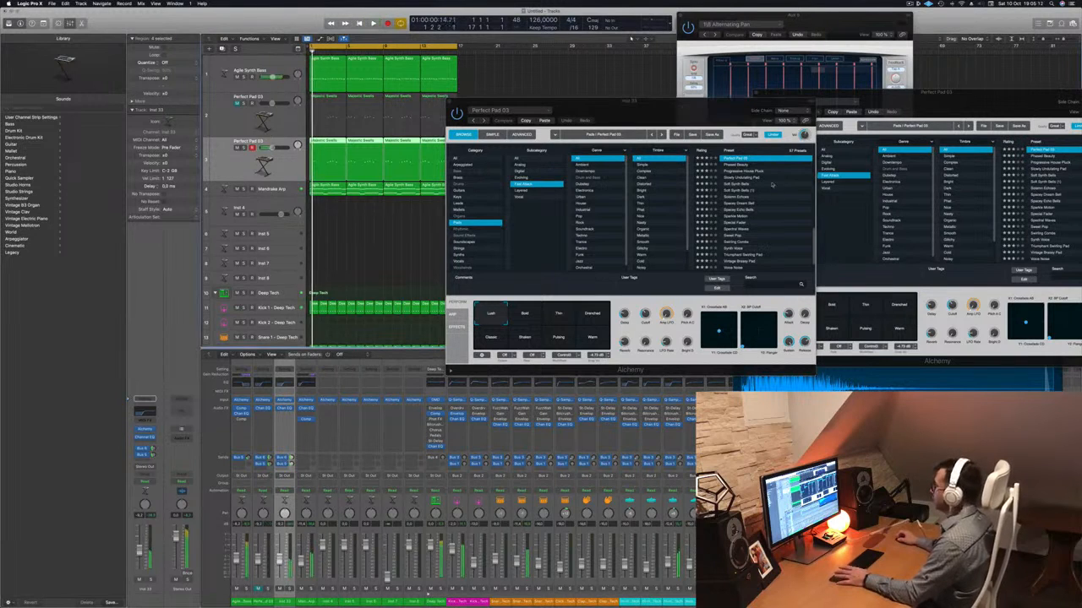
click(739, 185)
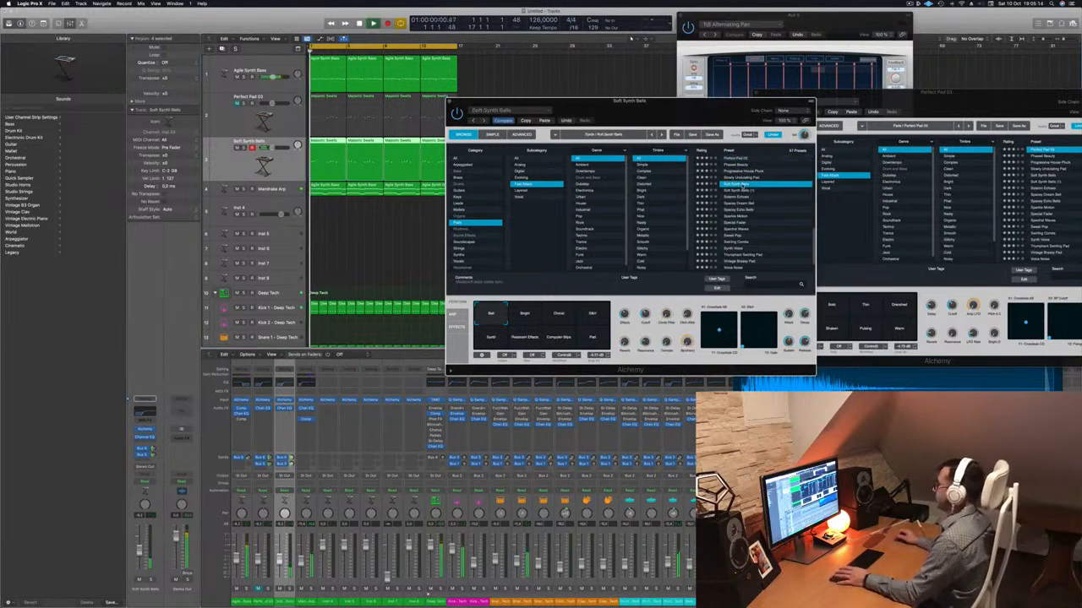
scroll(760, 191, down, 1)
click(742, 186)
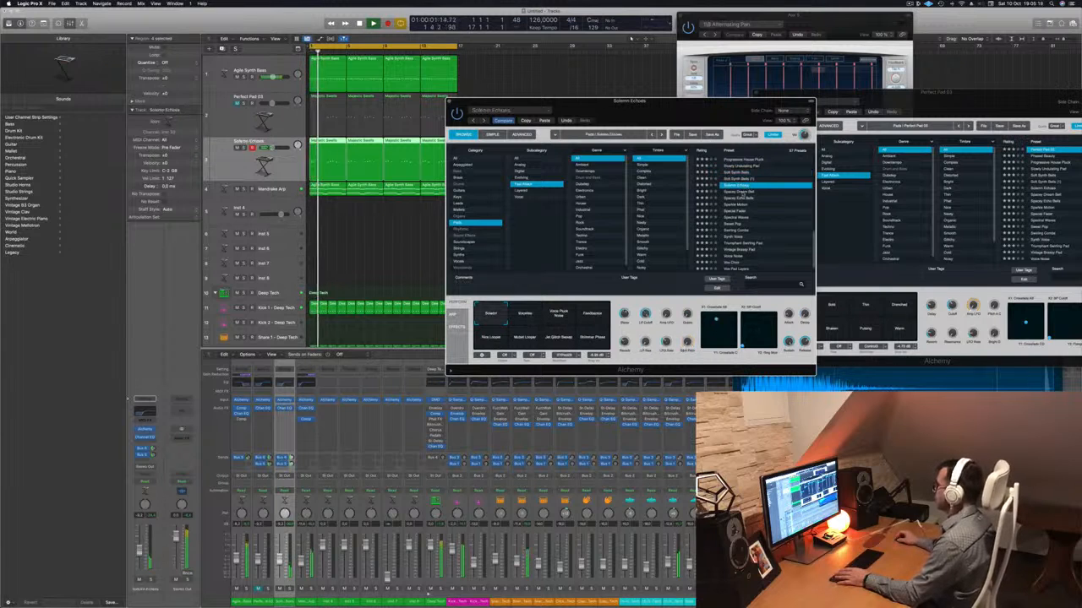
click(740, 192)
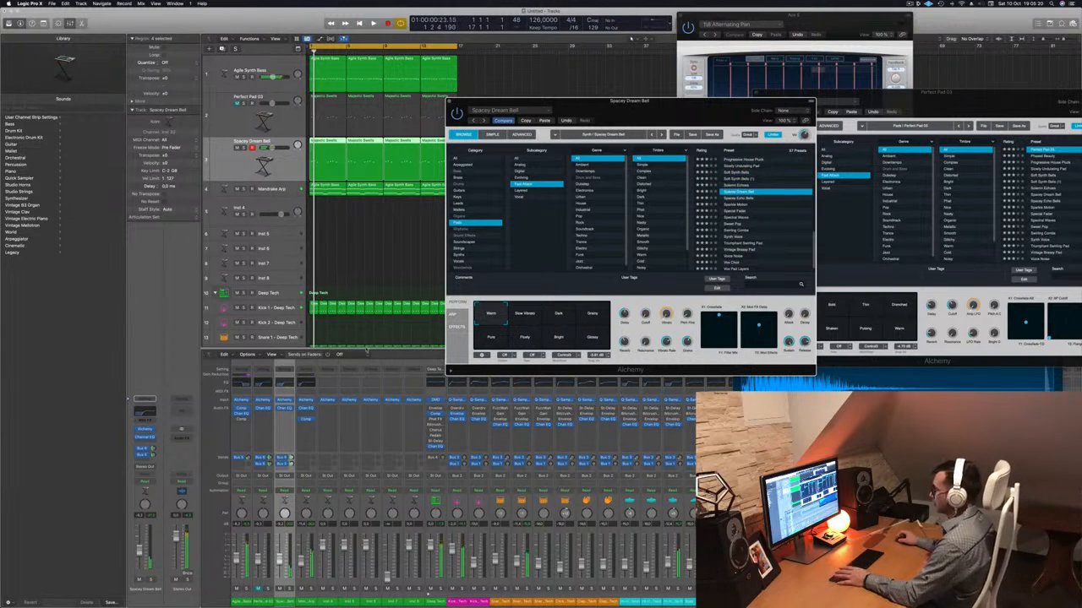
key(space)
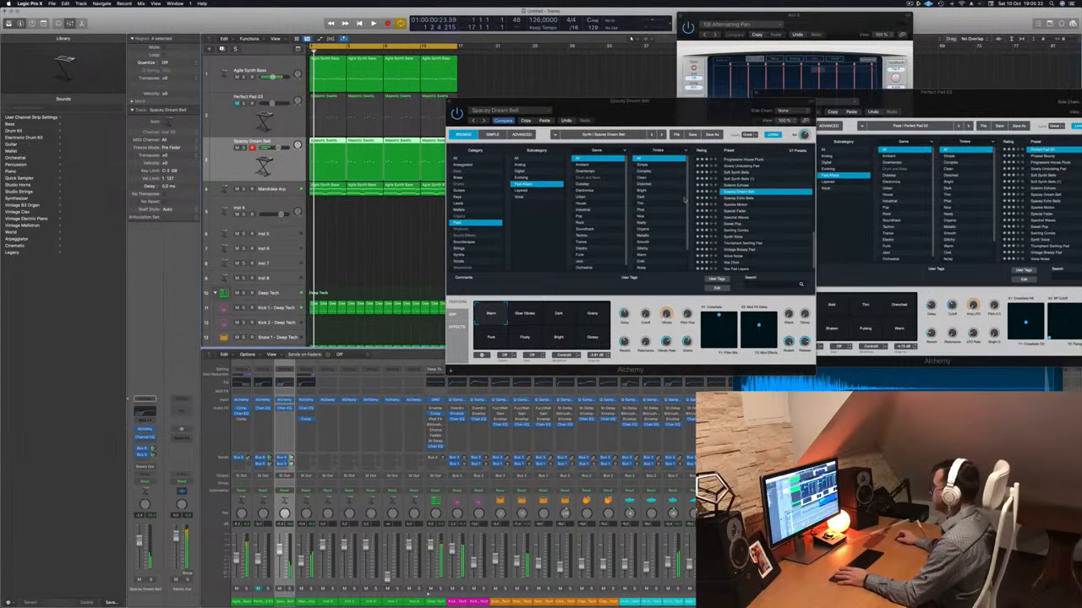
click(738, 205)
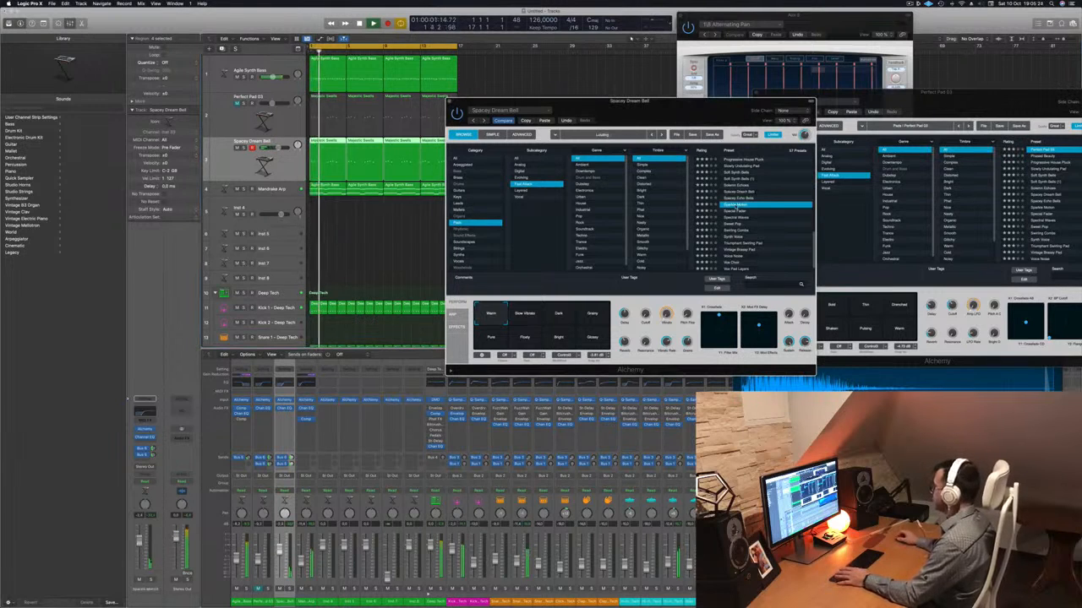
click(739, 204)
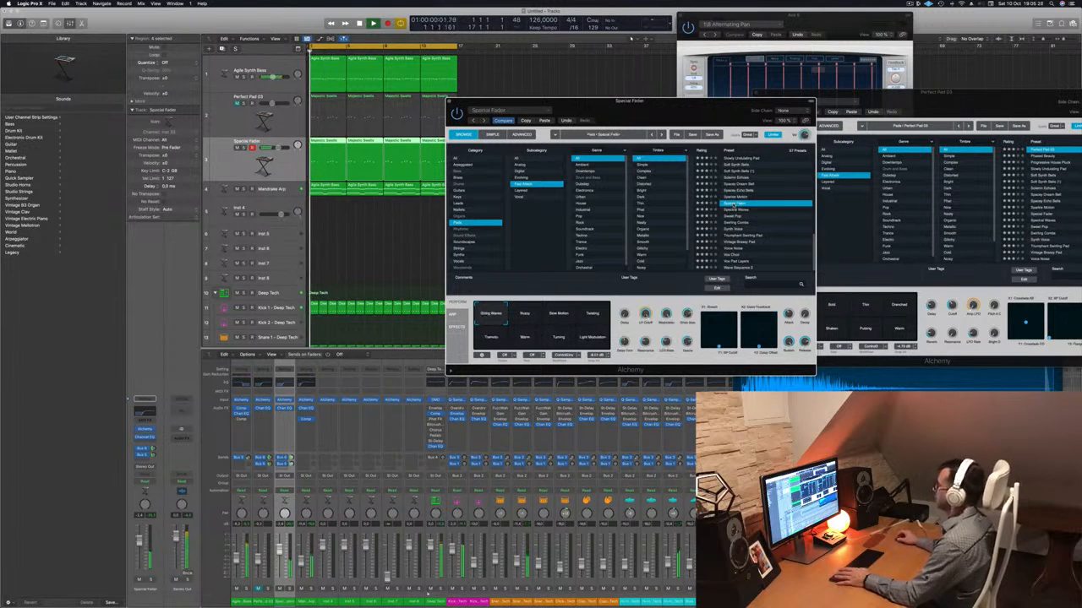
click(738, 218)
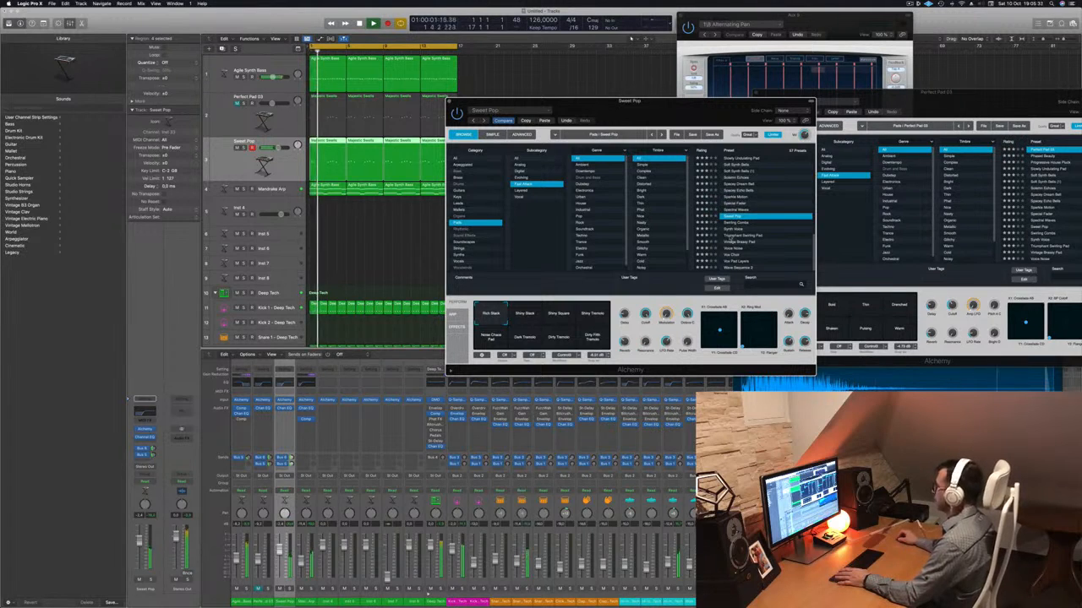
Audition the Sweet Pop performance snapshots from Shiny Stack and Shiny Square through Dark Tremolo to the fifth tremolo variation.
click(520, 318)
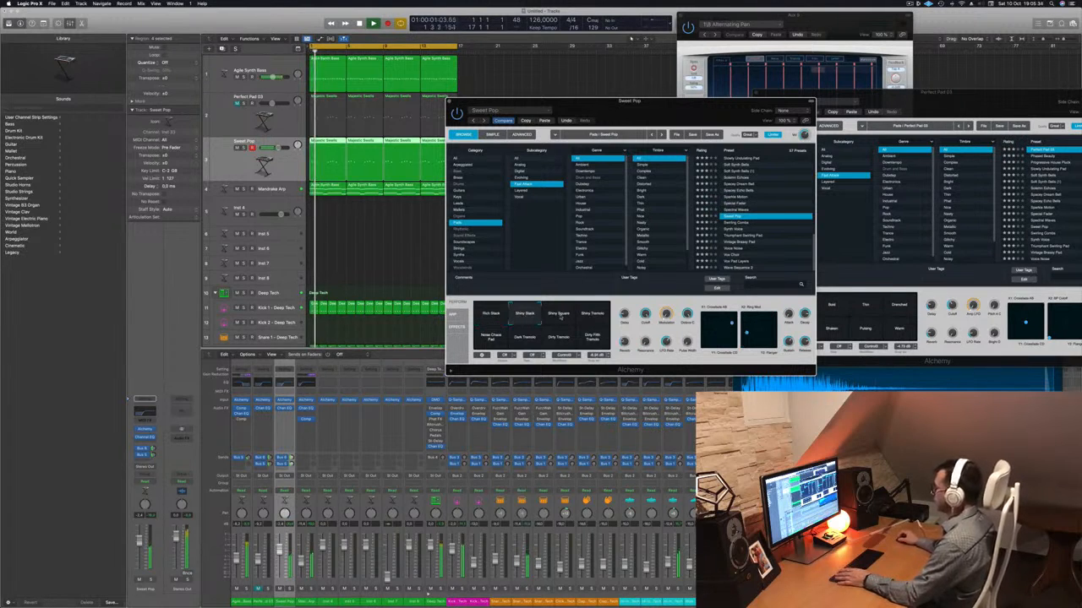
click(559, 318)
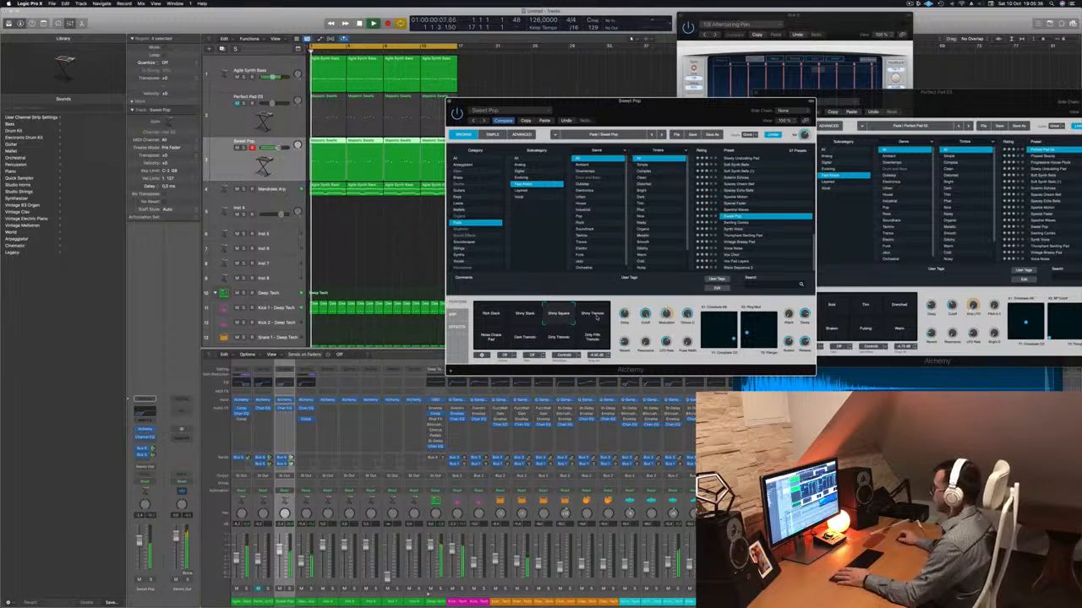
click(593, 315)
click(491, 338)
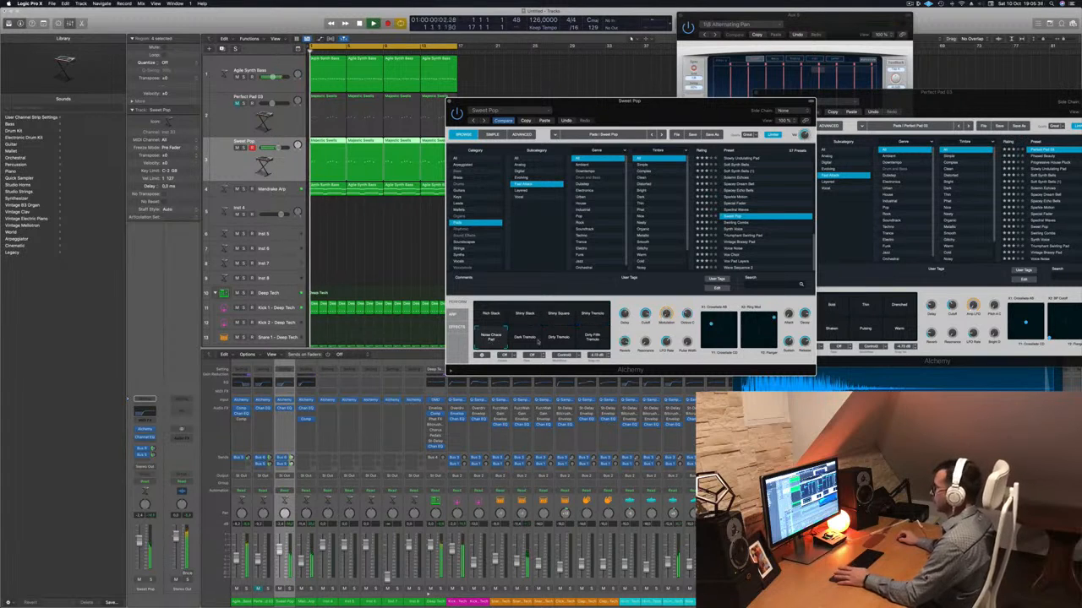
click(526, 339)
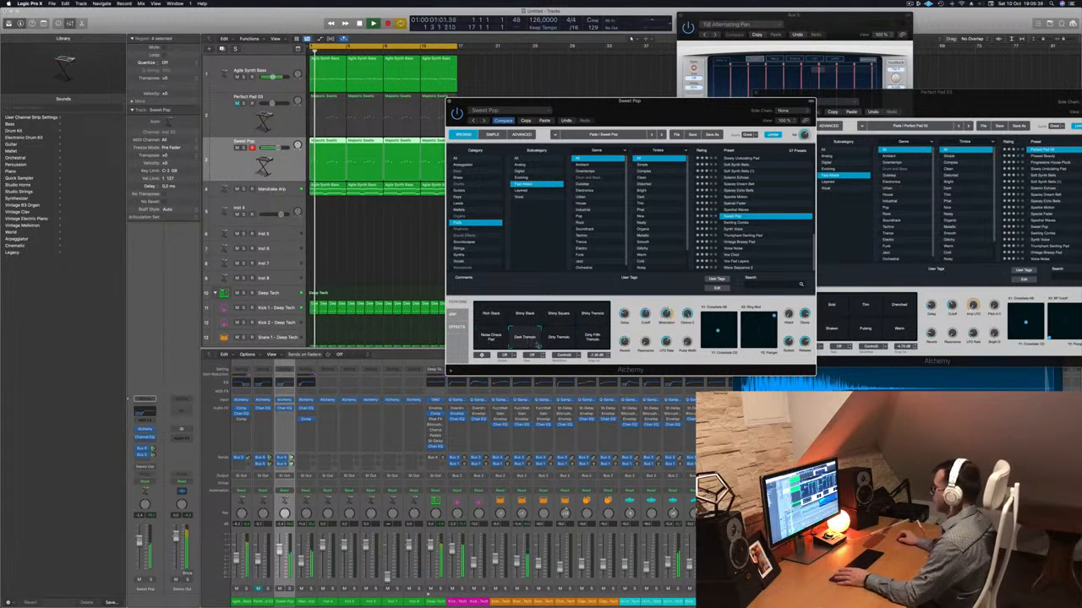
click(560, 338)
click(591, 338)
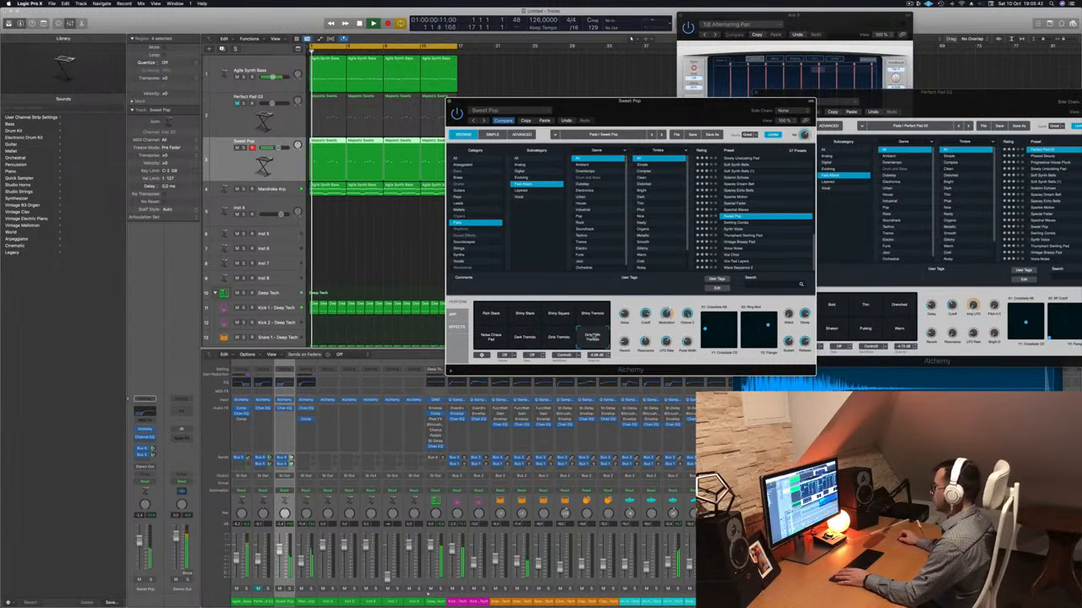
Try the Swirling Combs, Triumphant Swirling Pad and Angel presets on the duplicated track and load Blue Air.
click(739, 223)
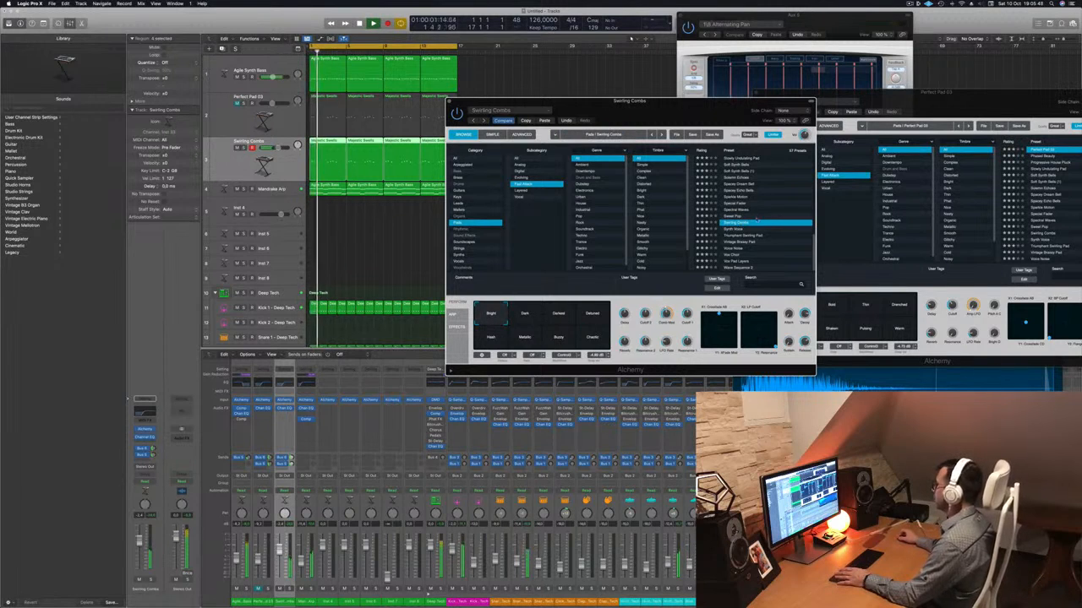
click(748, 237)
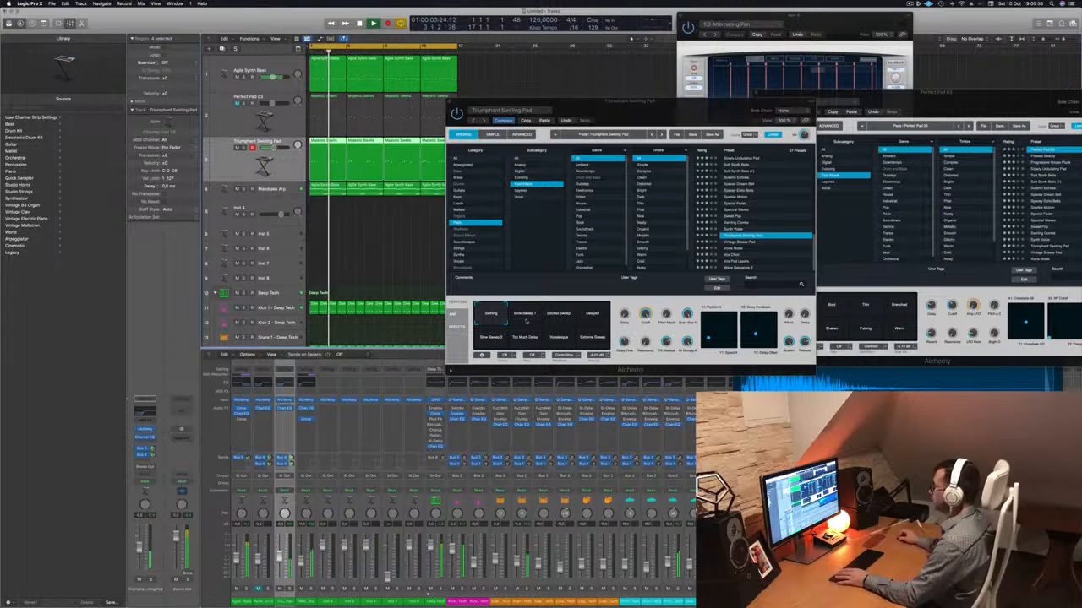
scroll(784, 224, up, 8)
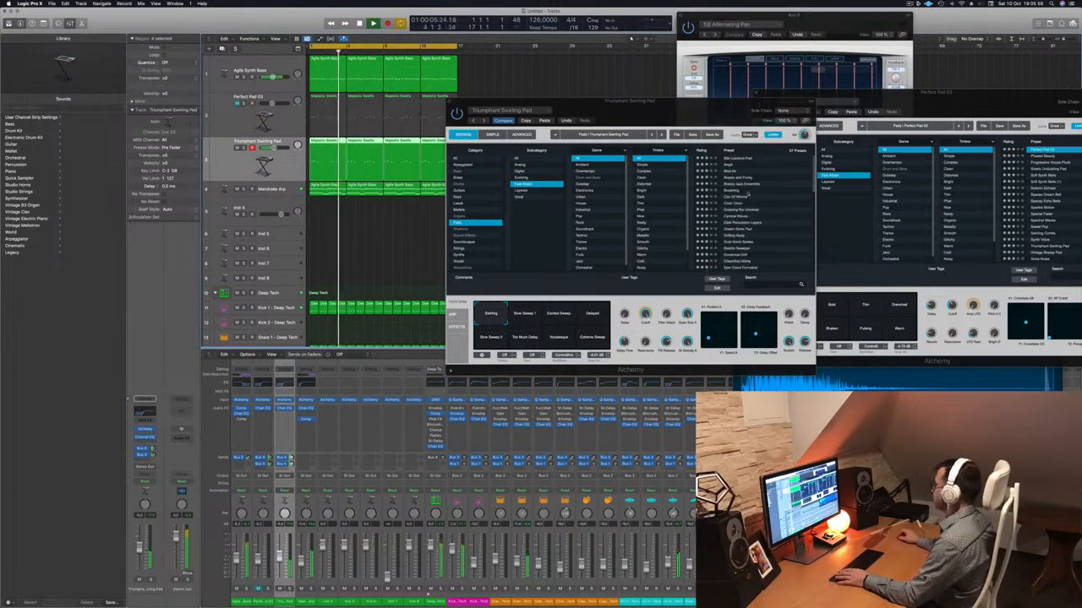
click(730, 164)
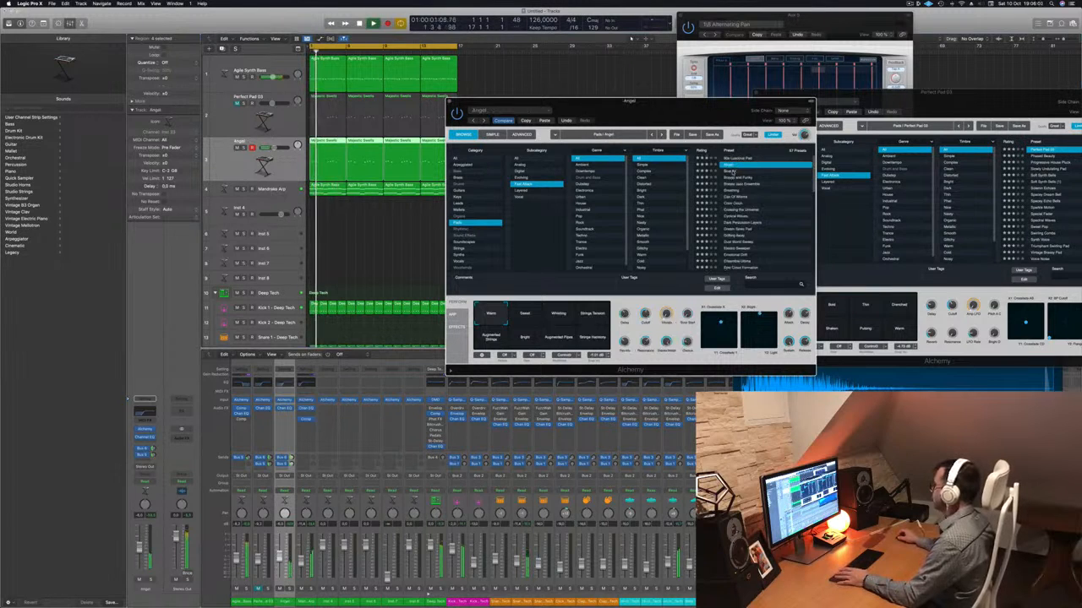
click(730, 172)
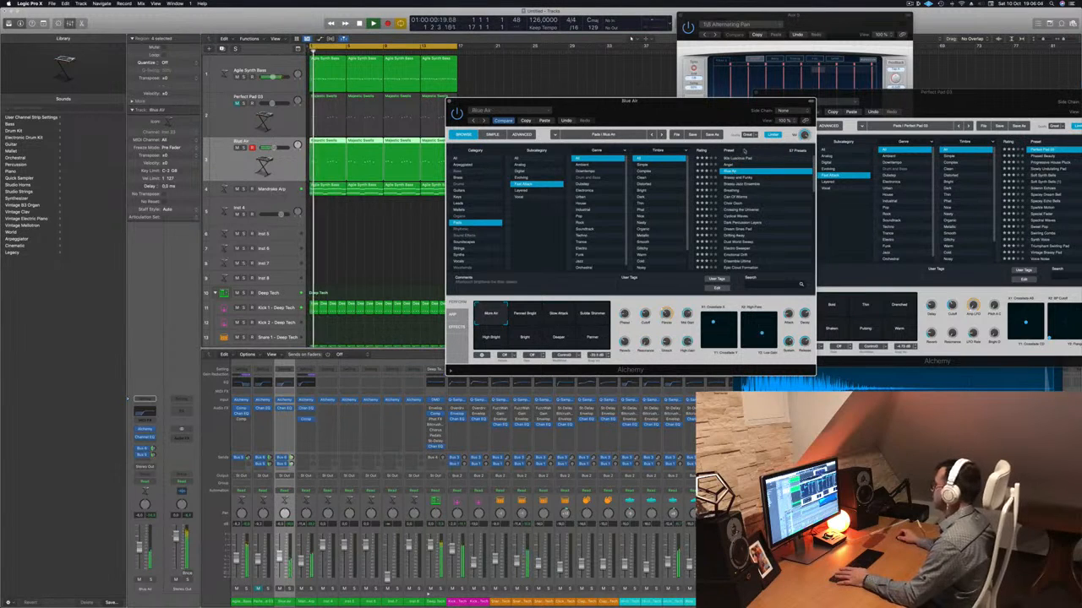
Adjust the second bus send of the Blue Air track, lower its volume slightly, and close its Alchemy window.
drag(703, 113, 742, 126)
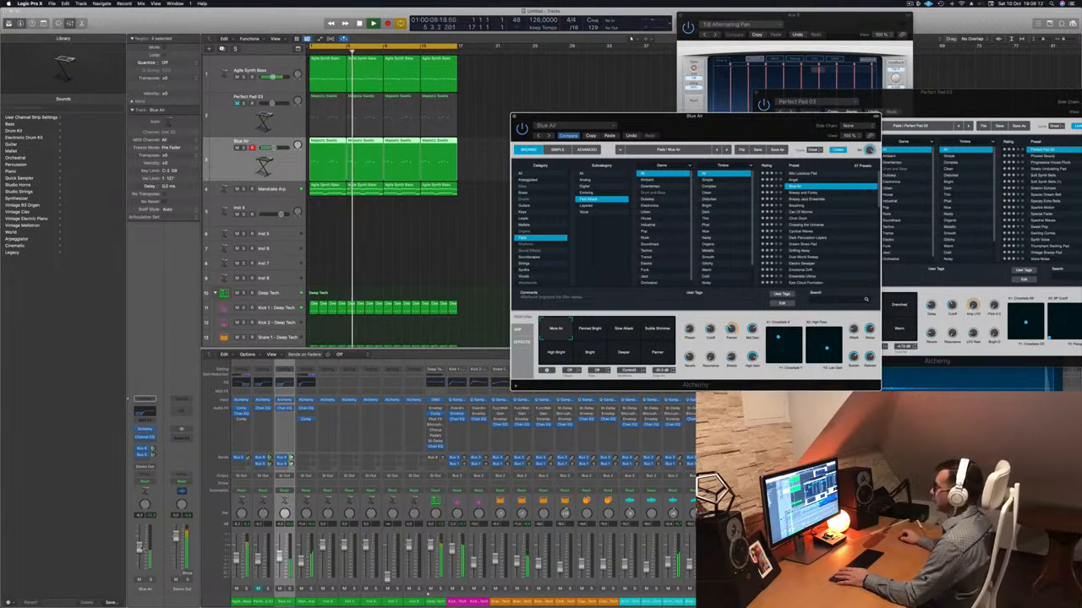
click(155, 455)
key(Return)
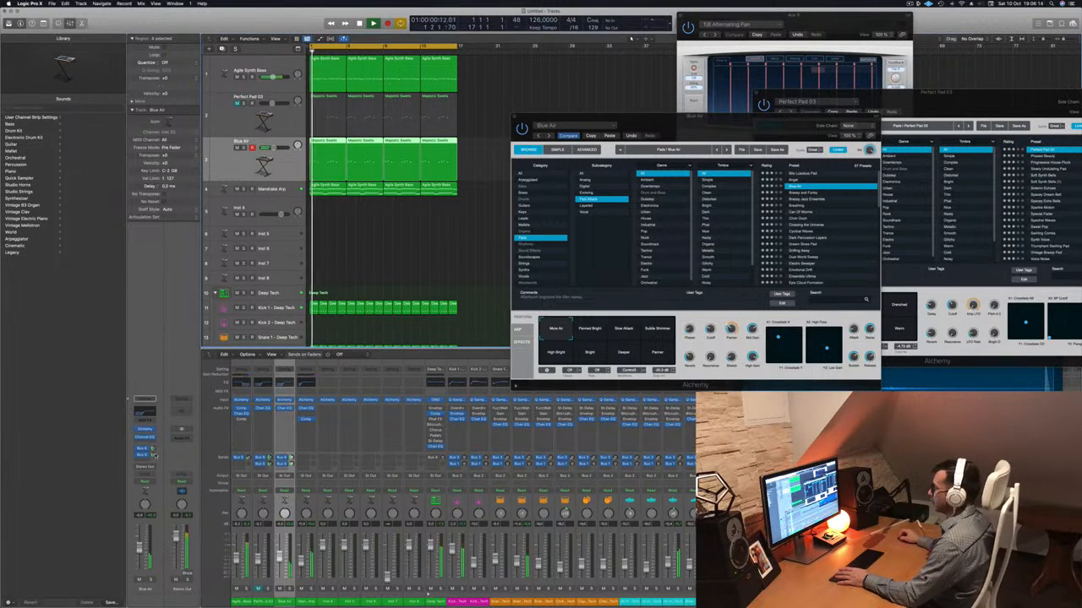
drag(154, 456, 153, 457)
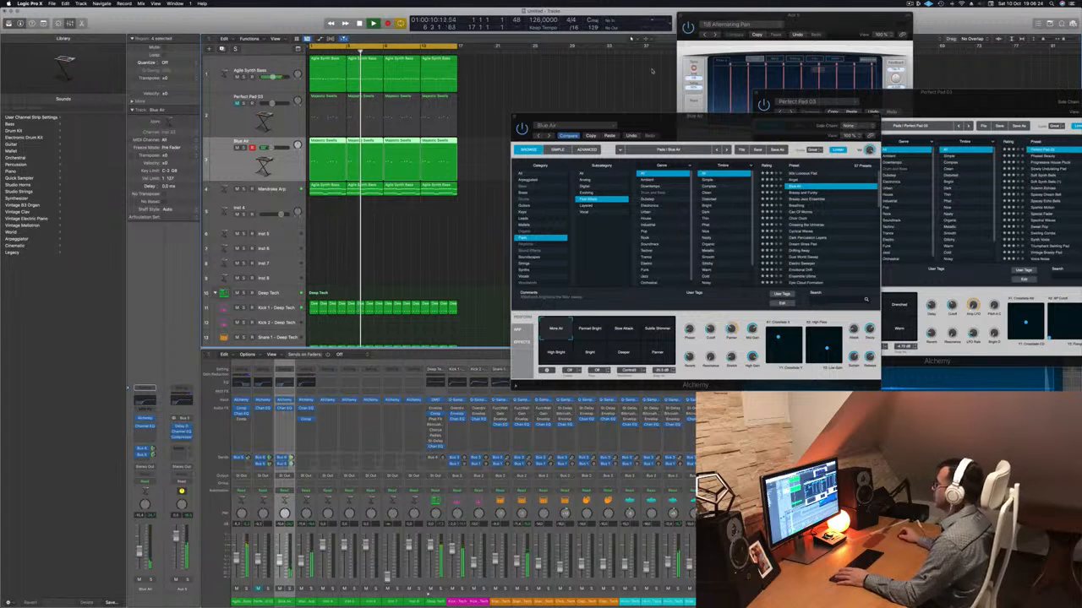
key(Return)
drag(741, 127, 681, 132)
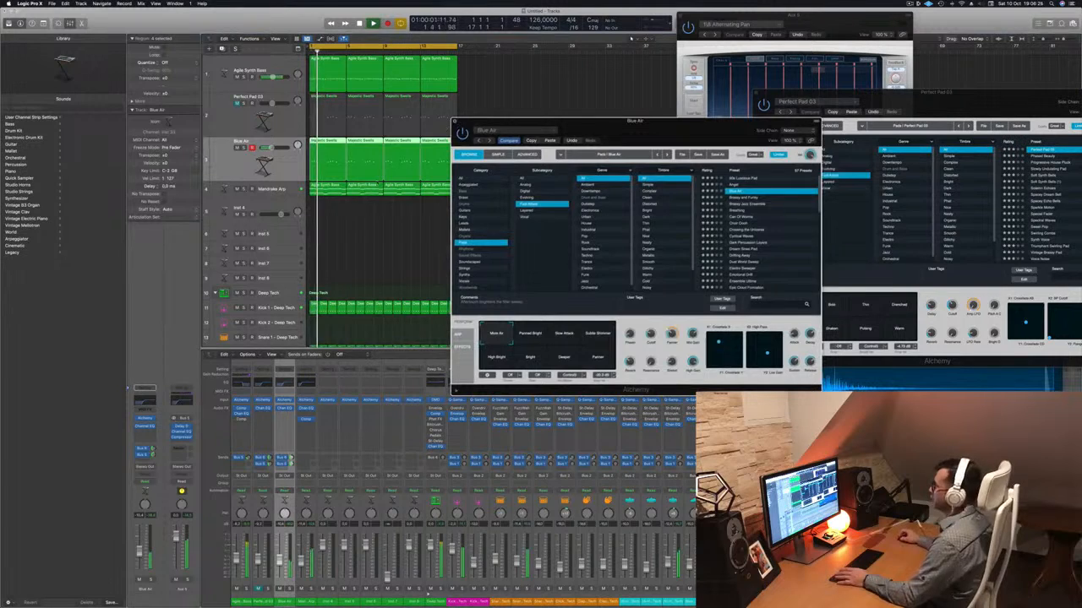
click(455, 120)
Copy the Snare 2 pattern region onto the Clap 2 track and fill the cycle range with clap regions.
scroll(412, 226, up, 4)
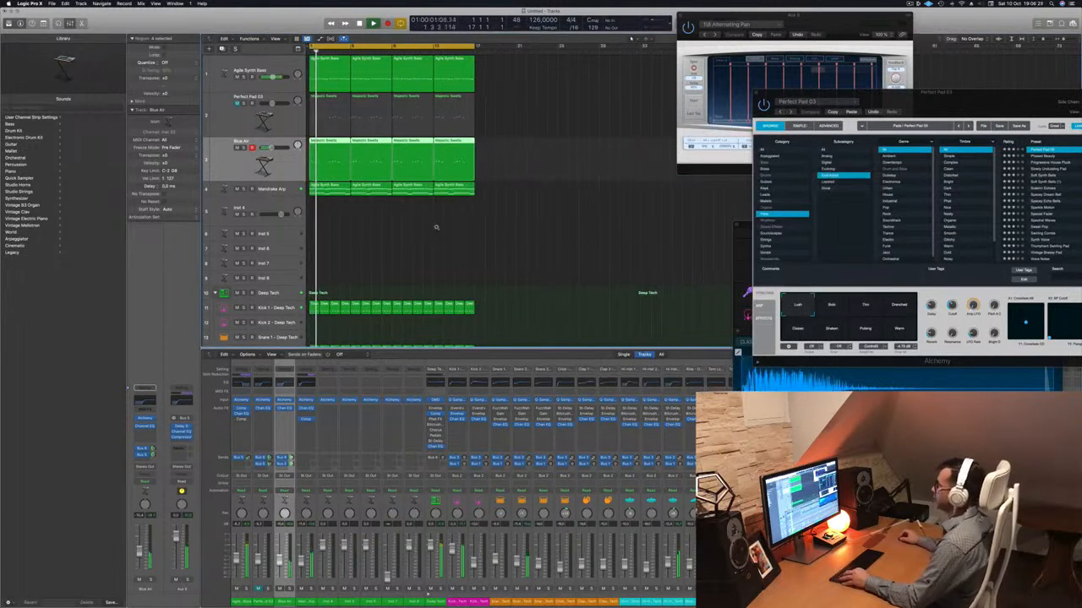
scroll(437, 229, down, 3)
scroll(437, 229, down, 5)
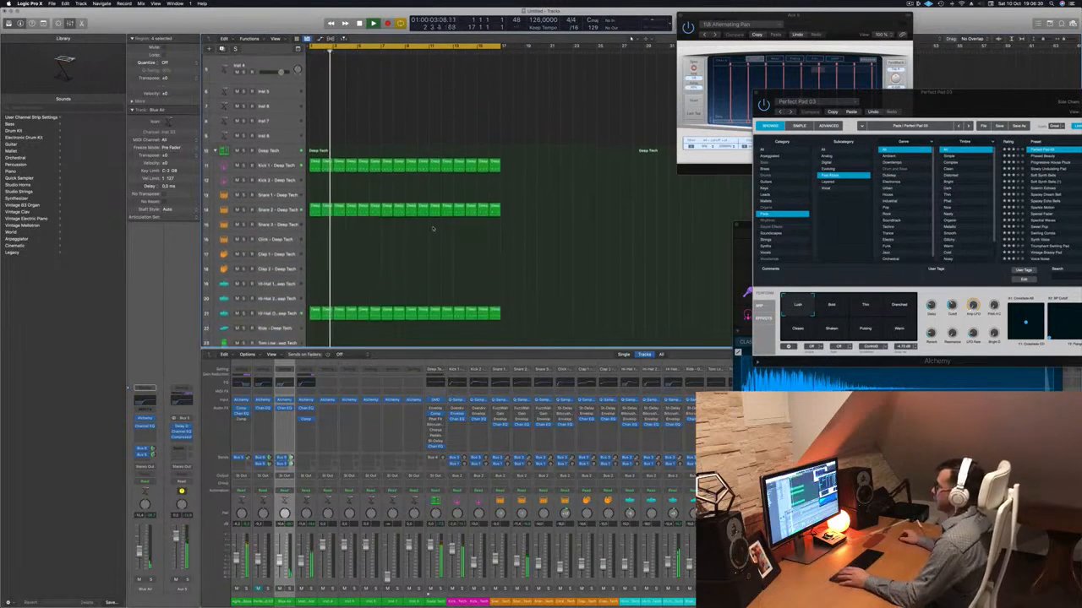
key(Return)
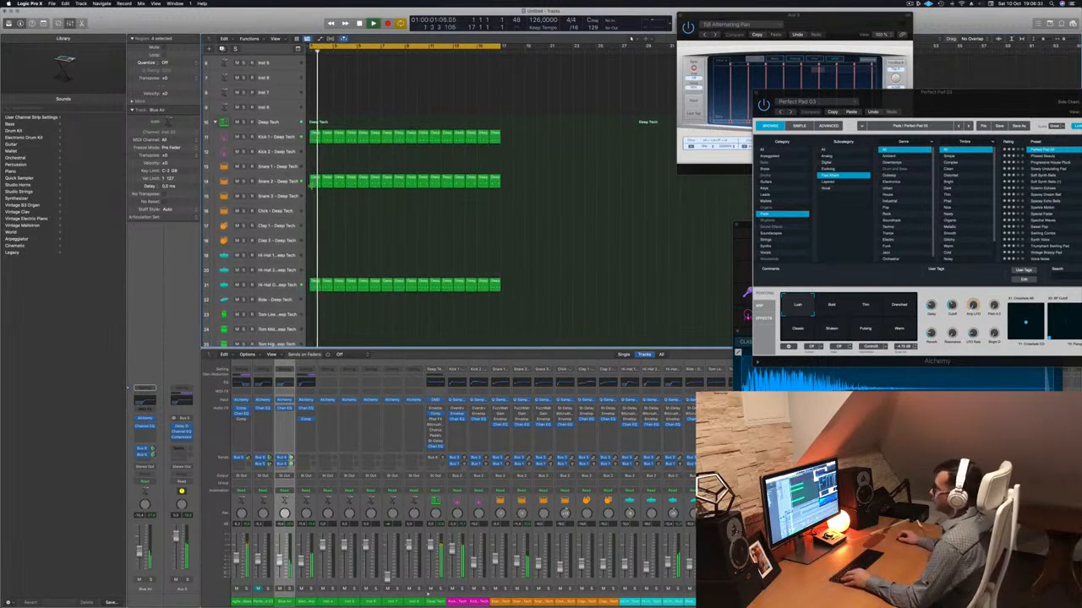
drag(315, 180, 315, 241)
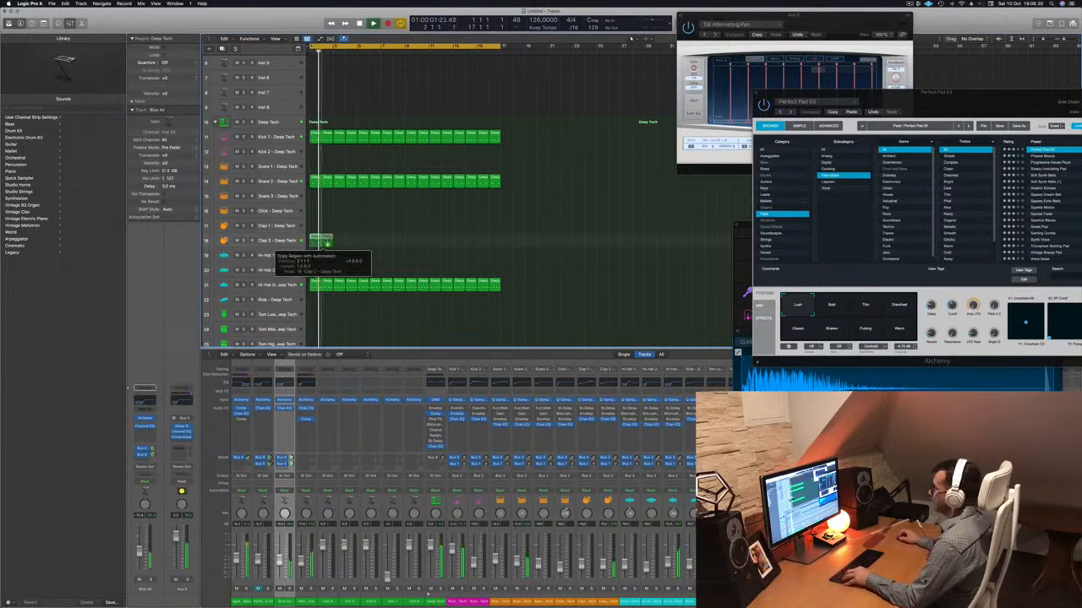
drag(315, 239, 414, 247)
Open the Stereo Delay on the Clap 2 track, reposition its window, and load a drum delay preset.
click(260, 241)
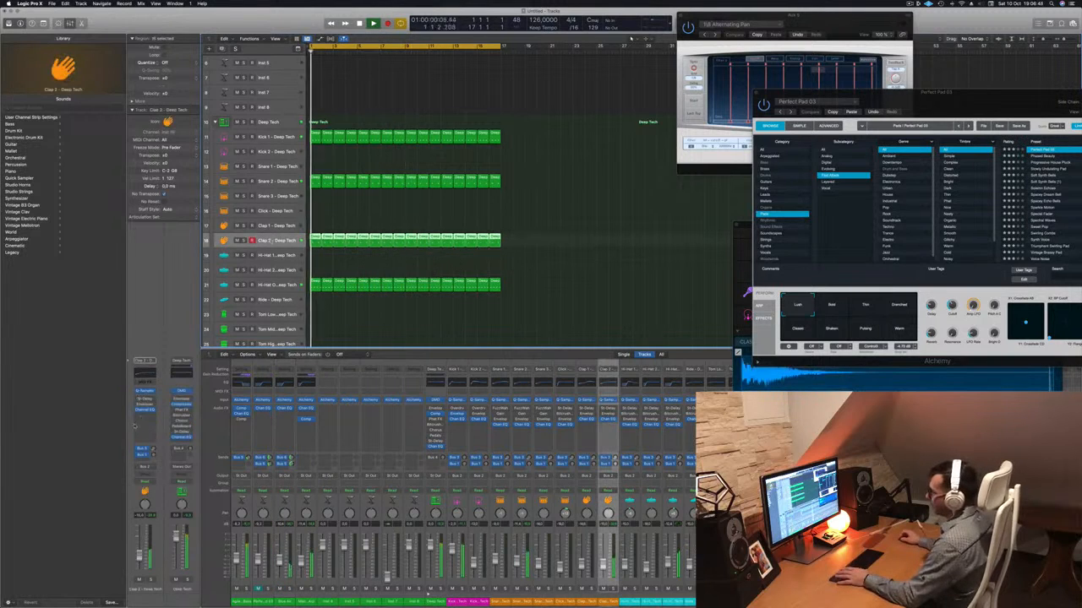
click(144, 399)
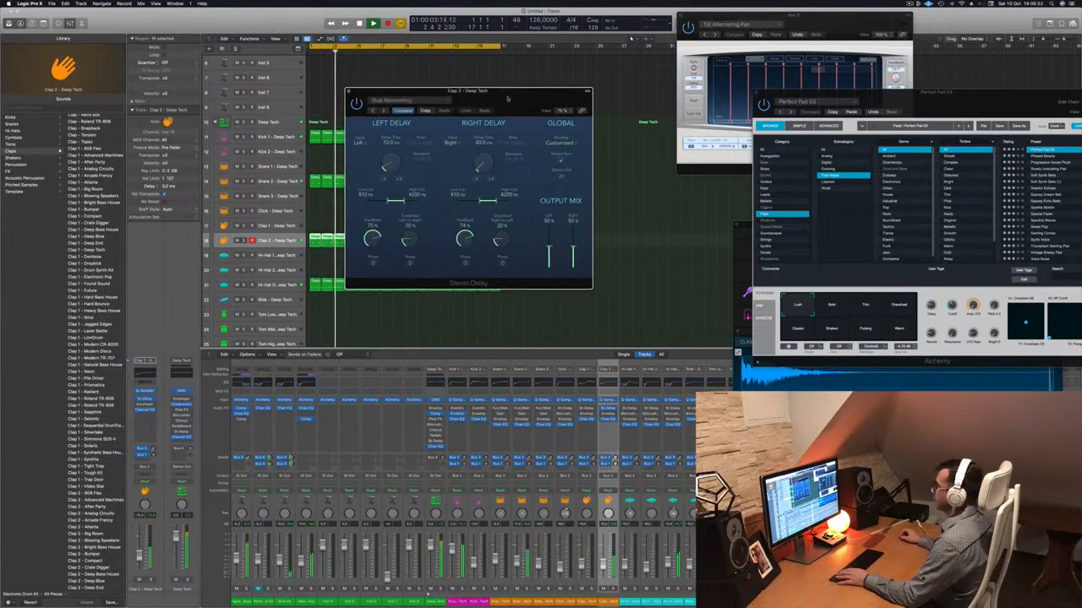
drag(454, 99, 528, 130)
click(415, 141)
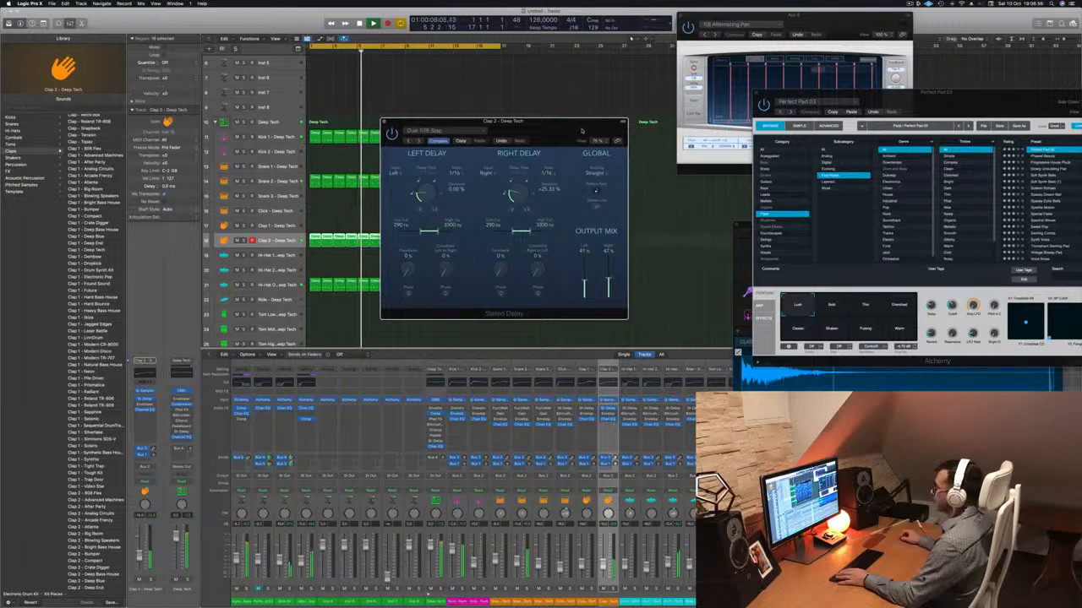
Audition other Stereo Delay presets on Clap 2, including Dual Resonating, and return to Dual 1/16 Slap.
click(407, 142)
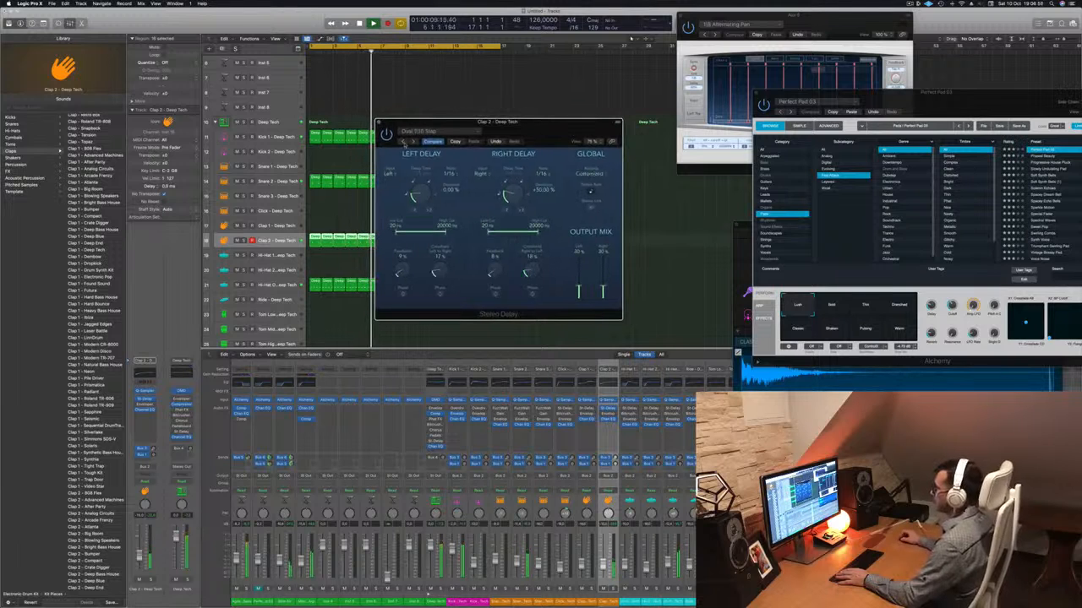
click(405, 142)
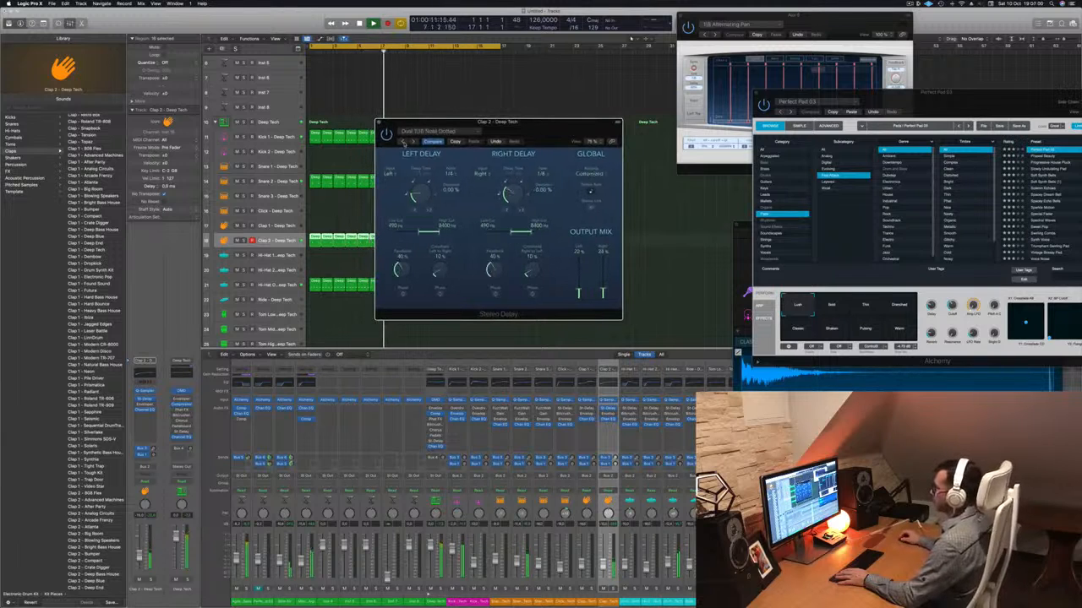
click(405, 142)
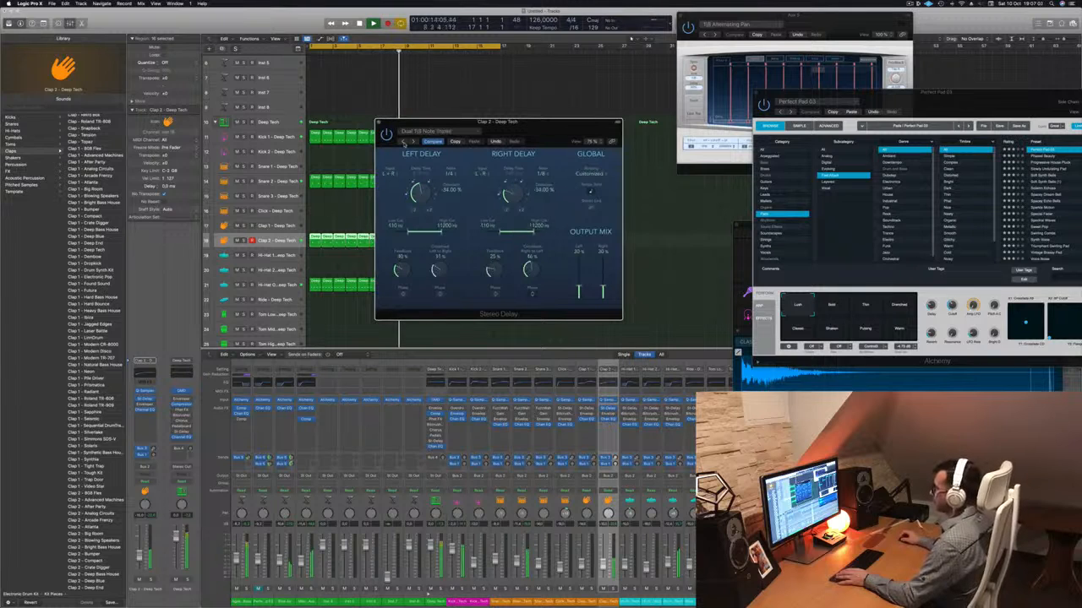
click(413, 142)
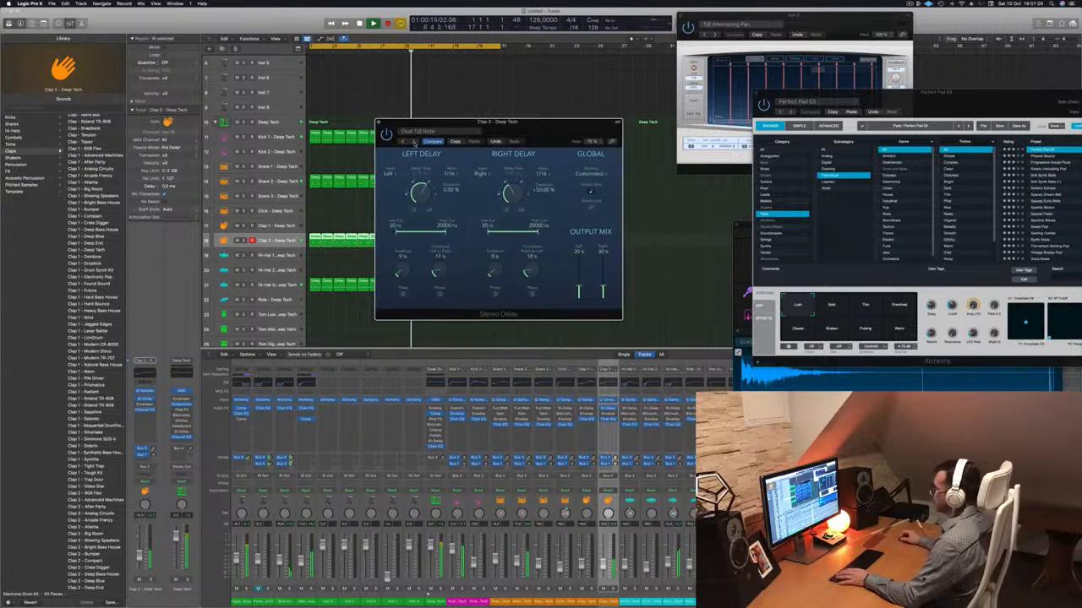
click(413, 143)
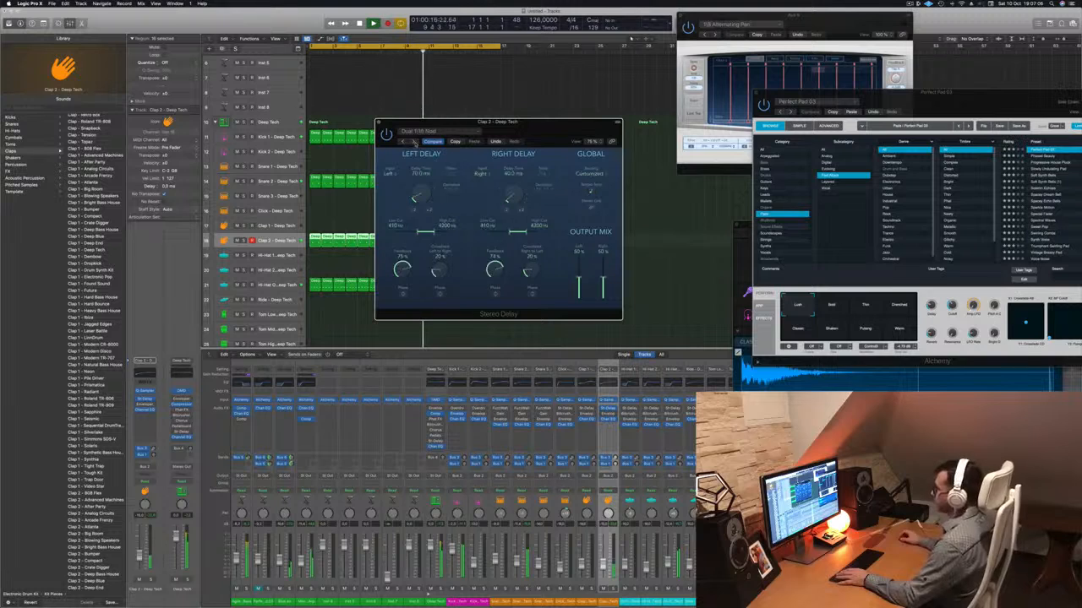
click(406, 143)
click(403, 145)
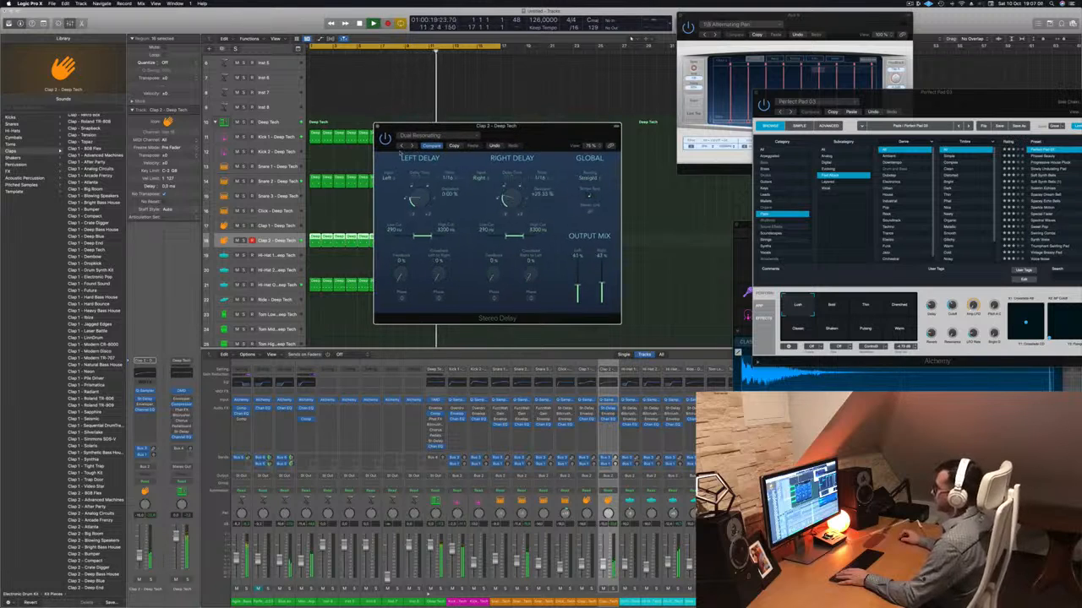
click(402, 147)
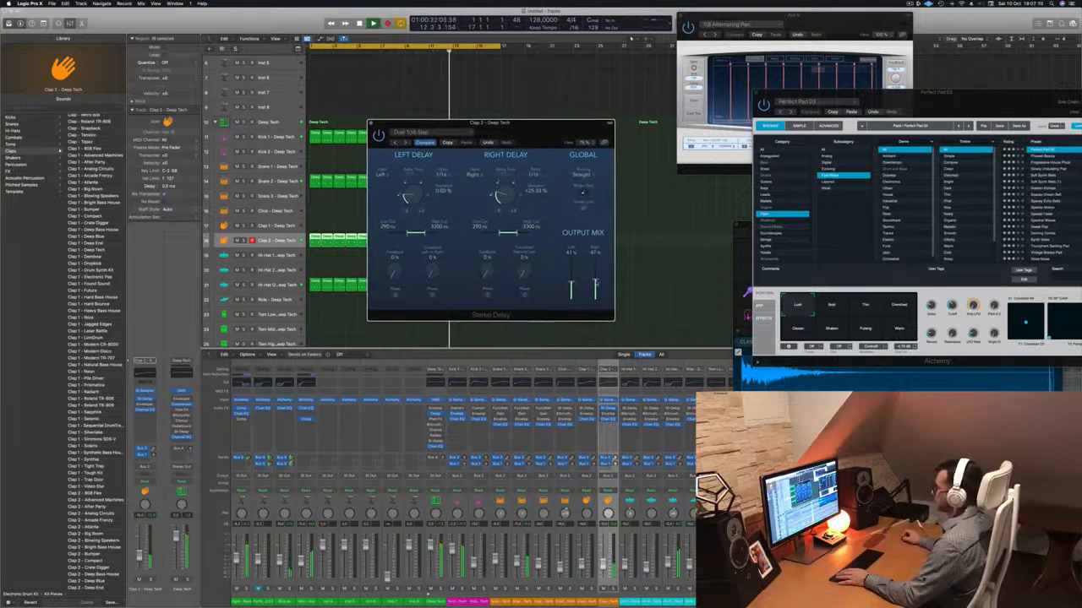
Lower the left and right output mix of the Clap 2 Stereo Delay, bringing the left to 22%, and close its window.
drag(571, 282, 603, 252)
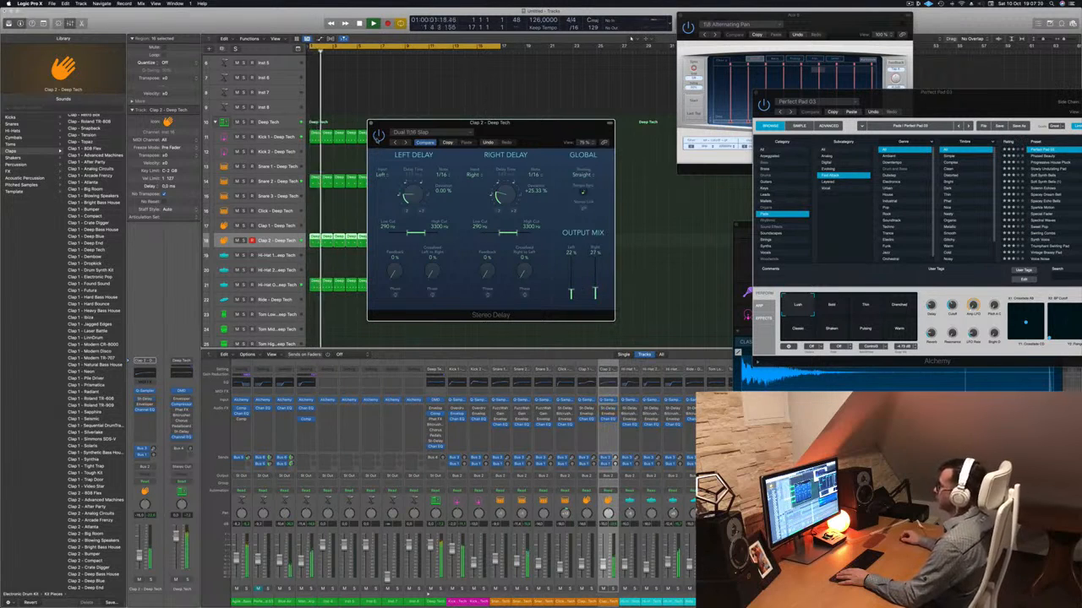
click(370, 123)
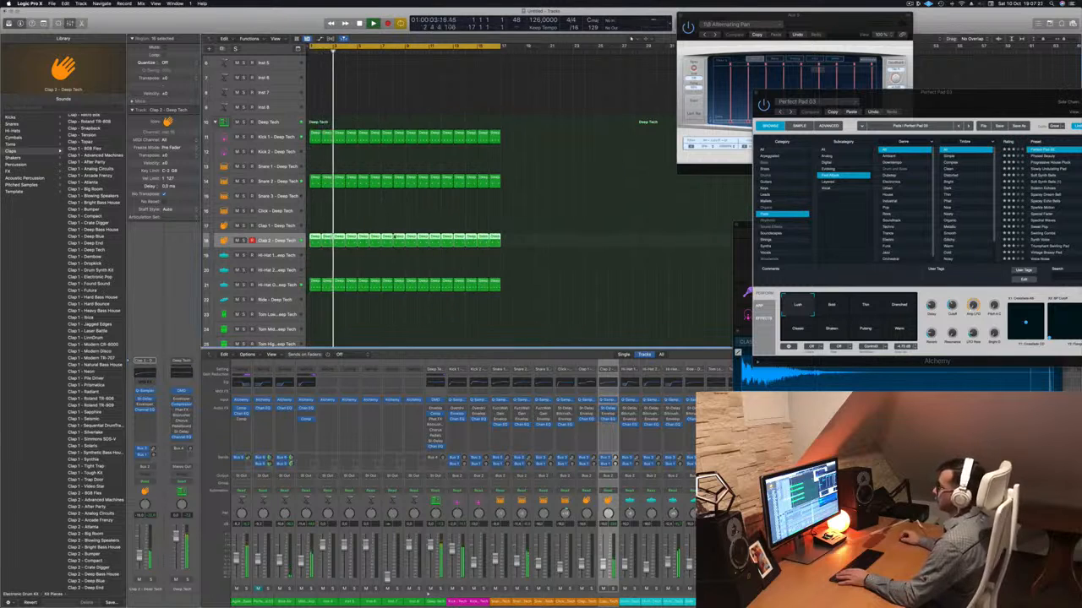
Copy the first open hi-hat region onto the Tom Low track at bar 1.
scroll(394, 237, down, 5)
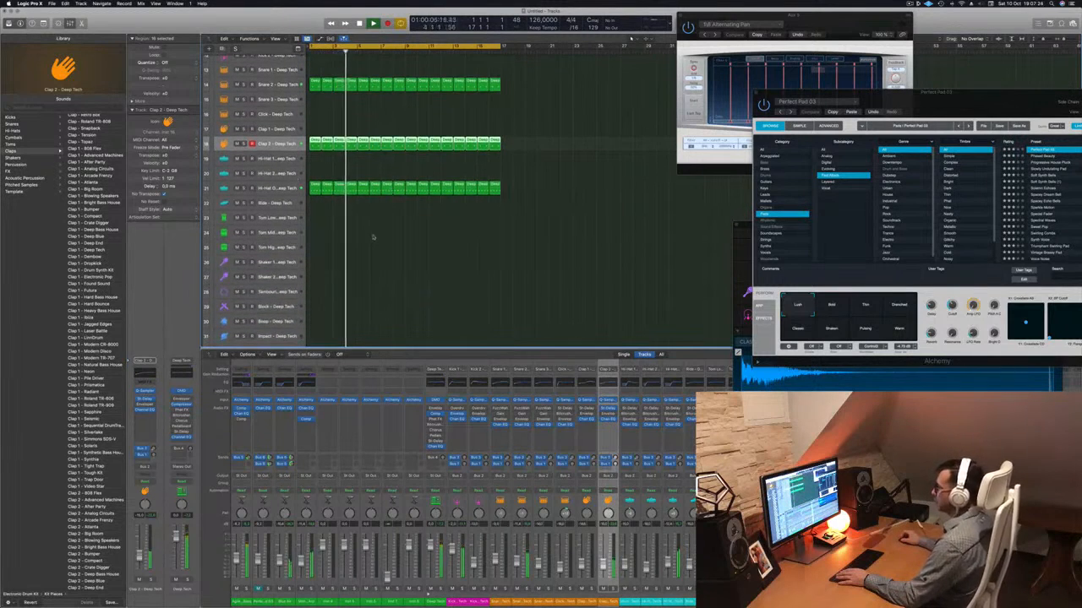
click(314, 182)
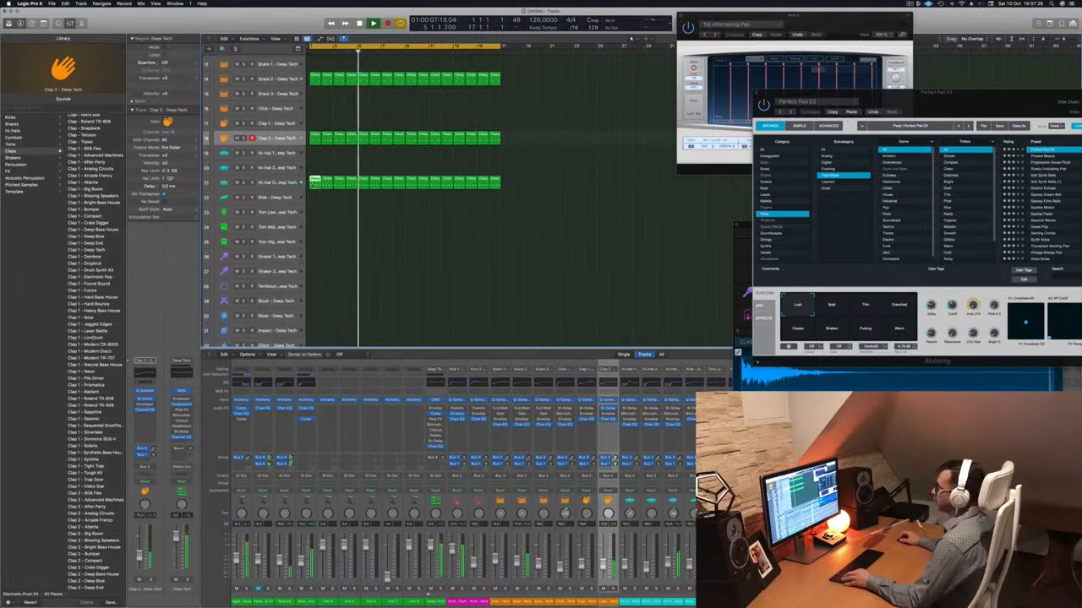
drag(314, 182, 315, 212)
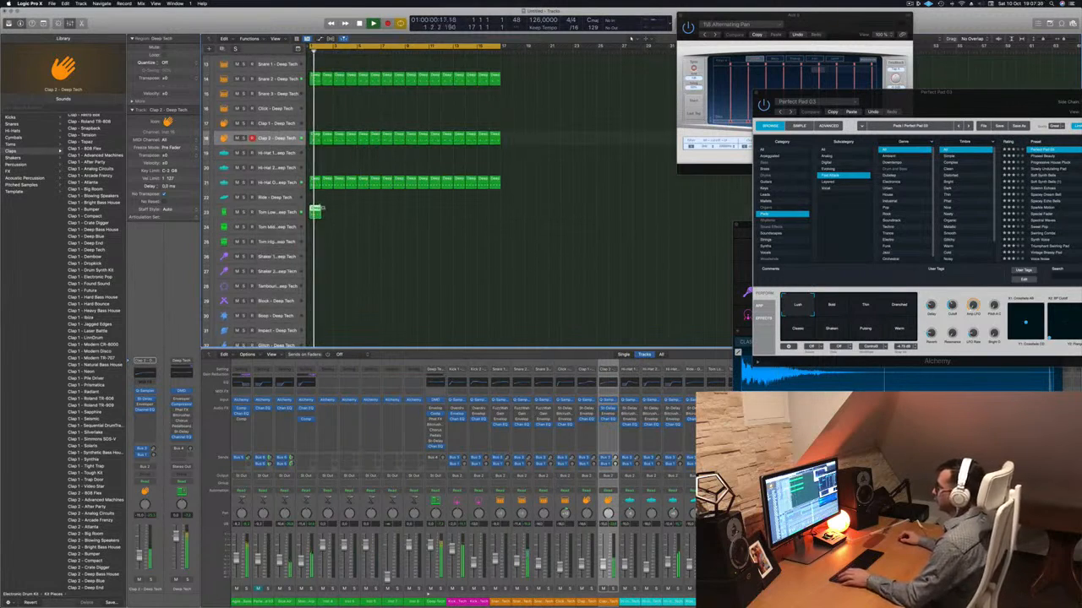
Open the Tom Low region in the Piano Roll and move all four of its notes to a lower pitch.
double_click(315, 211)
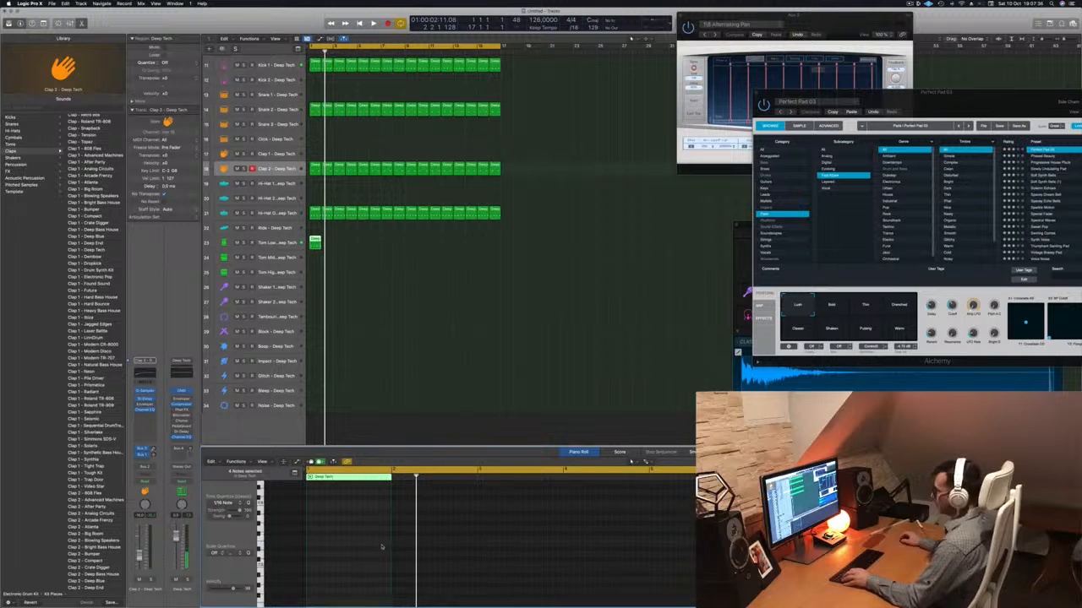
scroll(381, 547, up, 5)
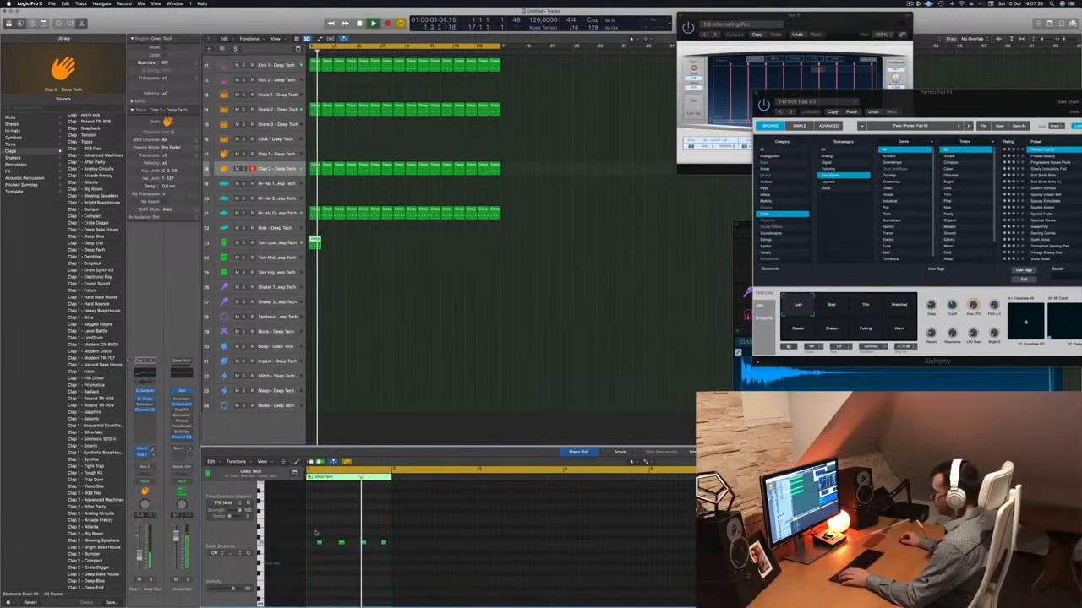
drag(316, 531, 391, 556)
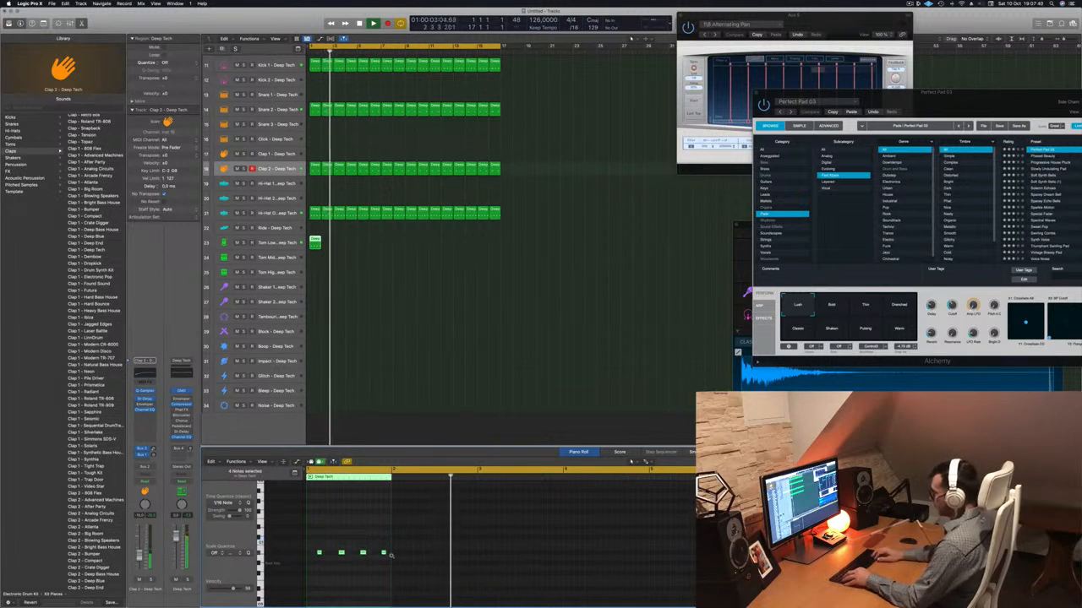
key(space)
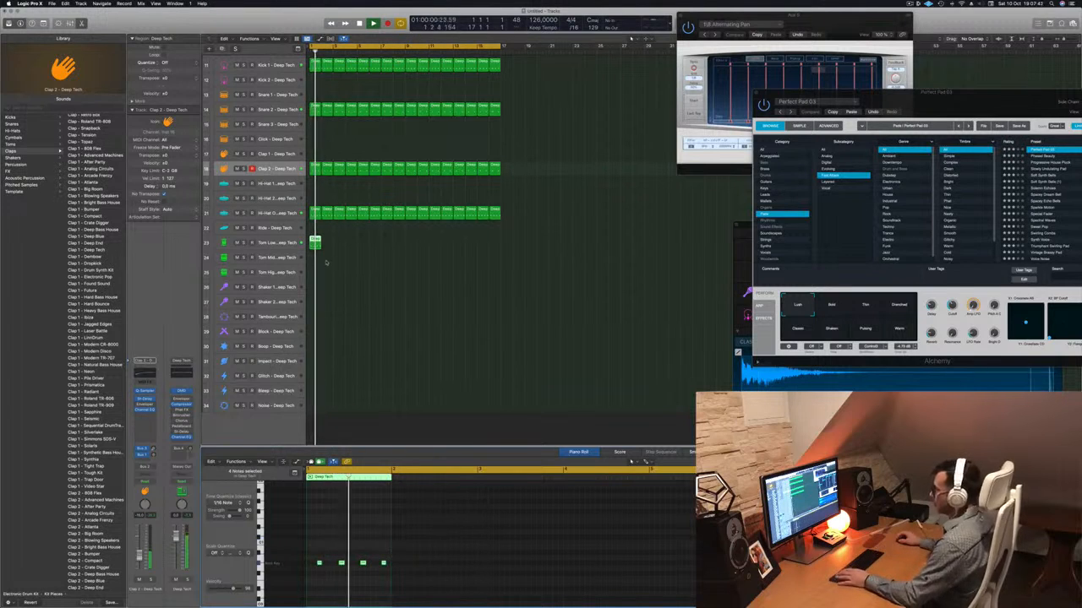
Select the Tom Low track and copy its one-bar region to every second bar across the cycle range.
click(279, 243)
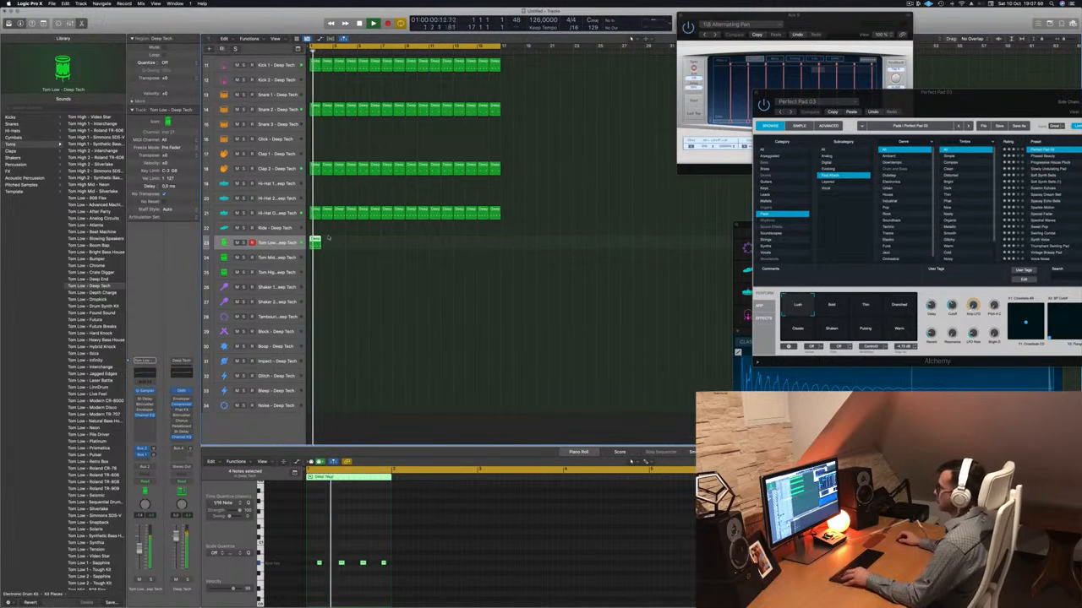
drag(314, 242, 414, 247)
key(Return)
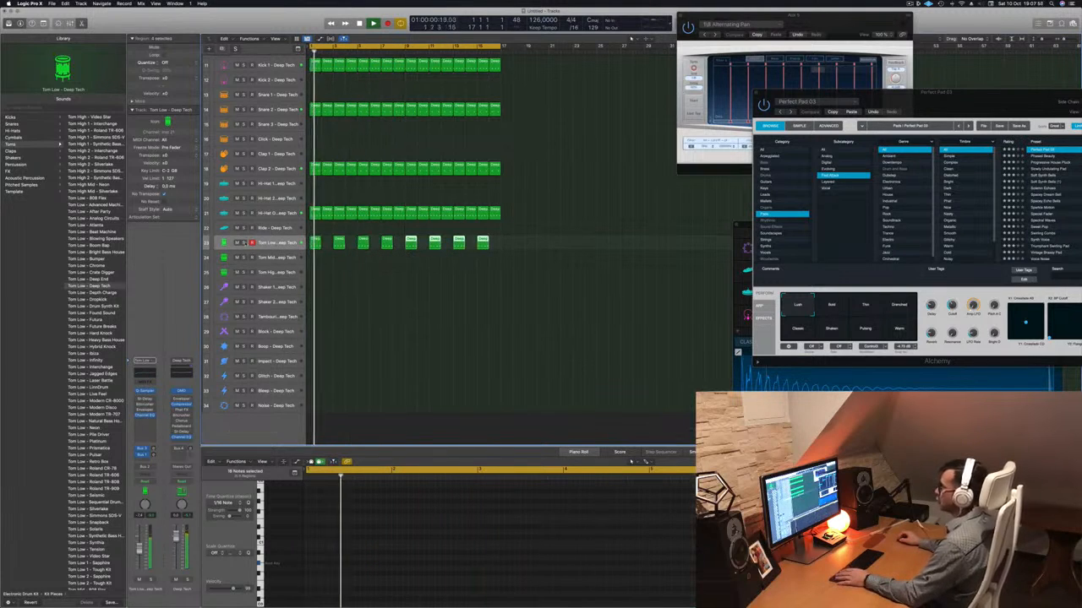
key(ctrl+s)
key(ctrl+s)
key(Return)
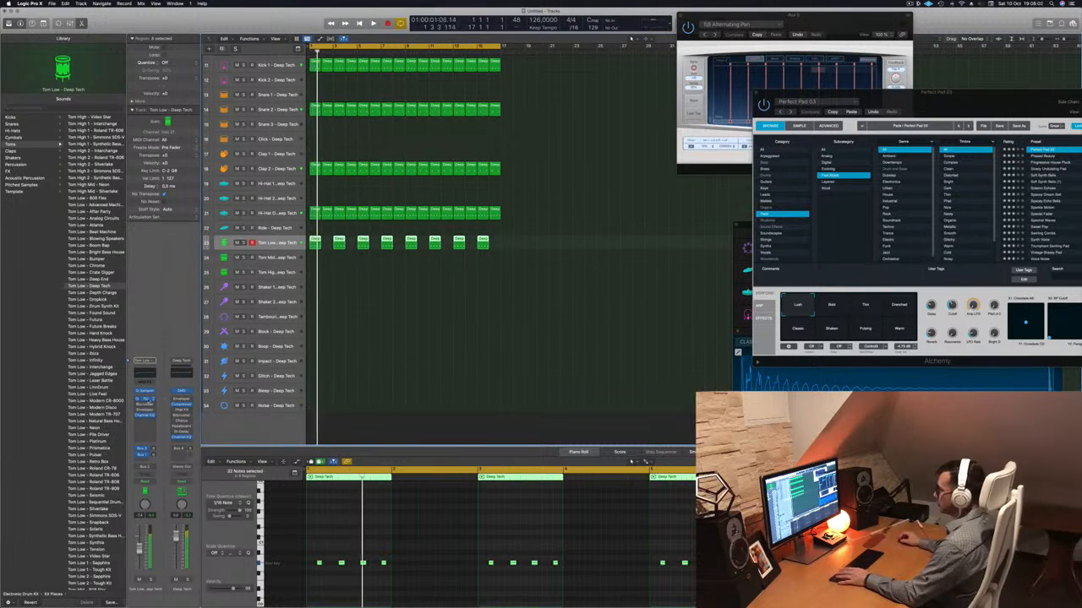
Open the Tom Low track's Stereo Delay, load the Dual 1/16 Slap preset, and audition it with the track briefly soloed.
click(148, 400)
click(364, 111)
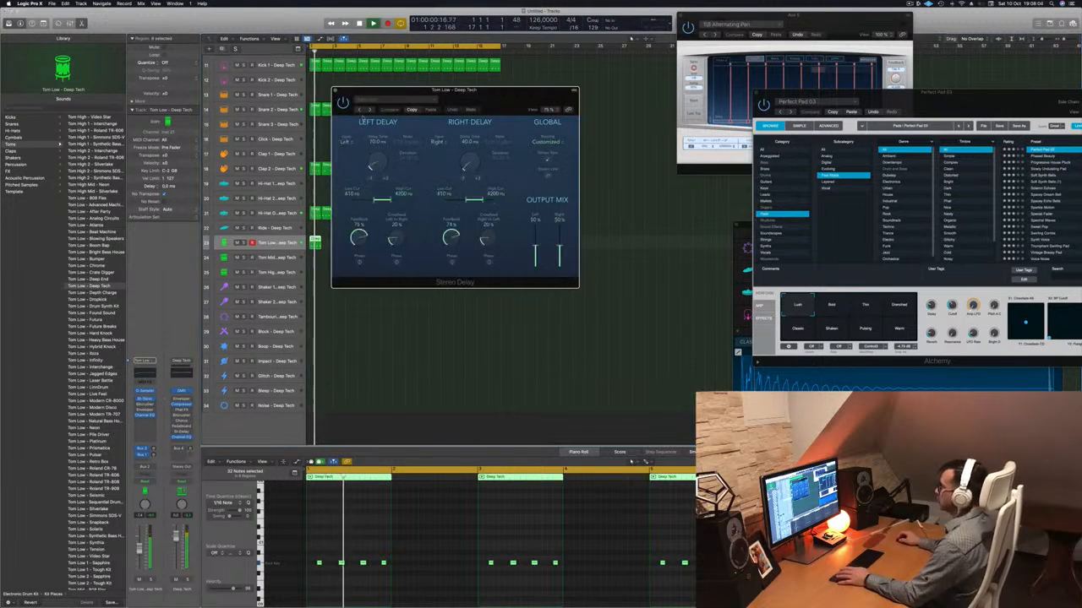
drag(352, 114, 387, 135)
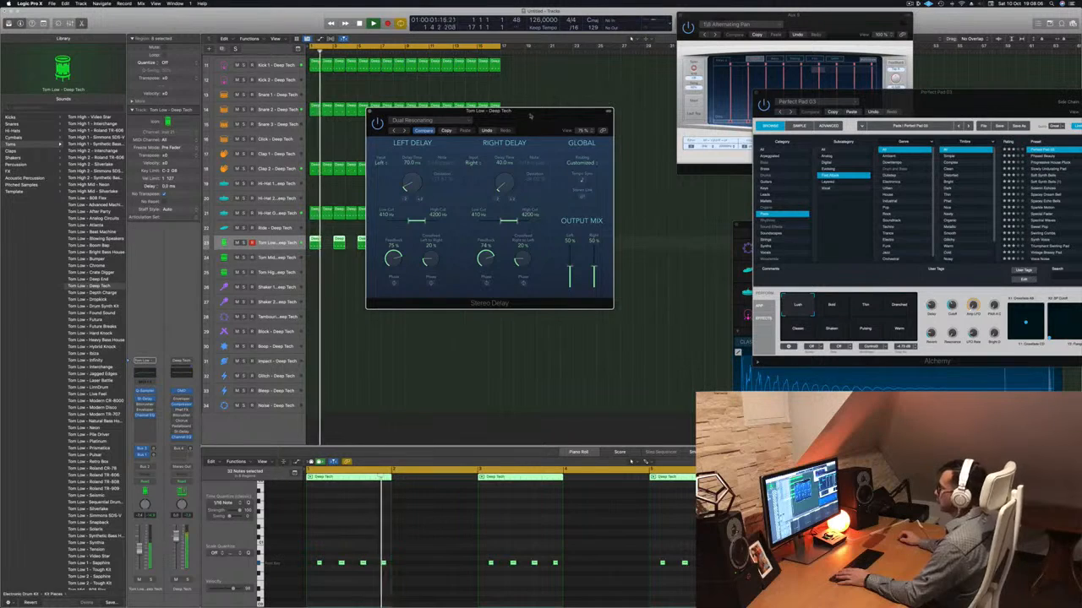
drag(530, 114, 513, 139)
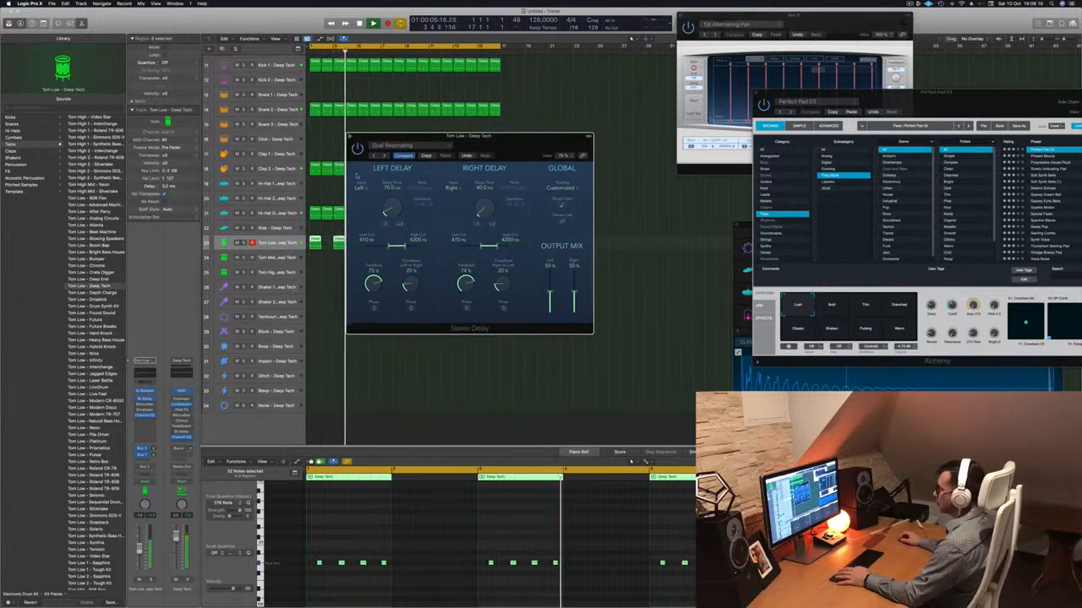
click(151, 580)
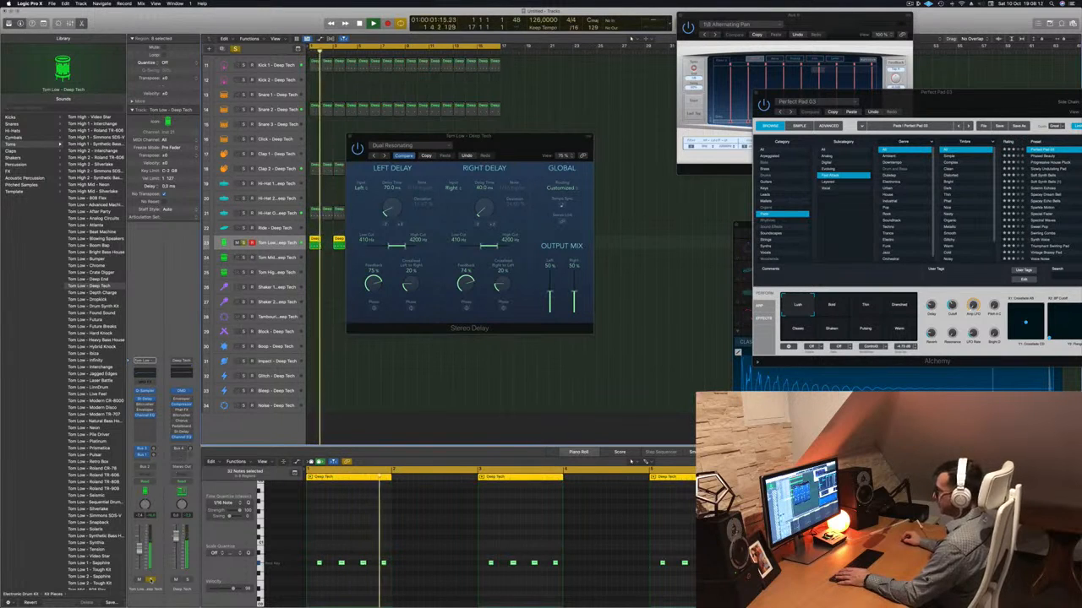
click(376, 156)
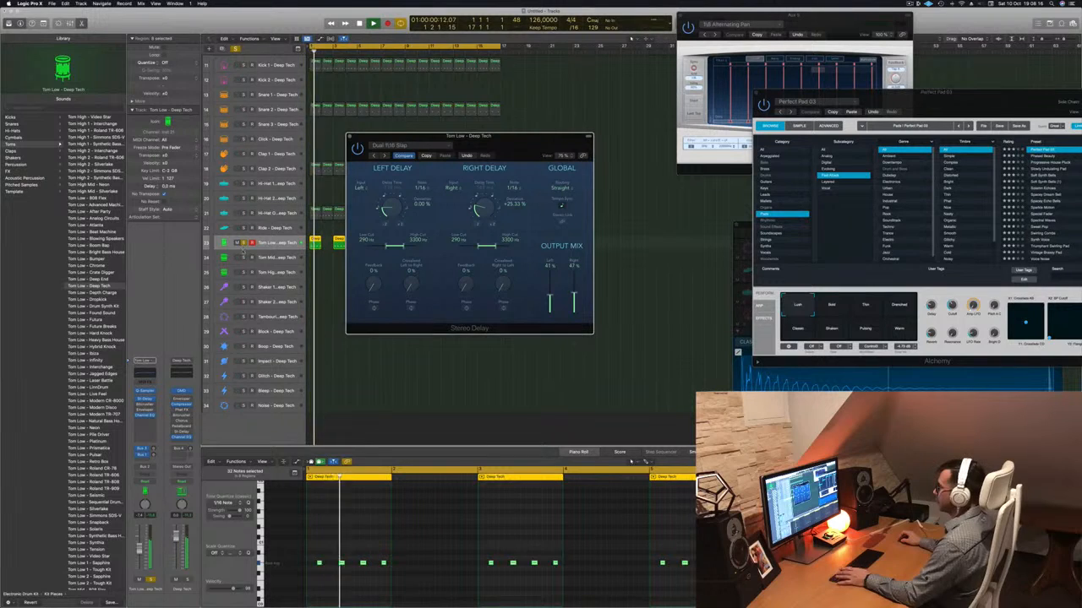
click(244, 244)
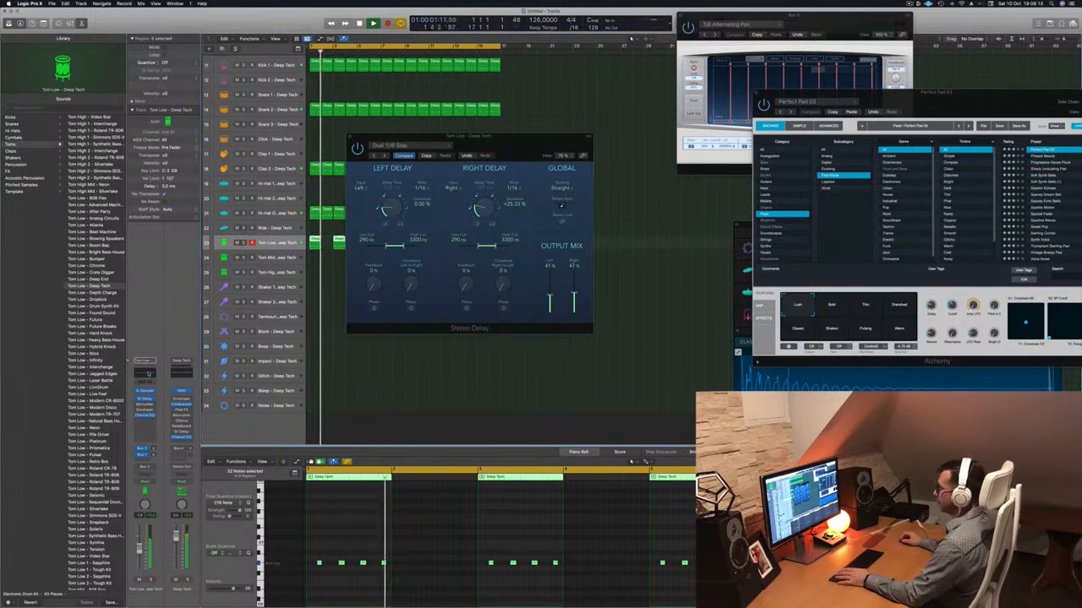
Enable a steep low cut in the Tom Low Channel EQ, adjust its cutoff frequency, and check the result during playback.
click(148, 374)
click(372, 126)
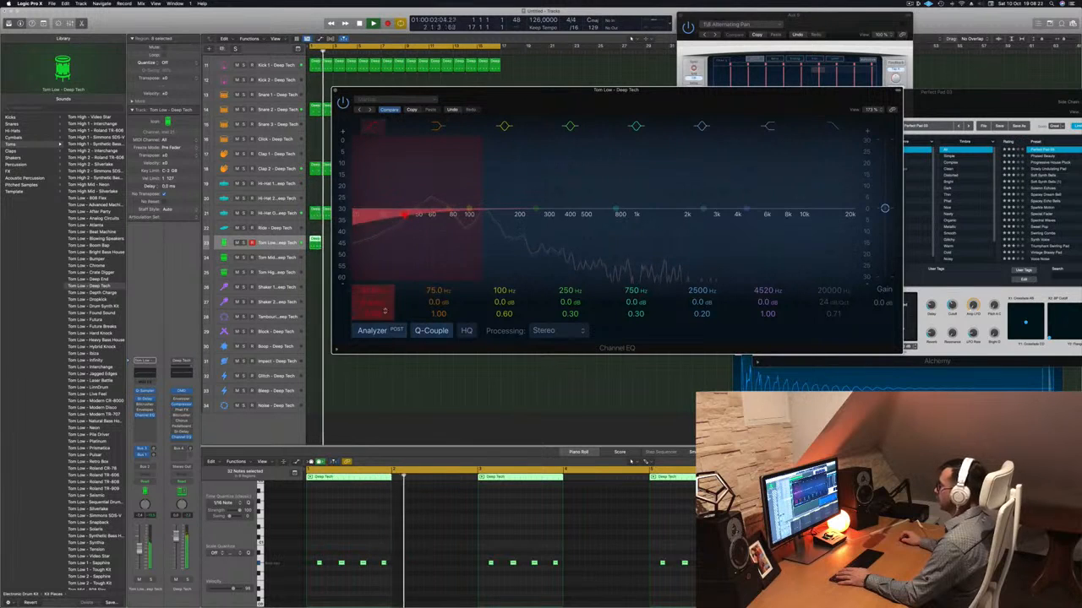
drag(370, 307, 372, 257)
drag(372, 301, 373, 290)
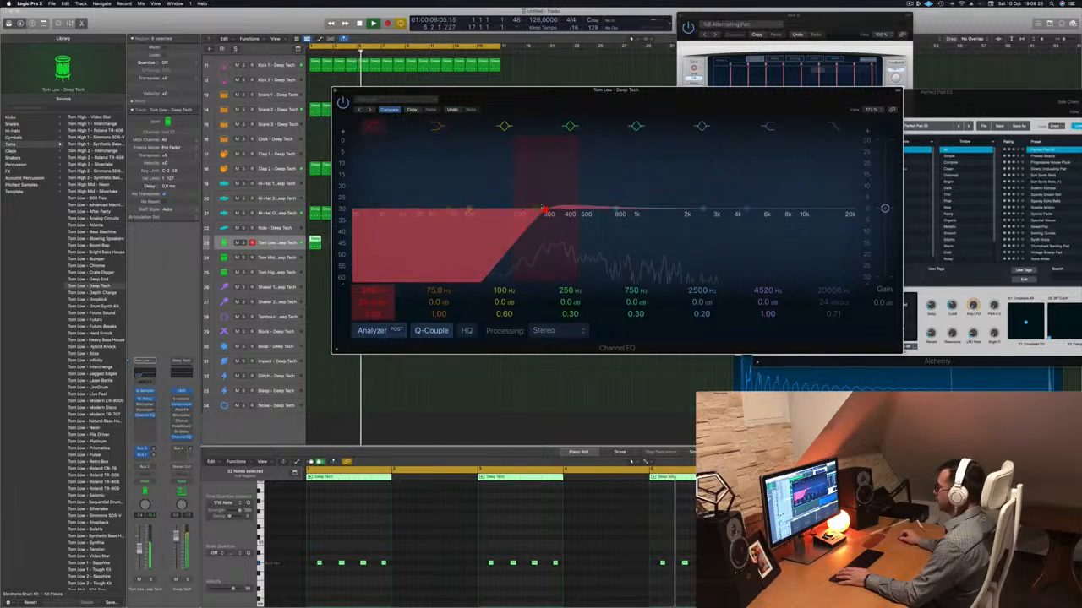
drag(543, 209, 517, 209)
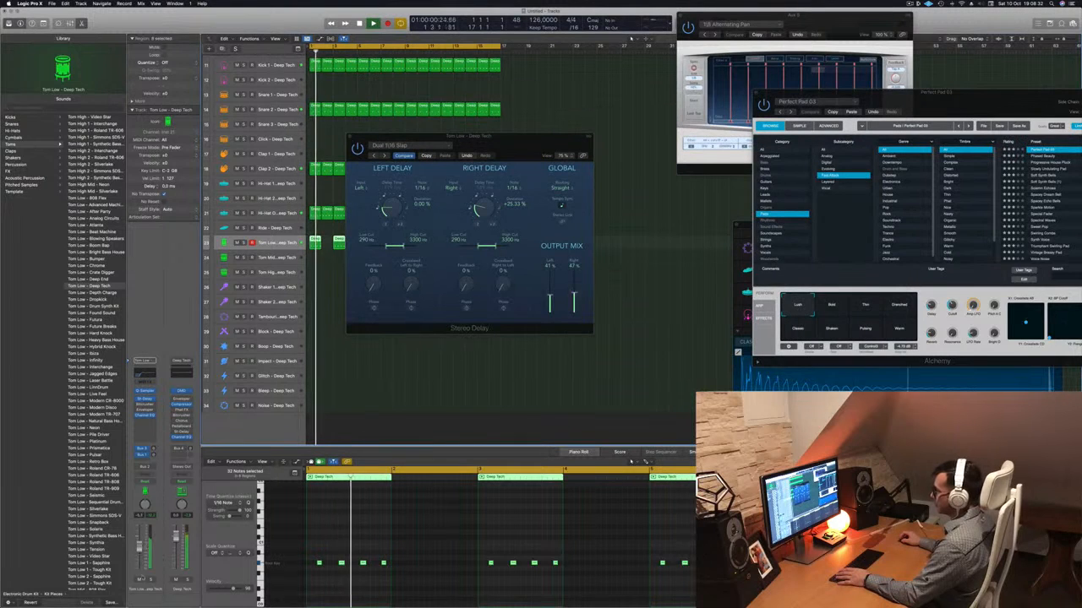
click(150, 580)
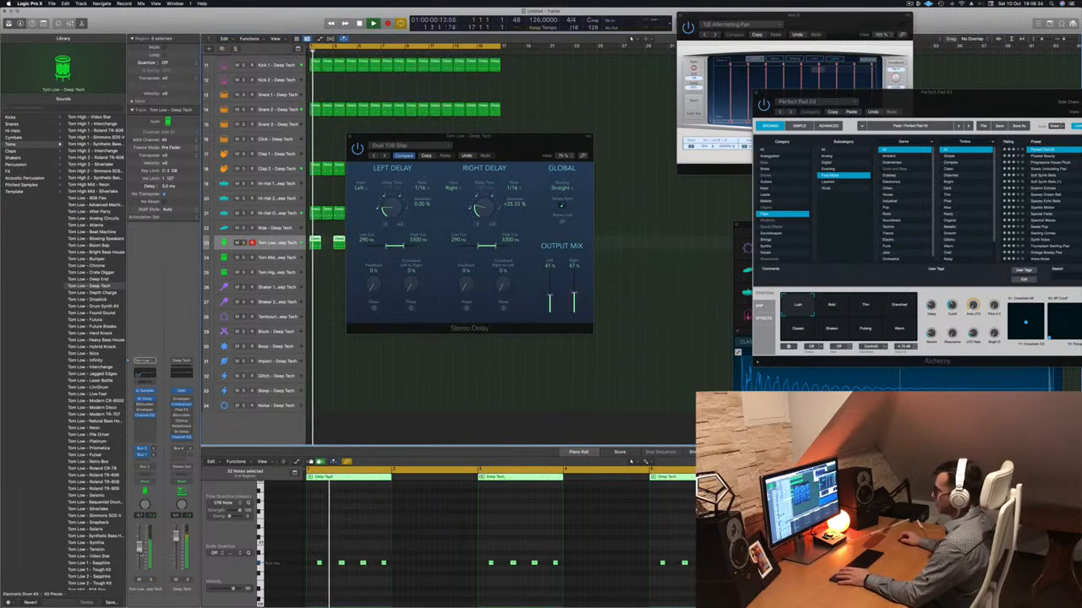
key(space)
key(space)
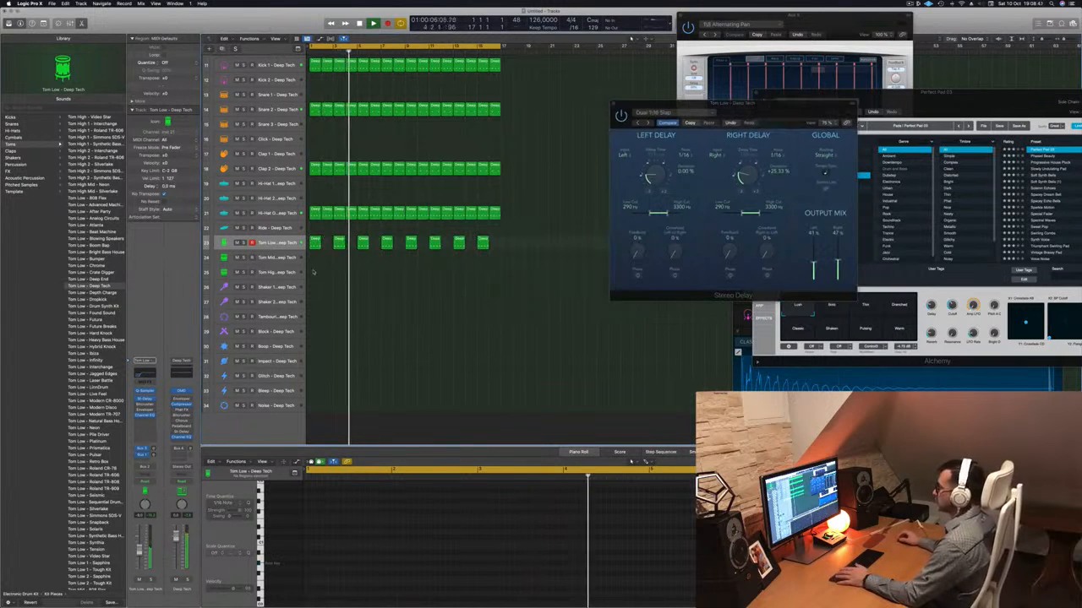
Copy the first open hi-hat region onto the Shaker 1 track, solo-check Tom Low briefly, and move the shaker region to bar 2.
key(Return)
click(313, 212)
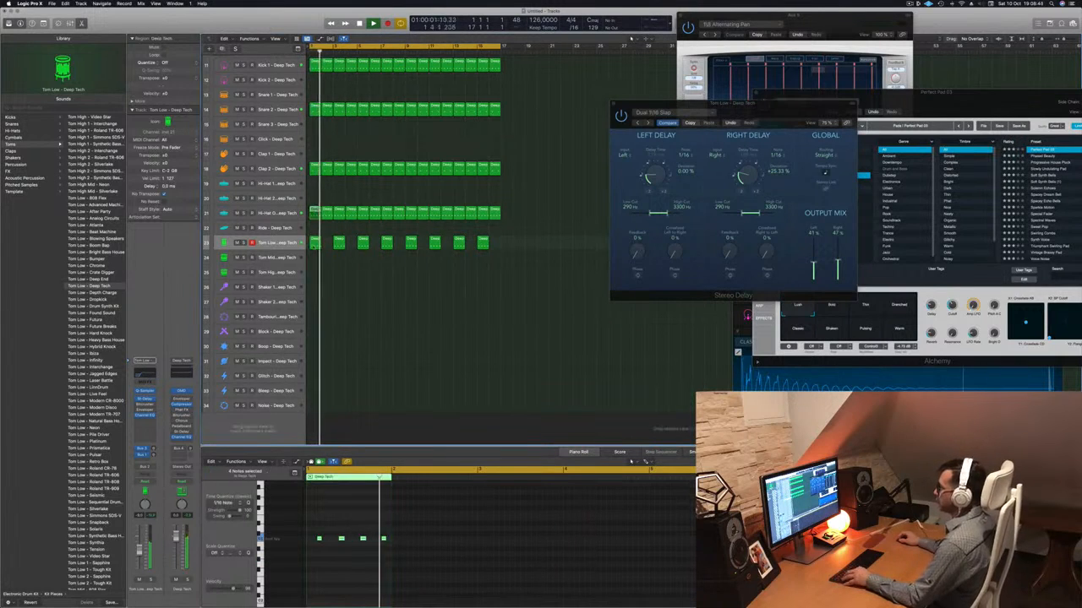
drag(313, 212, 316, 290)
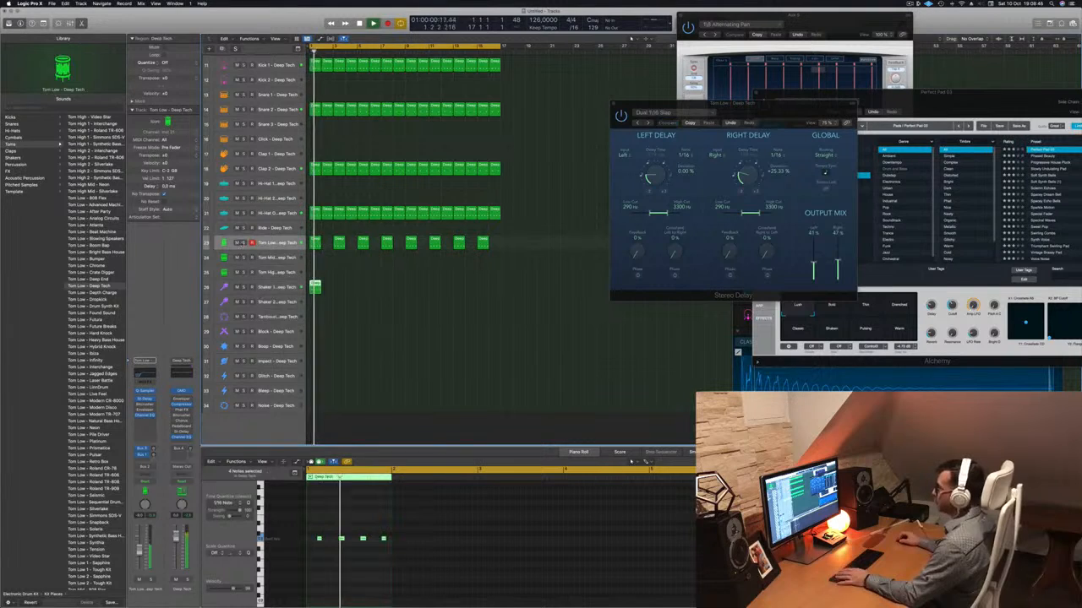
click(243, 243)
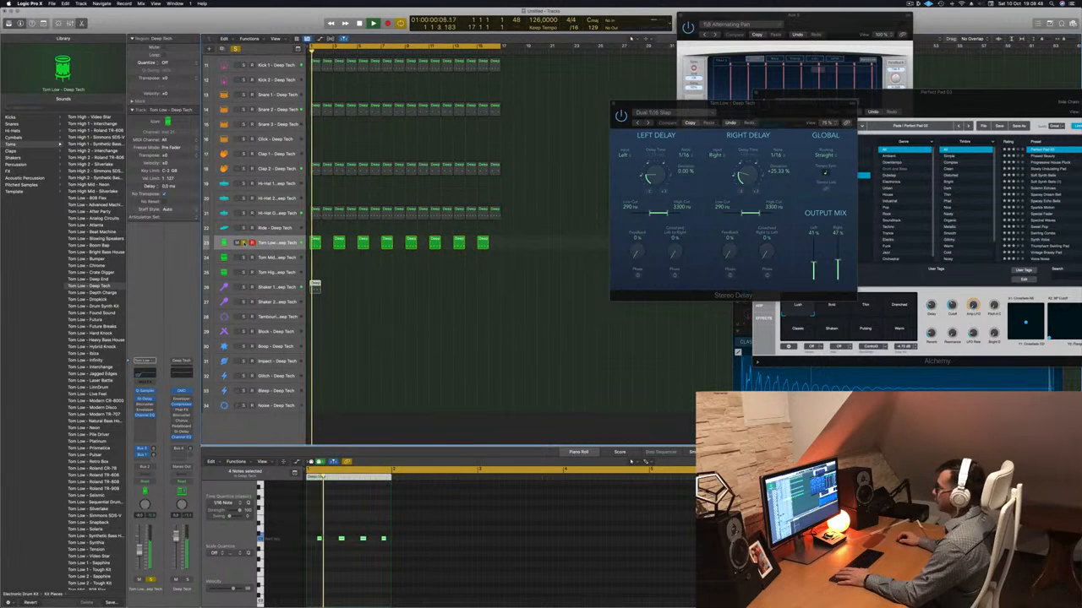
click(244, 242)
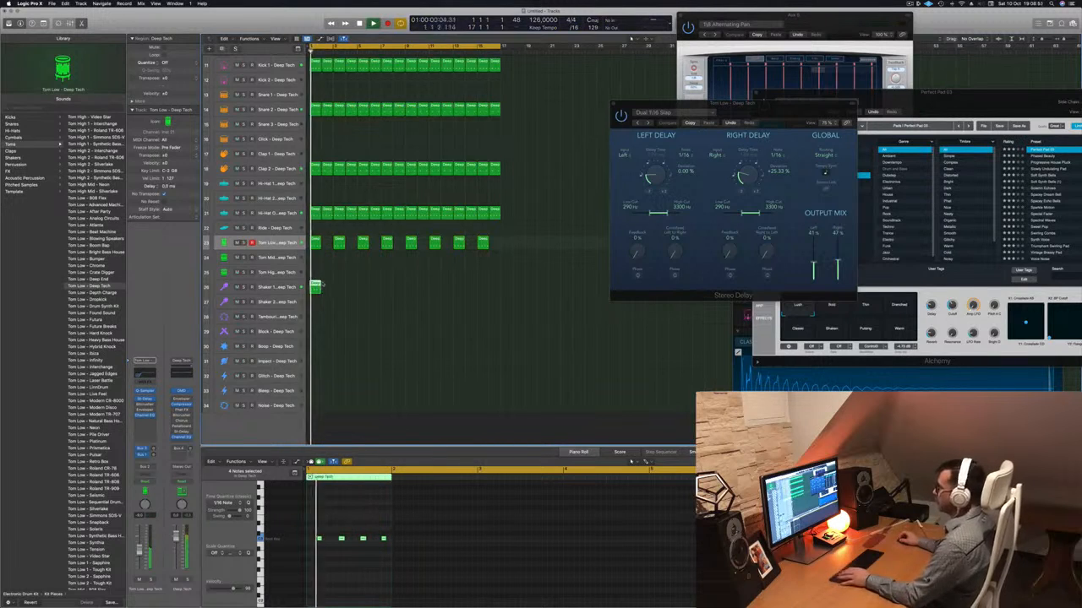
drag(324, 286, 336, 286)
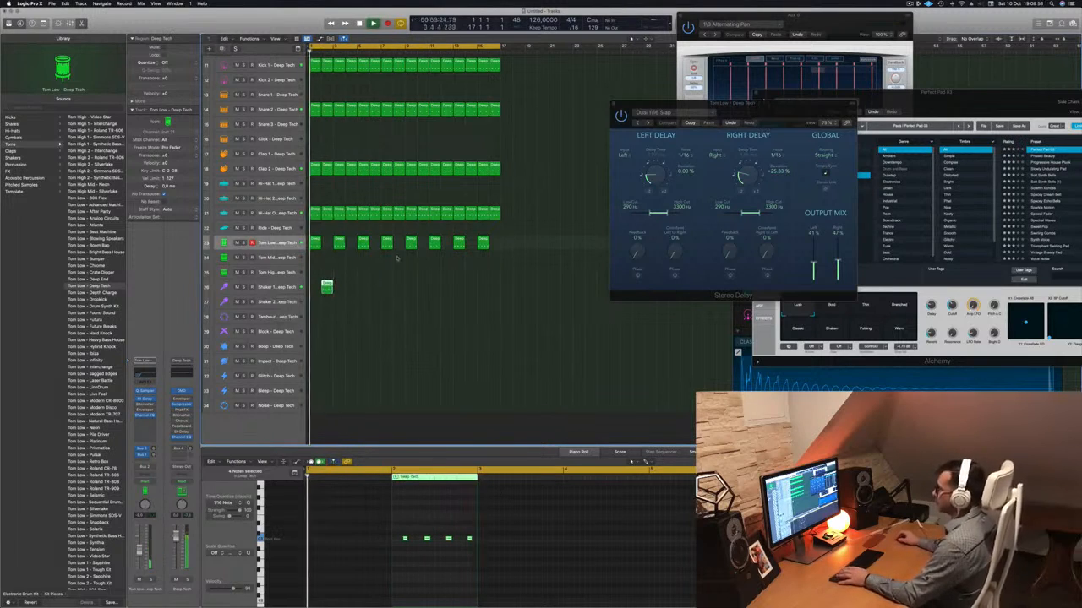
Repeat the Shaker 1 region on every second bar through the rest of the cycle range and select the Shaker 1 track.
drag(327, 286, 375, 290)
shift+click(326, 288)
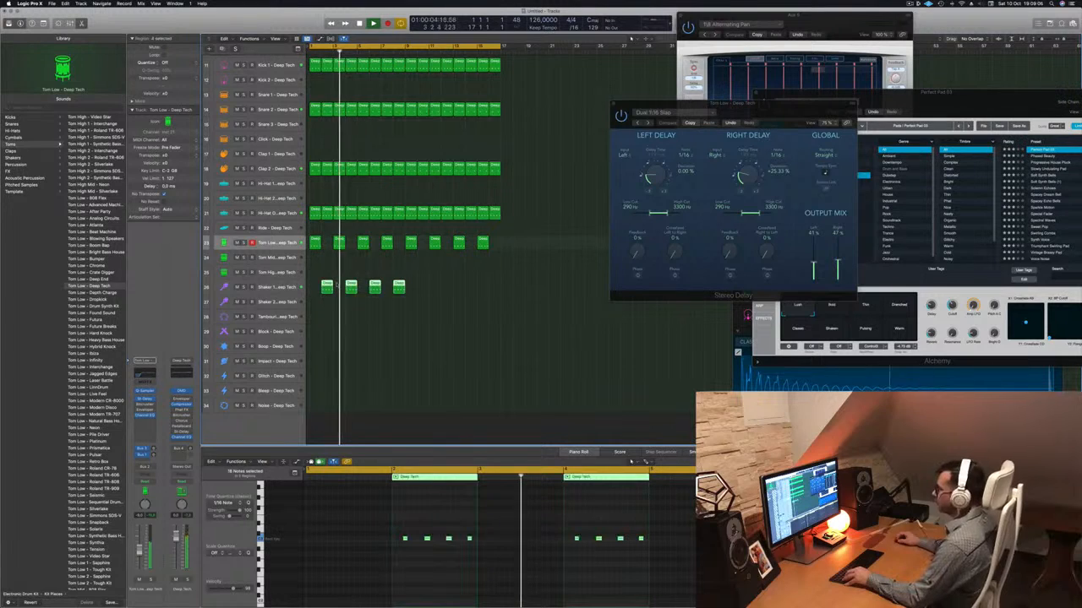
drag(403, 287, 423, 290)
scroll(429, 322, left, 2)
scroll(430, 322, down, 2)
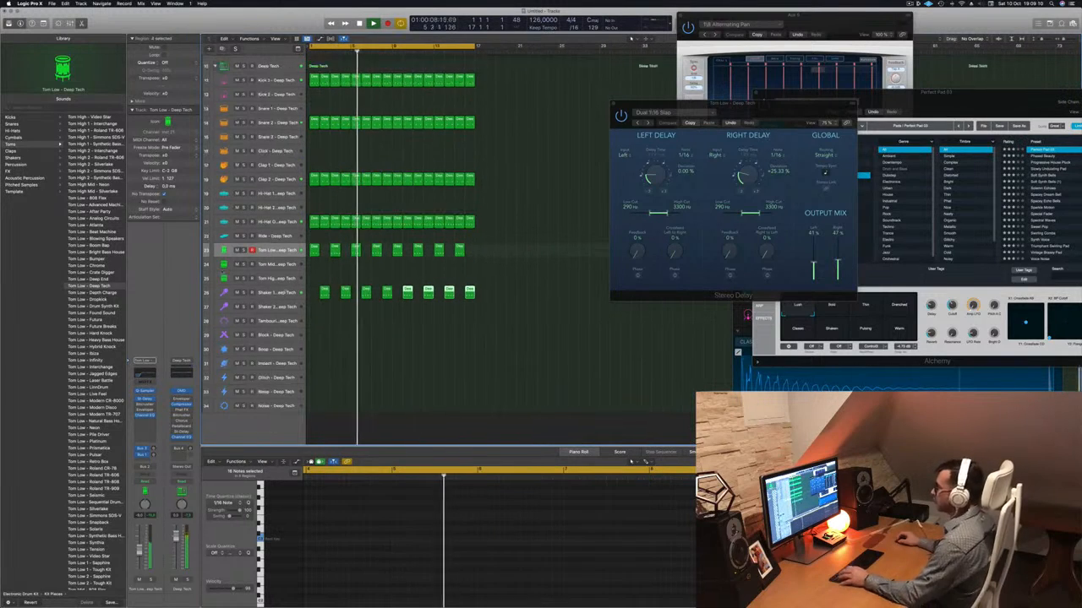
click(274, 304)
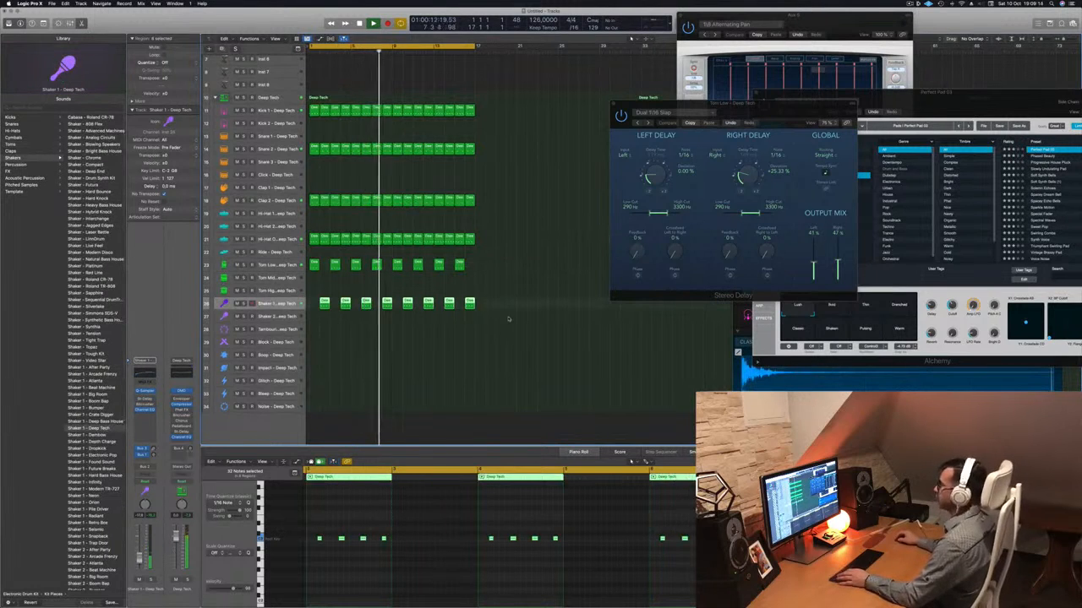
scroll(556, 179, up, 5)
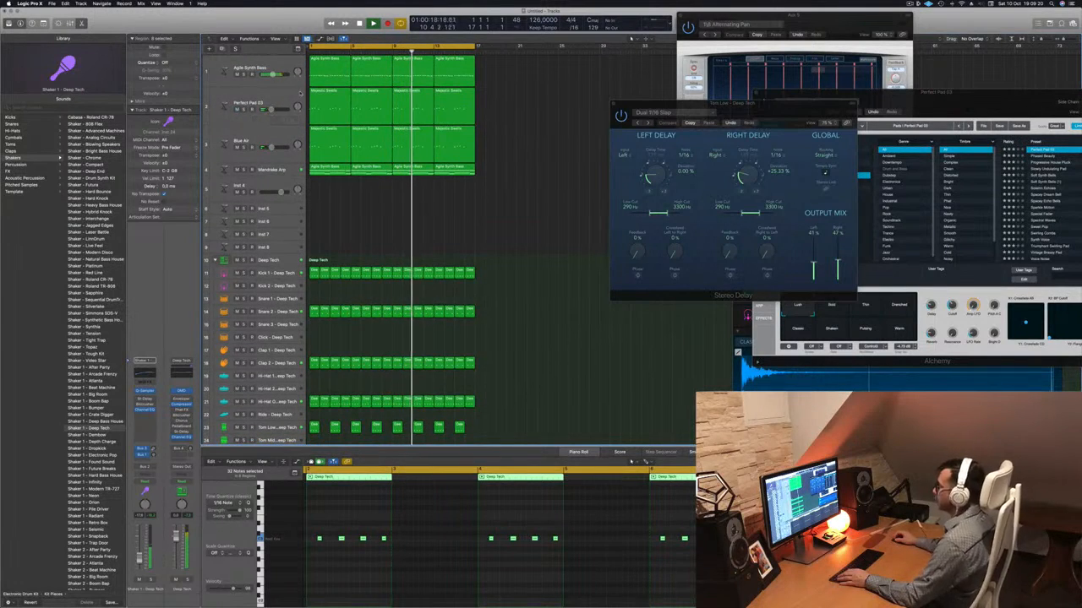
Copy the first Mandrake Arp region onto the Inst 4 track and stop playback.
click(271, 114)
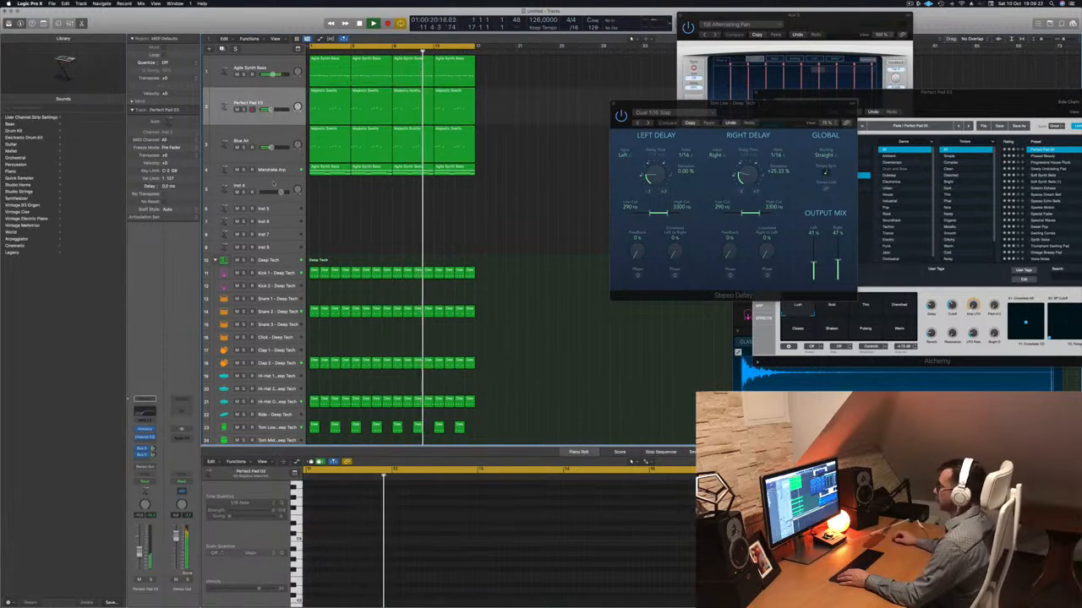
click(262, 187)
drag(335, 171, 331, 191)
key(space)
scroll(363, 503, down, 4)
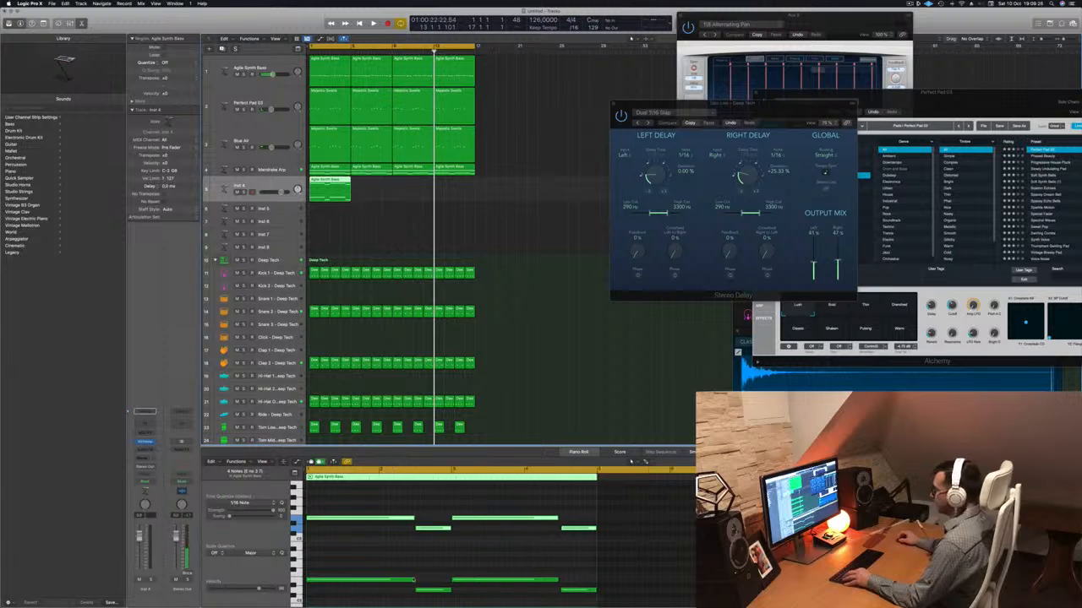
Turn the sustained notes in the Inst 4 region into short paired stabs three beats apart within each two-bar half, and play them.
drag(353, 505, 373, 598)
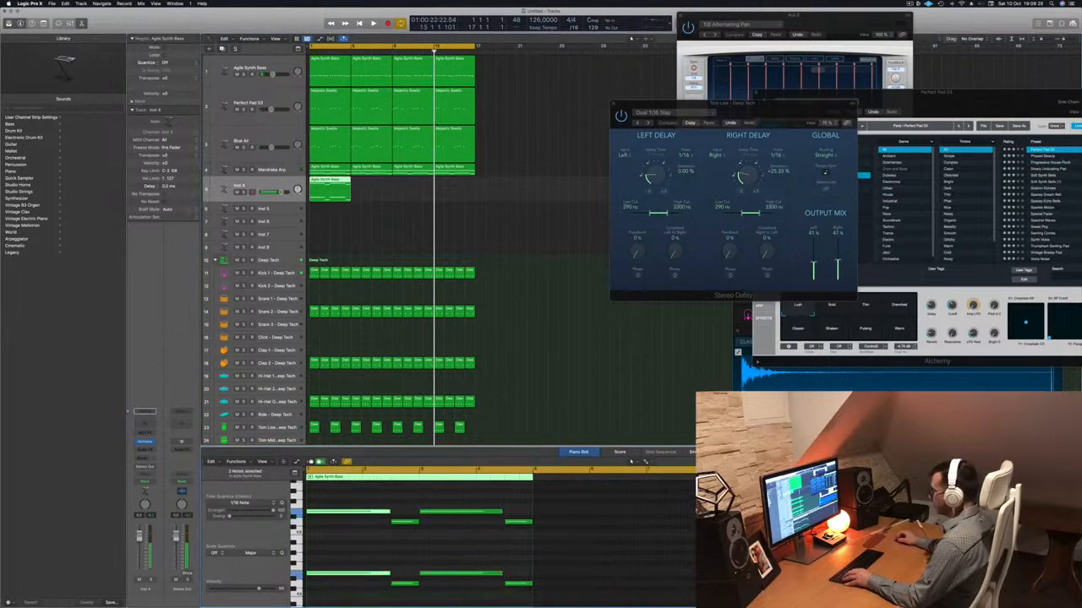
drag(388, 512, 393, 600)
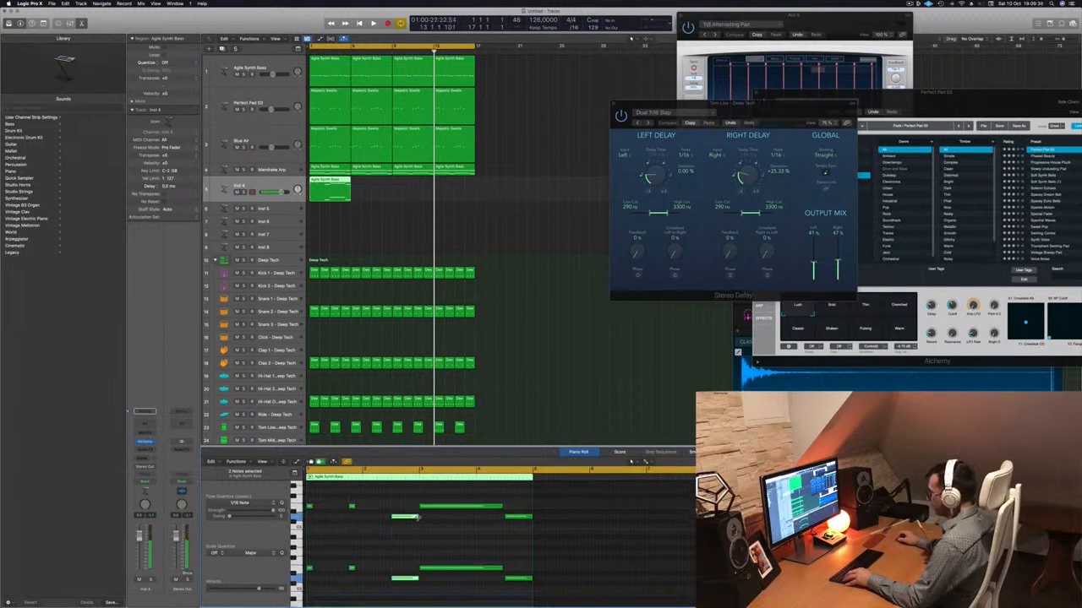
drag(417, 518, 528, 591)
key(Delete)
drag(442, 500, 423, 570)
key(space)
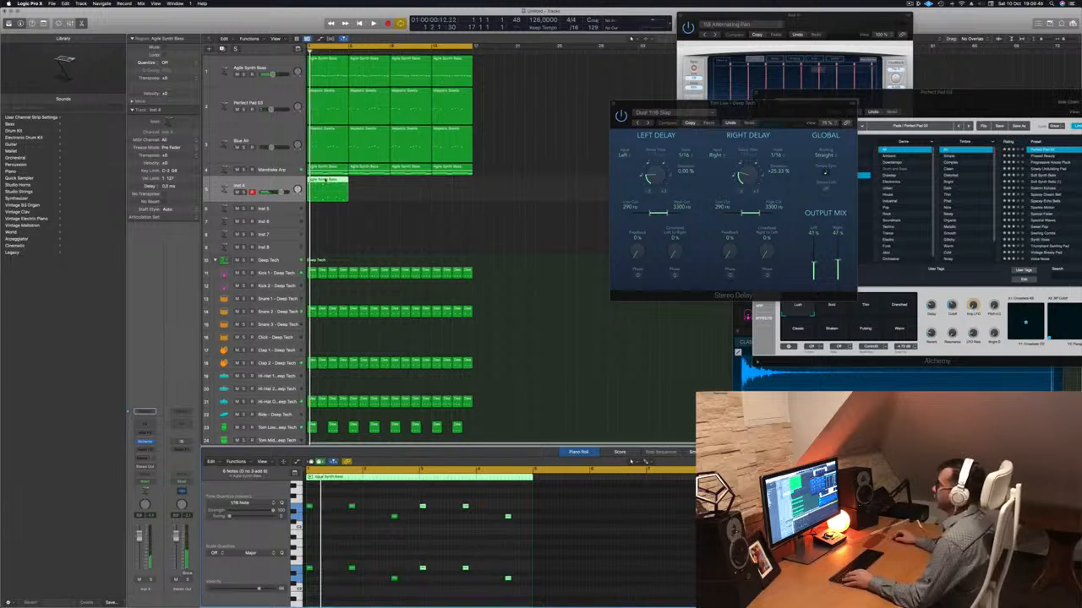
Copy the edited Inst 4 region three more times to fill the cycle range and select all four regions.
drag(336, 186, 375, 185)
mouse_move(425, 191)
mouse_down()
mouse_move(335, 186)
mouse_move(409, 184)
mouse_up()
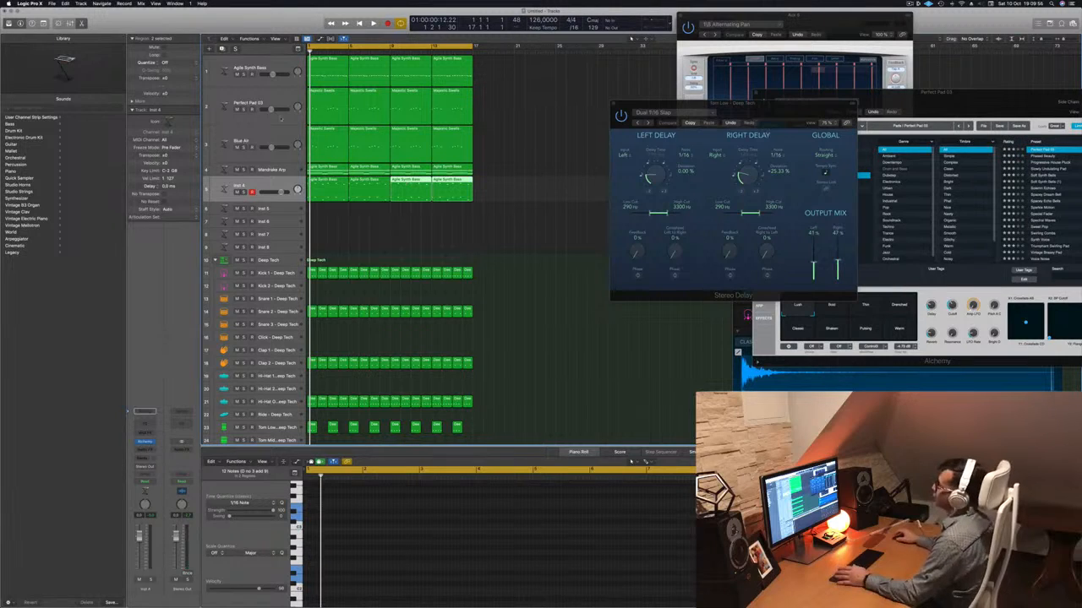
click(251, 182)
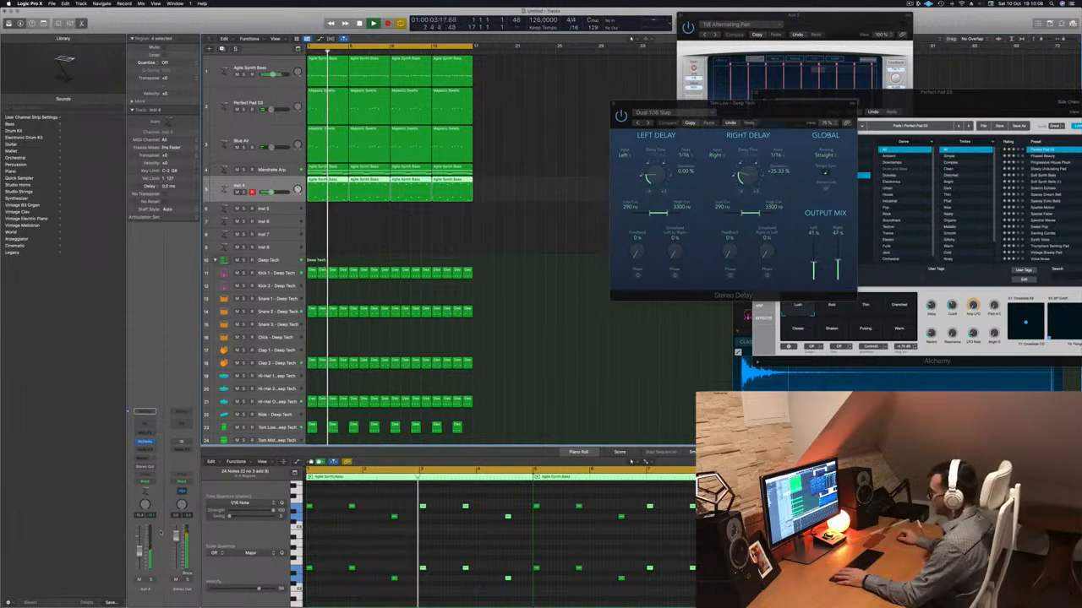
Add sends to Bus 5 and Bus 6 on the Inst 4 channel strip.
click(146, 458)
mouse_move(148, 467)
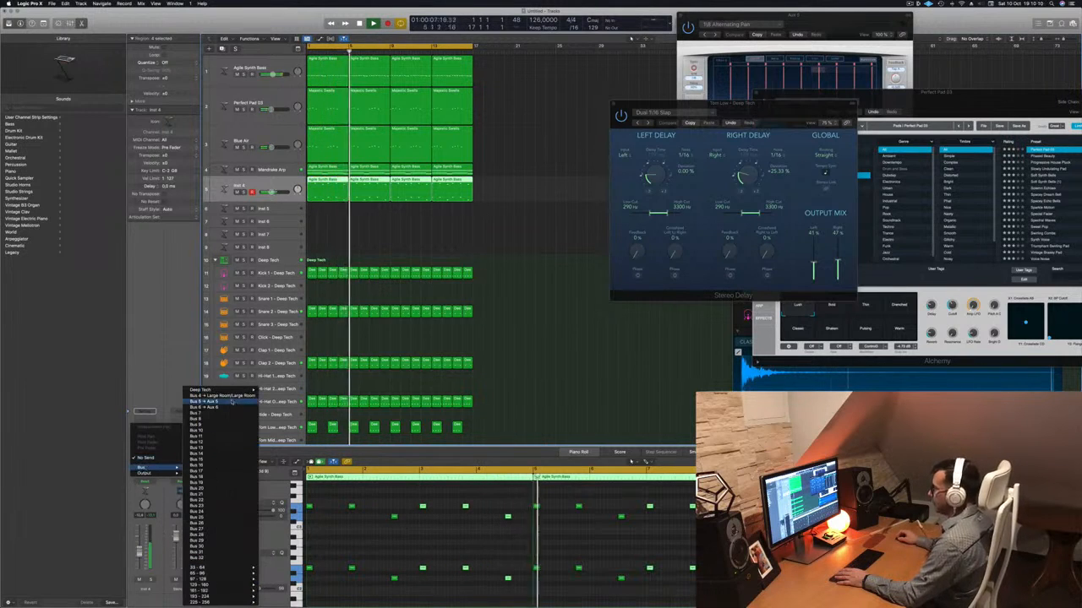
click(207, 402)
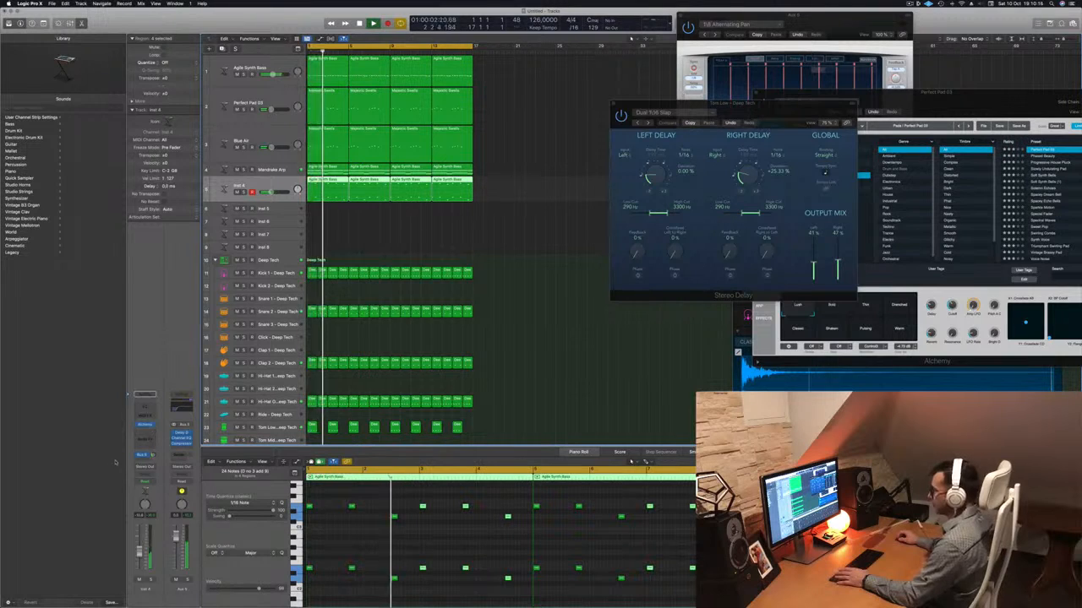
click(144, 457)
mouse_move(148, 469)
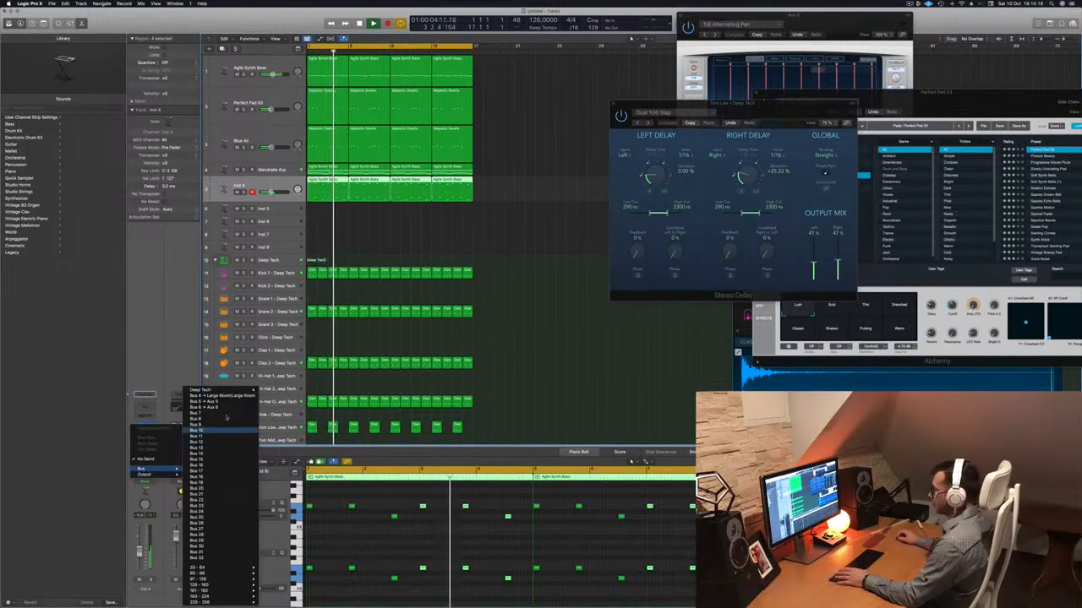
click(227, 402)
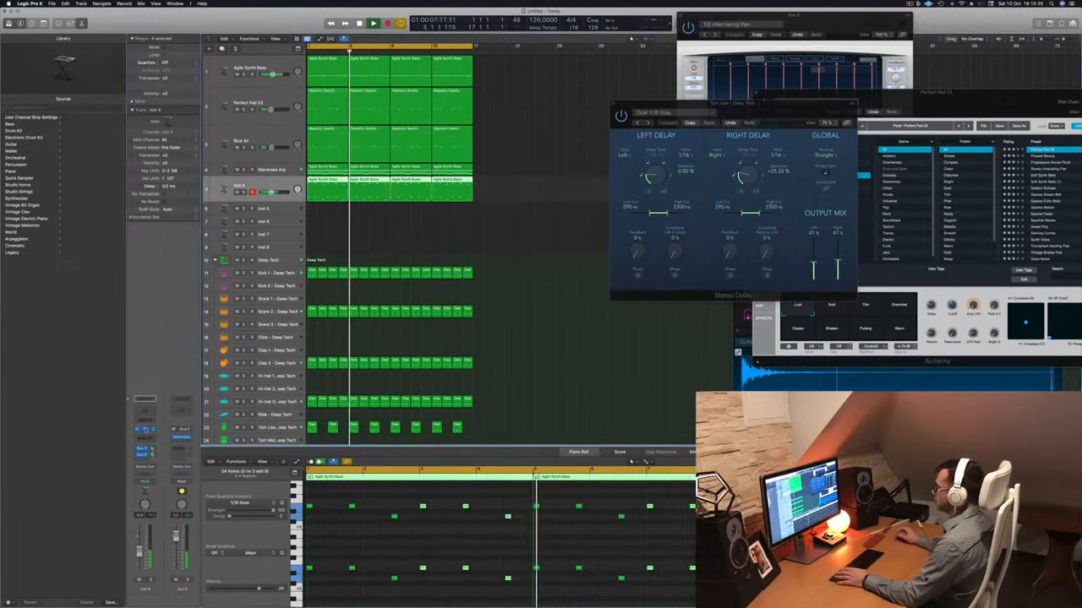
In Inst 4's Alchemy, lower the cutoff and shift the first XY pad toward its lower-right corner during playback, and close the plug-in window.
click(145, 430)
key(space)
drag(560, 90, 637, 120)
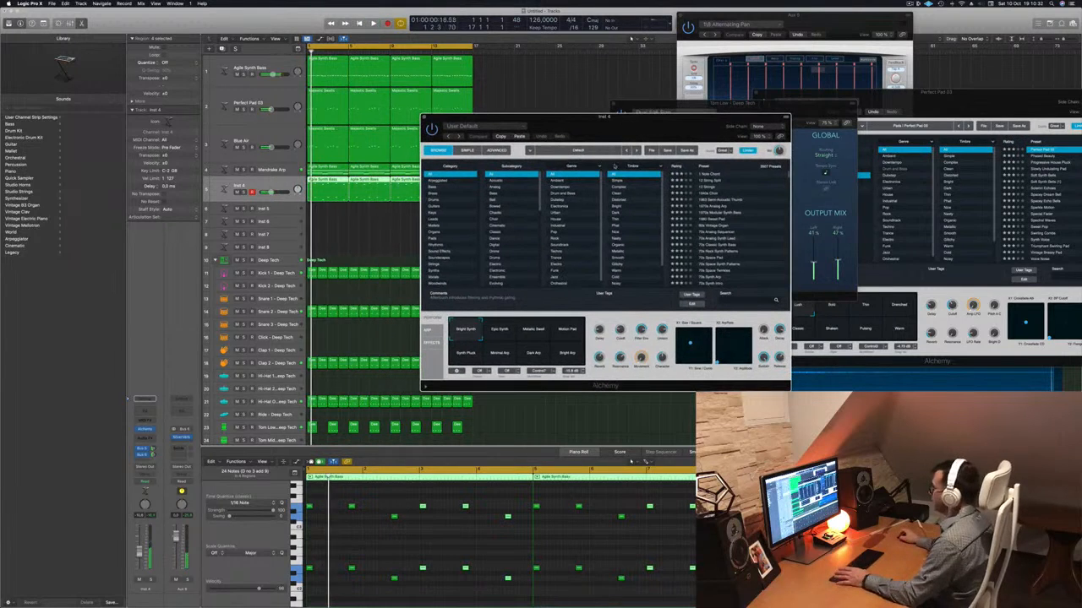
drag(620, 330, 619, 341)
drag(676, 120, 710, 116)
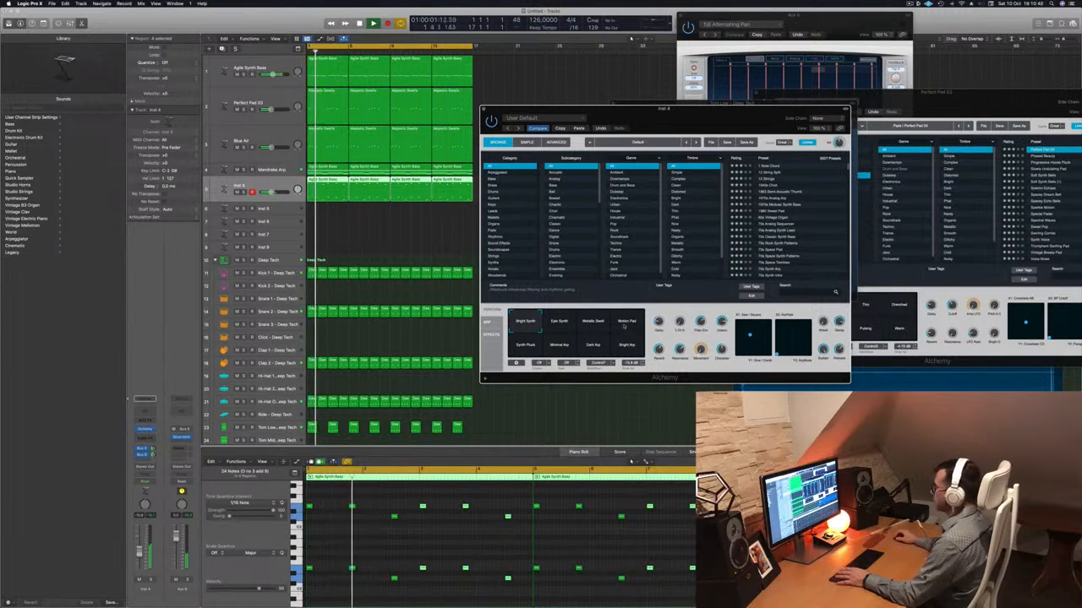
click(442, 415)
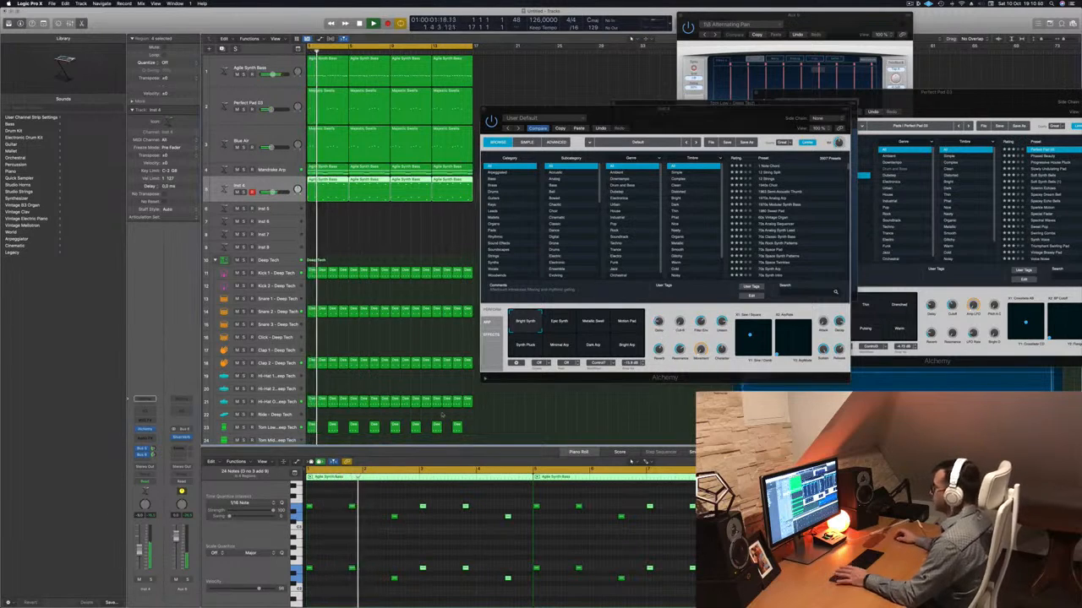
click(747, 333)
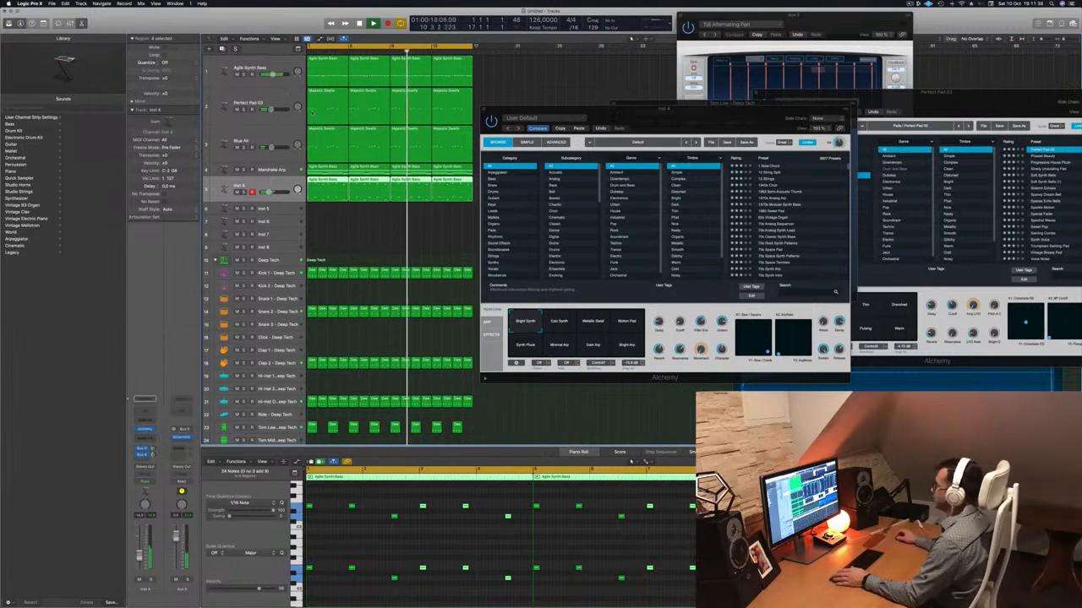
drag(705, 121, 708, 149)
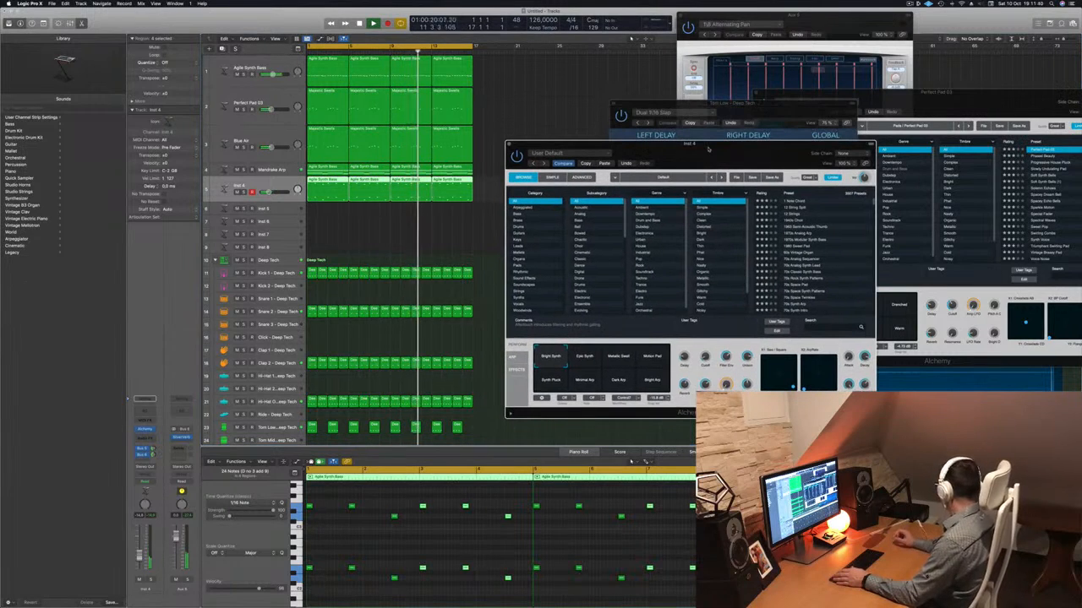
drag(709, 149, 735, 139)
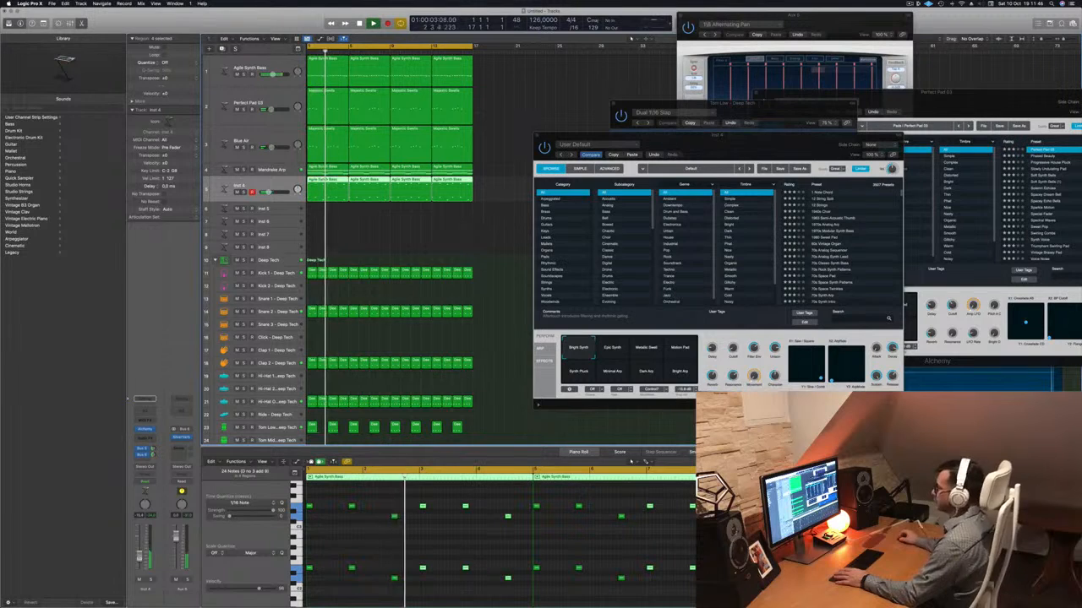
drag(741, 136, 631, 135)
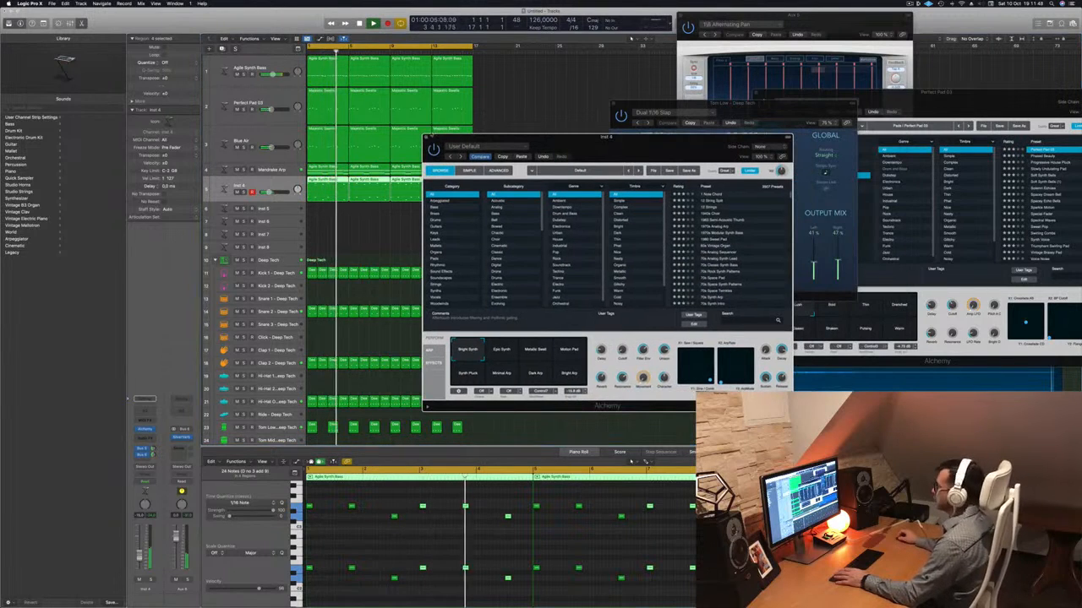
click(426, 135)
Deselect the regions and audition Perfect Pad 03 briefly in solo, checking the Perfect Pad 03 and Mandrake Arp tracks.
click(436, 224)
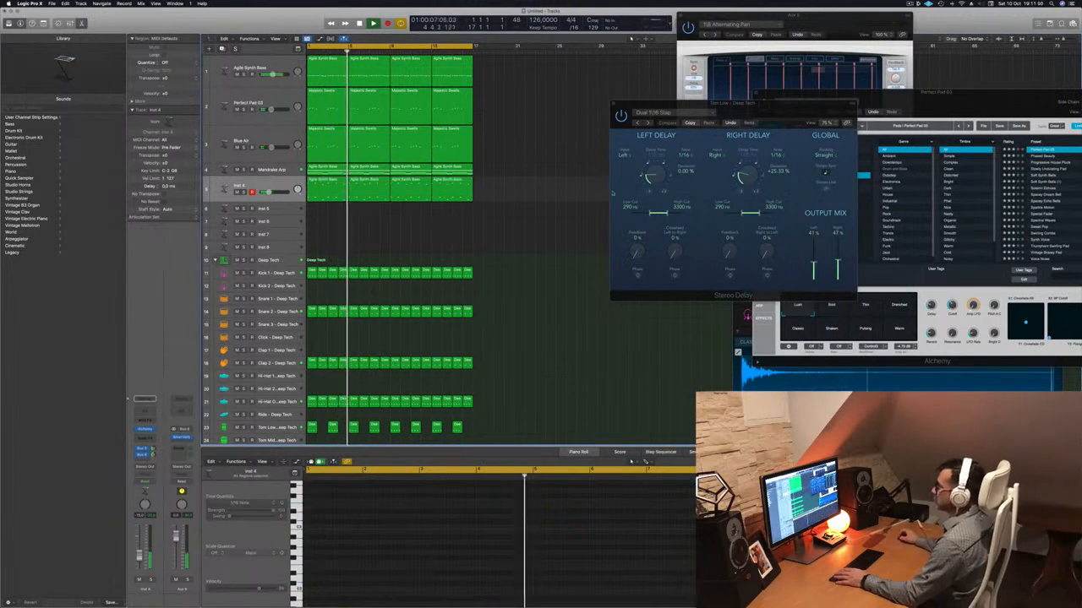
click(266, 101)
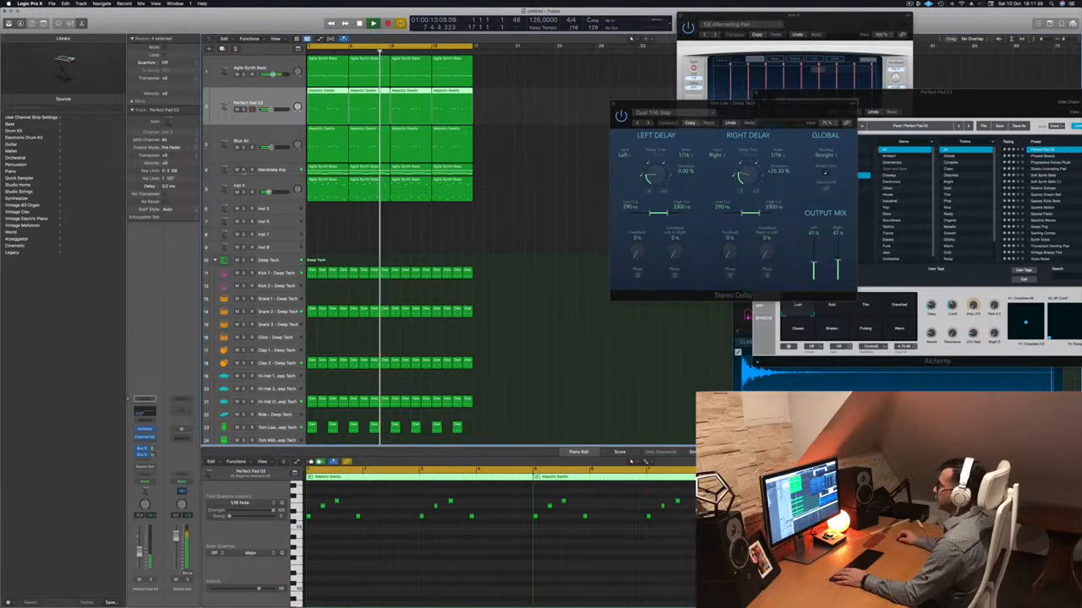
click(275, 171)
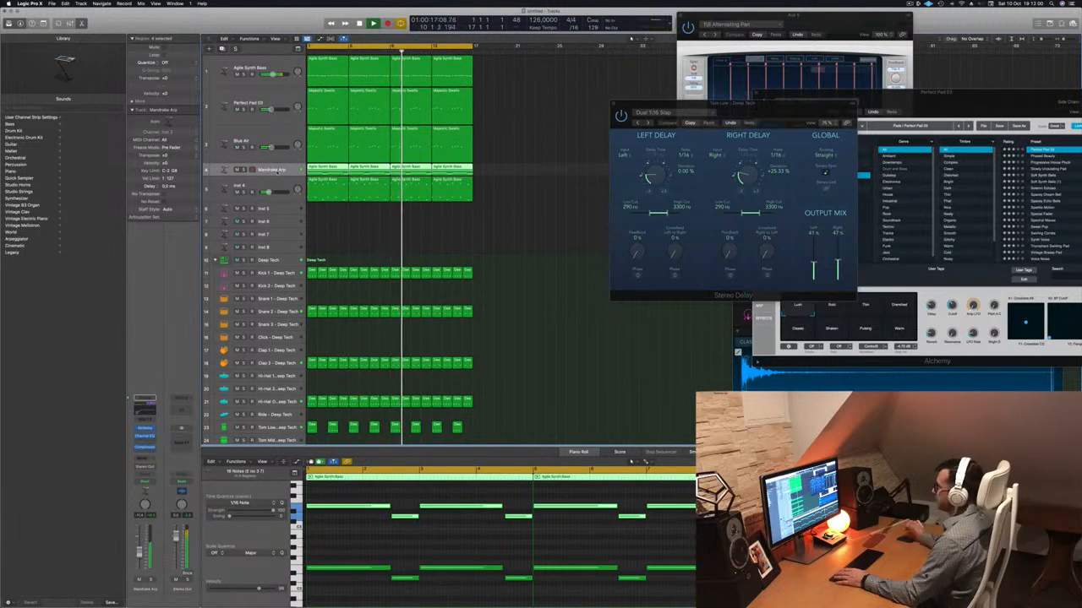
click(908, 4)
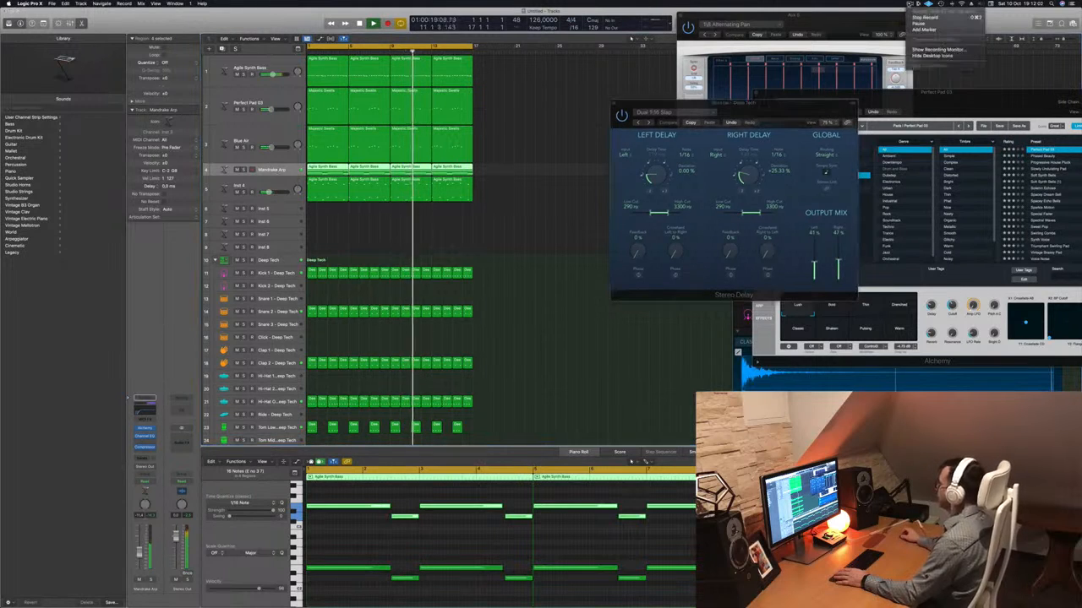
click(839, 27)
click(499, 216)
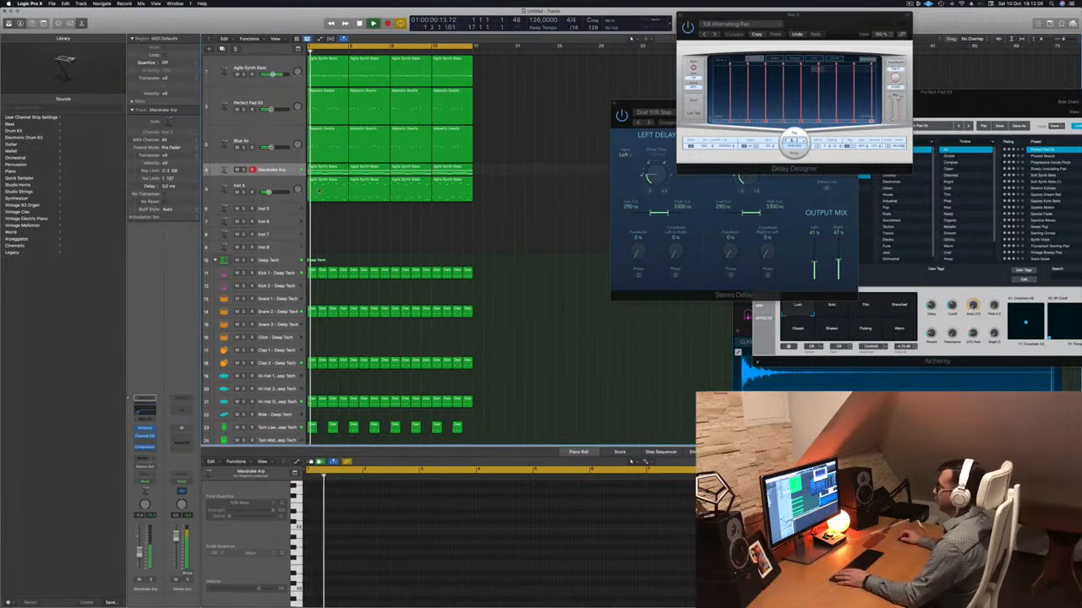
Select the Inst 4 track and duplicate it with its settings but without regions.
click(273, 187)
click(273, 188)
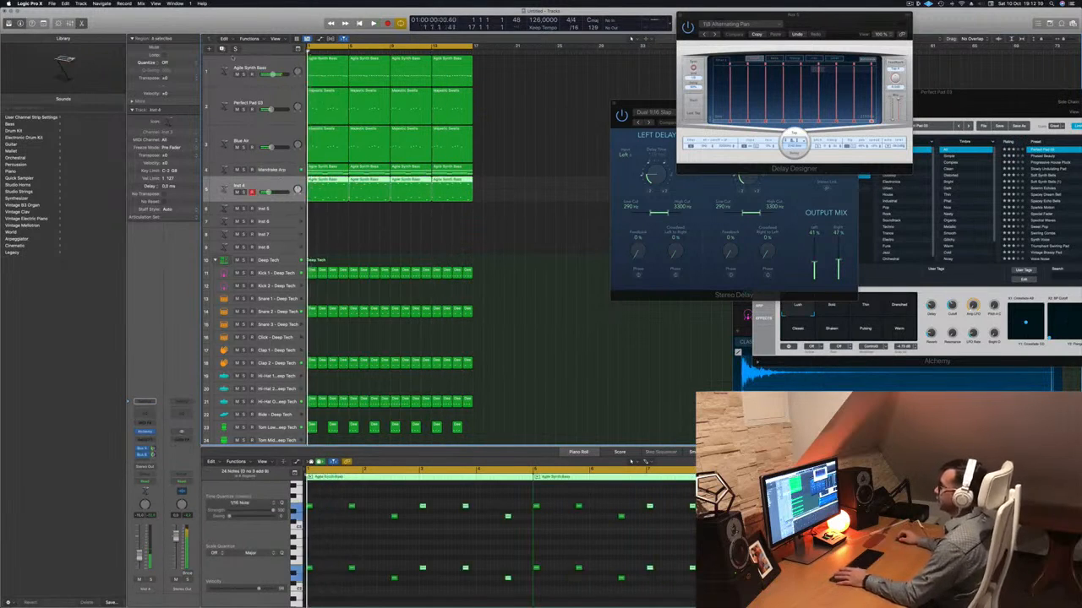
key(super+d)
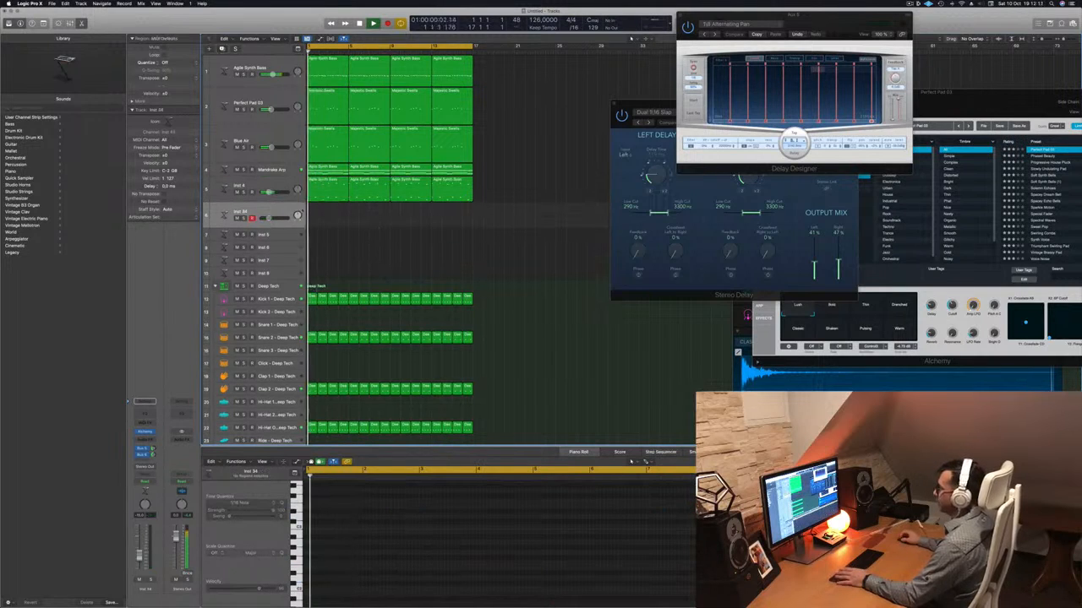
Select the Motion Pad snapshot in the duplicated track's Alchemy and open Musical Typing to play it.
click(144, 433)
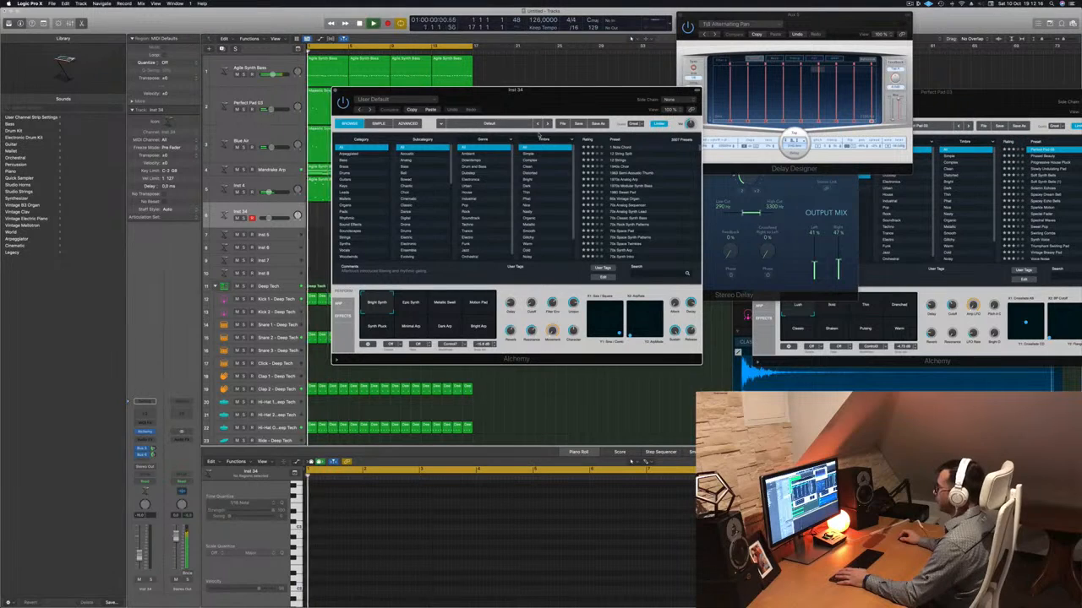
drag(521, 108, 551, 135)
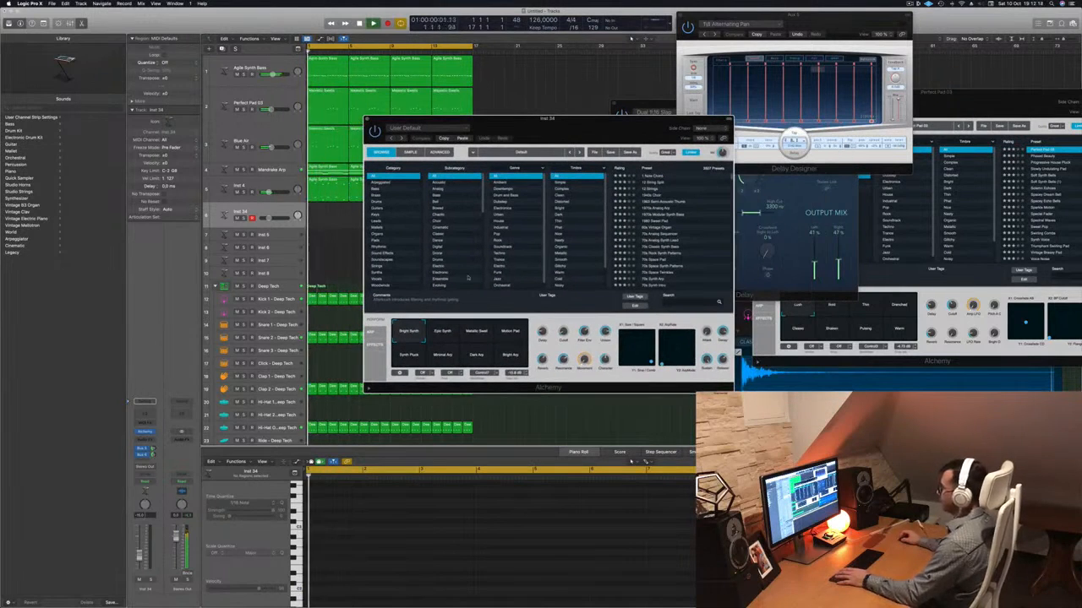
click(508, 332)
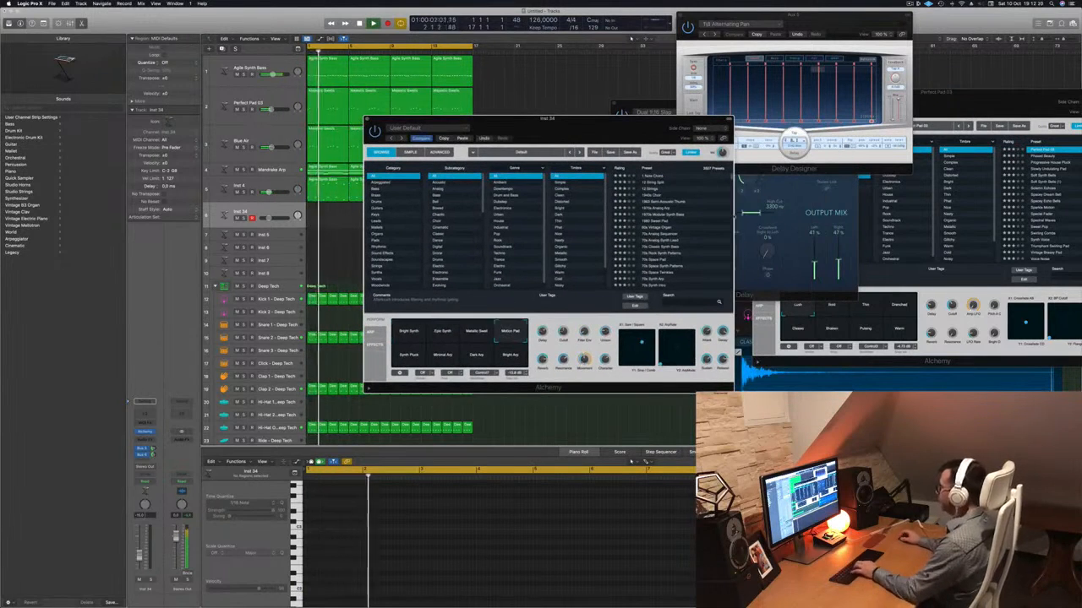
drag(626, 130, 677, 183)
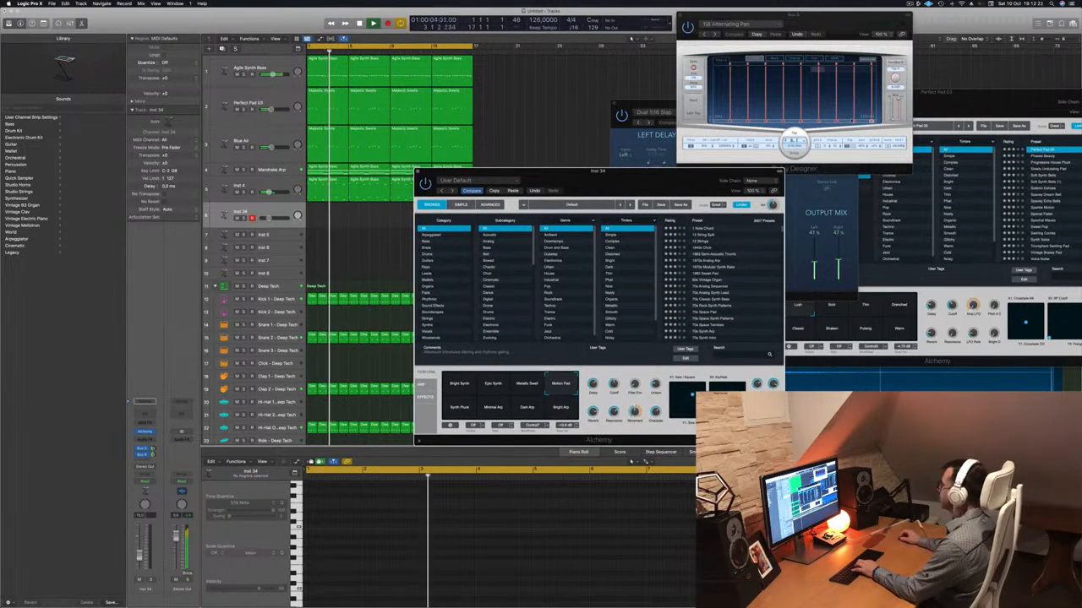
key(super+k)
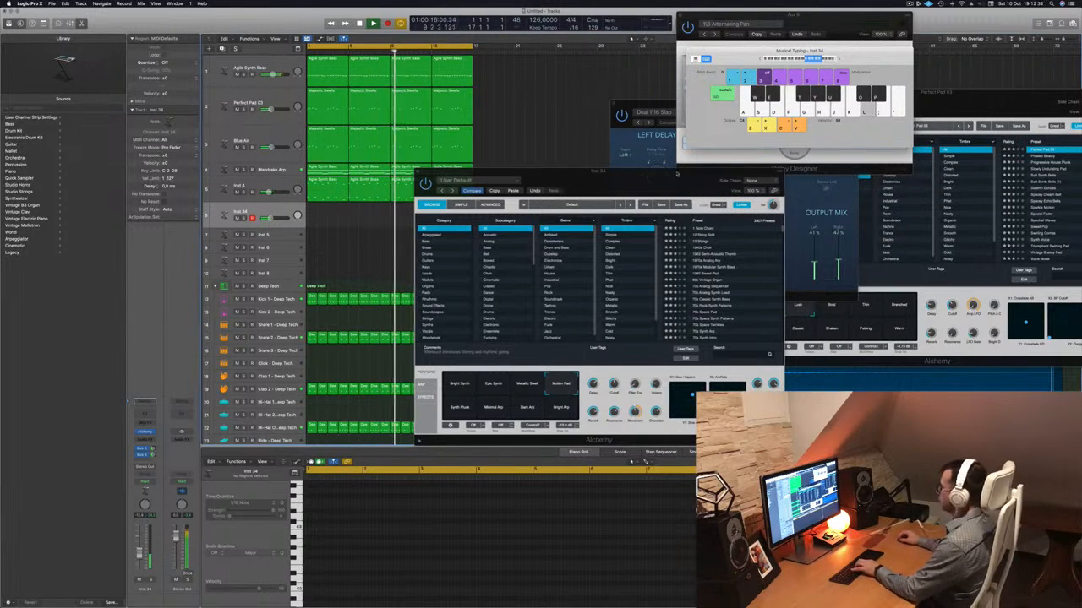
drag(660, 183, 804, 145)
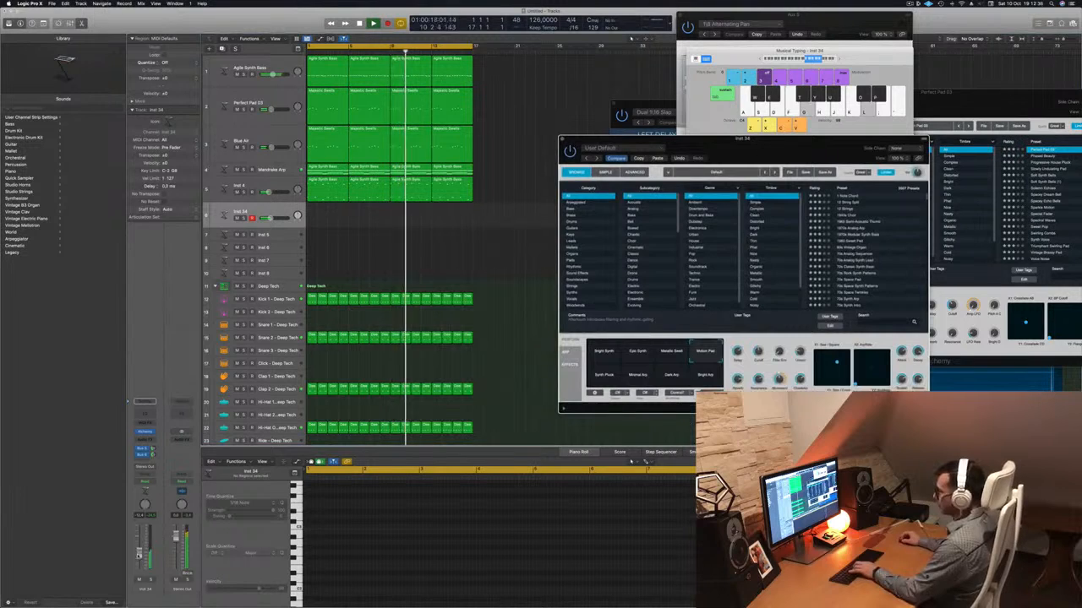
Lower the Inst 34 volume fader slightly and record a repeated-note Motion Pad part on the track.
drag(139, 555, 139, 557)
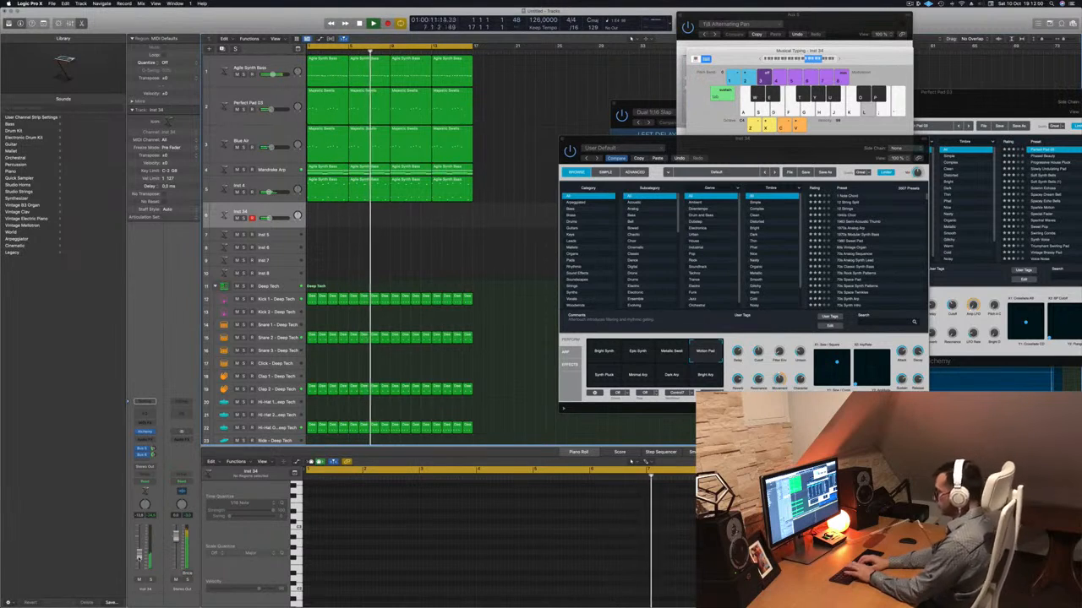
key(r)
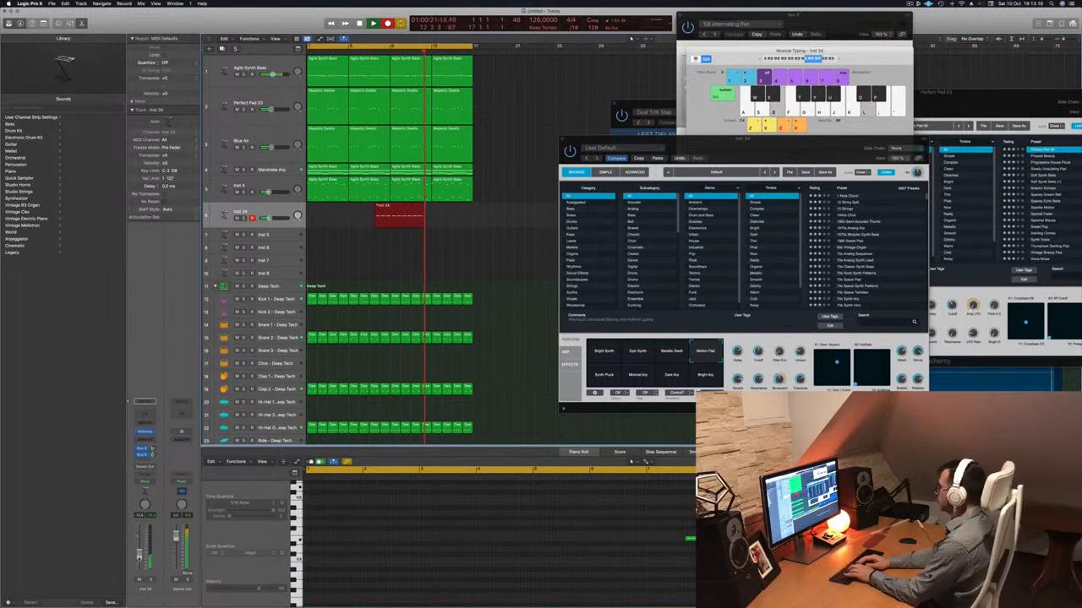
key(space)
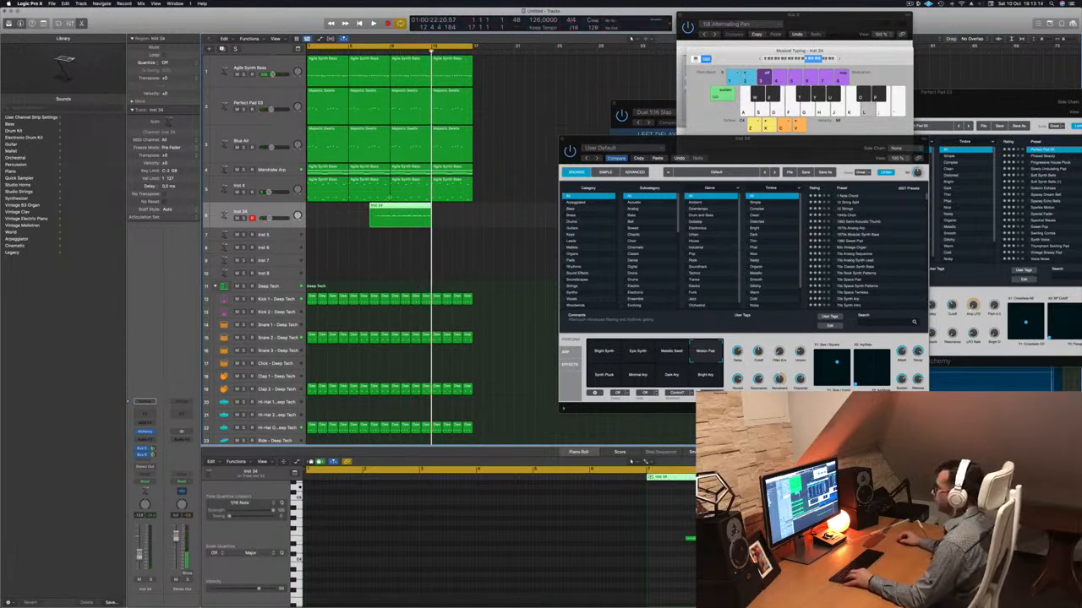
Split the recorded Inst 34 region, keep a four-bar piece, move it to bar 1 and play it back.
super+click(389, 207)
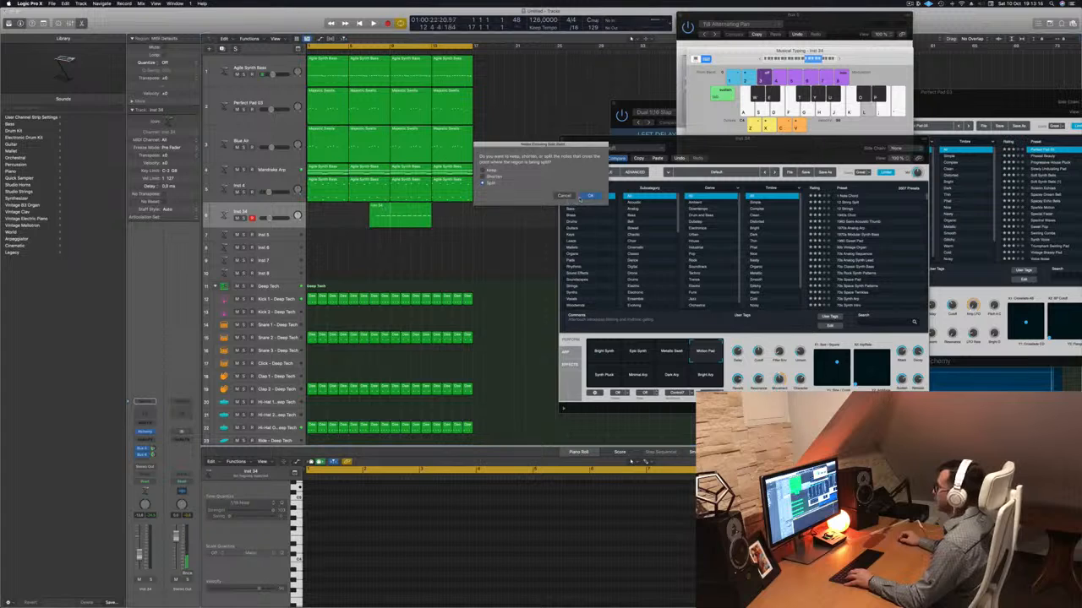
key(Return)
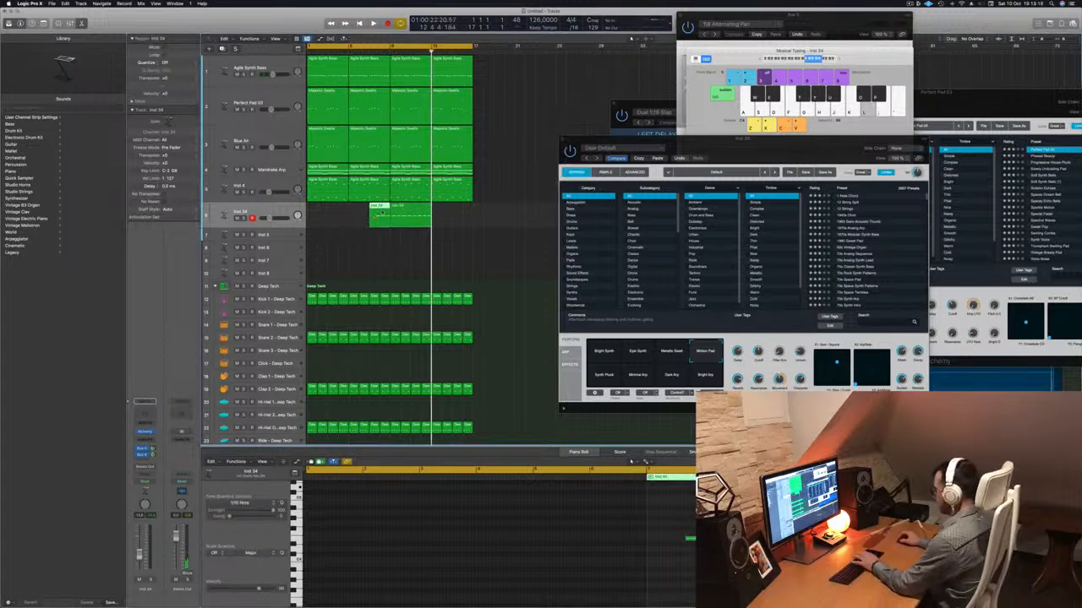
drag(412, 208, 328, 208)
key(space)
click(395, 520)
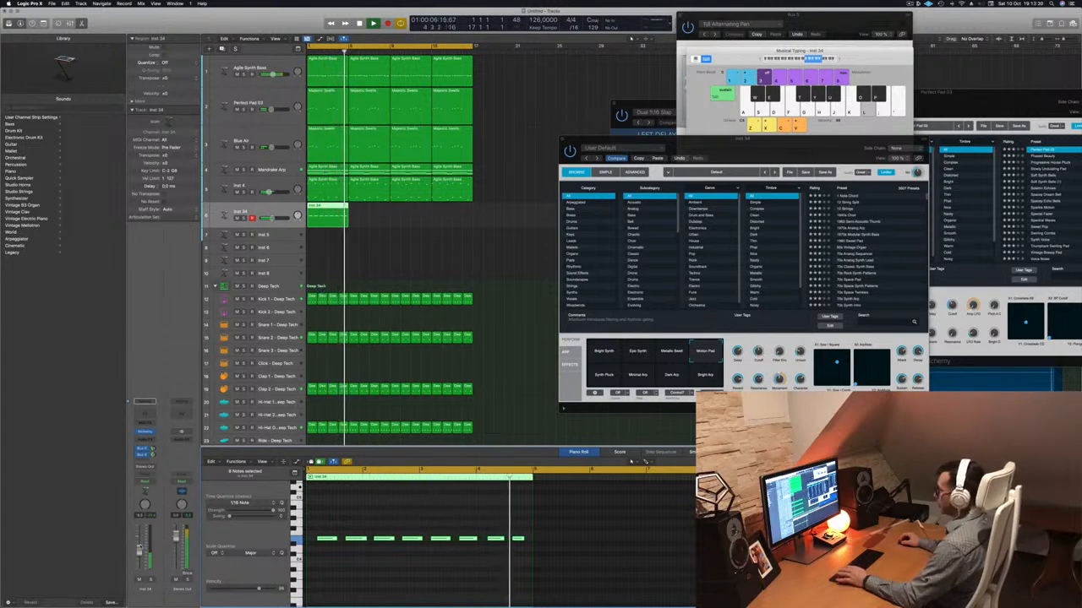
key(space)
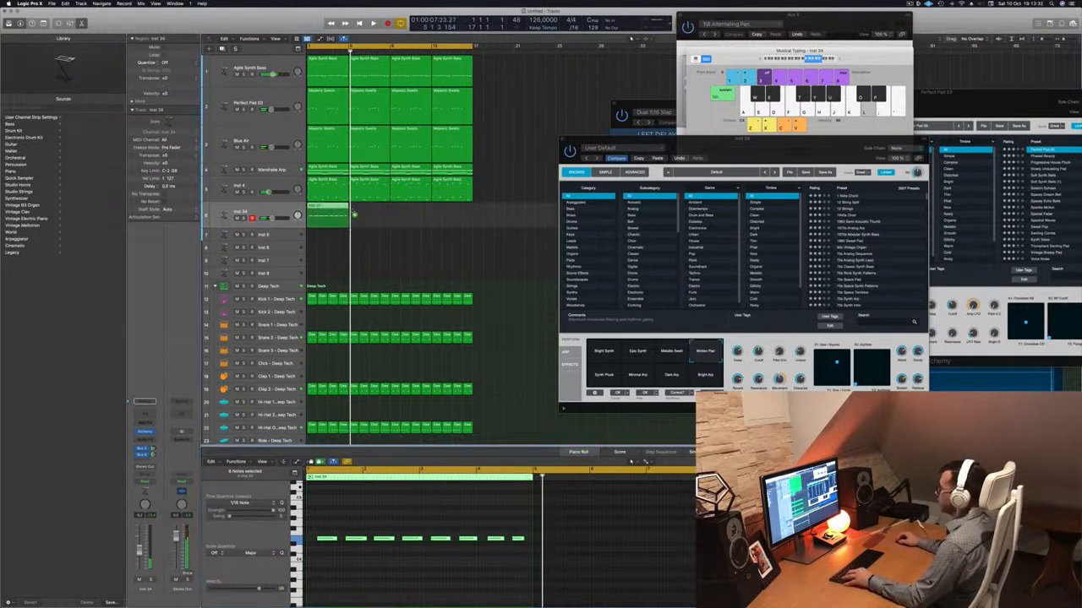
Copy the four-bar Inst 34 region until it fills the cycle up to bar 17, and play from the start.
drag(323, 224, 403, 208)
key(space)
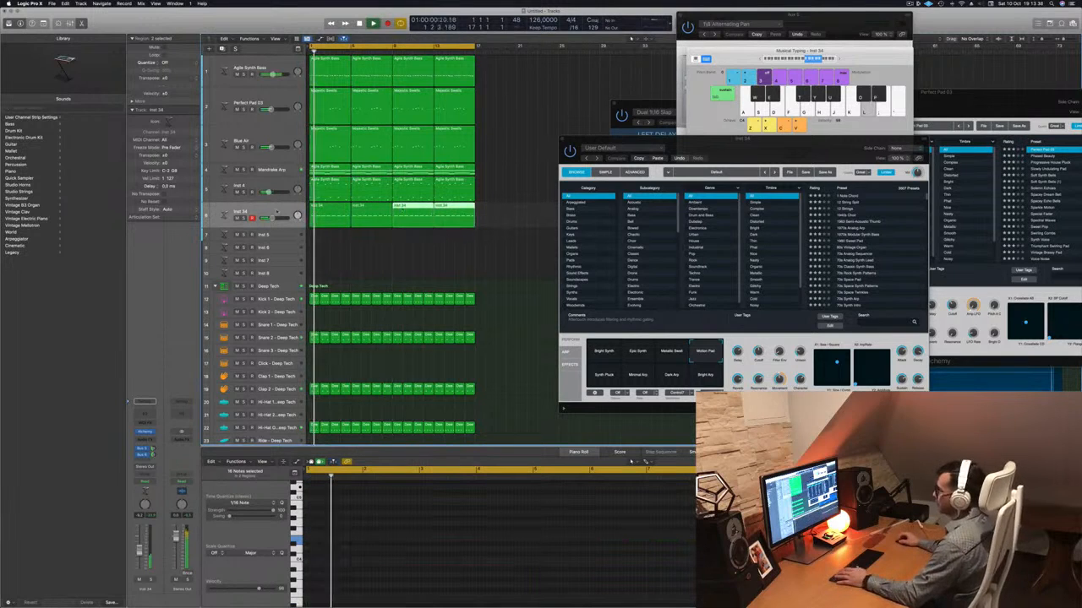
key(Return)
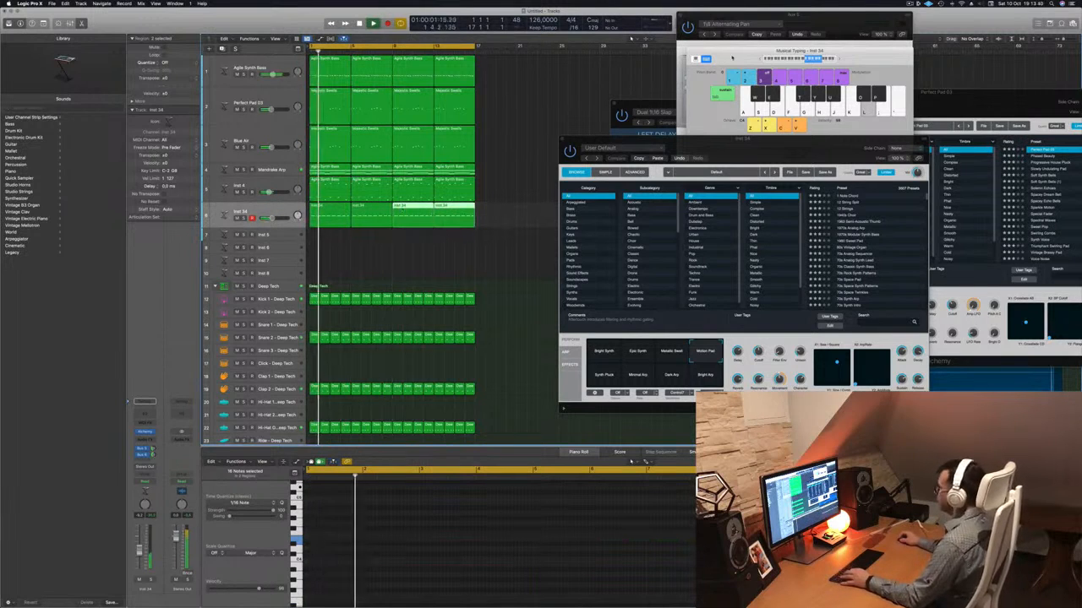
Close Musical Typing, show the mixer and copy the side-chain Compressor onto the Inst 34 channel.
click(723, 60)
key(super+w)
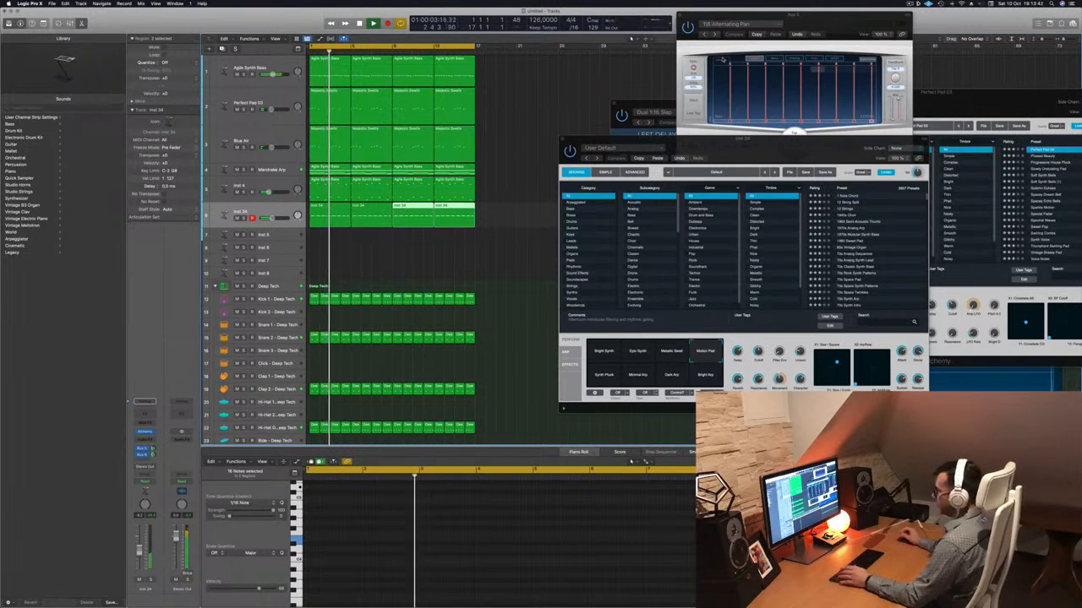
key(x)
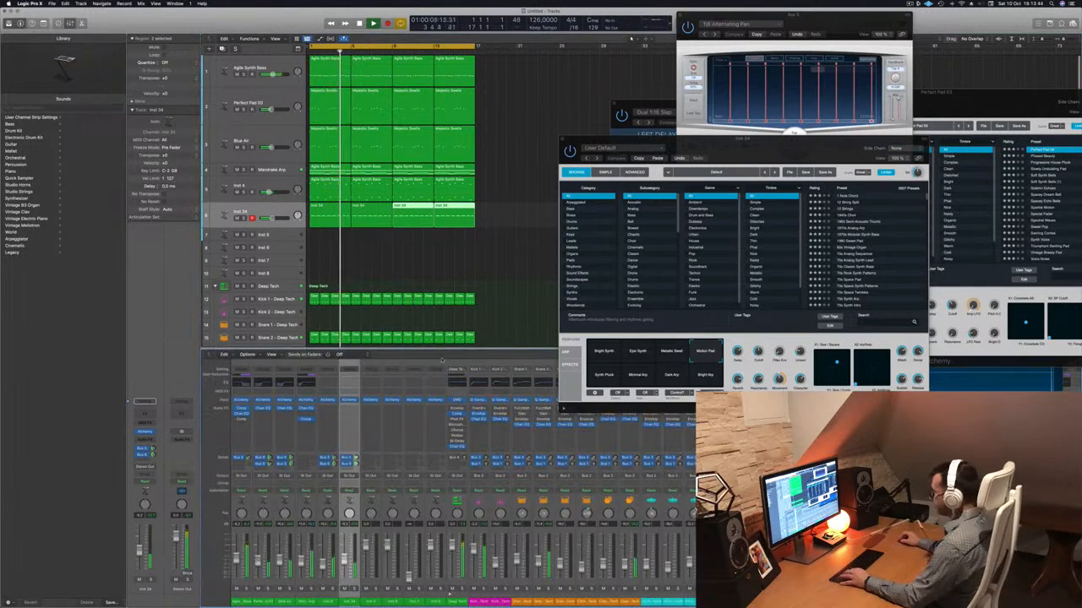
drag(718, 152, 881, 130)
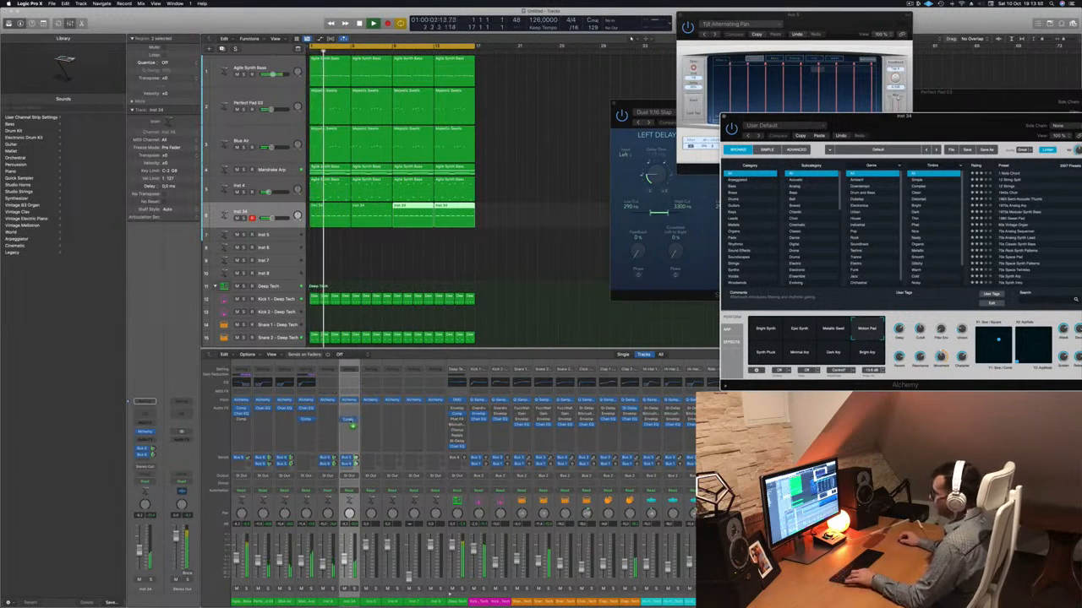
drag(351, 422, 352, 422)
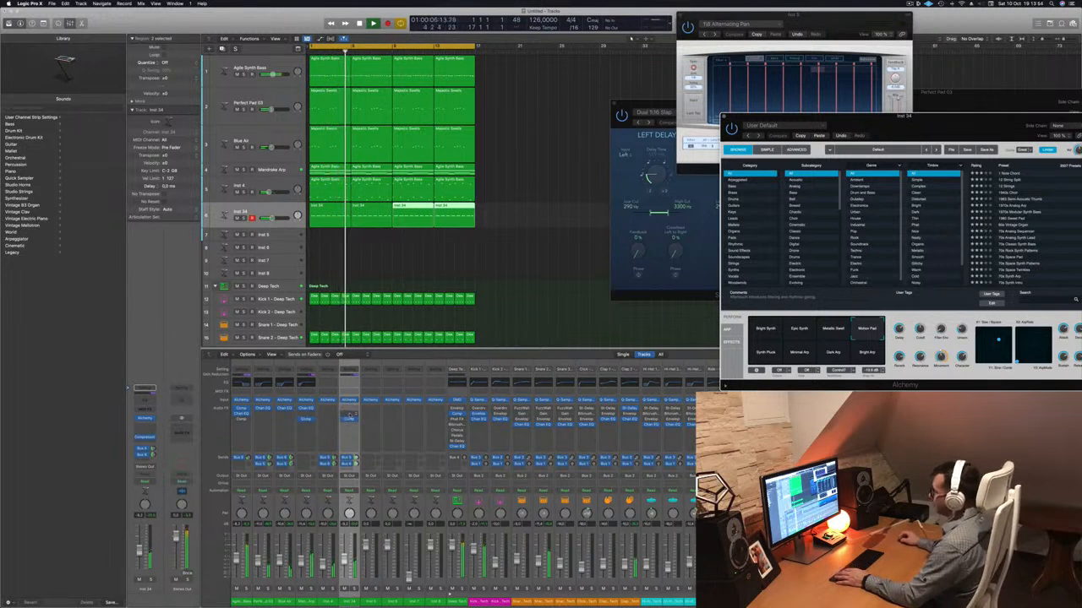
Check Inst 34's Compressor in its meter and graph displays, close it and rebalance the Inst 34 volume fader.
click(349, 420)
click(409, 275)
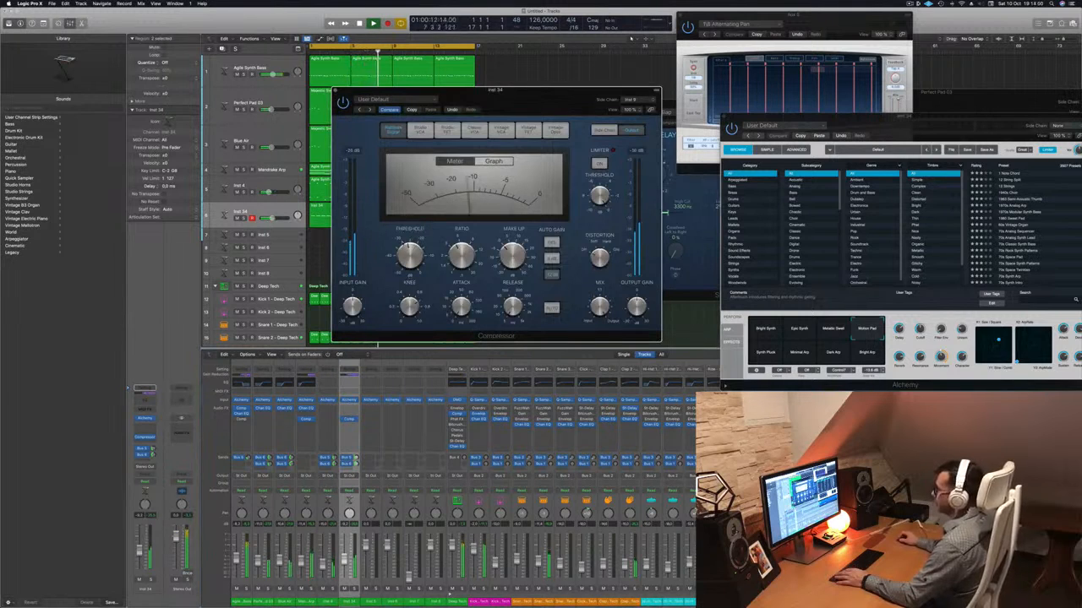
click(494, 161)
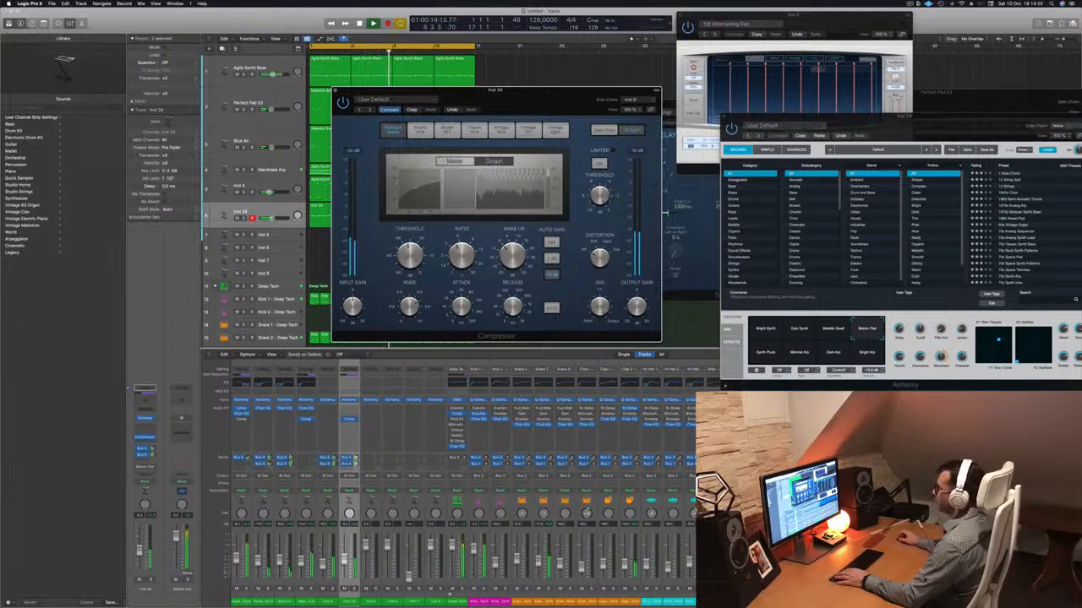
click(458, 161)
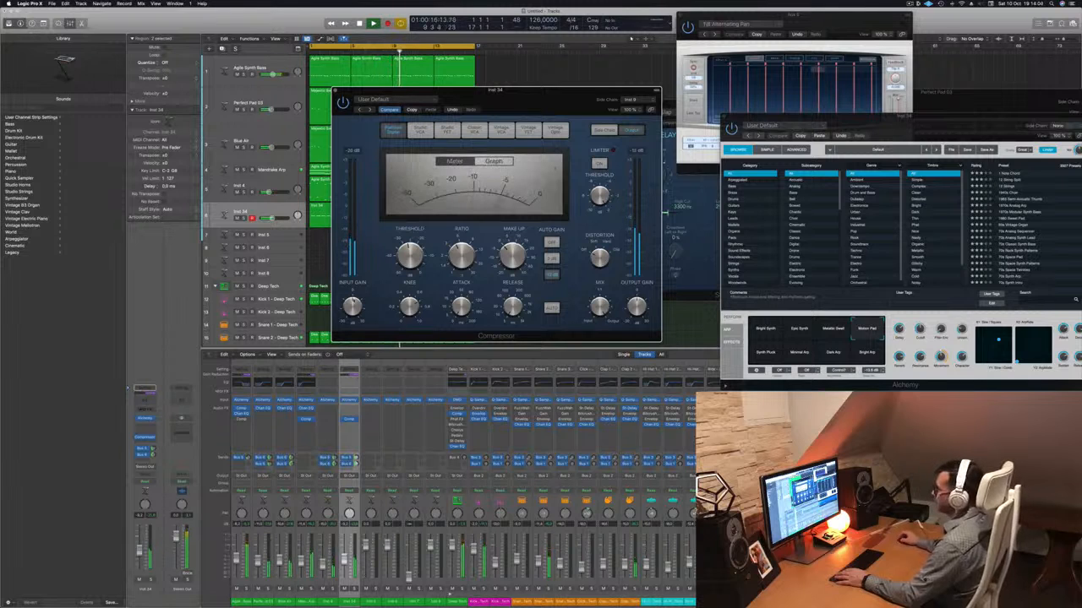
click(336, 91)
drag(345, 578, 345, 571)
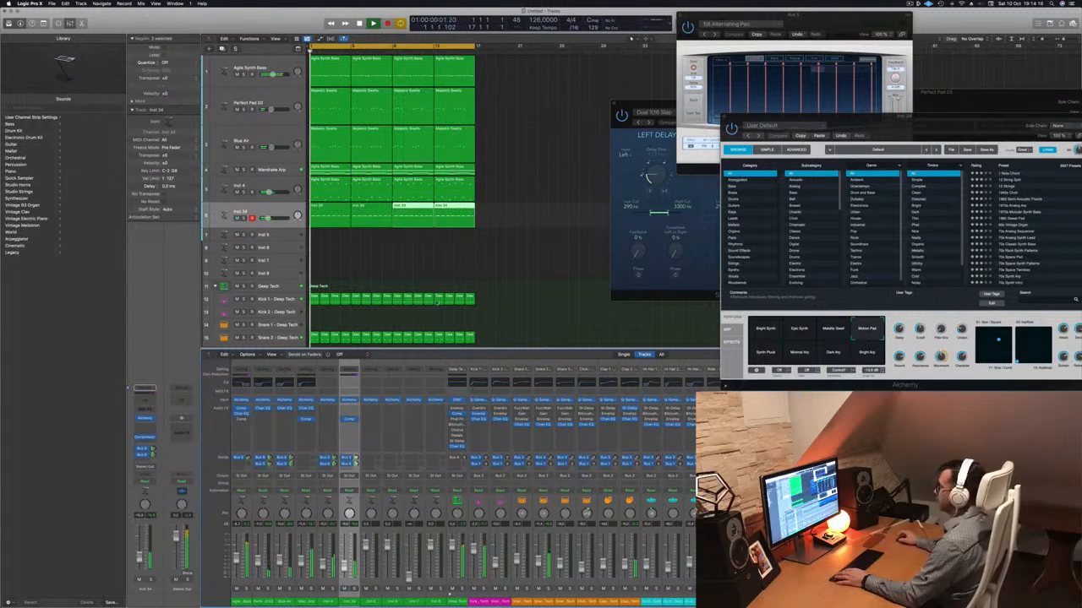
Deselect the regions and duplicate the Inst 34 track with its settings but without regions.
click(516, 261)
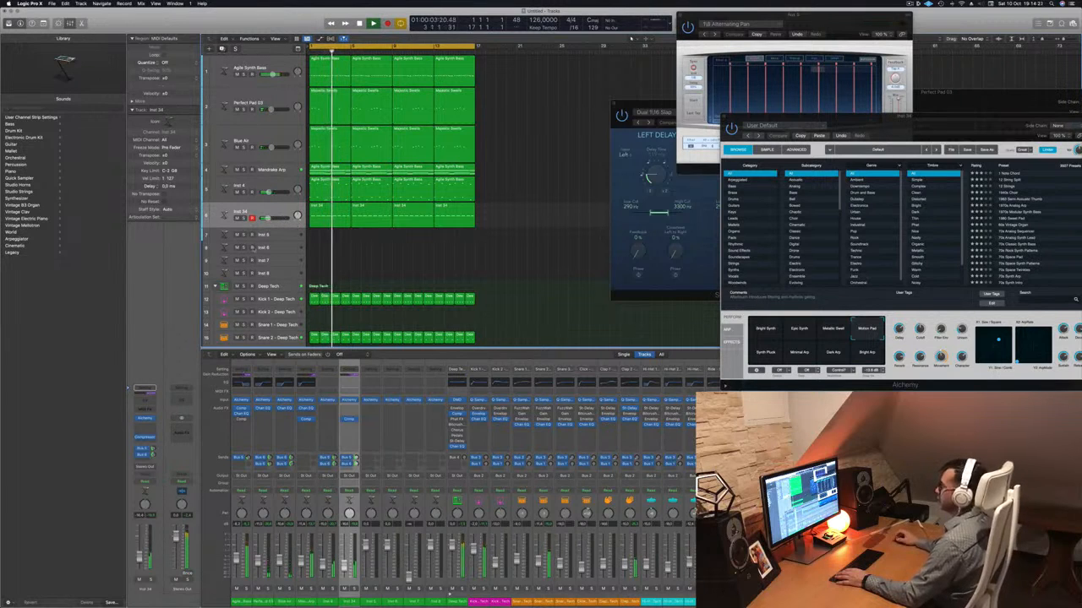
key(super+d)
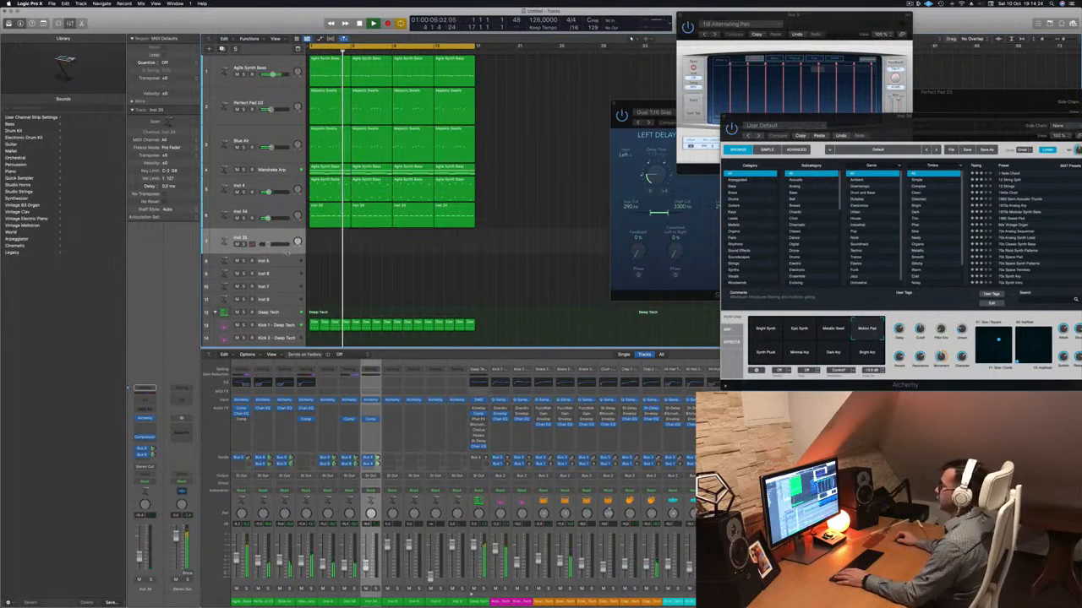
scroll(520, 268, down, 2)
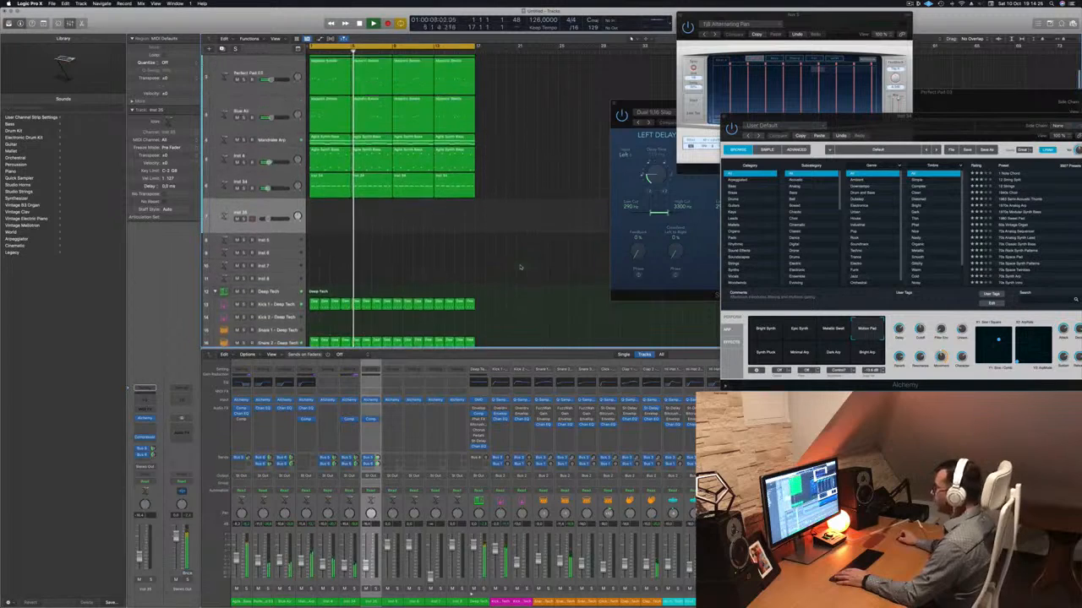
scroll(521, 268, up, 2)
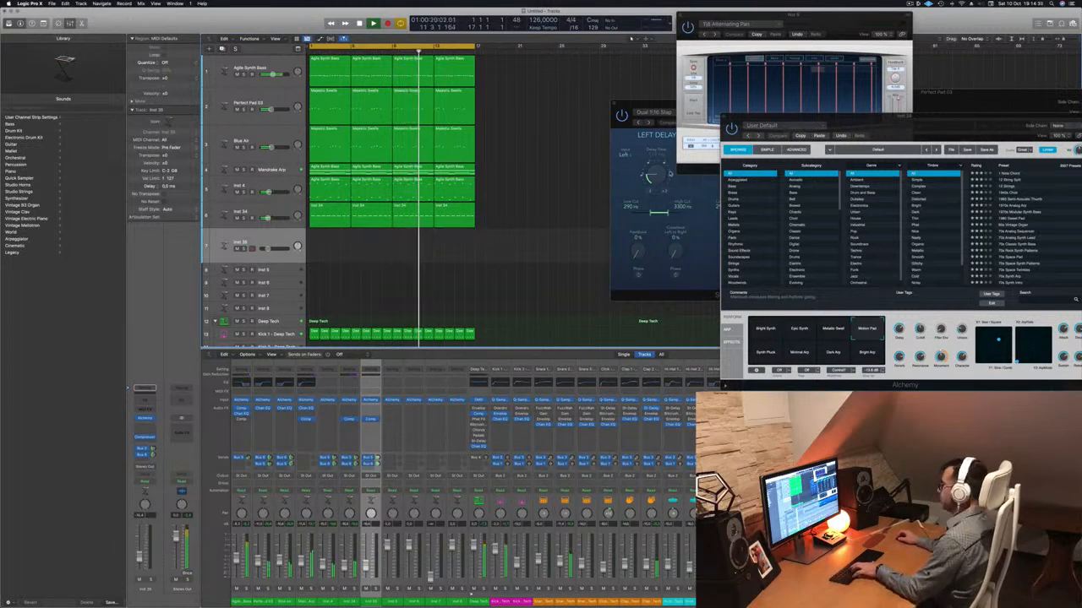
Open Musical Typing, set its octave range and play test notes on the duplicated Inst 35 track.
key(super+k)
click(793, 64)
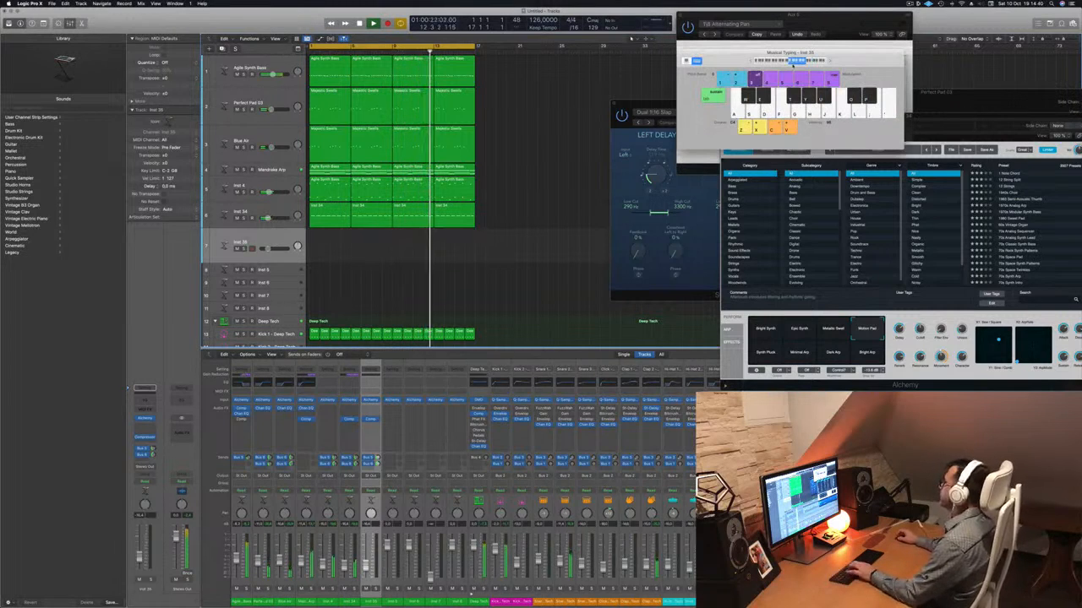
key(f)
key(g)
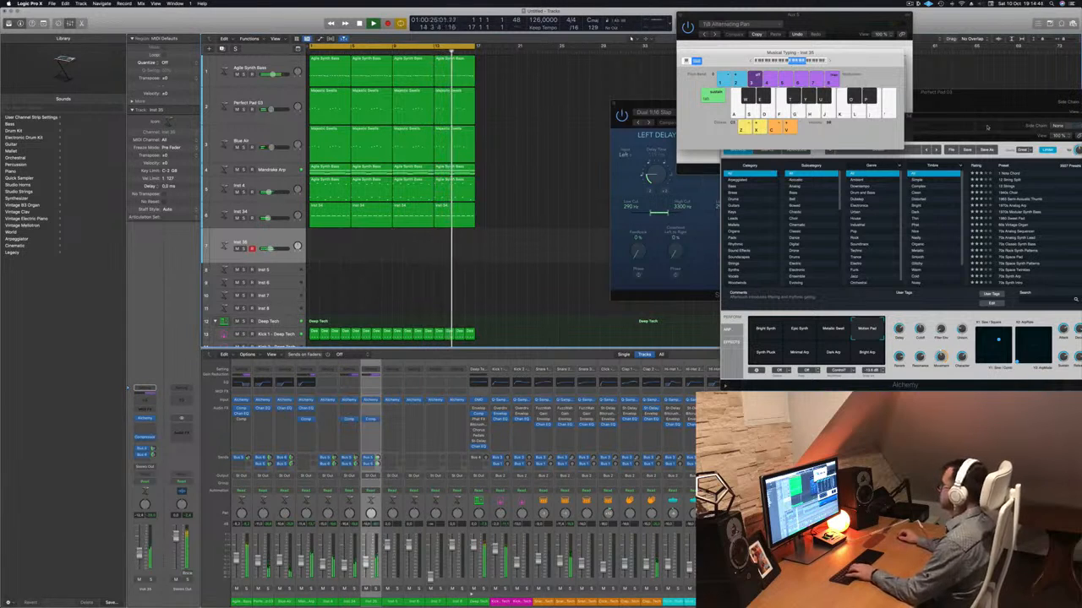
key(g)
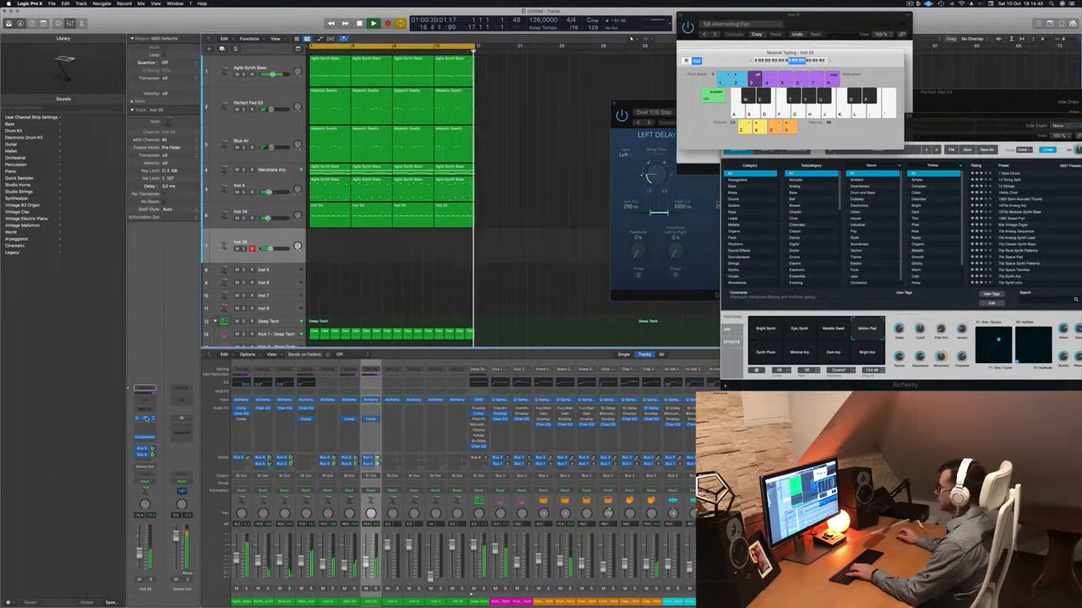
Open Inst 35's Alchemy, move its window clear and audition the Dark Arp and Minimal Arp snapshots.
click(145, 418)
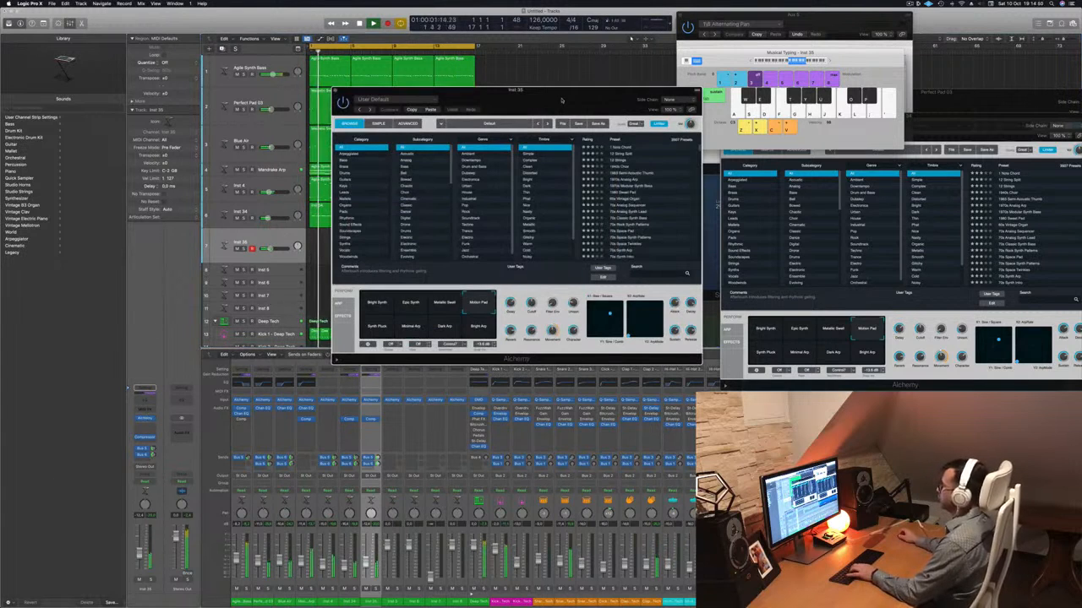
drag(561, 97, 634, 177)
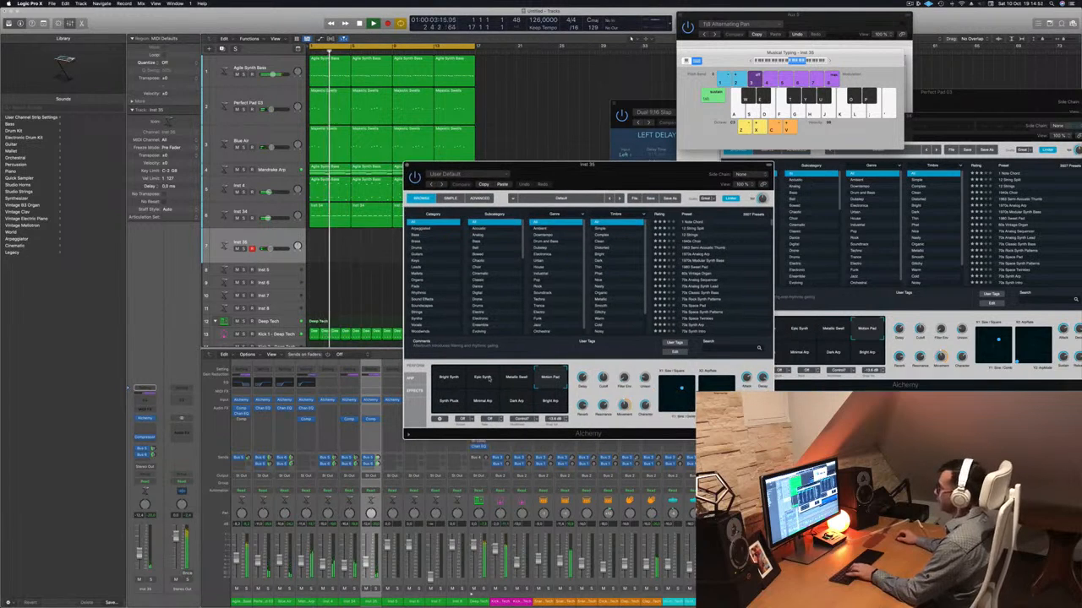
click(516, 406)
key(g)
click(476, 406)
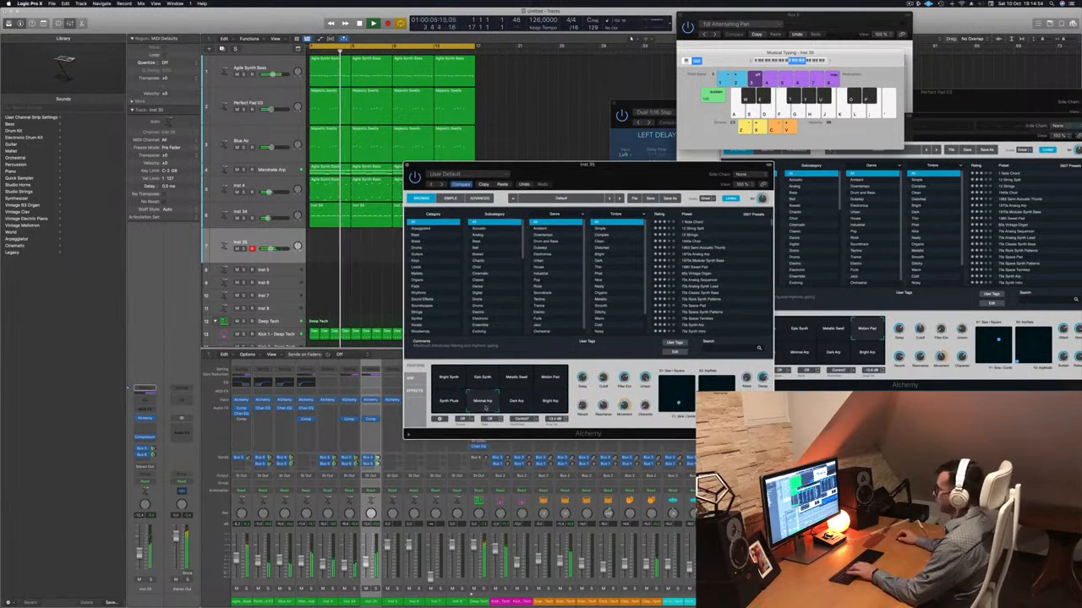
key(g)
Try the Synth Pluck snapshot in Inst 35's Alchemy by playing a short melody over the track.
click(448, 403)
key(g)
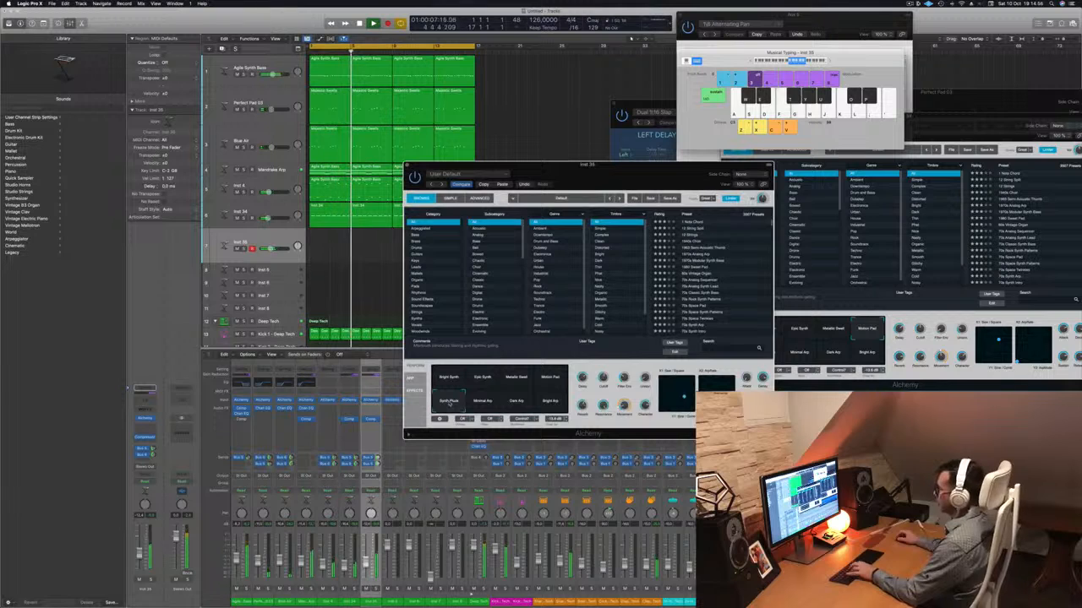
key(f)
key(s)
key(d)
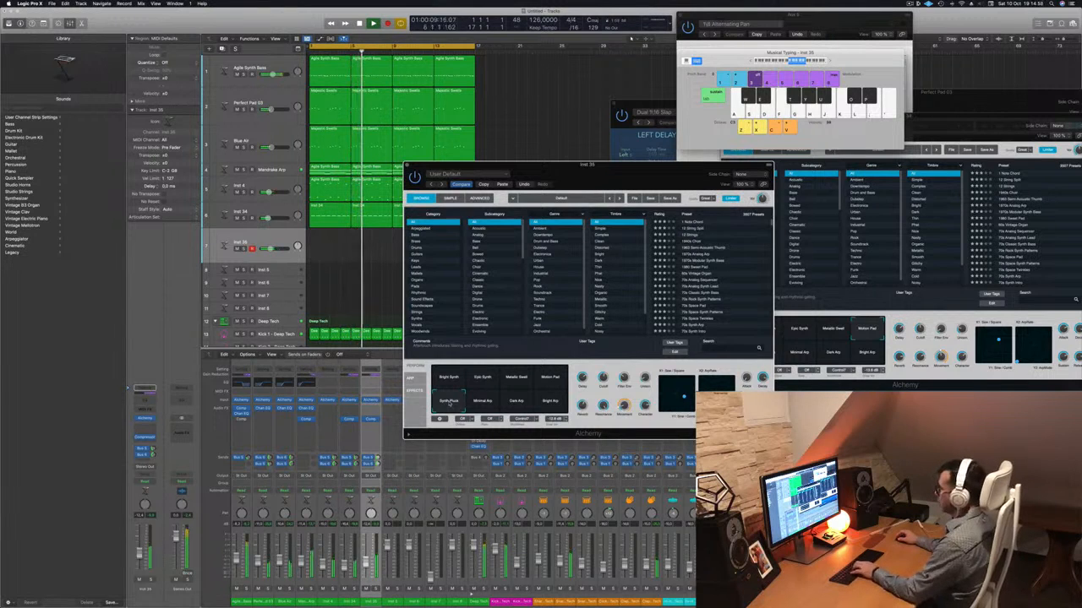
key(d)
key(g)
key(g)
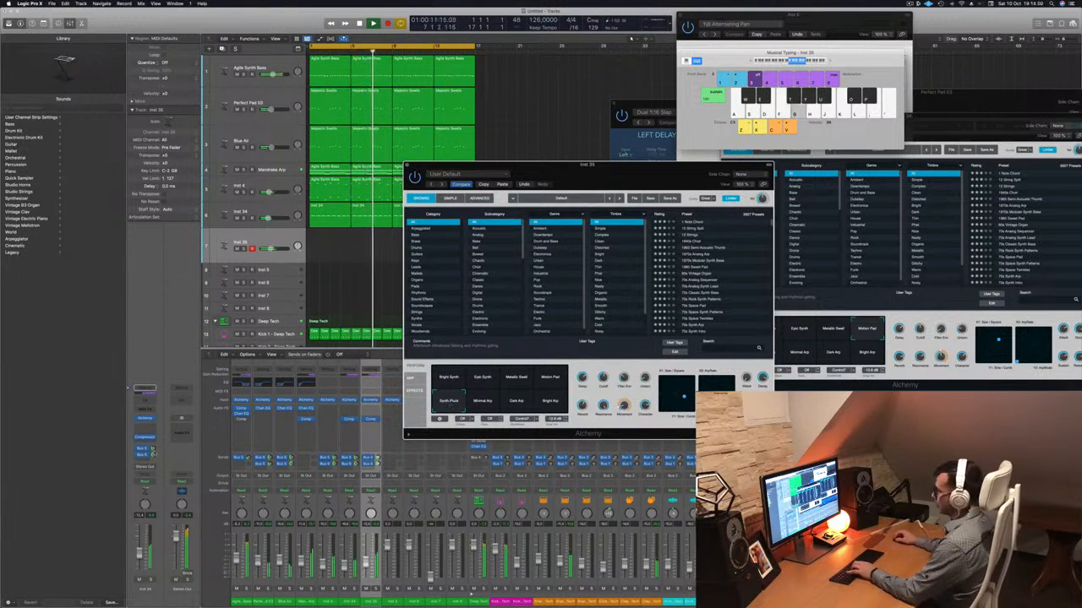
Adjust the second bus send on the Inst 35 channel while playing test notes.
click(153, 456)
key(h)
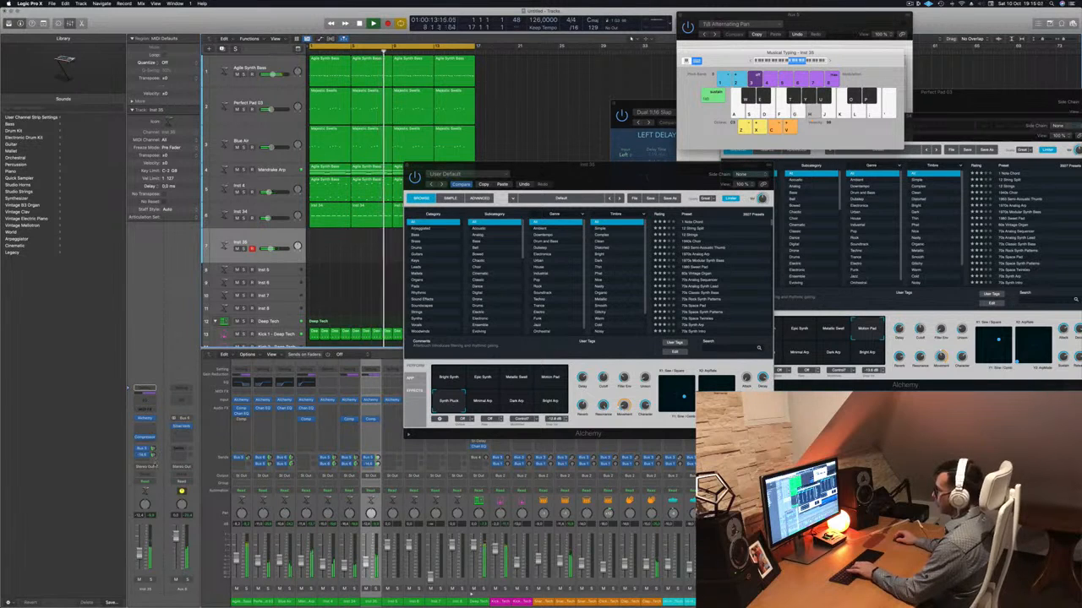
key(j)
Try the Metallic Swell snapshot in Inst 35's Alchemy with a few descending notes.
click(533, 380)
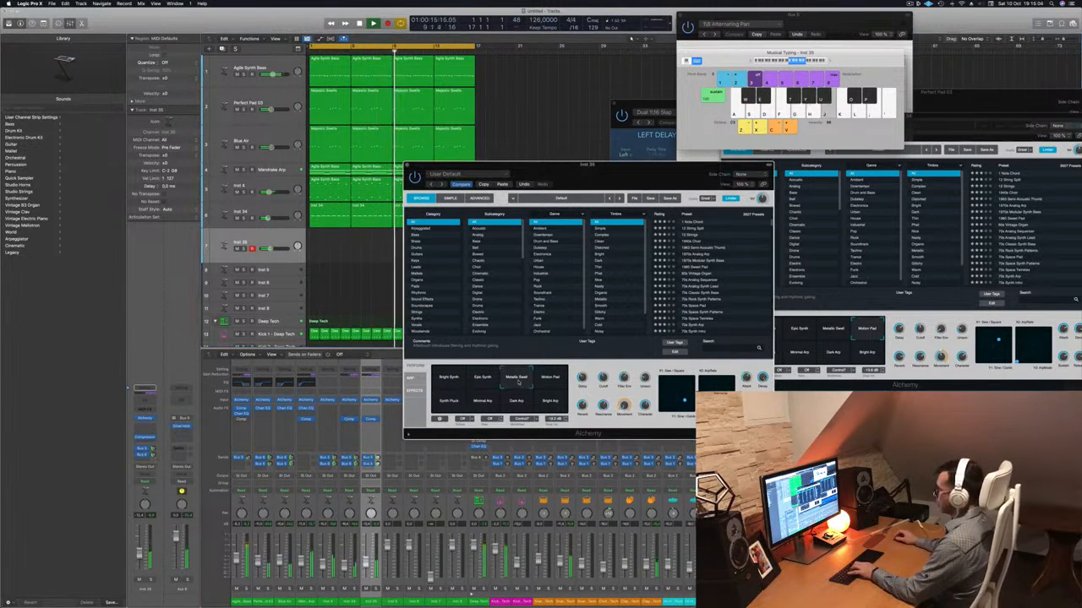
key(j)
key(h)
key(g)
Switch Inst 35's Alchemy to the Epic Synth snapshot and record a four-bar melody from the start of the track.
click(490, 379)
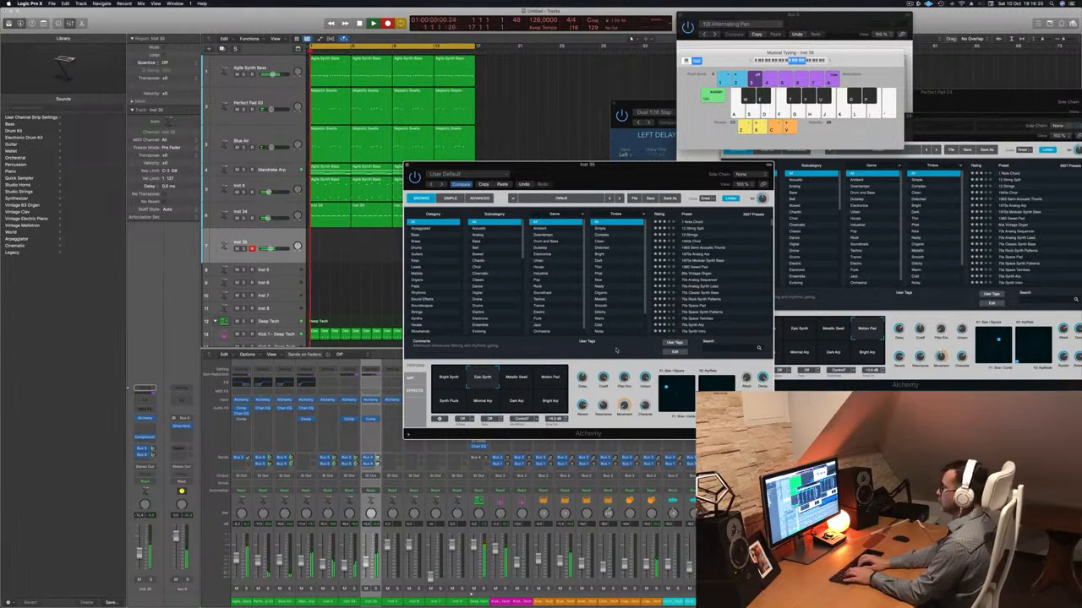
key(semicolon)
key(k)
key(semicolon)
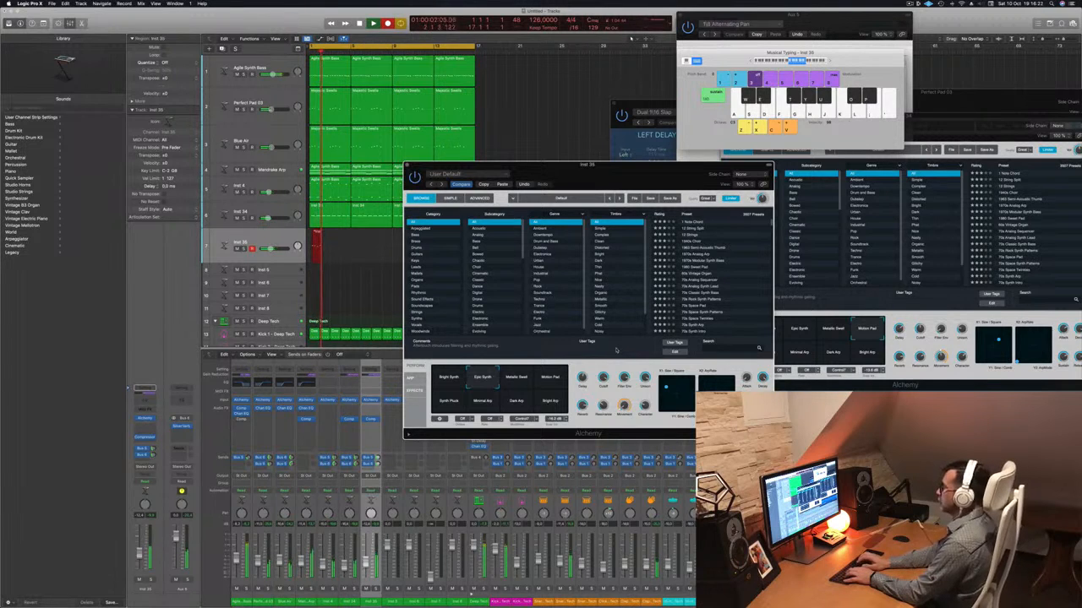
key(k)
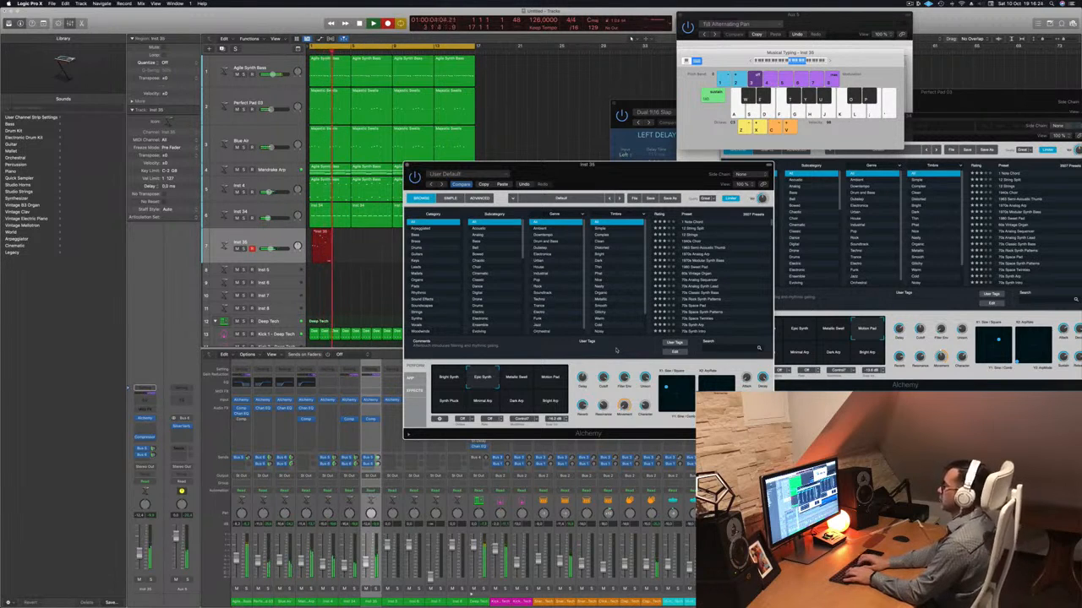
key(k)
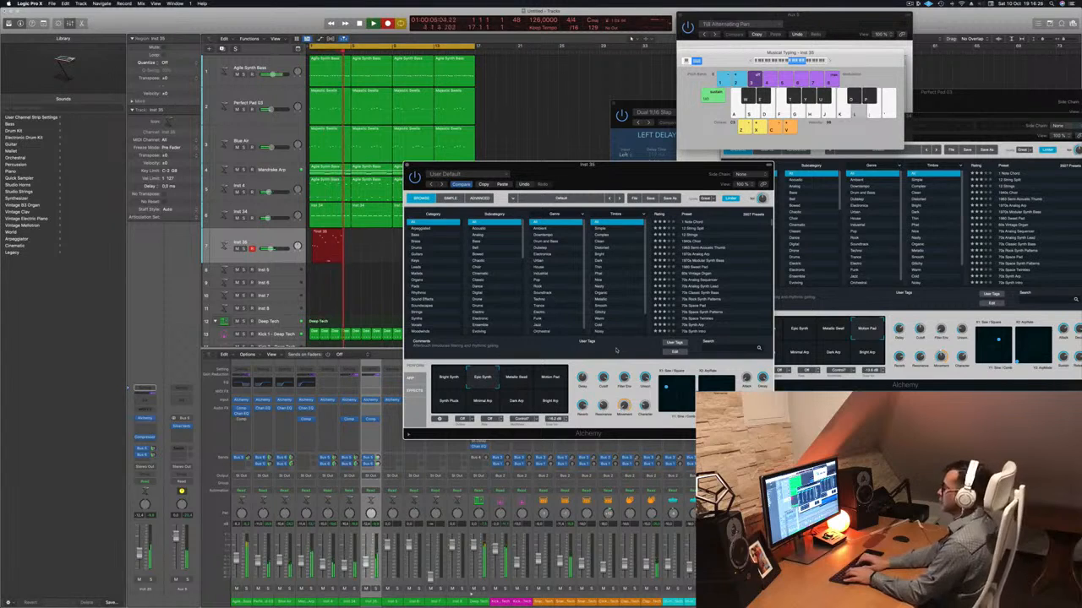
key(k)
key(space)
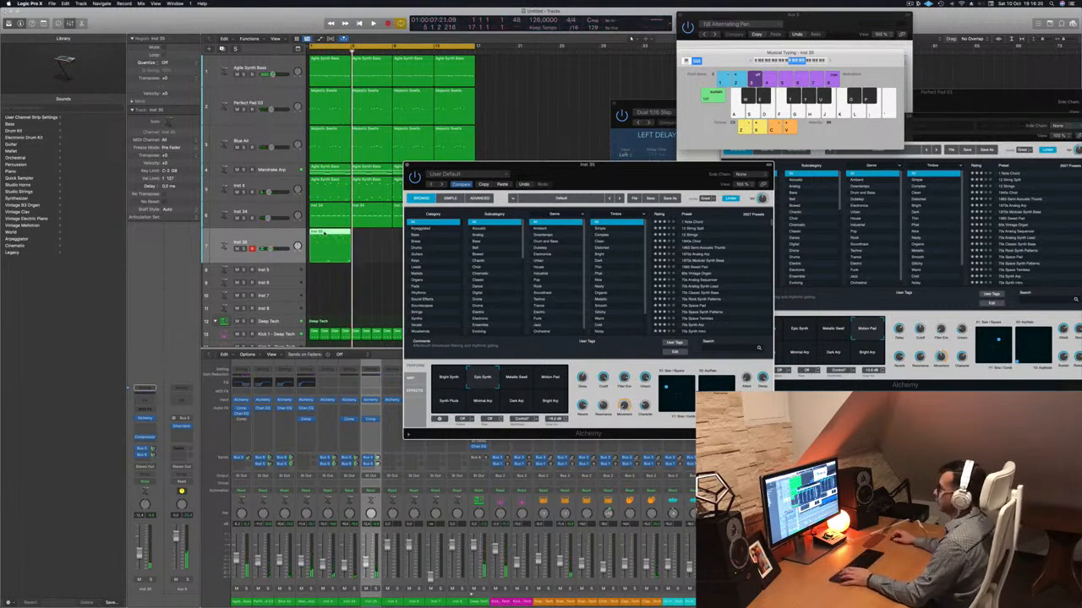
Open the recorded Inst 35 region in the Piano Roll, play it back and shift its first note slightly earlier.
key(p)
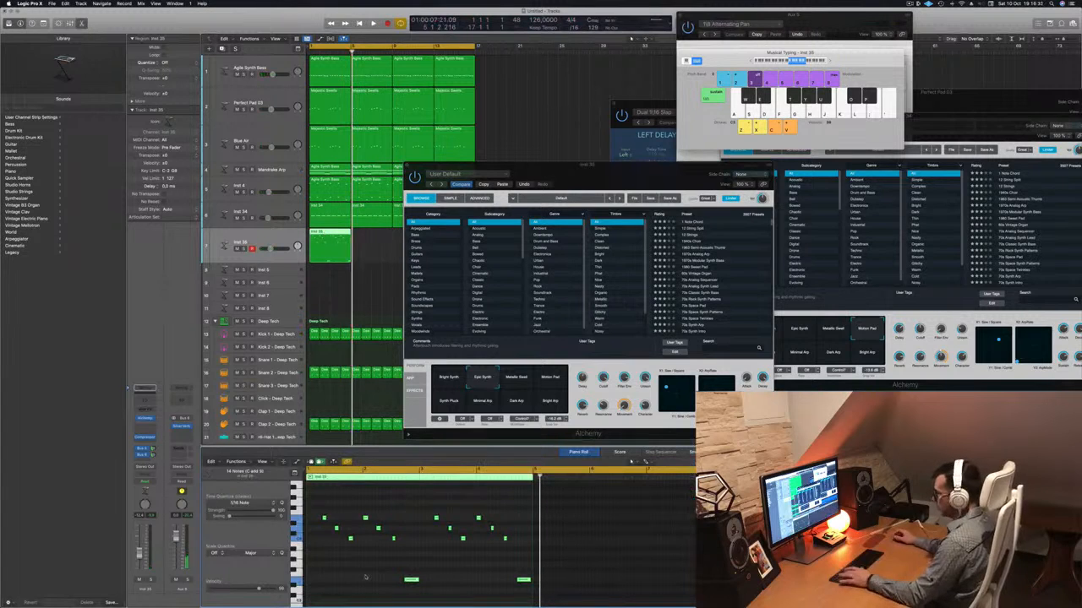
key(space)
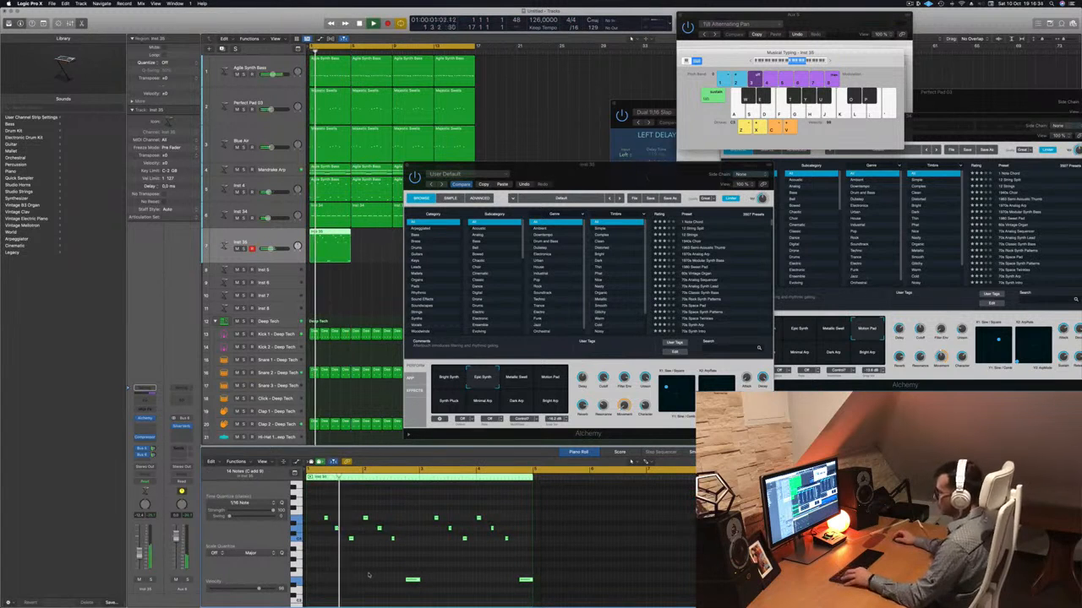
scroll(369, 574, right, 3)
scroll(369, 574, right, 1)
scroll(369, 574, left, 2)
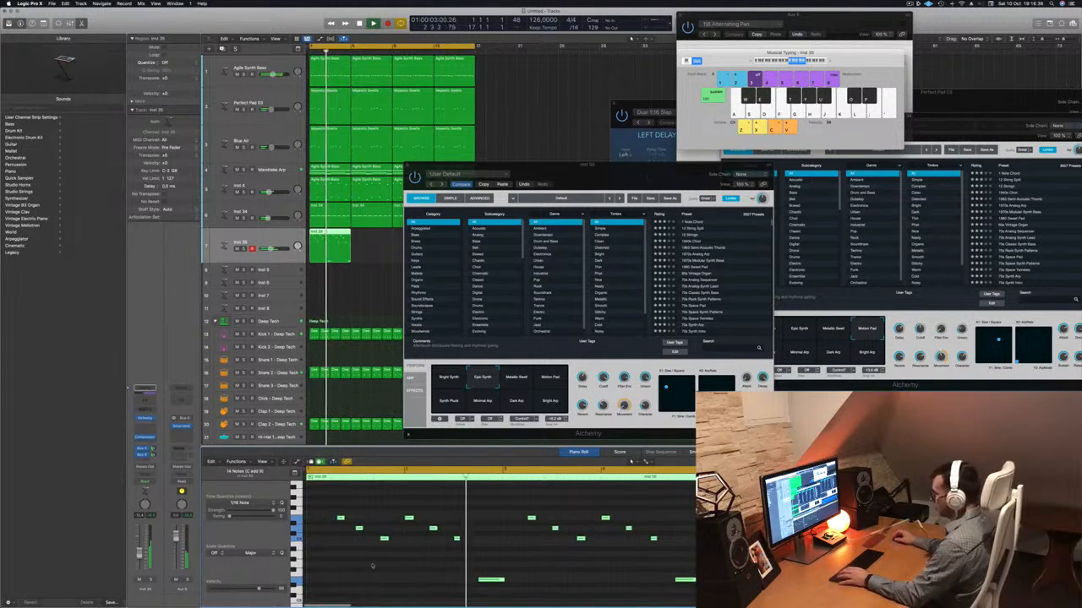
key(space)
click(340, 518)
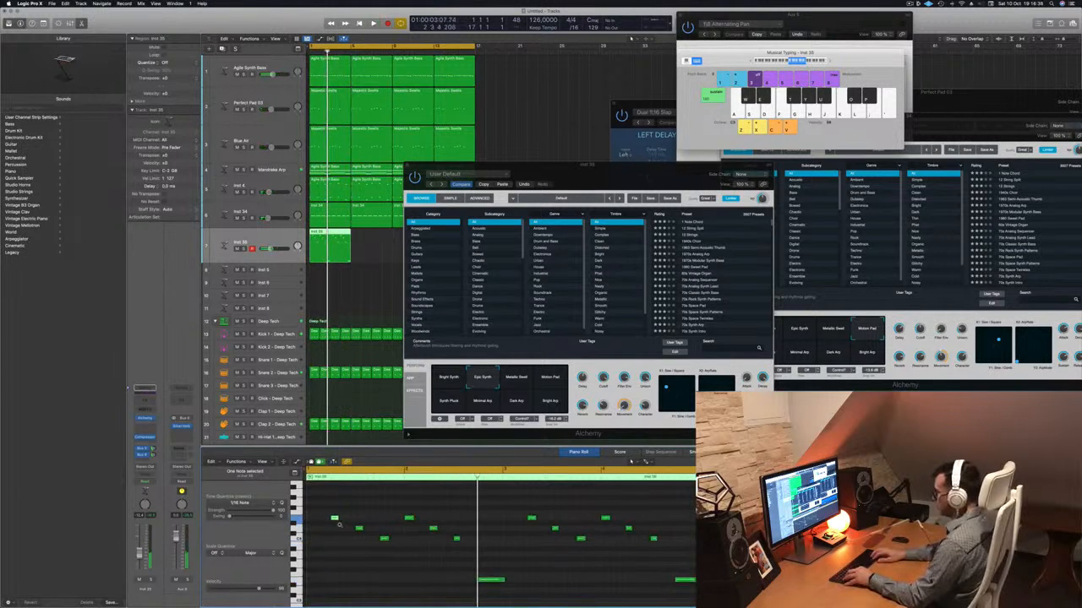
Play the edited Inst 35 region to its end, following its notes in the Piano Roll.
key(space)
scroll(339, 527, left, 3)
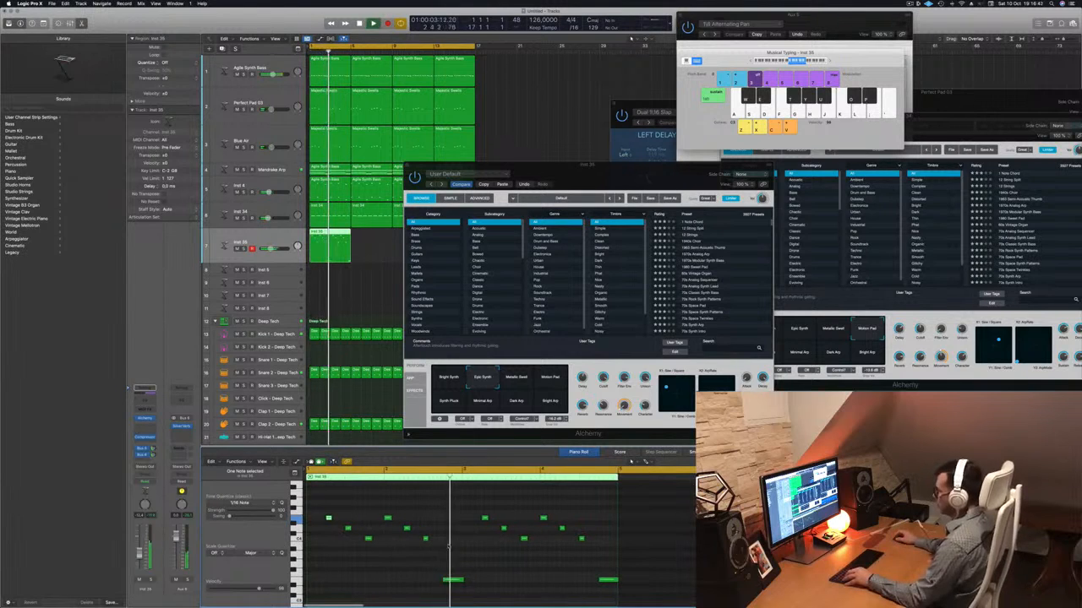
scroll(471, 551, right, 2)
scroll(471, 553, right, 1)
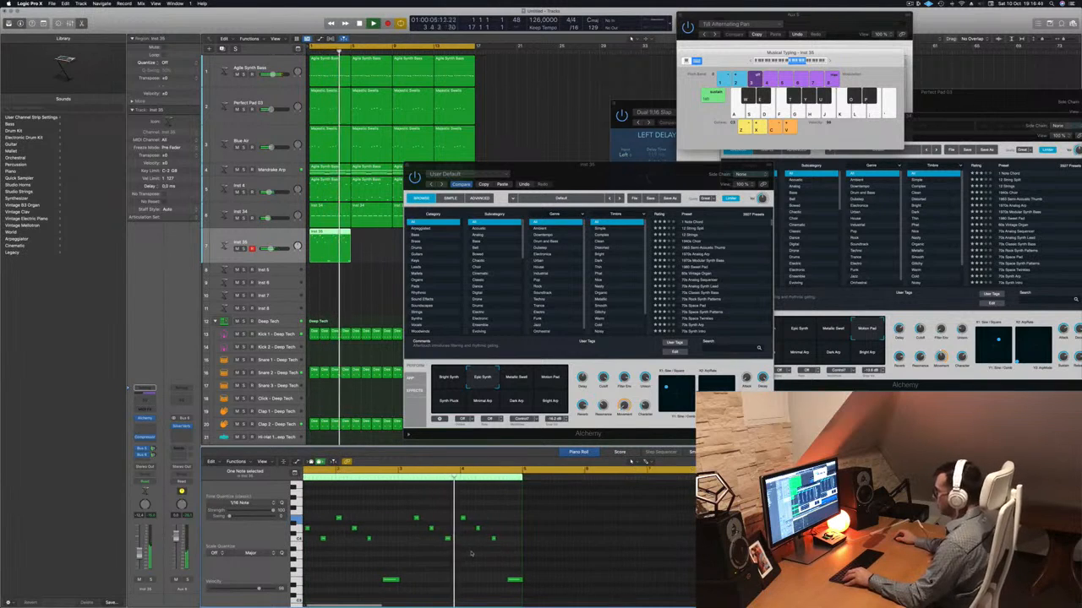
scroll(473, 555, right, 1)
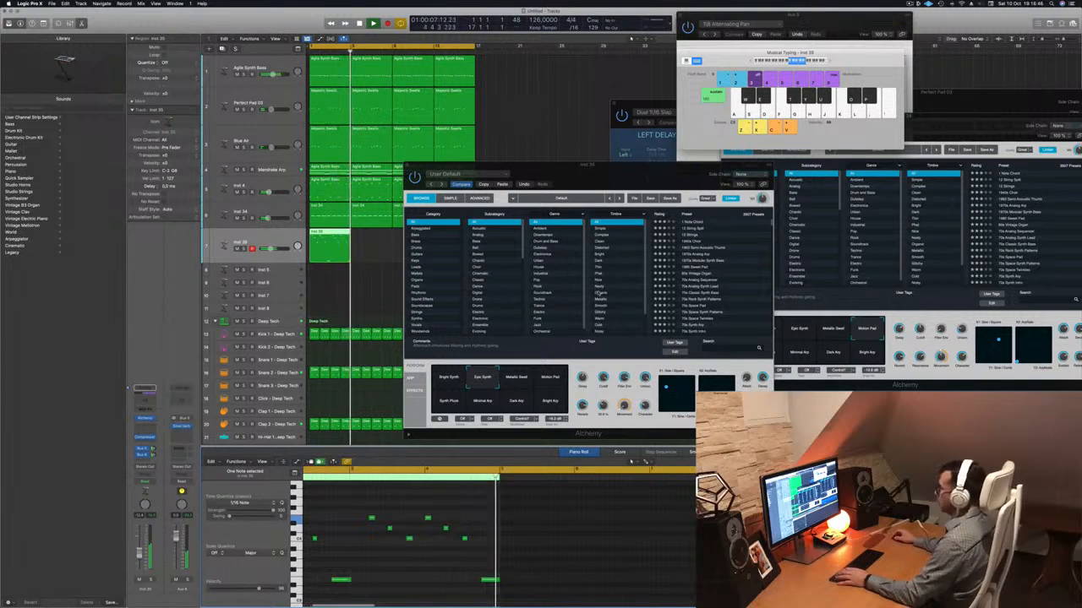
key(space)
Move the Alchemy window off the arrangement and delete the leftover Inst 35 region at bar 13.
drag(625, 169, 803, 174)
click(456, 241)
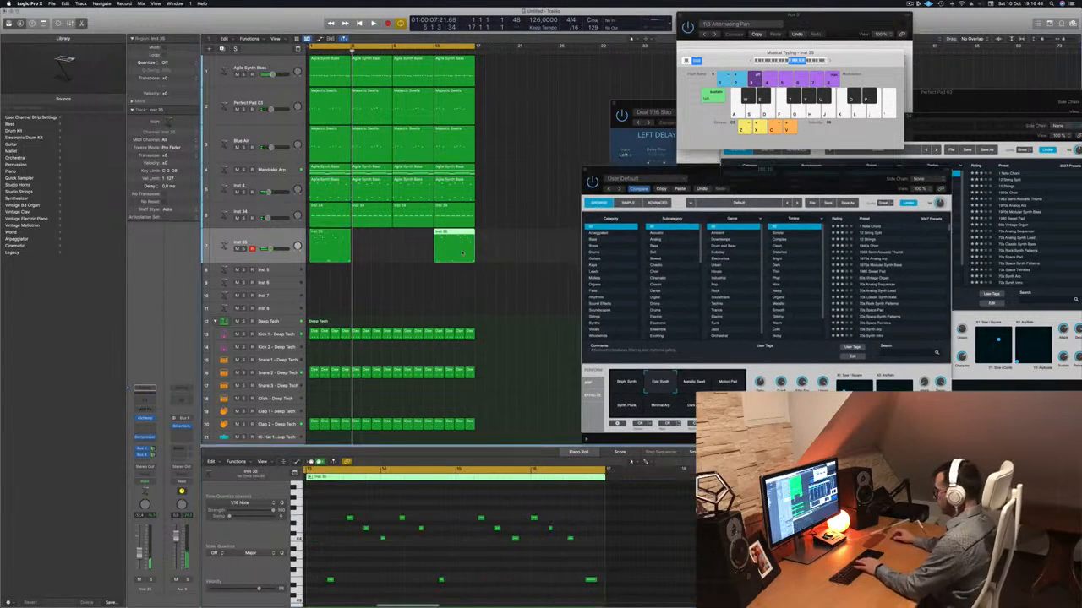
key(BackSpace)
Duplicate the four-bar Inst 35 region to fill the track up to bar 17 and play the loop from the start.
drag(332, 238, 371, 239)
shift+click(314, 249)
key(super+r)
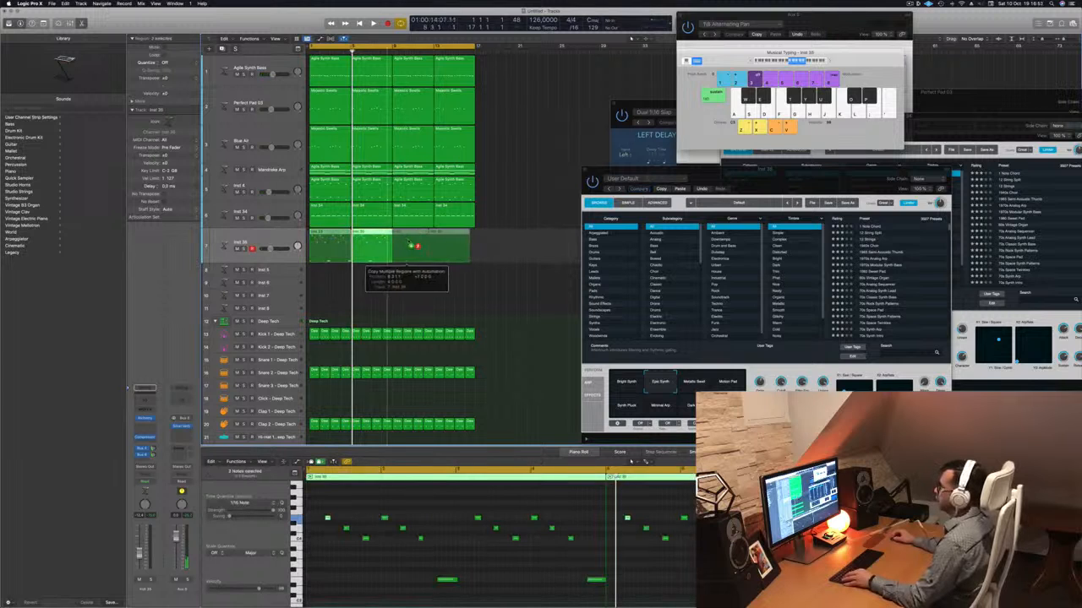
key(Return)
key(space)
click(264, 240)
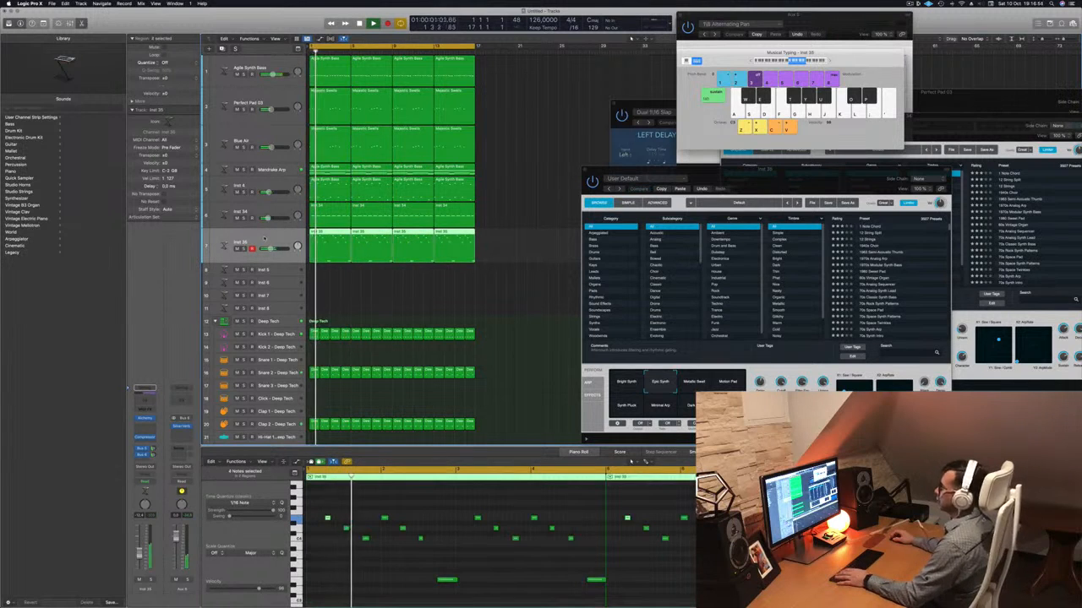
key(Return)
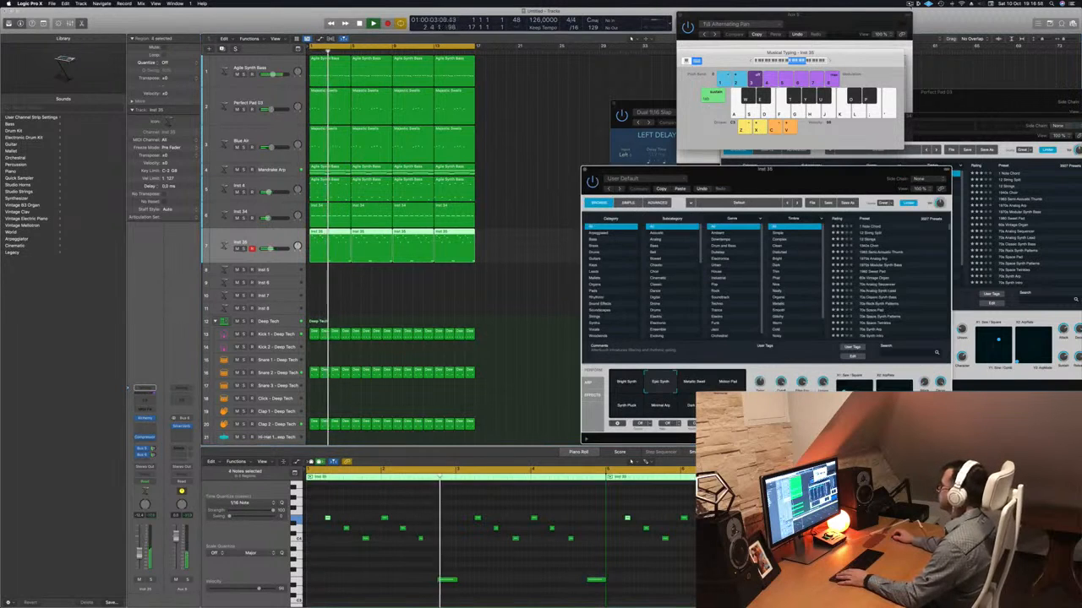
Bring Inst 35's Alchemy window back over the arrangement and adjust the Epic Synth snapshot's performance controls during playback.
click(912, 4)
drag(779, 176, 618, 158)
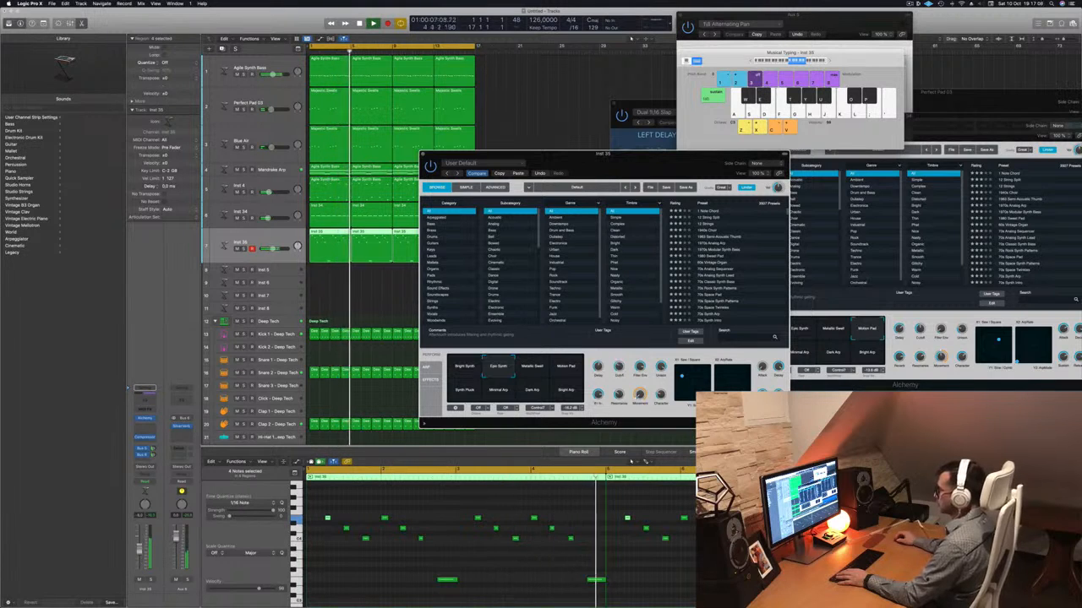
drag(618, 369, 618, 384)
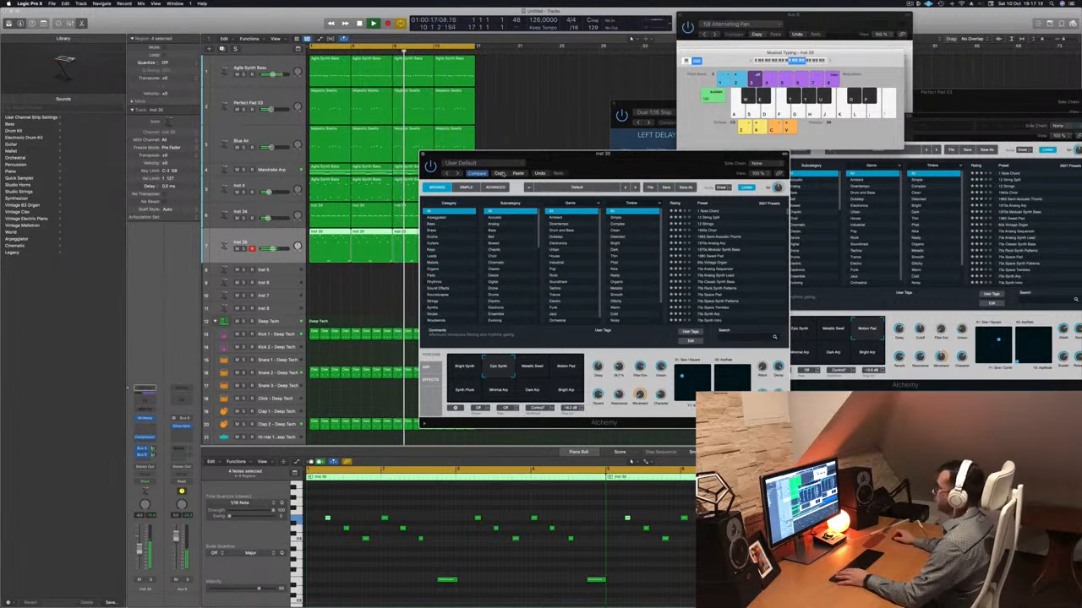
Filter Alchemy's presets to Leads and audition 80s Synth Pop Lead, Airy Synth Lead and Analog Glide Lead with the loop.
click(436, 256)
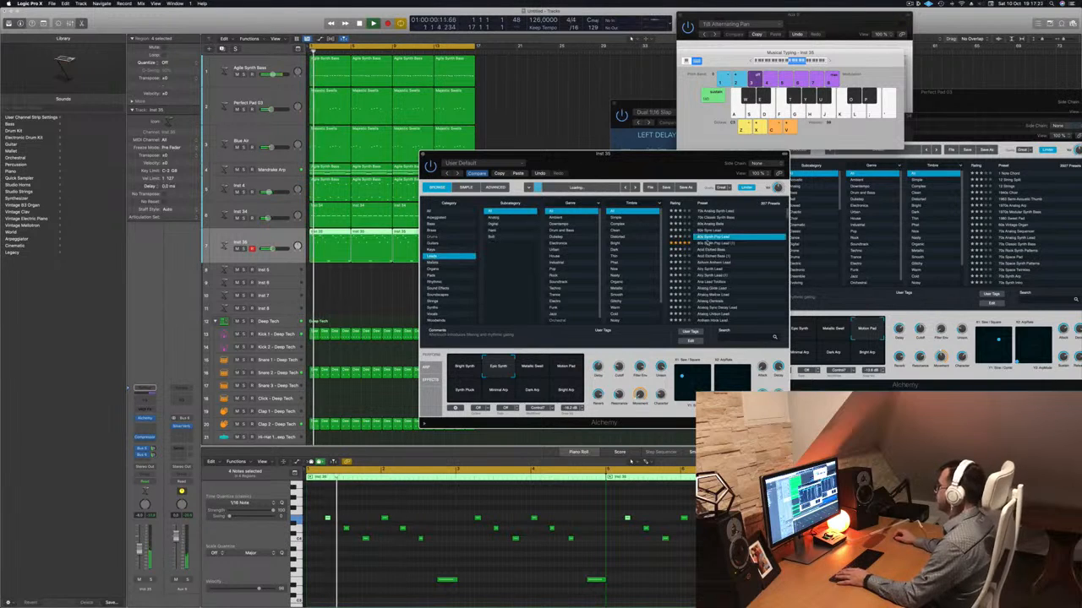
click(711, 243)
mouse_move(653, 165)
mouse_down()
mouse_move(664, 166)
mouse_move(649, 165)
mouse_up()
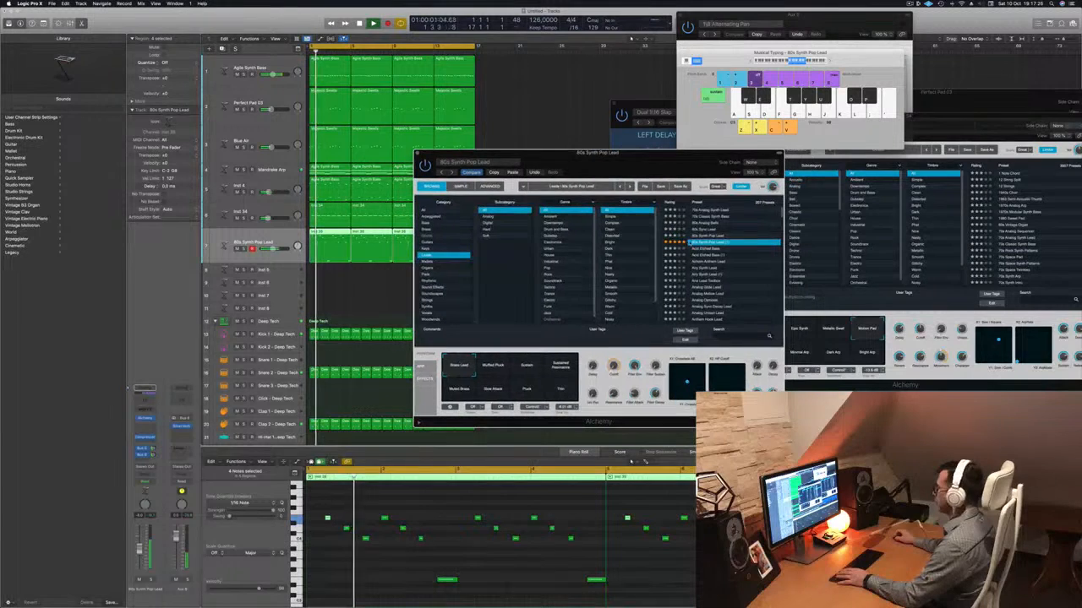
click(707, 268)
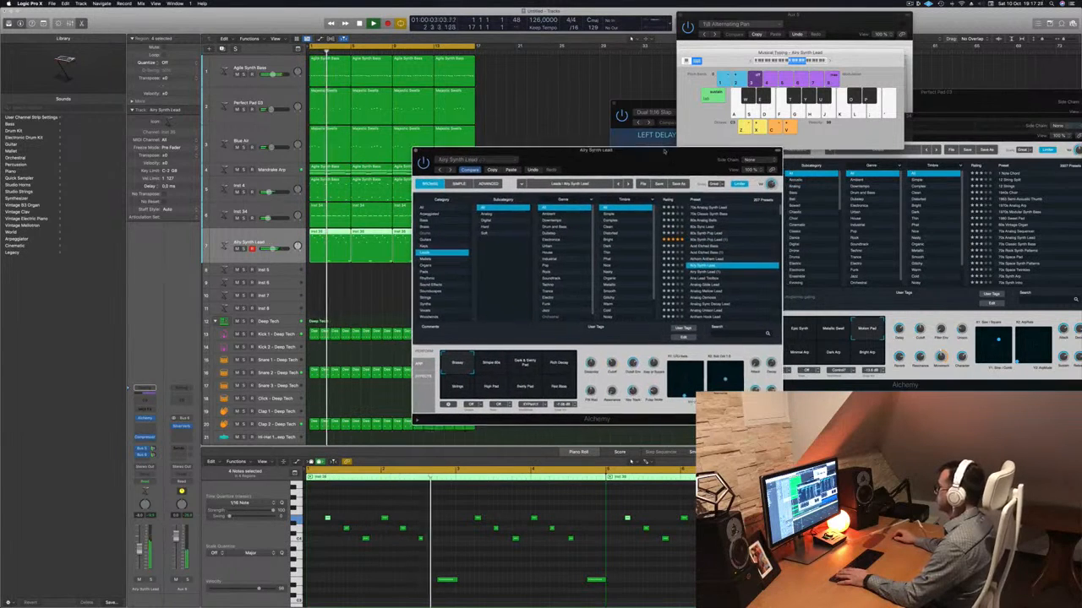
click(694, 268)
drag(629, 148, 666, 129)
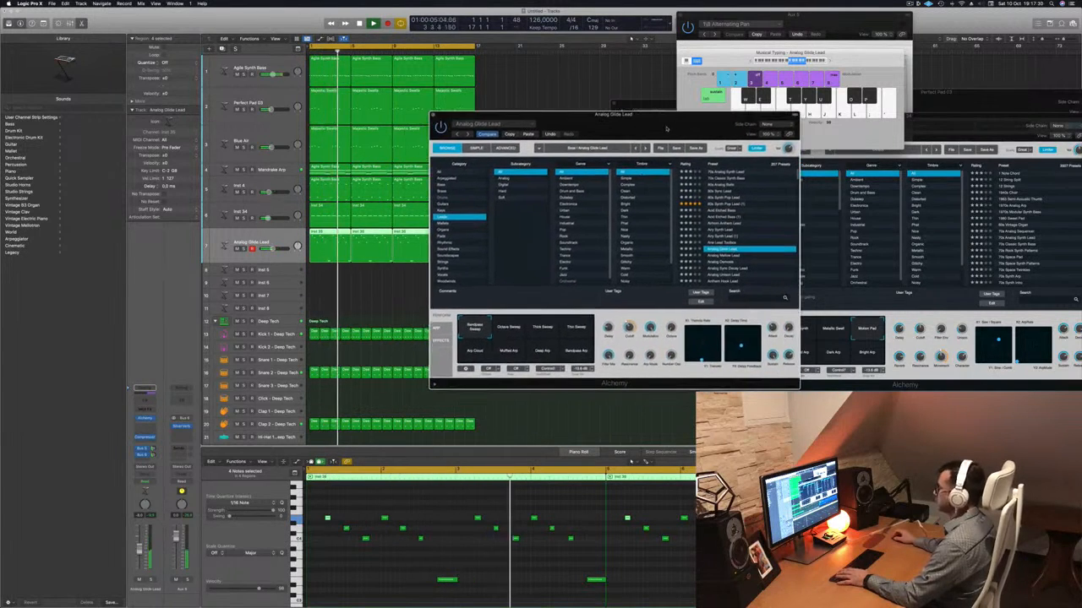
Audition the Analog Sync Decay Lead and Anthemic Lead presets on the Inst 35 melody.
scroll(708, 243, down, 3)
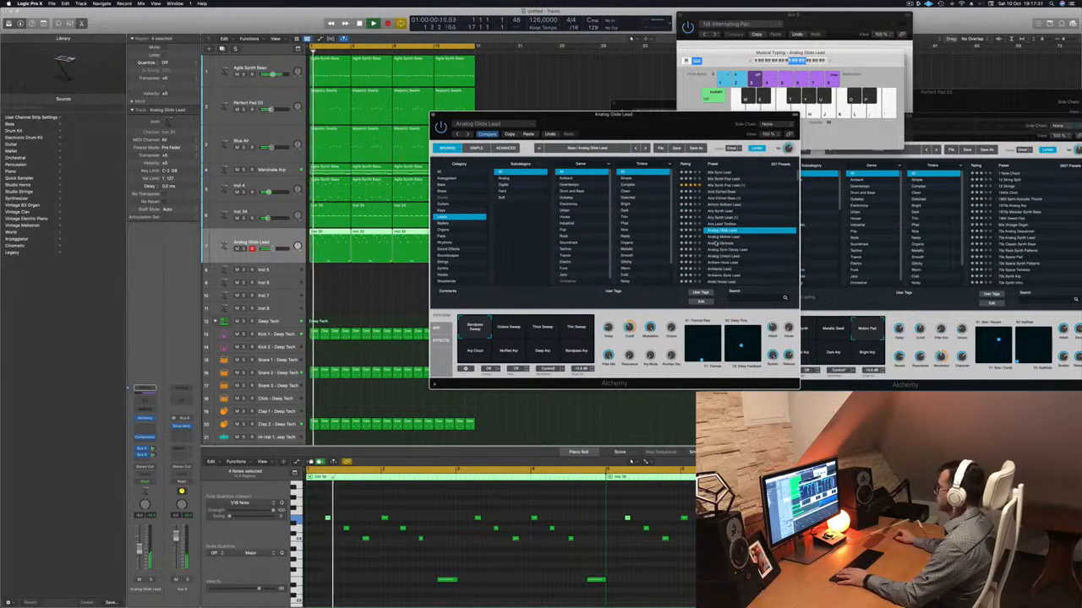
click(726, 249)
scroll(725, 243, down, 4)
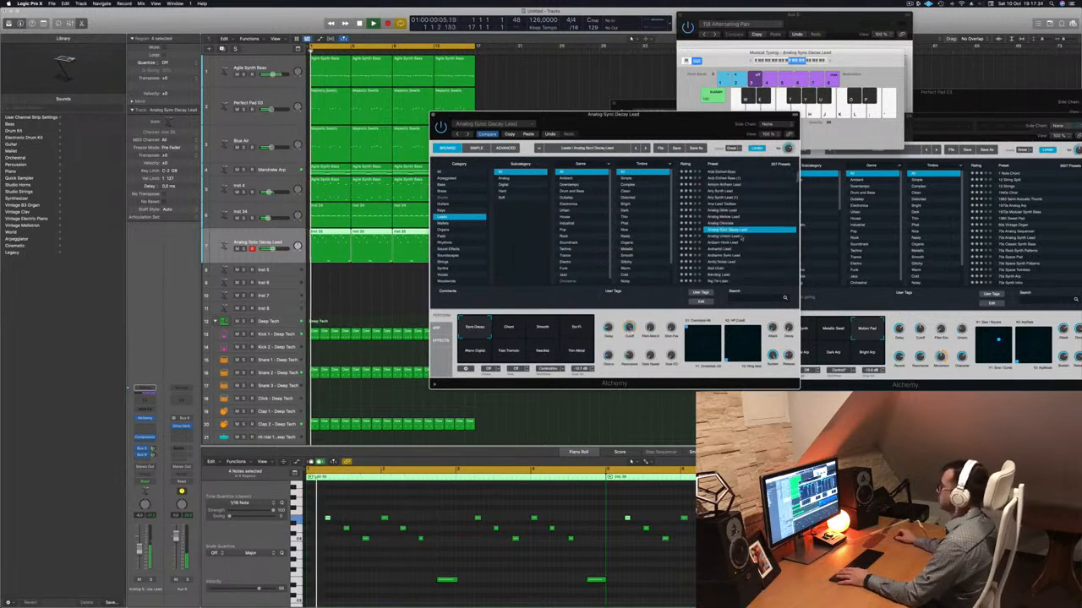
click(725, 237)
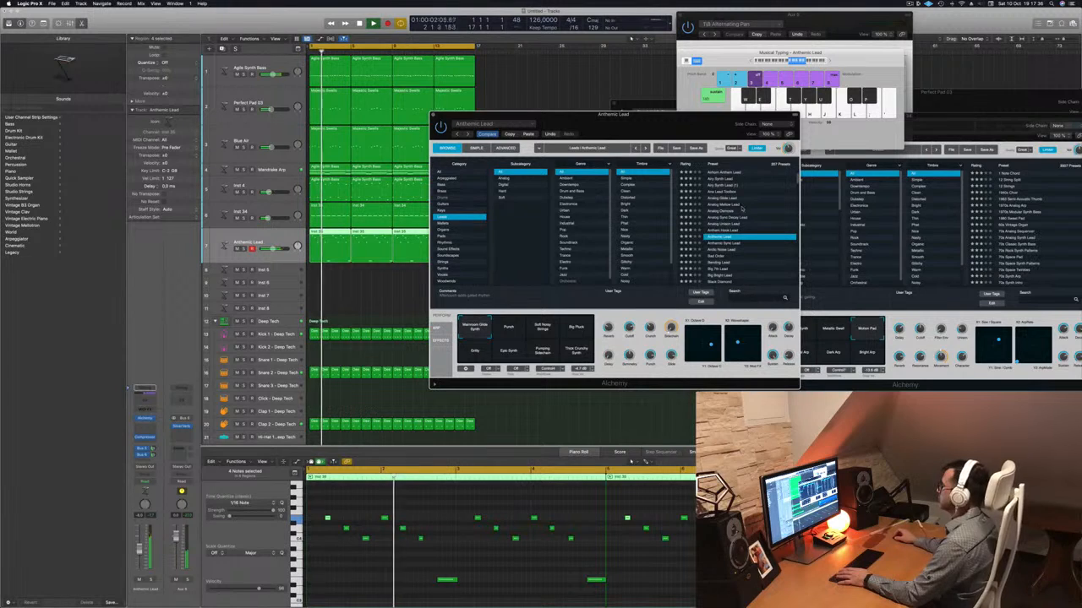
drag(742, 115, 750, 112)
scroll(763, 235, down, 2)
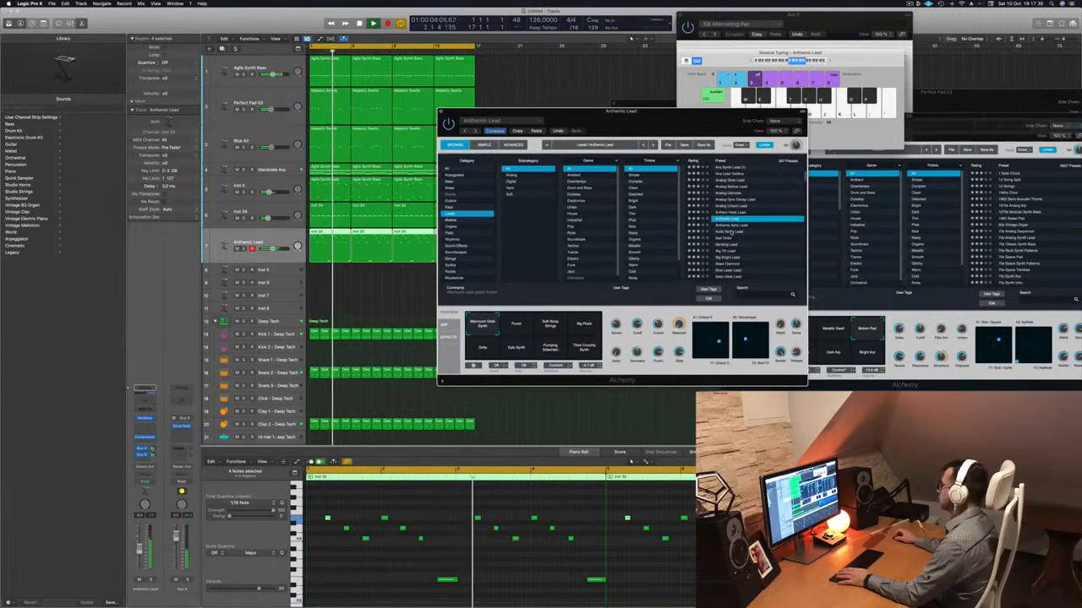
Audition the Arctic Noise Lead and Blue Laser Lead presets on the same melody.
click(729, 233)
scroll(727, 226, down, 3)
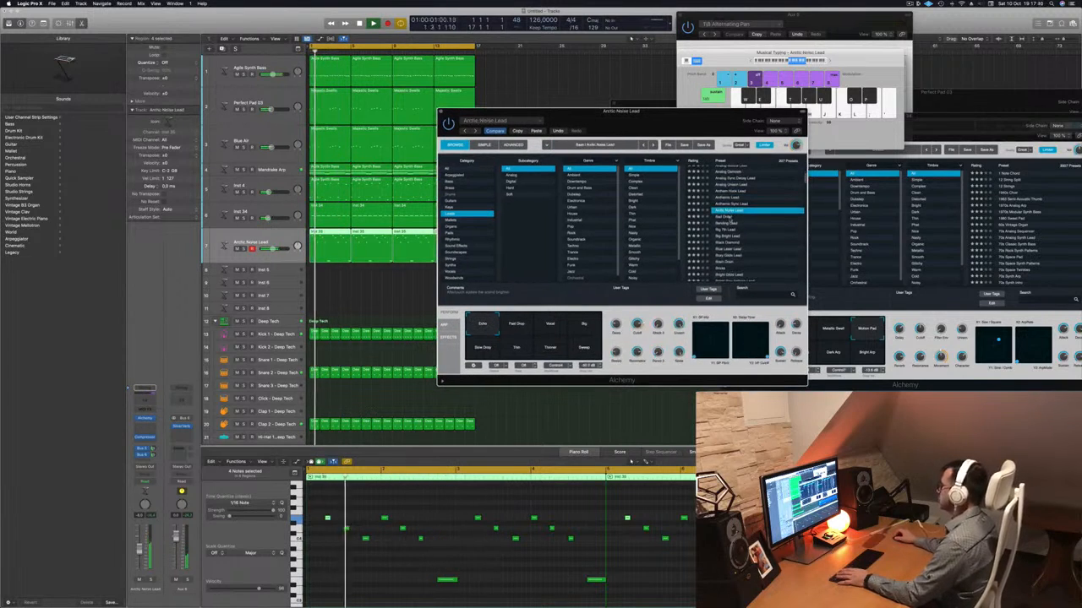
click(724, 217)
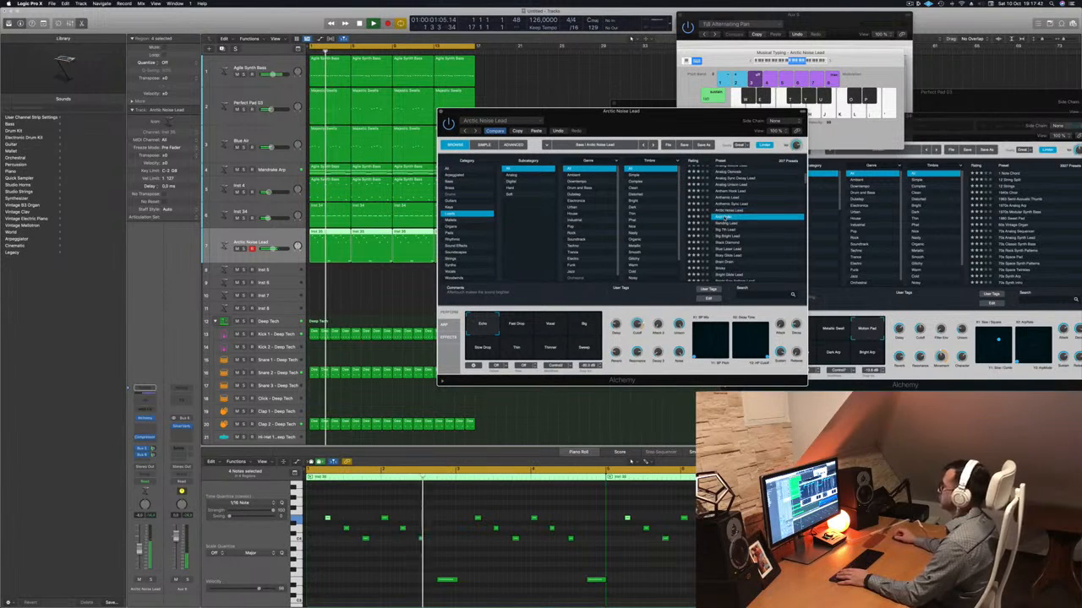
click(728, 249)
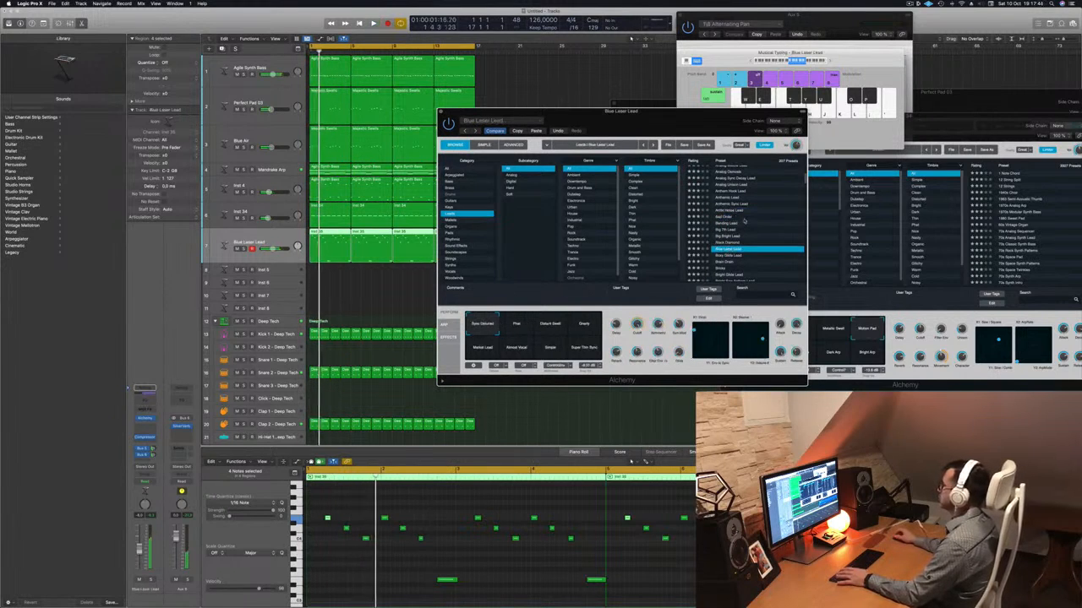
scroll(754, 233, down, 3)
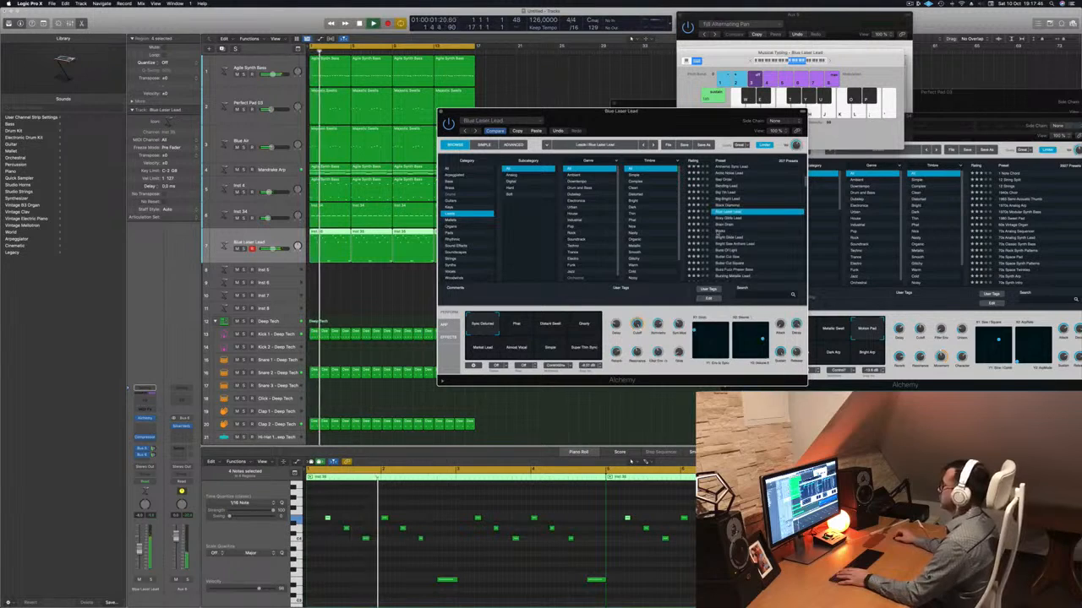
Audition the Bricks, Burst Of Light and Buzz Fuzz Phaser Bass presets against the playing loop.
click(755, 231)
scroll(760, 226, down, 2)
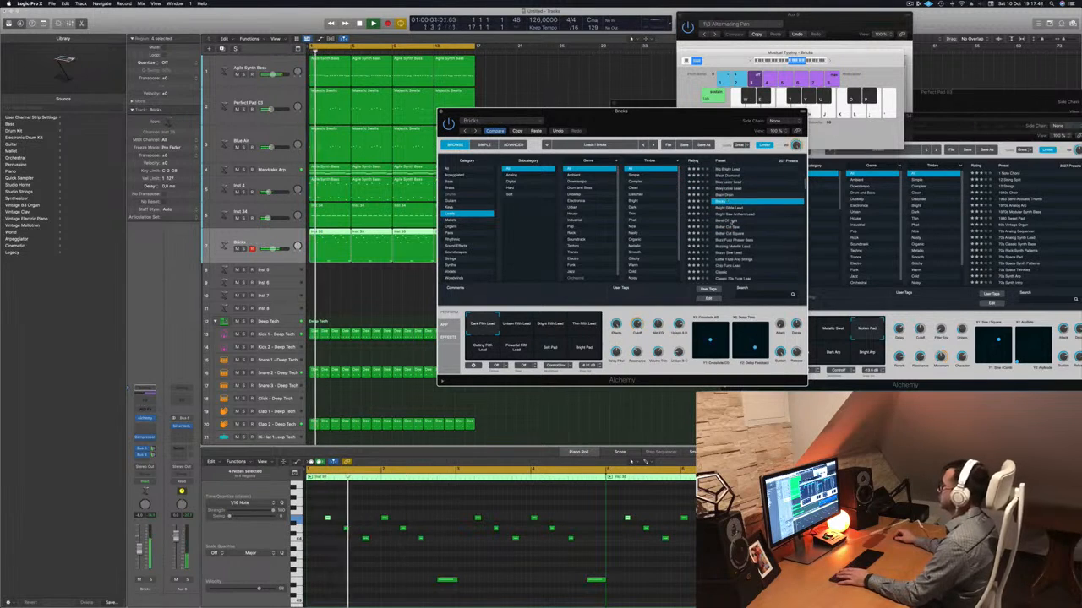
click(732, 221)
scroll(758, 229, down, 2)
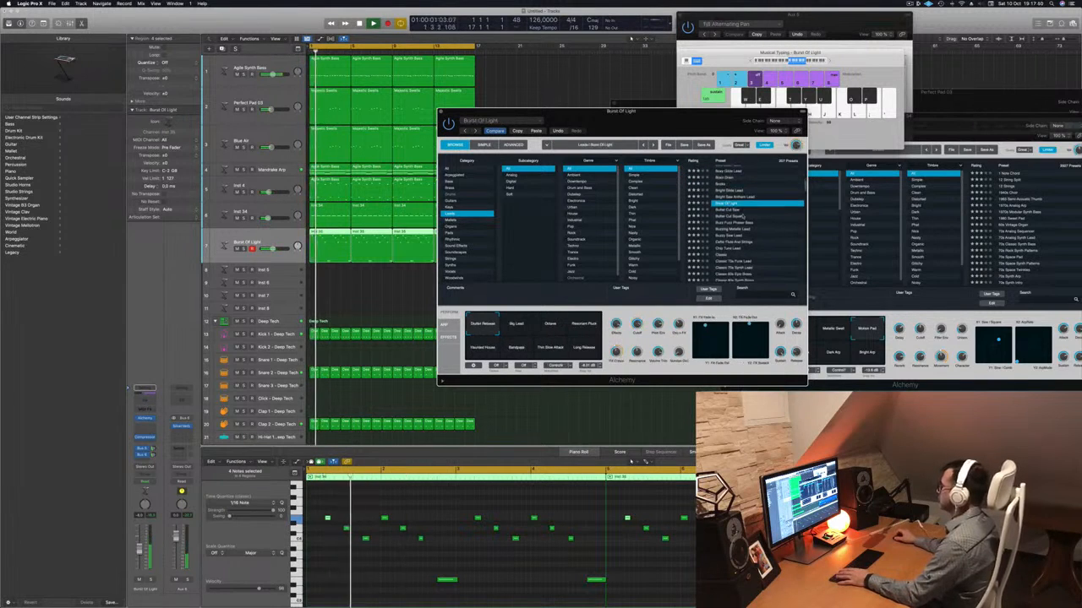
click(742, 222)
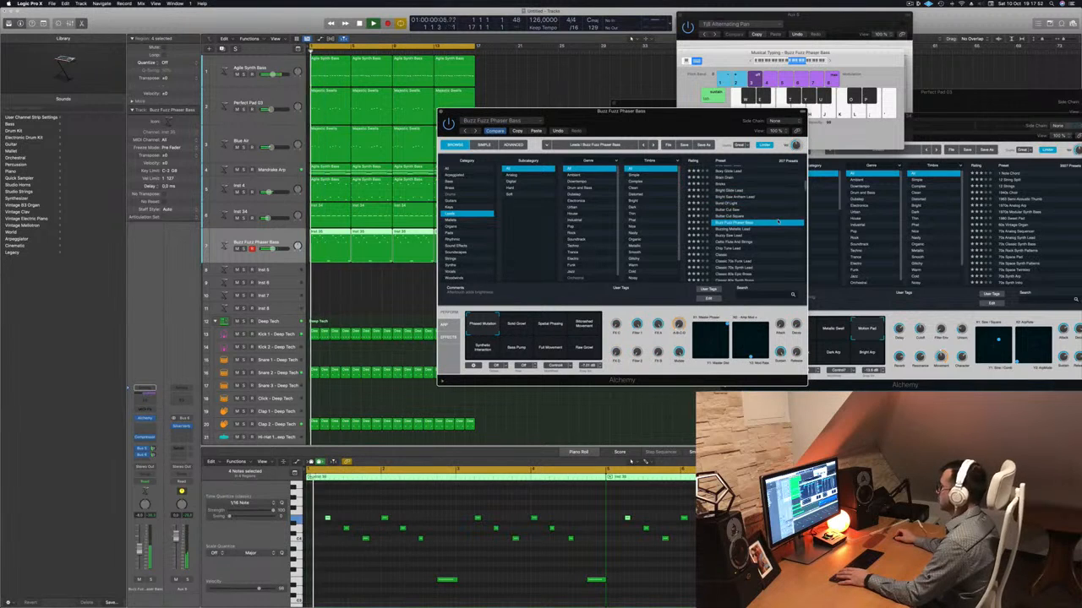
Try the Classic 70s Funk Lead preset and load Classic 80s Synth Brass in its place.
scroll(750, 226, down, 2)
click(737, 244)
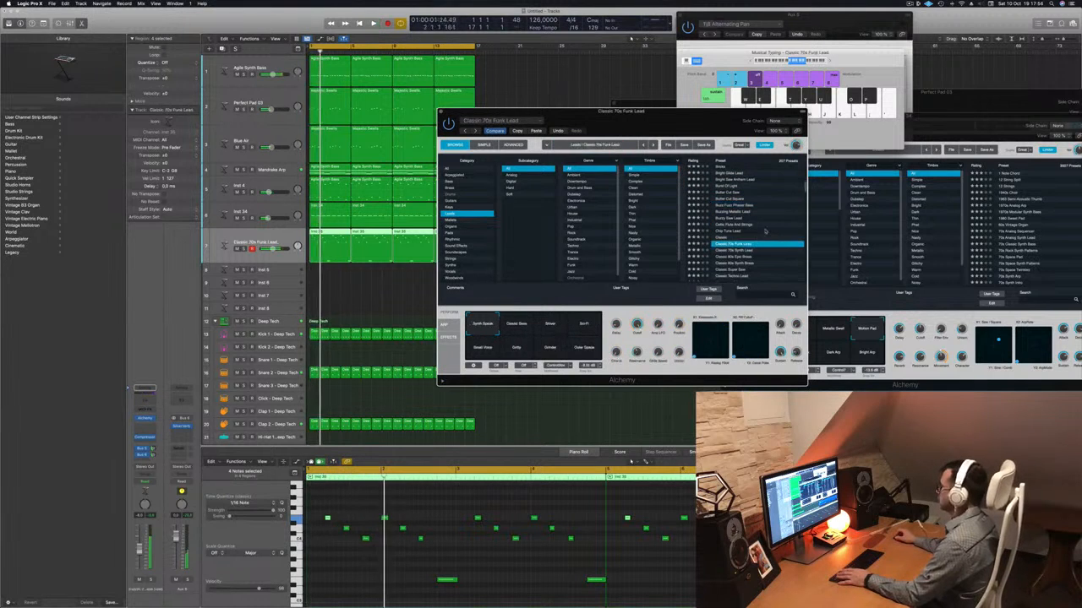
scroll(755, 236, down, 3)
click(739, 228)
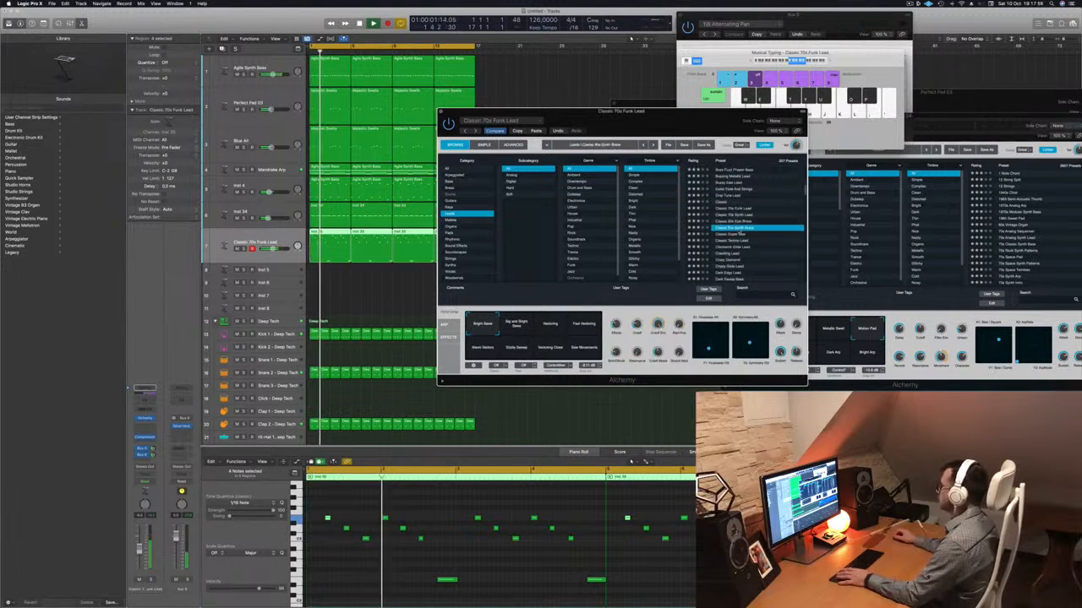
Load the Classic Super Saw preset on the Inst 35 lead and slightly adjust the channel's volume.
scroll(768, 226, down, 4)
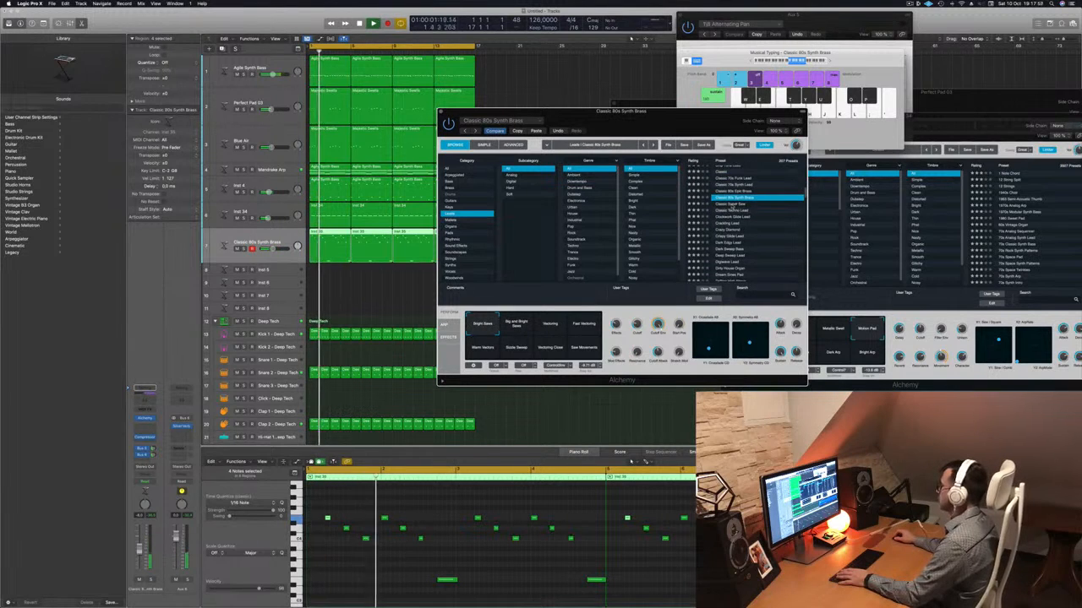
click(731, 206)
scroll(758, 216, down, 1)
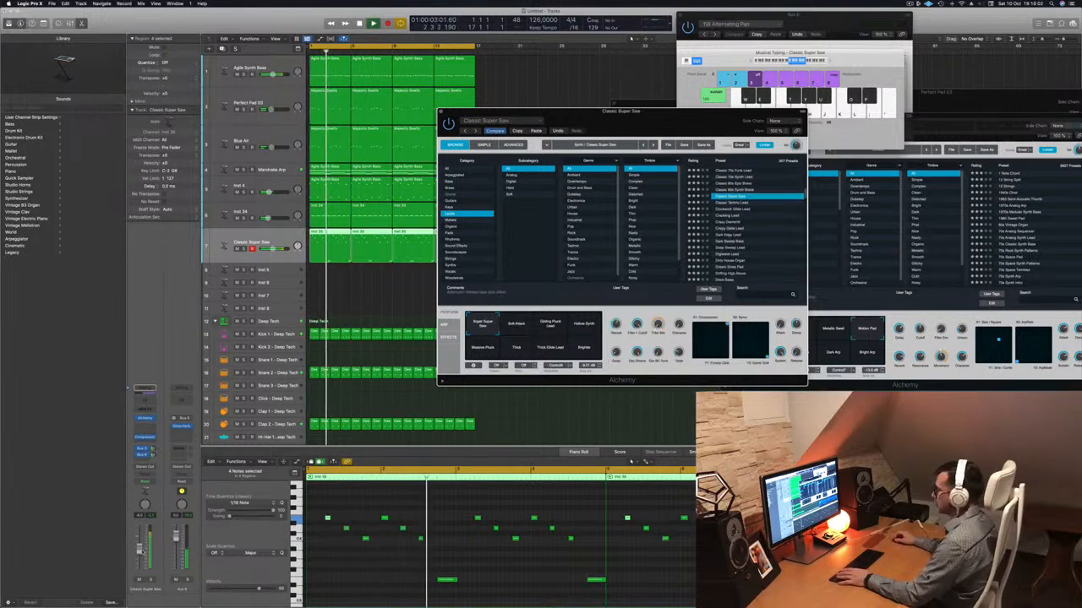
drag(140, 556, 140, 554)
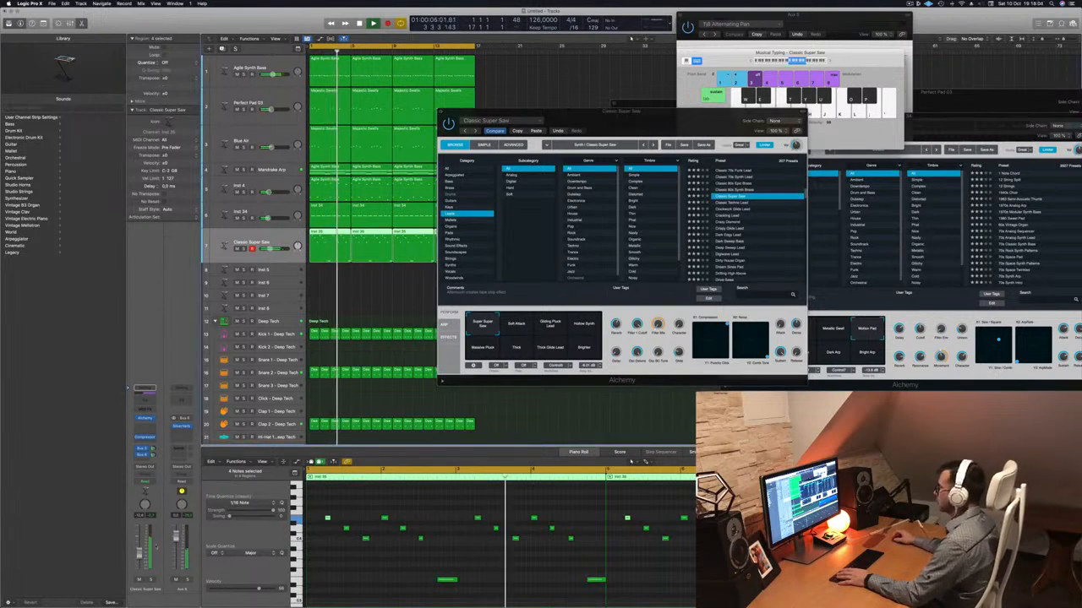
Audition the Classic Super Saw snapshots, including Gliding Pluck Lead, Hollow Synth, Massive Pluck, Thick and Thick Glide Lead.
click(525, 321)
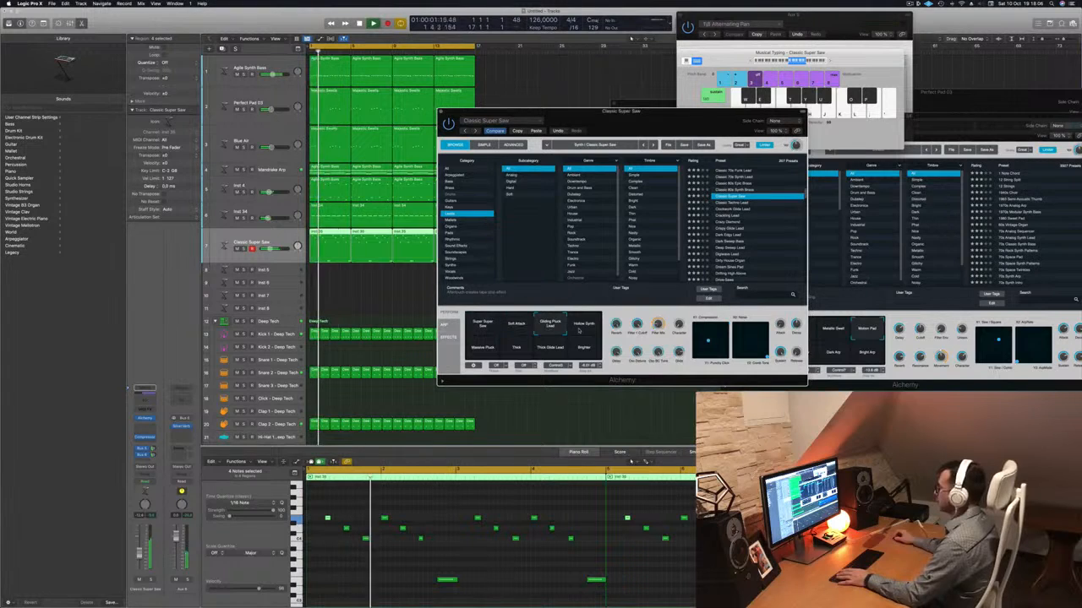
click(587, 335)
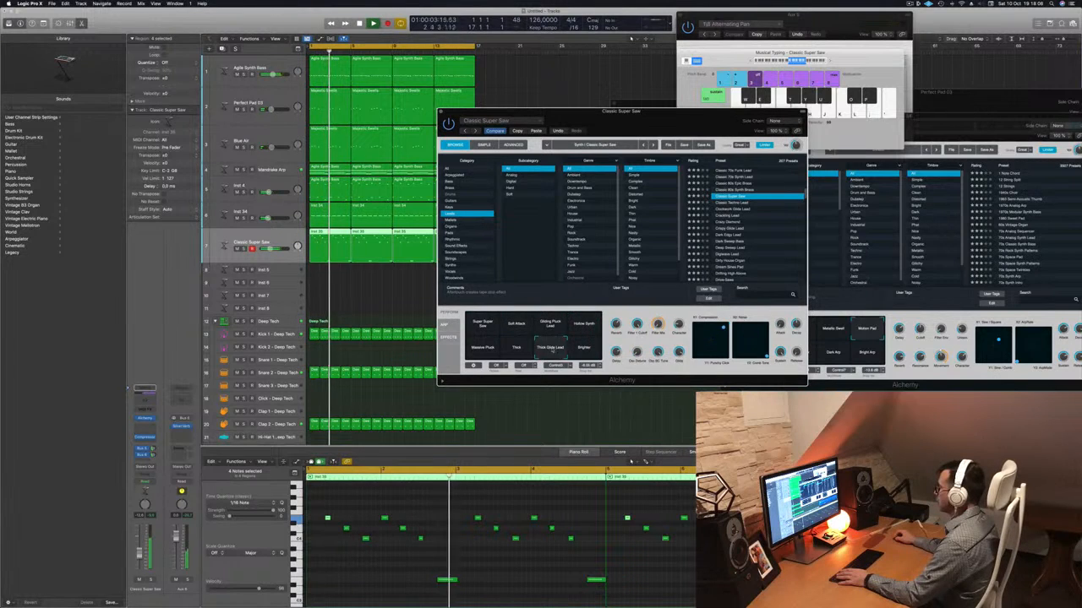
click(520, 348)
click(551, 348)
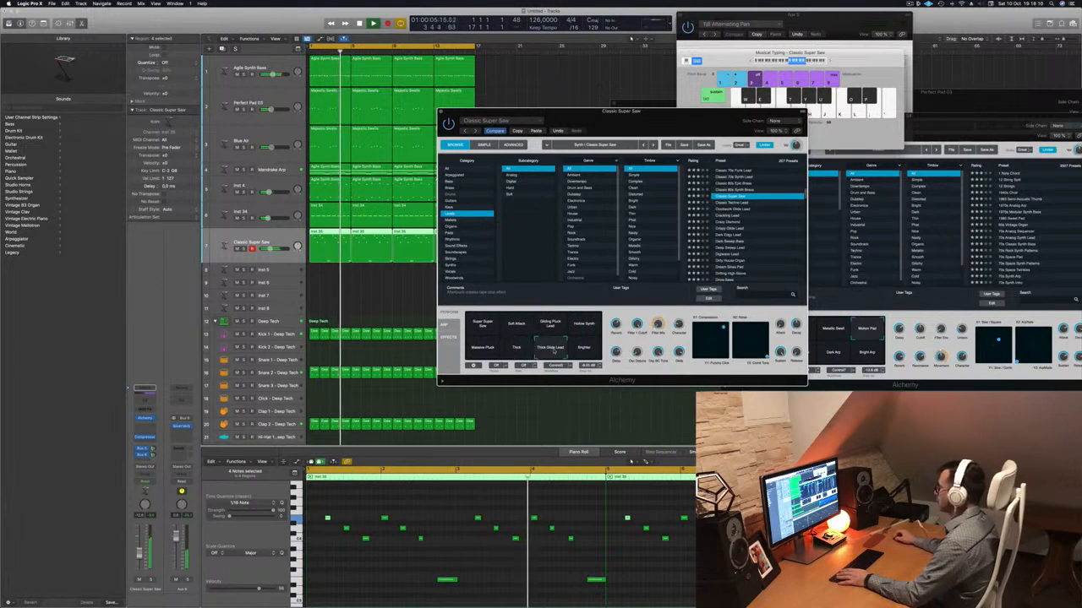
click(517, 355)
click(480, 355)
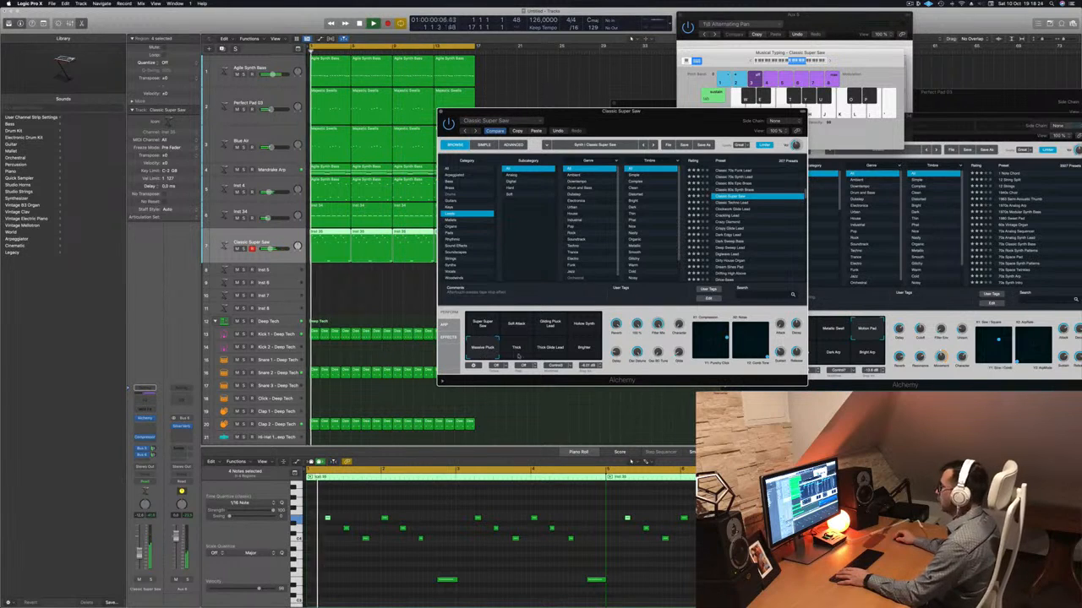
click(519, 350)
click(557, 354)
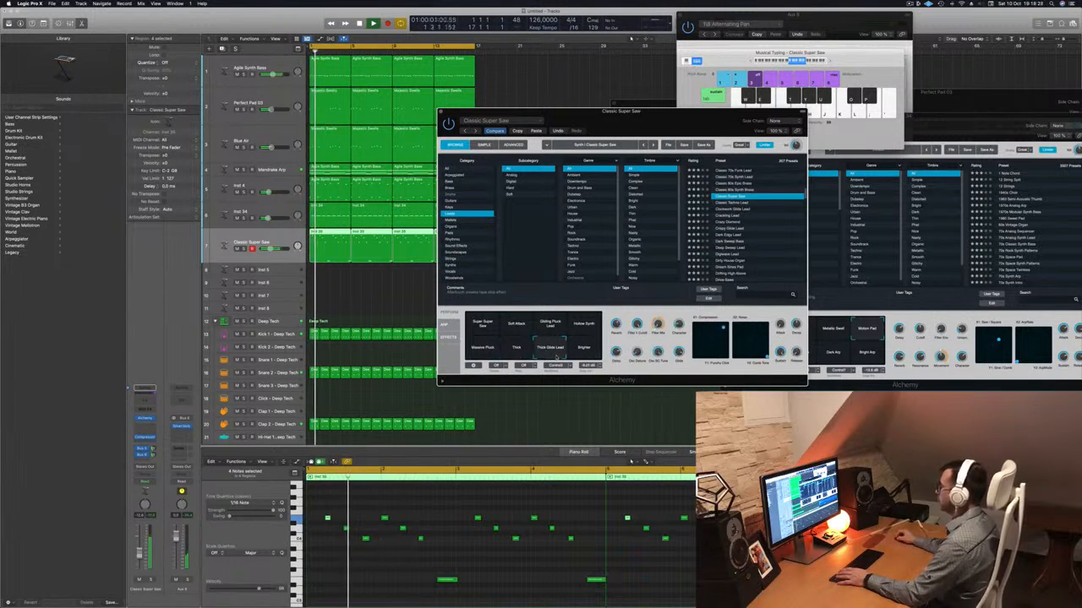
Try the Massive Pluck snapshot with different Compression and Punchy Dist pad positions, and switch to Thick Glide Lead.
click(483, 348)
mouse_move(720, 341)
mouse_down()
mouse_move(722, 327)
mouse_move(714, 344)
mouse_up()
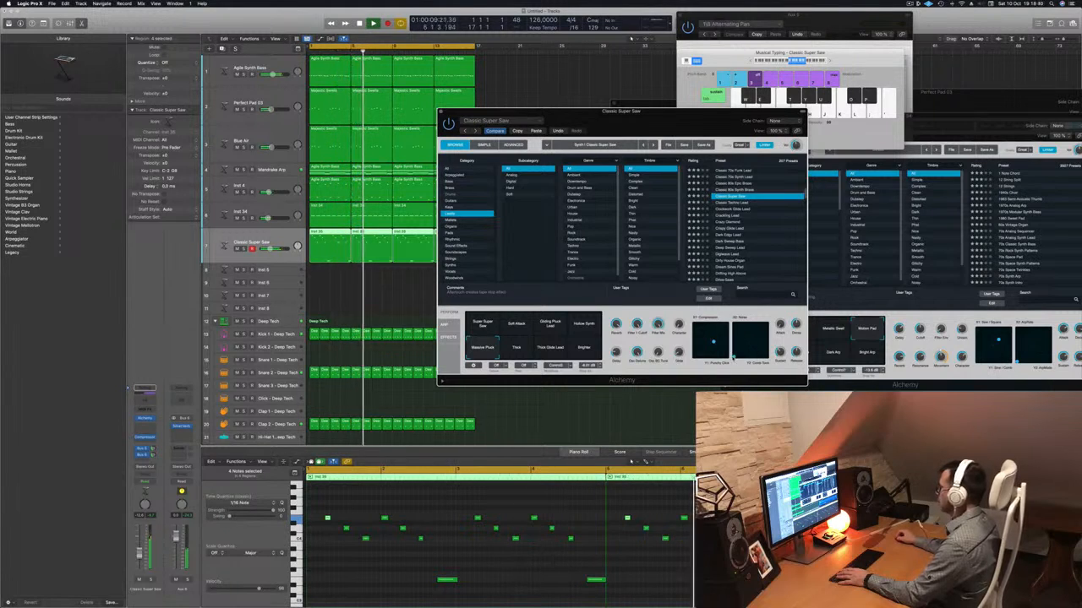
drag(734, 327, 744, 340)
click(560, 351)
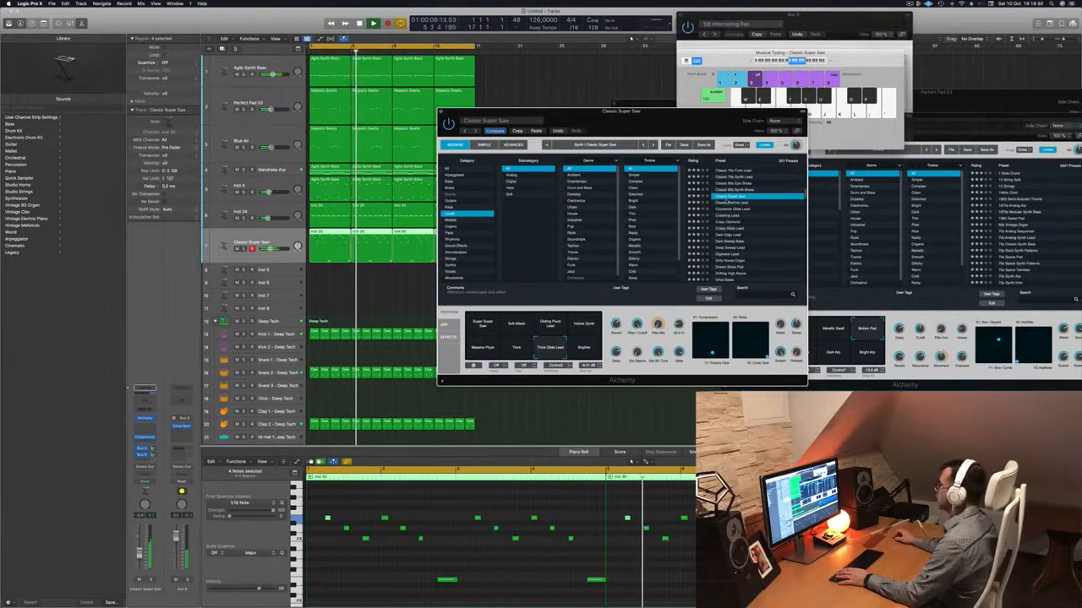
Audition the Crackling Lead, Crazy Diamond and Crispy Glide Lead presets against the playing loop.
click(710, 209)
key(Return)
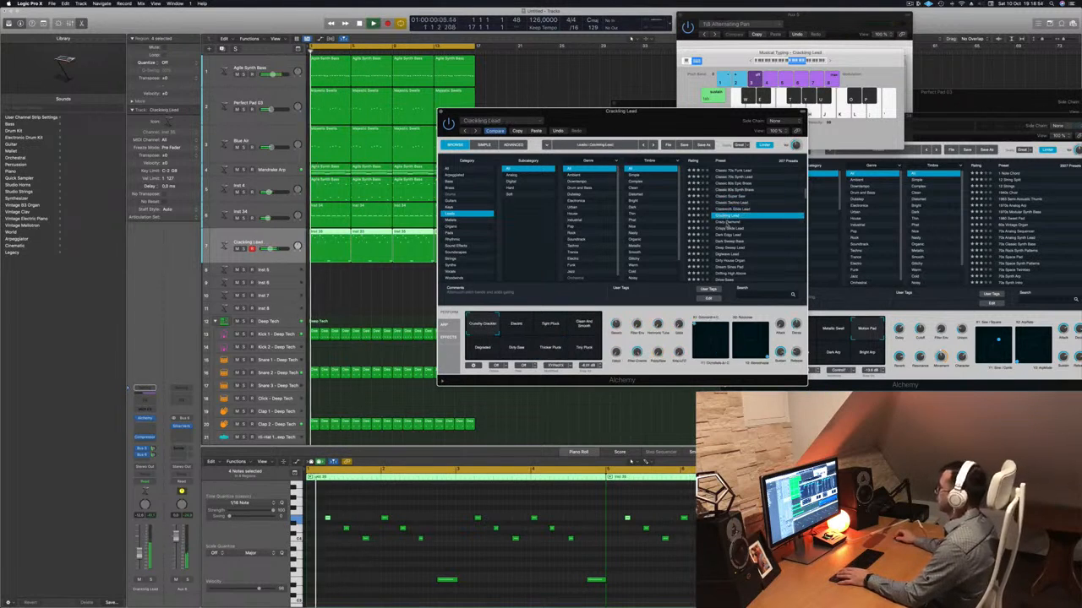
click(728, 222)
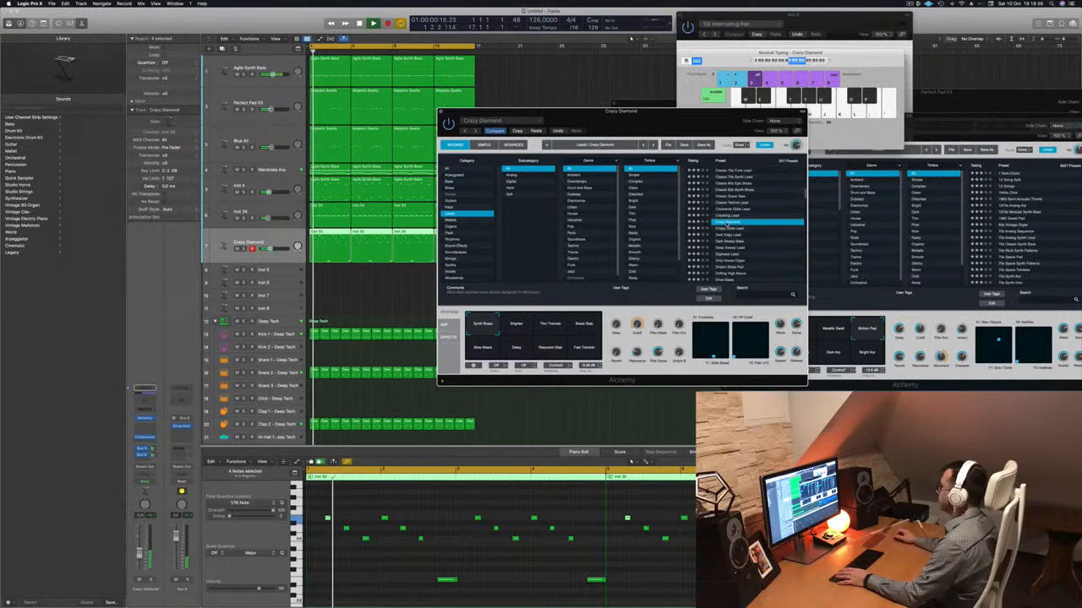
click(738, 228)
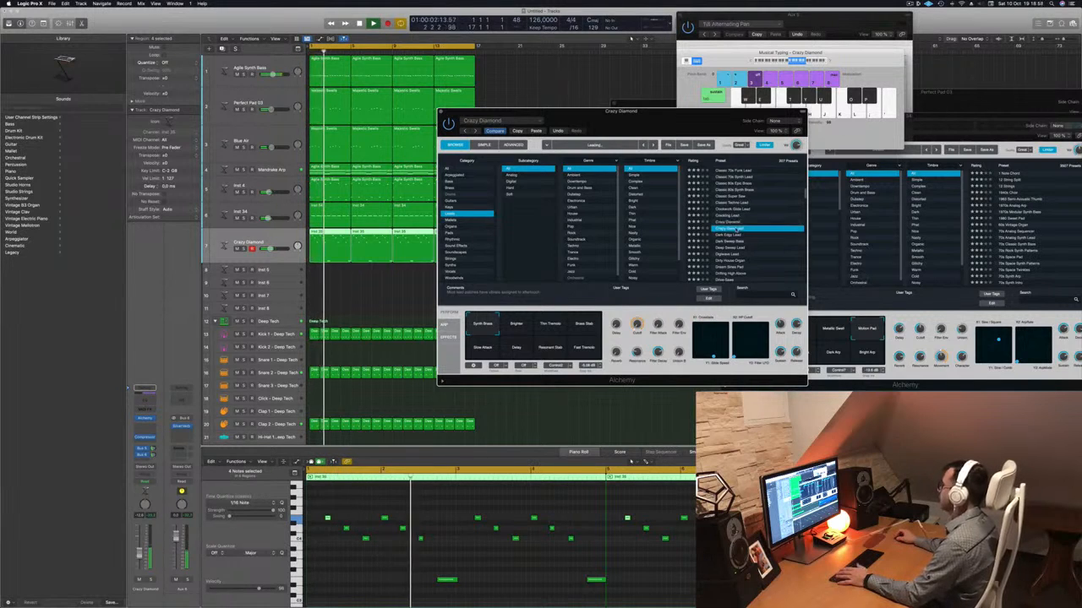
scroll(743, 229, down, 3)
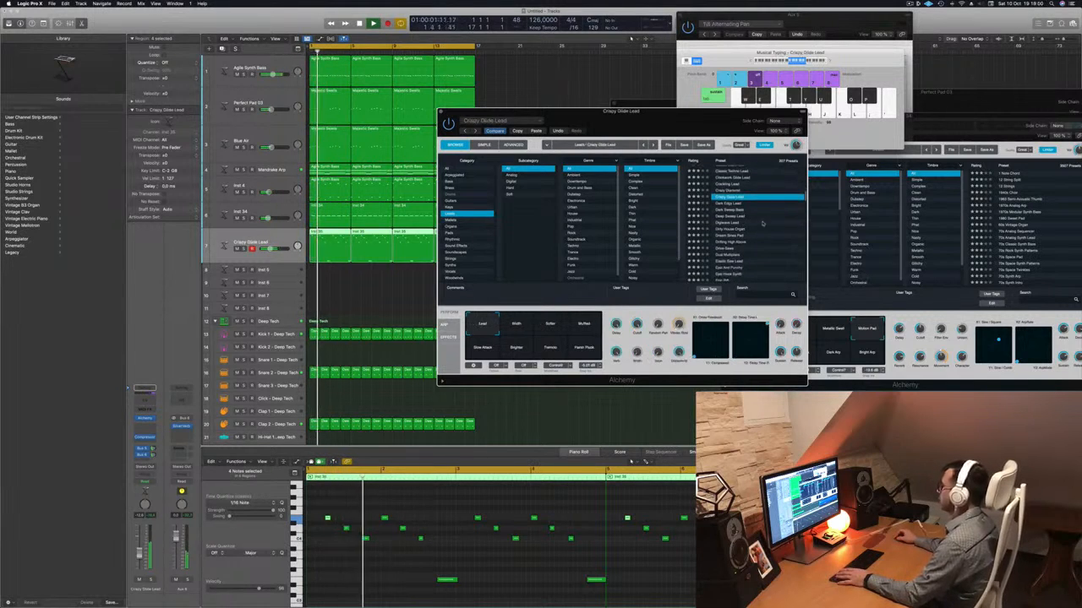
Audition the Width, Softer, Muffled, Slow Attack, Brighter and Tremolo snapshots of Crispy Glide Lead.
click(517, 328)
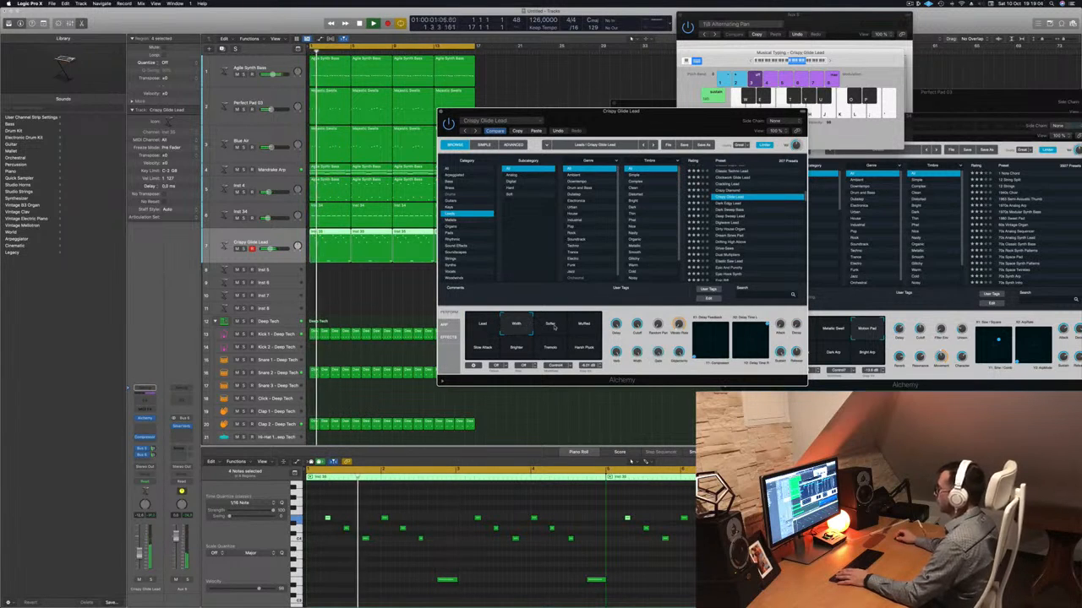
click(552, 329)
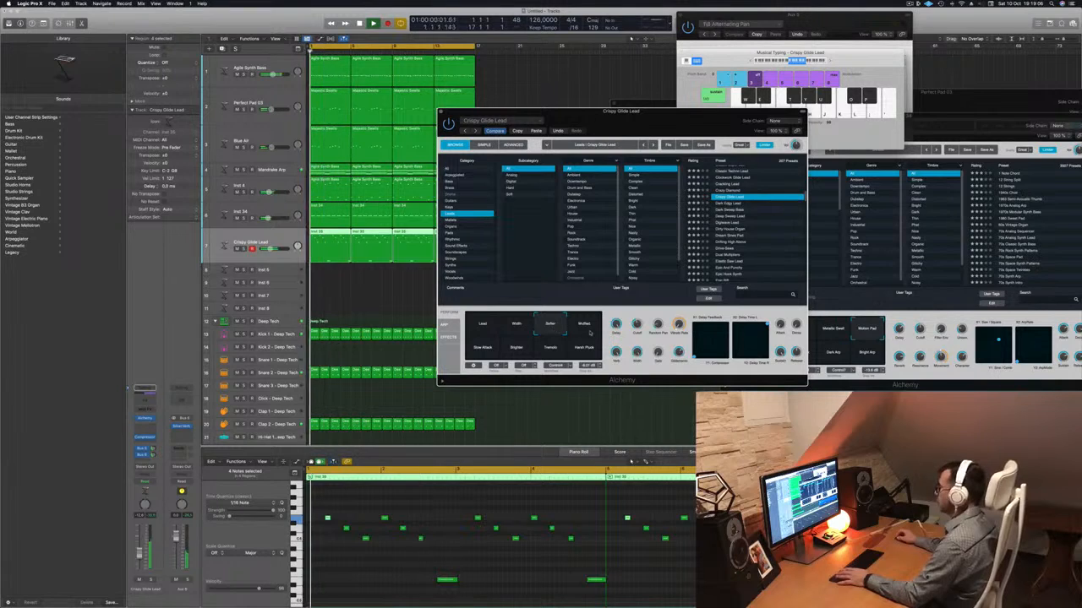
click(585, 329)
click(481, 348)
click(516, 348)
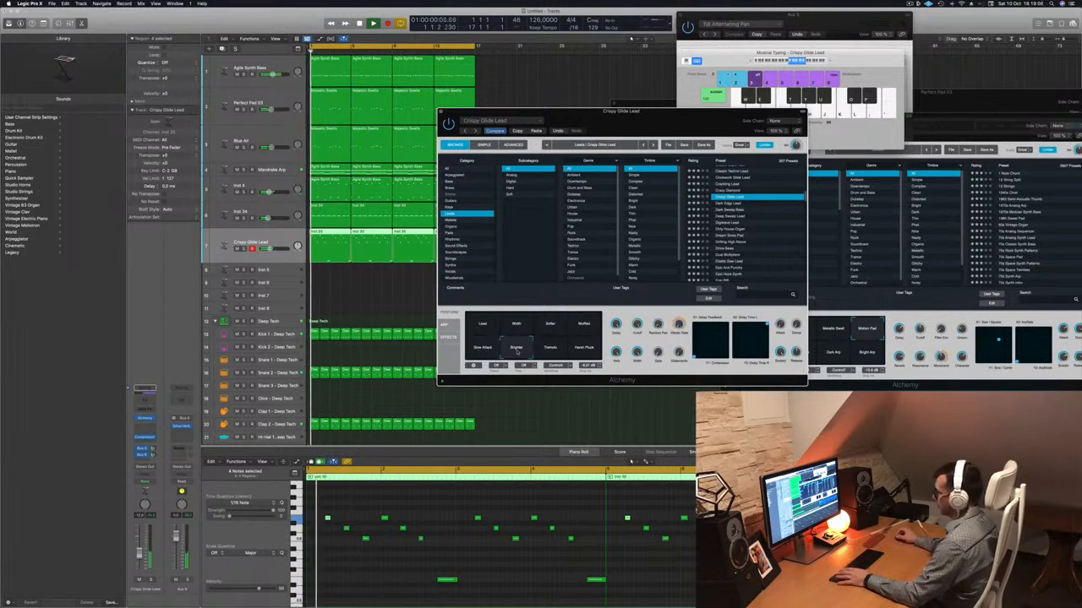
click(550, 349)
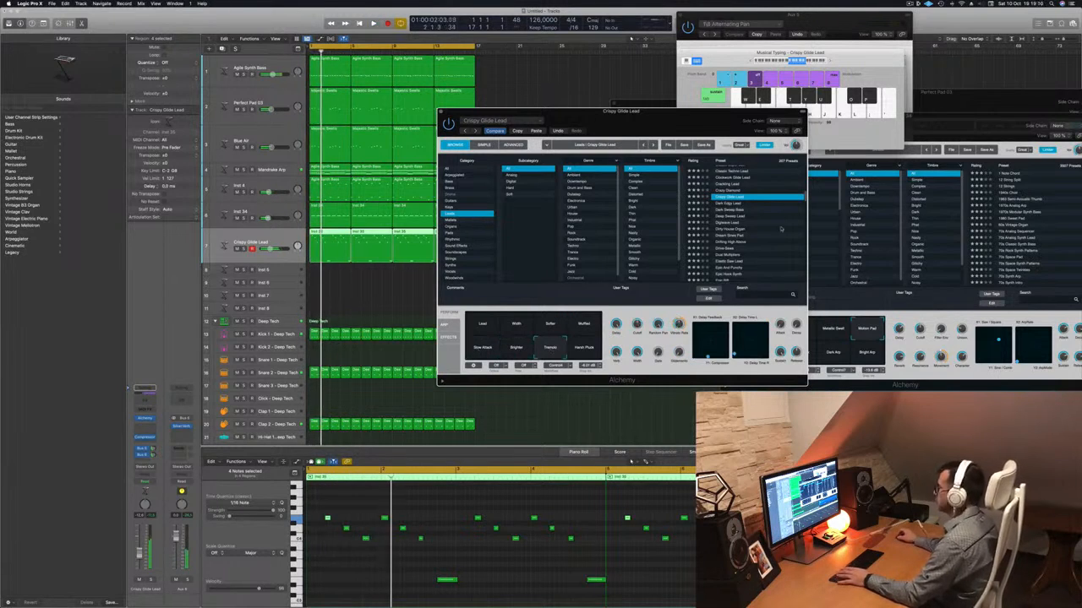
Audition the Digiwave Lead, Dirty House Organ and Dream Sines Pad presets on the melody.
click(732, 209)
scroll(761, 203, down, 1)
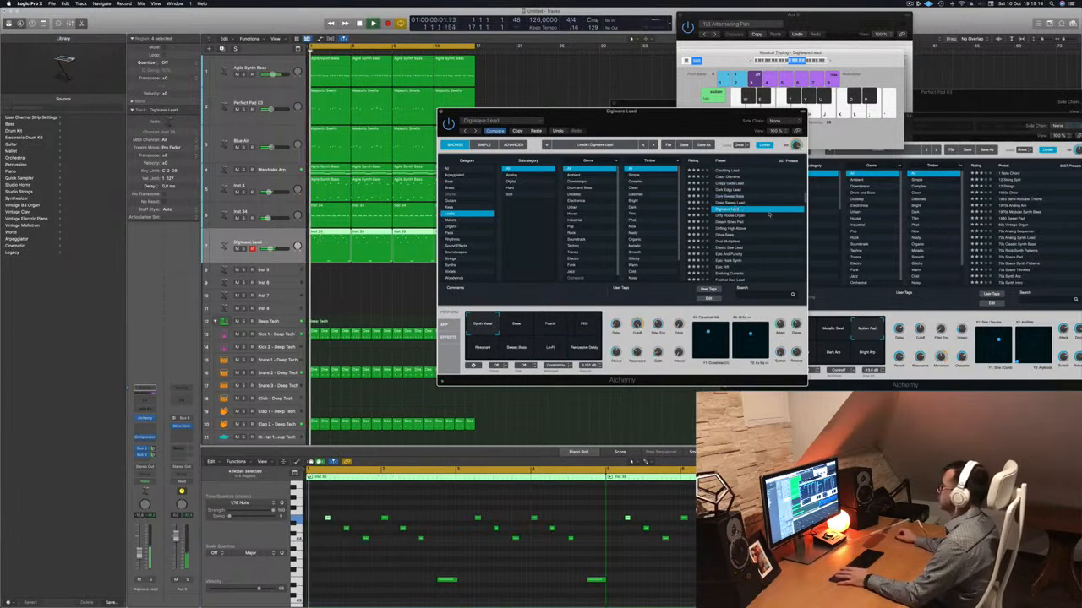
click(747, 210)
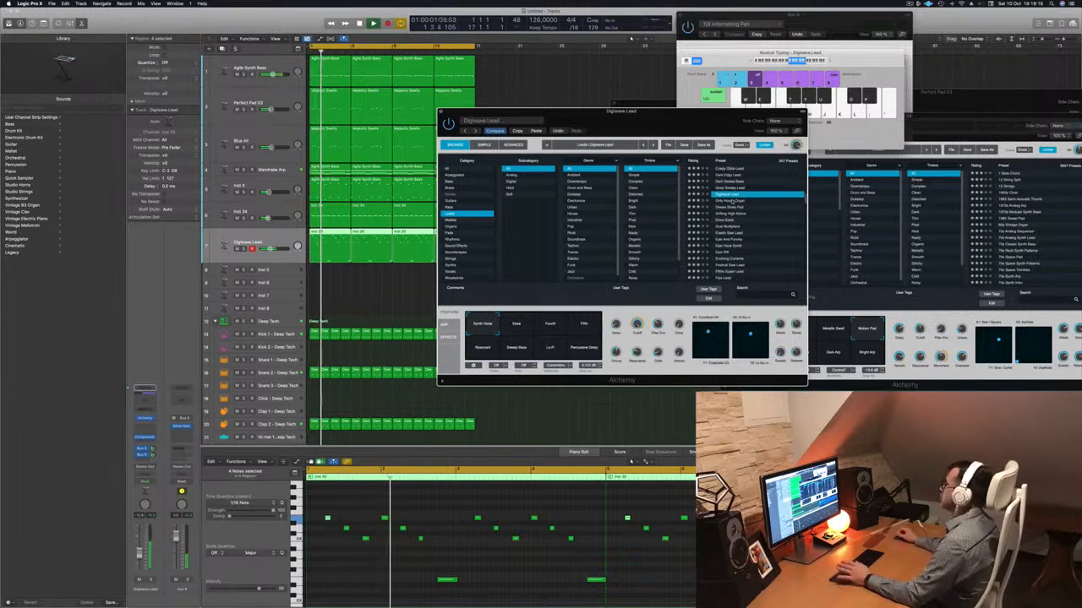
click(734, 201)
click(730, 207)
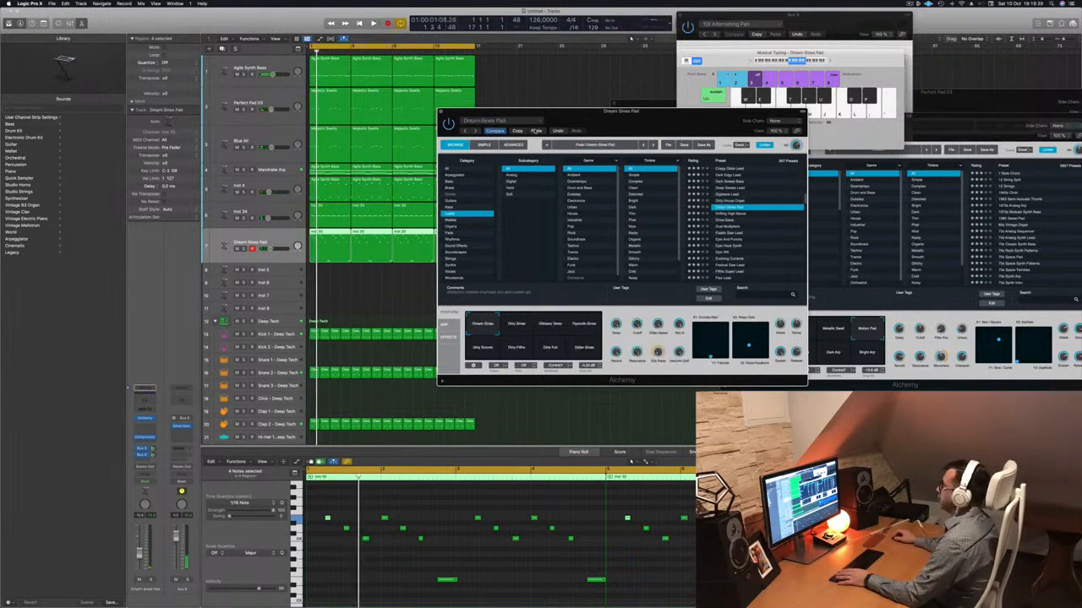
Restore the lead's earlier Alchemy sound in place of Dream Sines Pad and reposition its plug-in window.
key(super+z)
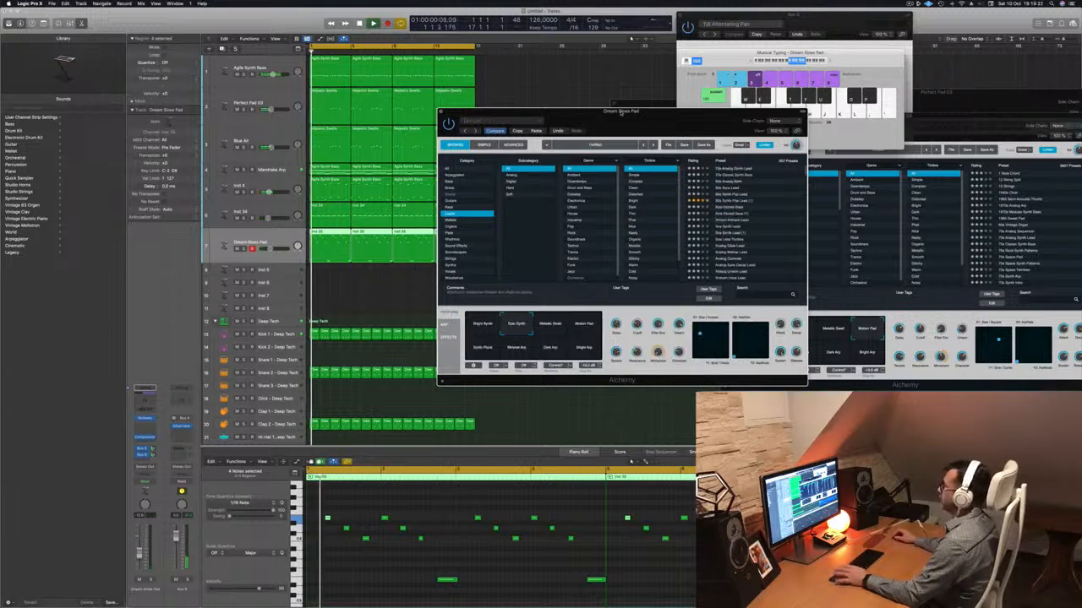
mouse_move(621, 111)
mouse_down()
mouse_move(645, 126)
mouse_move(631, 128)
mouse_up()
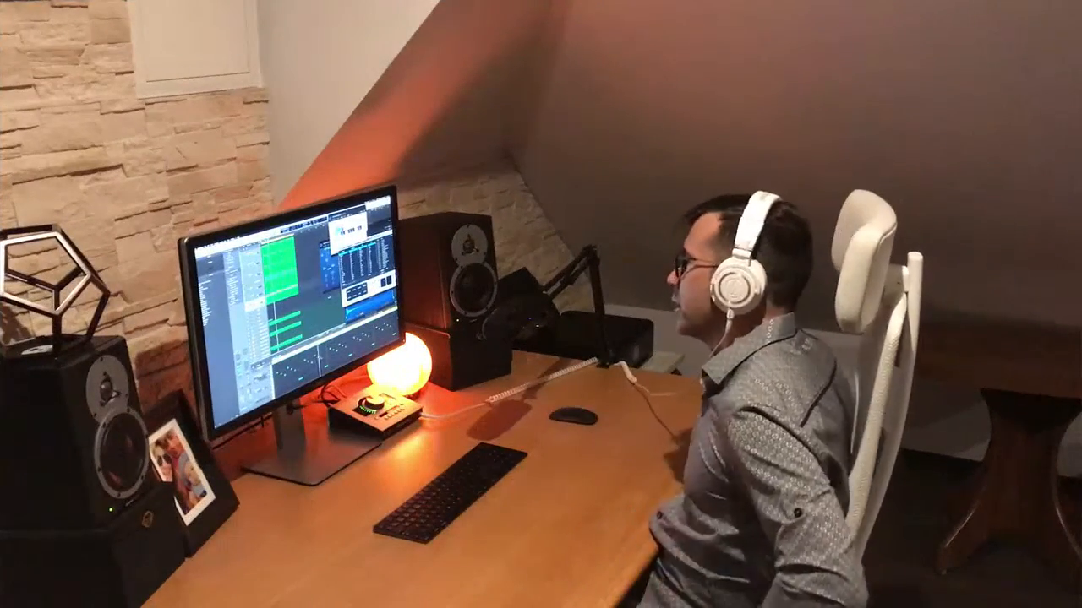